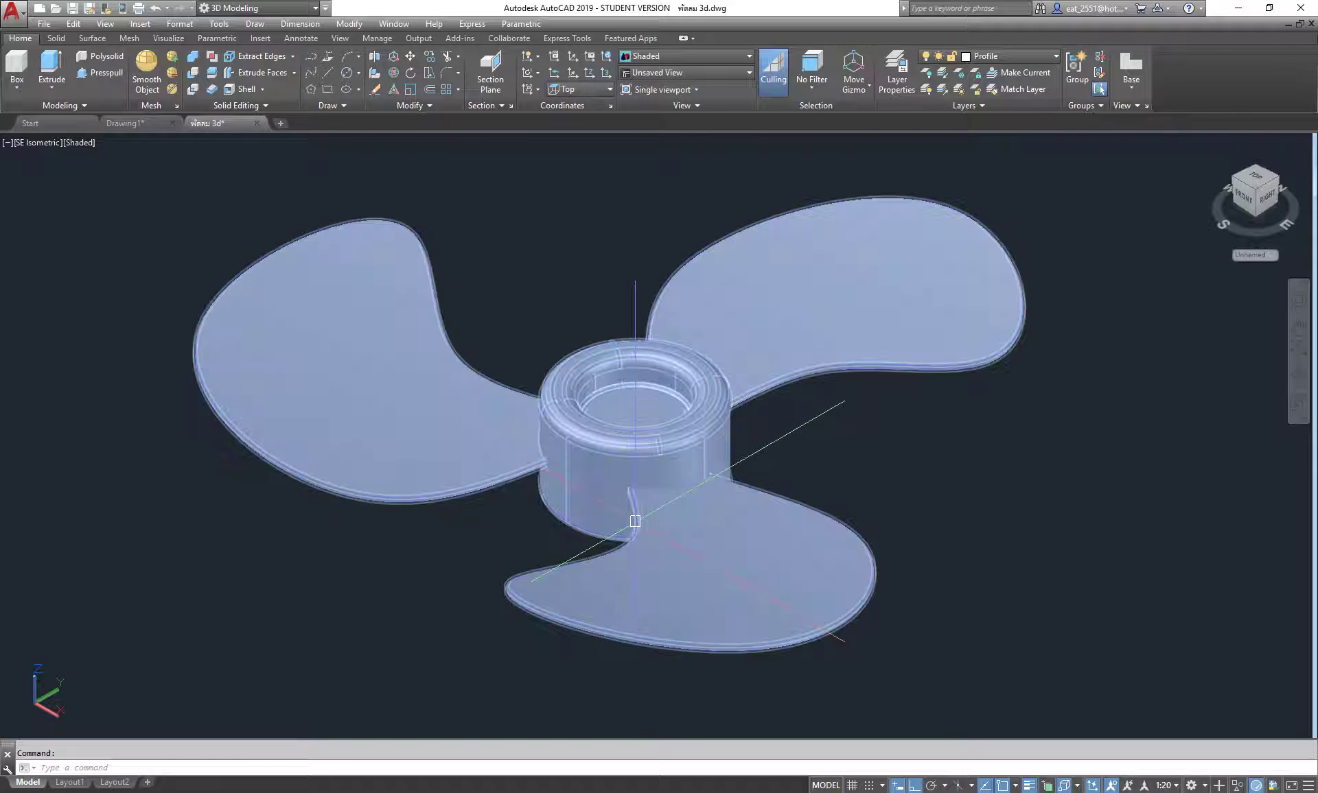
Zoom and pan close onto the blade's curved edge beside the hub, with the Solid tab showing
{"action": "scroll", "coordinate": [785, 404], "scroll_direction": "up", "scroll_amount": 2}
{"action": "scroll", "coordinate": [589, 353], "scroll_direction": "up", "scroll_amount": 1}
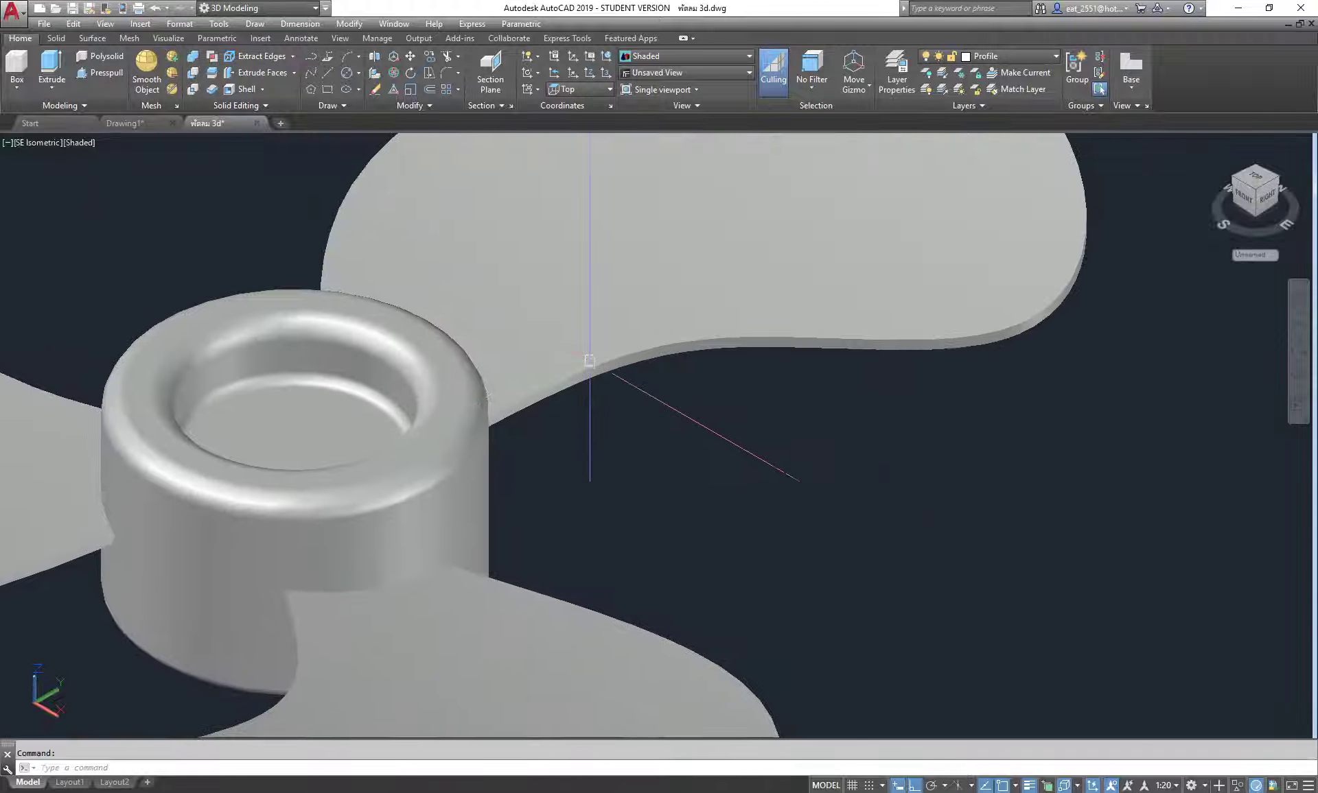
{"action": "scroll", "coordinate": [588, 368], "scroll_direction": "up", "scroll_amount": 2}
{"action": "scroll", "coordinate": [559, 395], "scroll_direction": "up", "scroll_amount": 1}
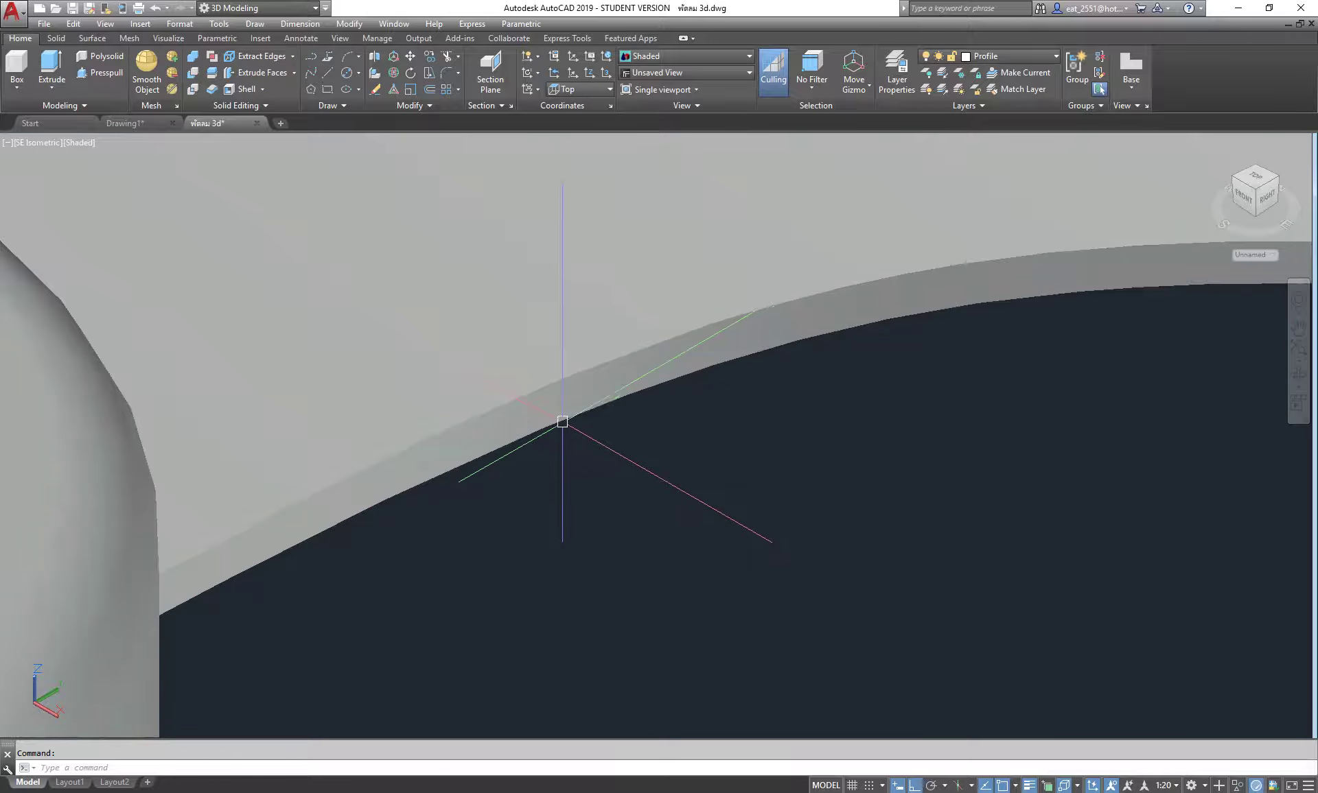
{"action": "scroll", "coordinate": [412, 438], "scroll_direction": "down", "scroll_amount": 5}
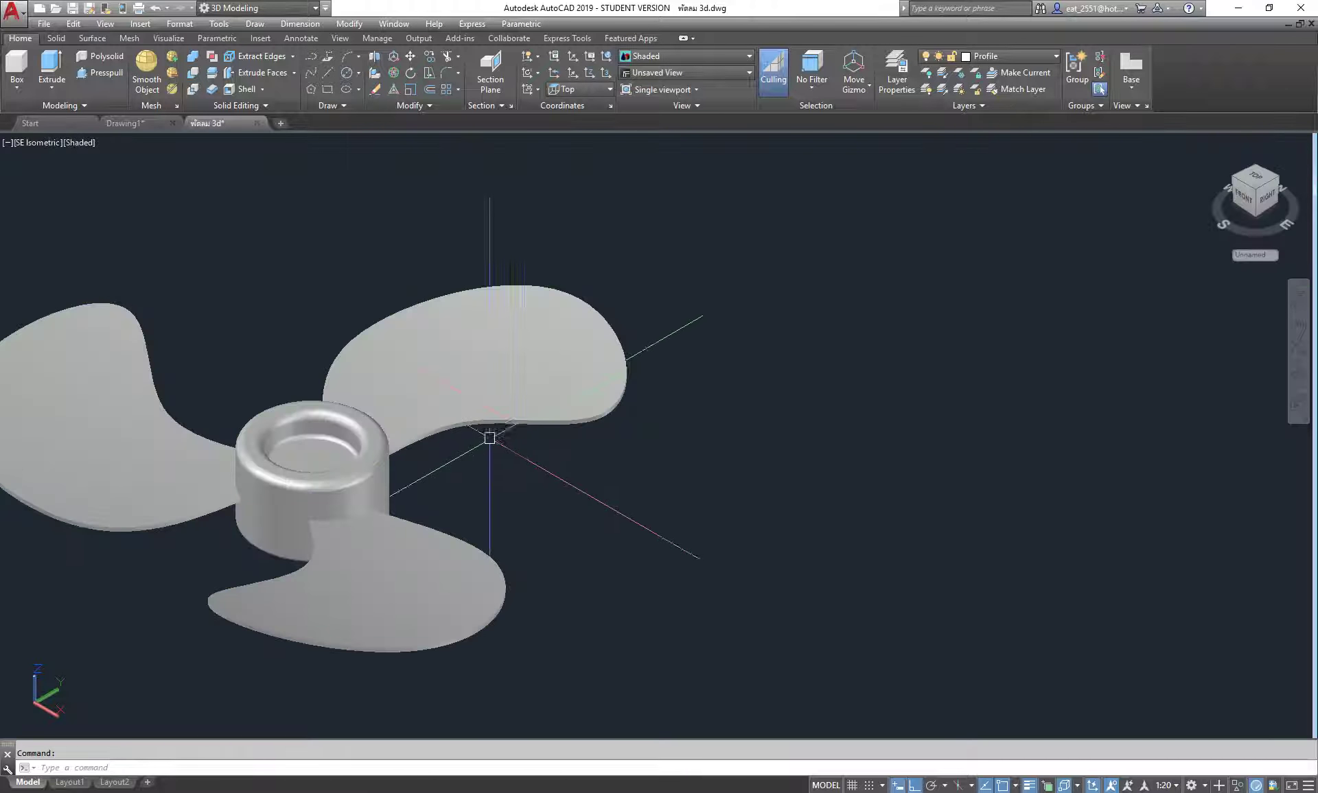
{"action": "scroll", "coordinate": [415, 440], "scroll_direction": "up", "scroll_amount": 3}
{"action": "scroll", "coordinate": [420, 433], "scroll_direction": "up", "scroll_amount": 2}
{"action": "middle_click_drag", "start_coordinate": [421, 434], "coordinate": [471, 413]}
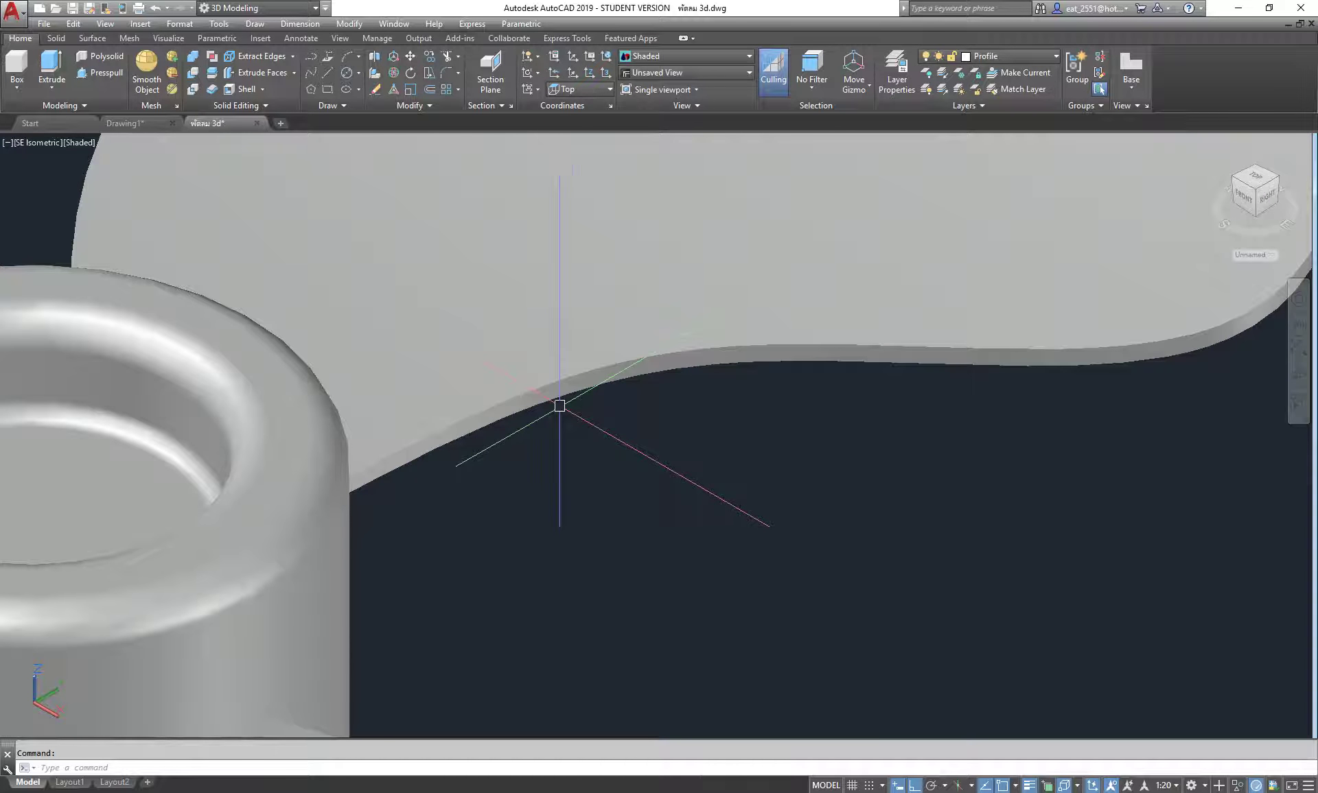
{"action": "left_click", "coordinate": [58, 38]}
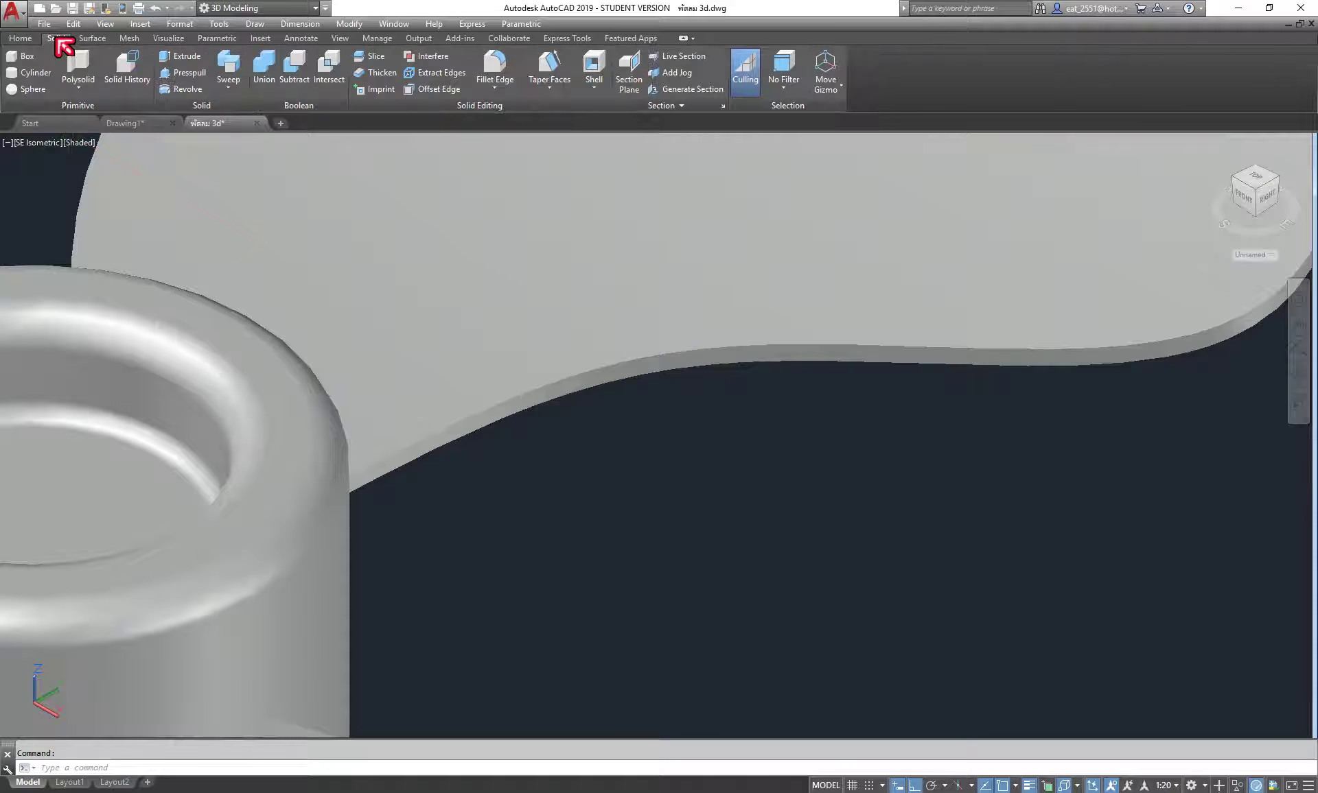
{"action": "left_click", "coordinate": [495, 69]}
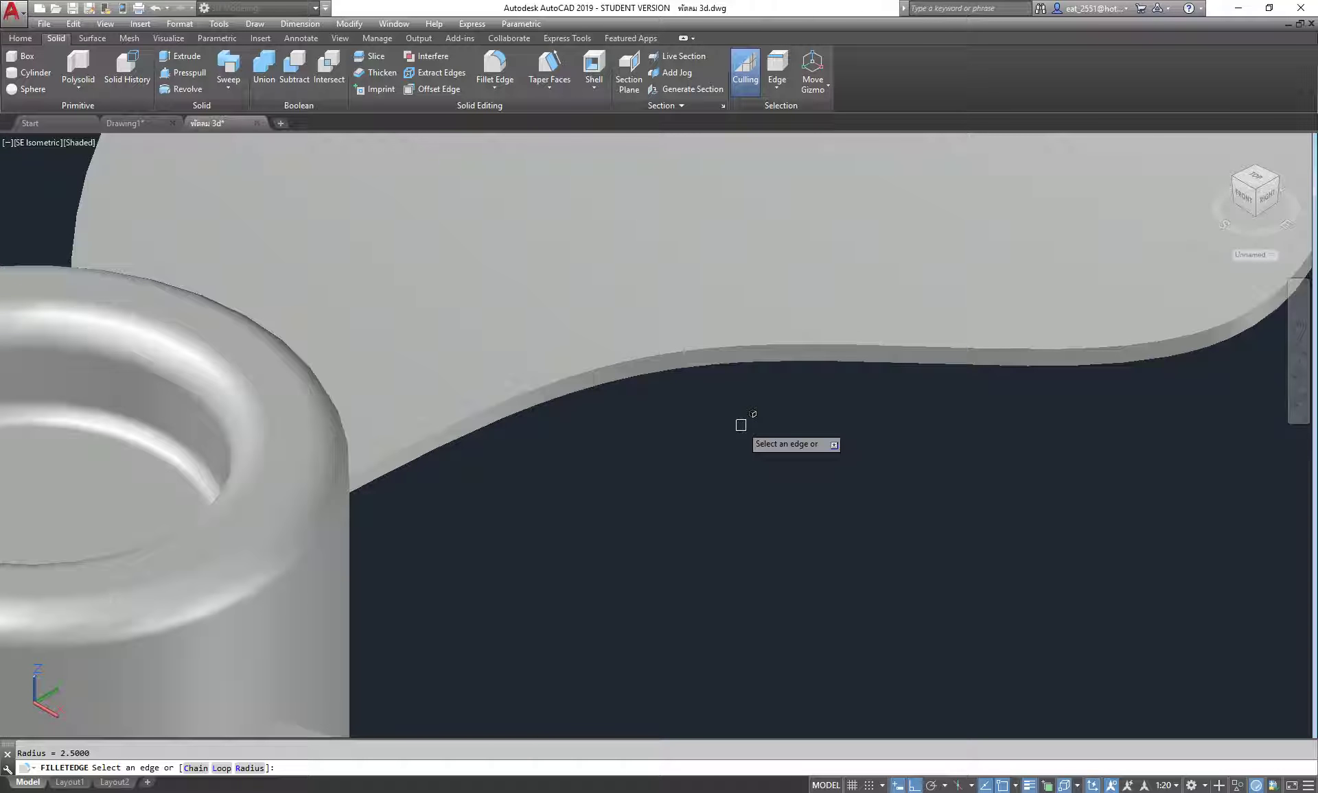
{"action": "left_click", "coordinate": [249, 768]}
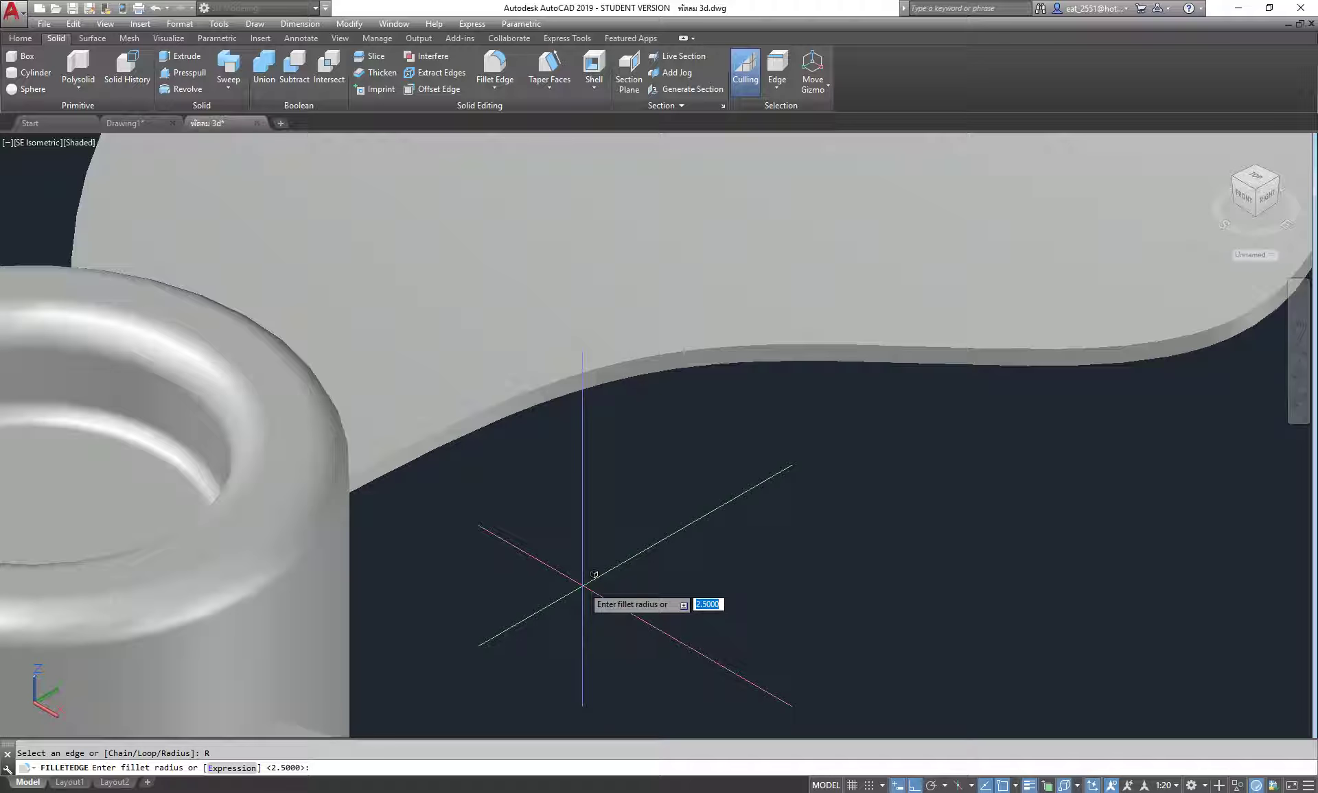
{"action": "key", "text": "Return"}
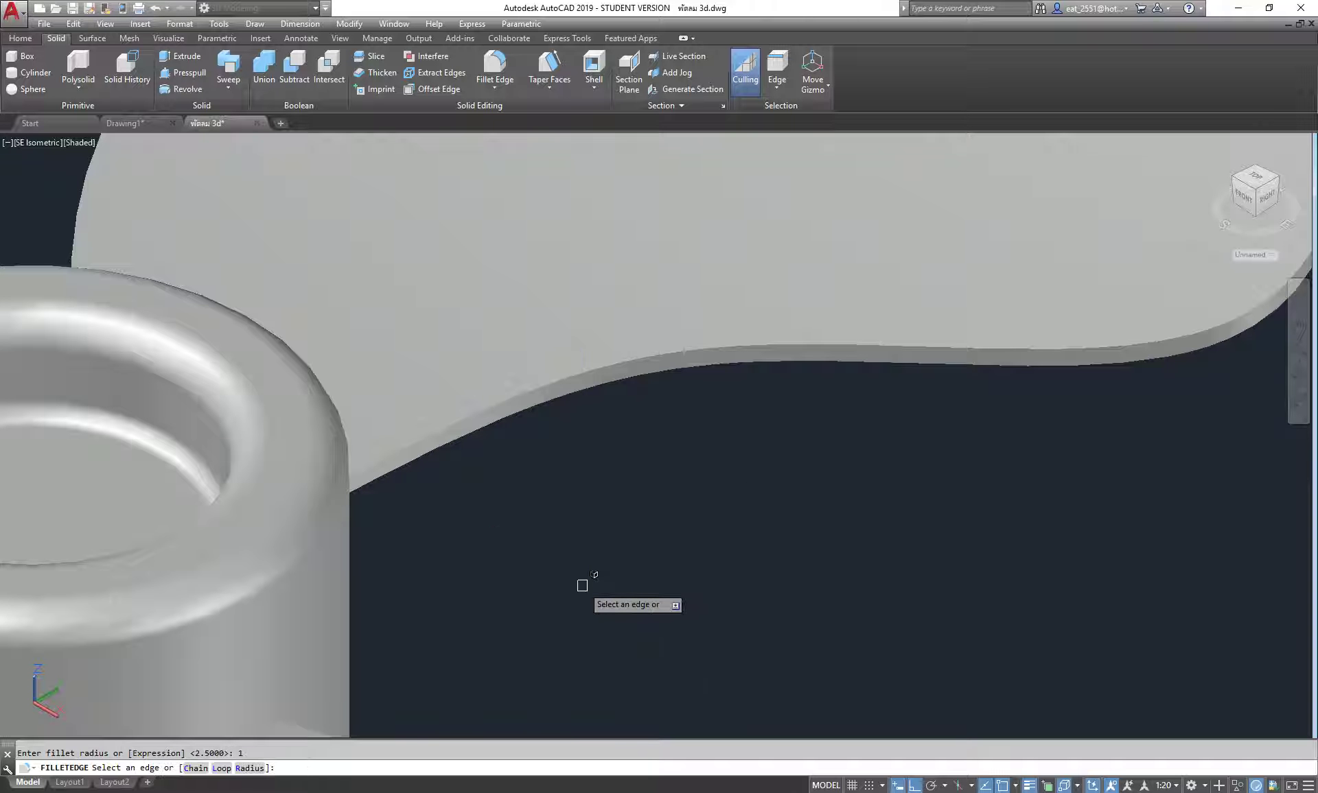
{"action": "left_click", "coordinate": [554, 376]}
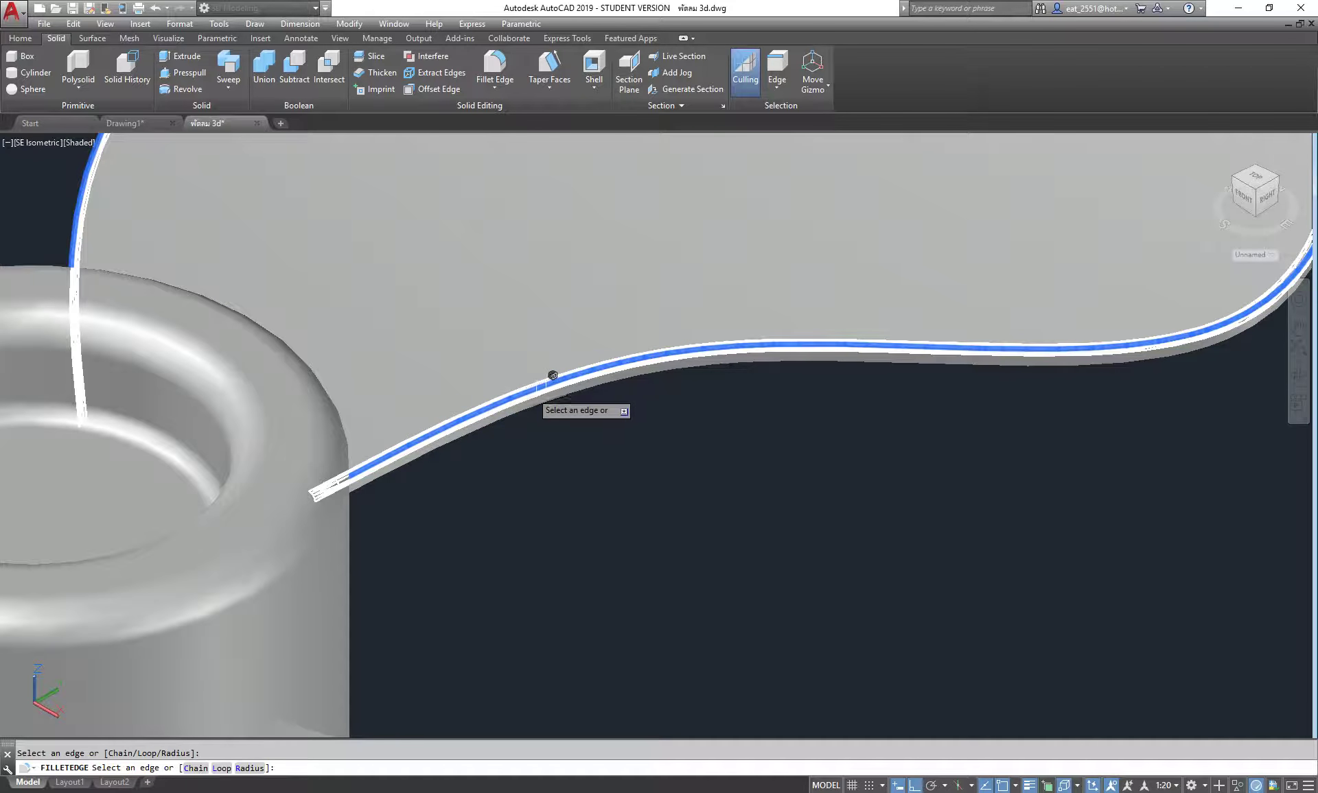
{"action": "scroll", "coordinate": [554, 376], "scroll_direction": "up", "scroll_amount": 1}
{"action": "scroll", "coordinate": [485, 406], "scroll_direction": "up", "scroll_amount": 2}
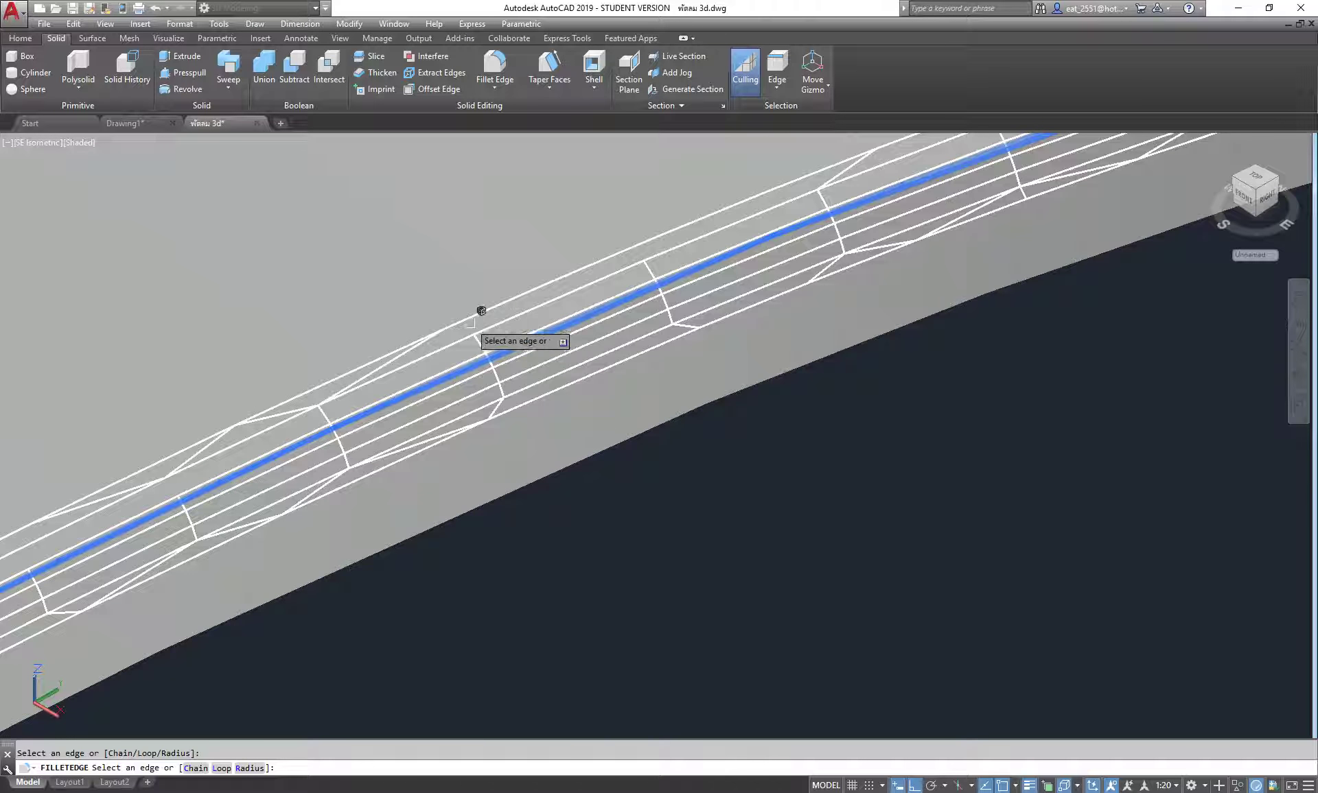
{"action": "key", "text": "Return"}
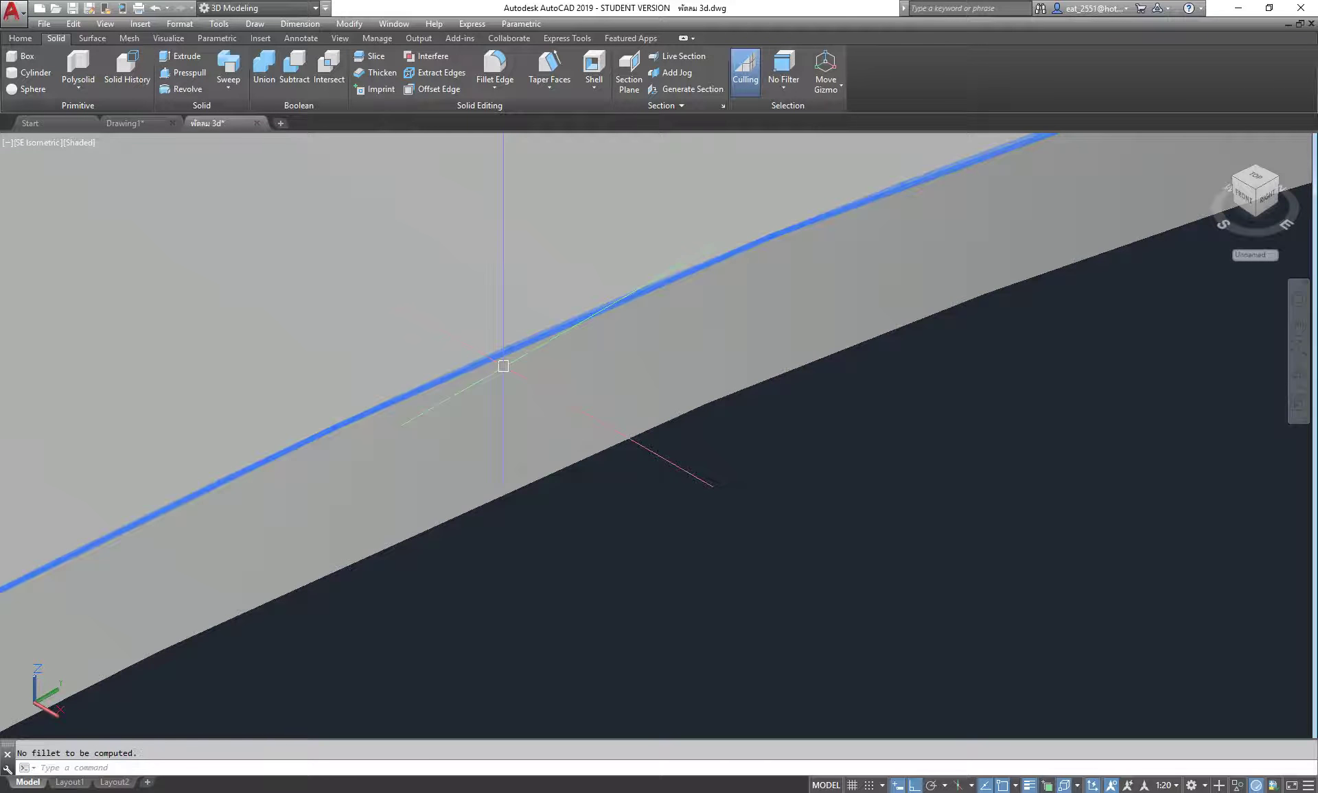
{"action": "scroll", "coordinate": [604, 425], "scroll_direction": "down", "scroll_amount": 4}
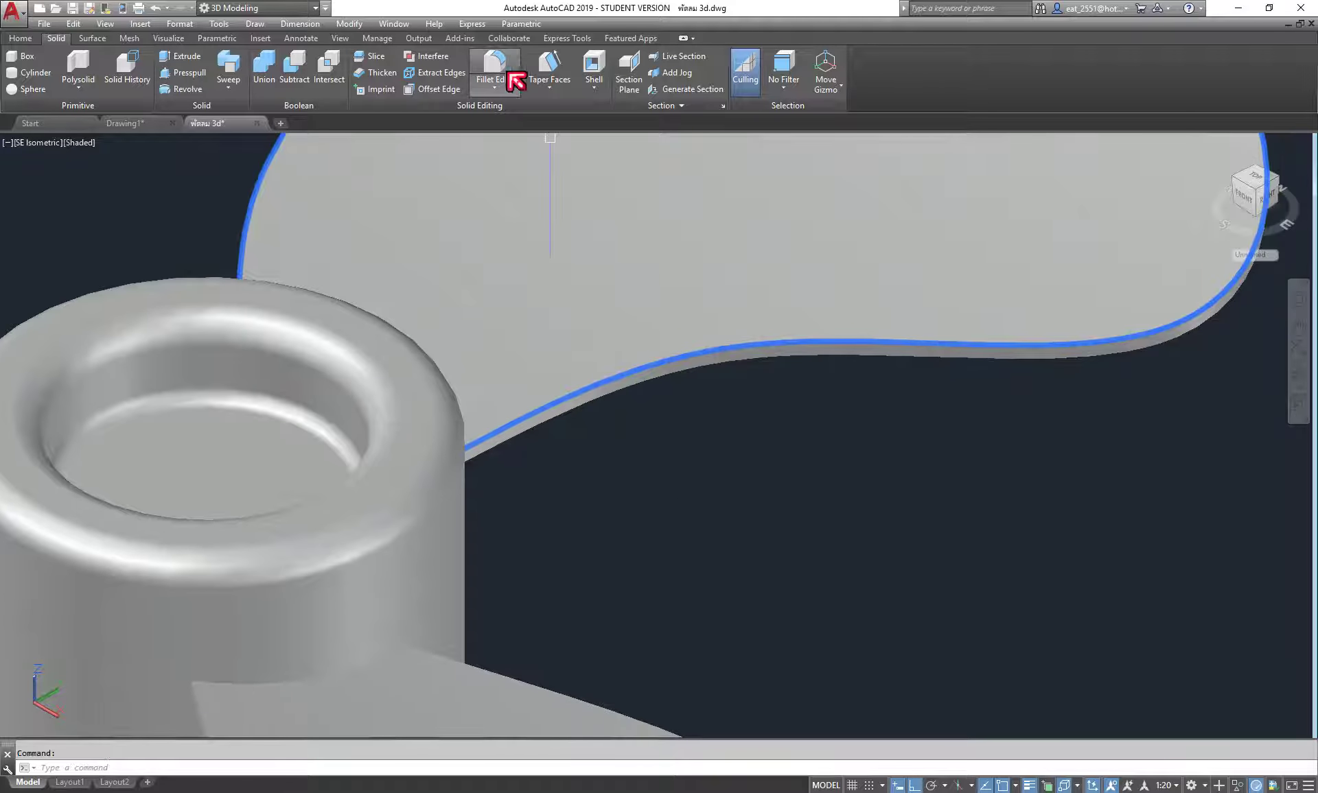
{"action": "left_click", "coordinate": [510, 72]}
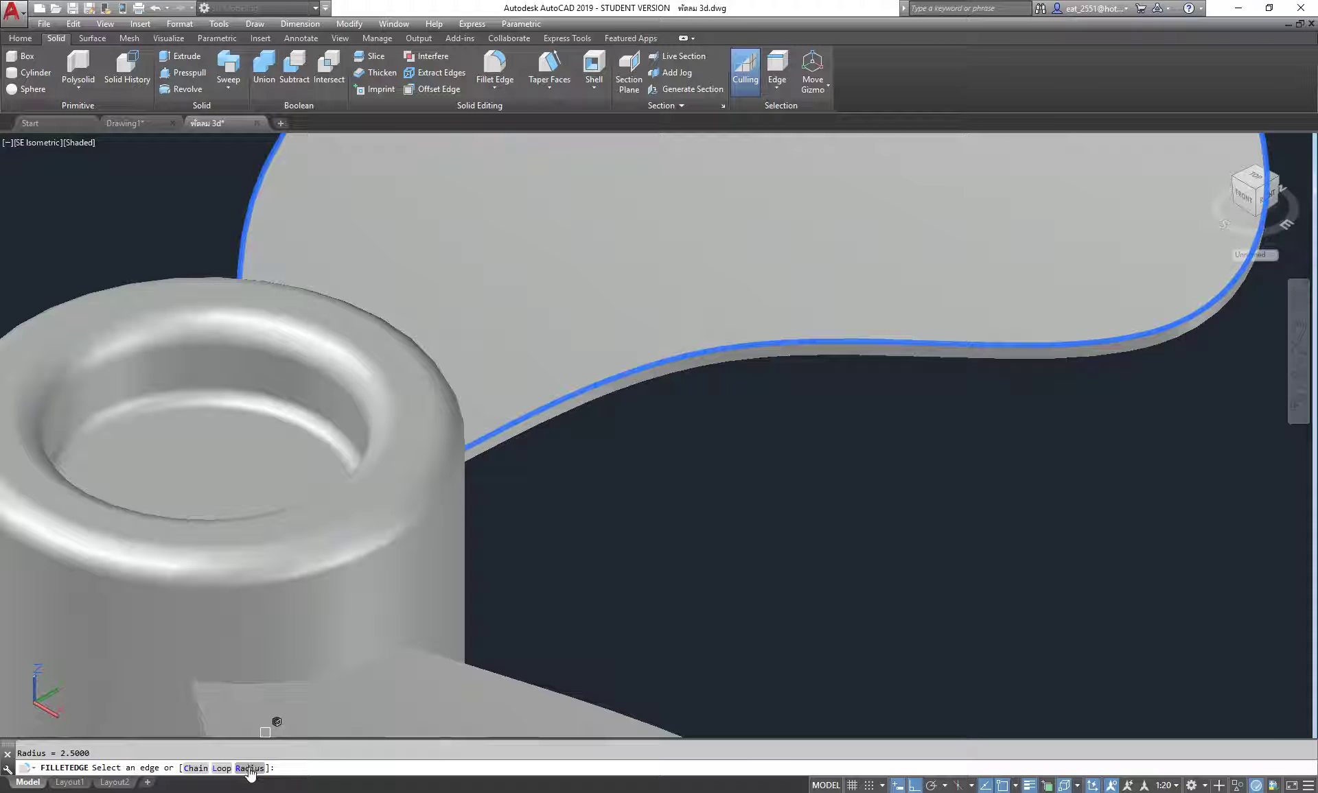
{"action": "left_click", "coordinate": [250, 769]}
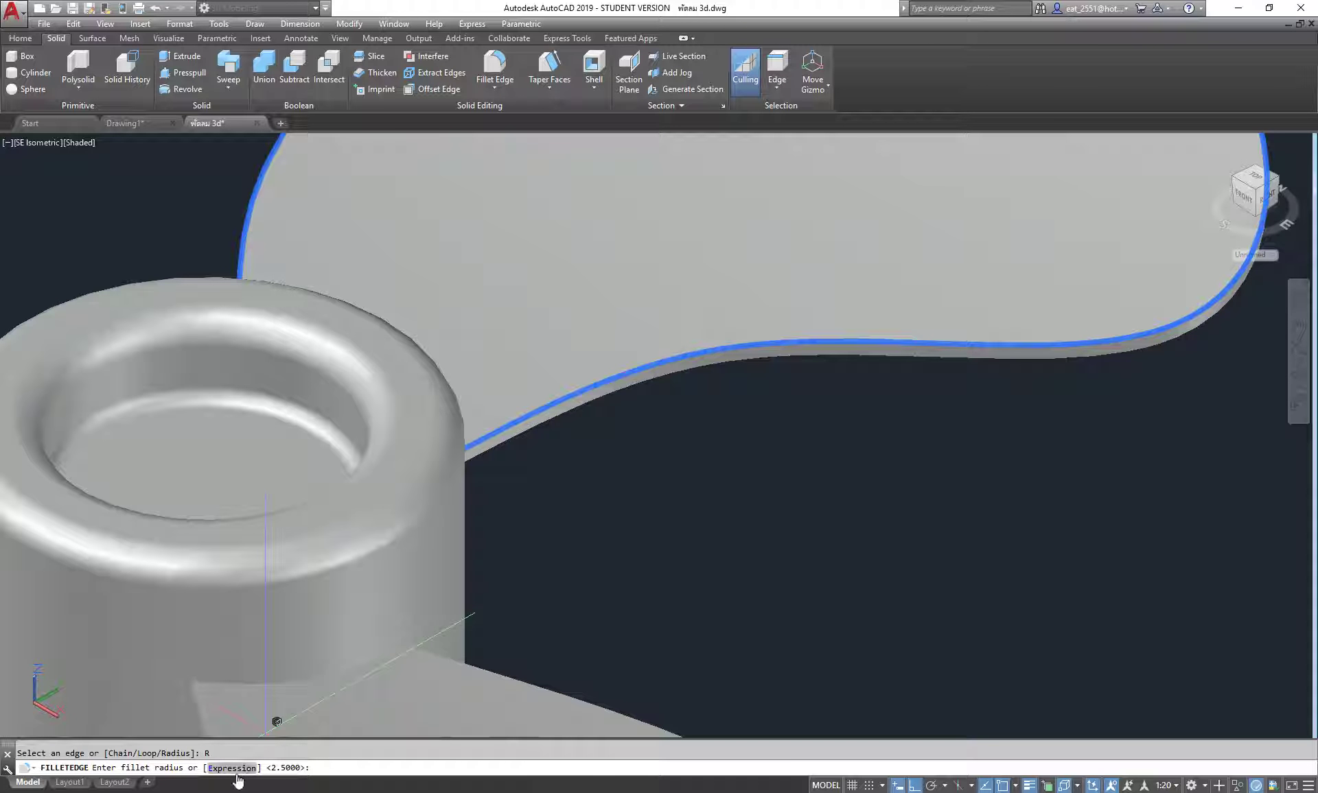
{"action": "type", "text": "2"}
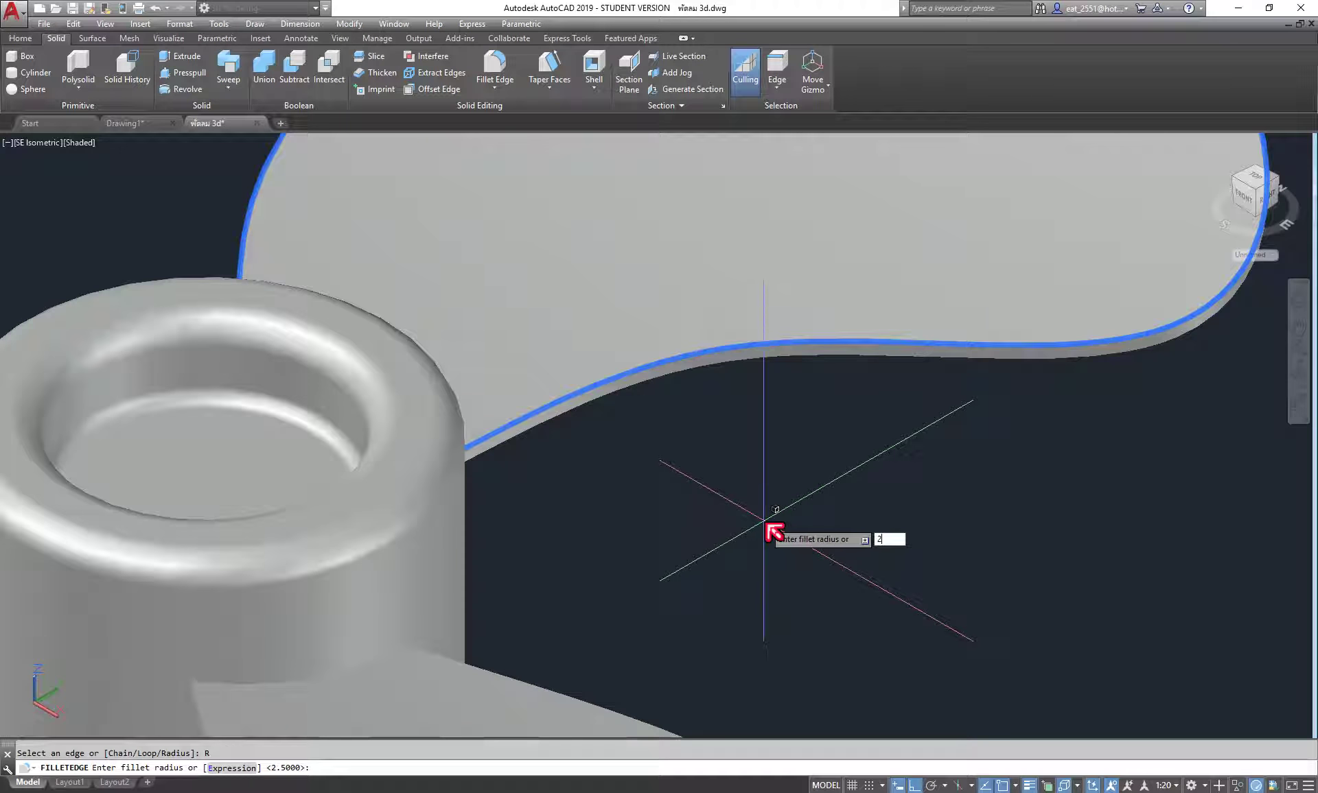
{"action": "key", "text": "Return"}
{"action": "left_click", "coordinate": [606, 375]}
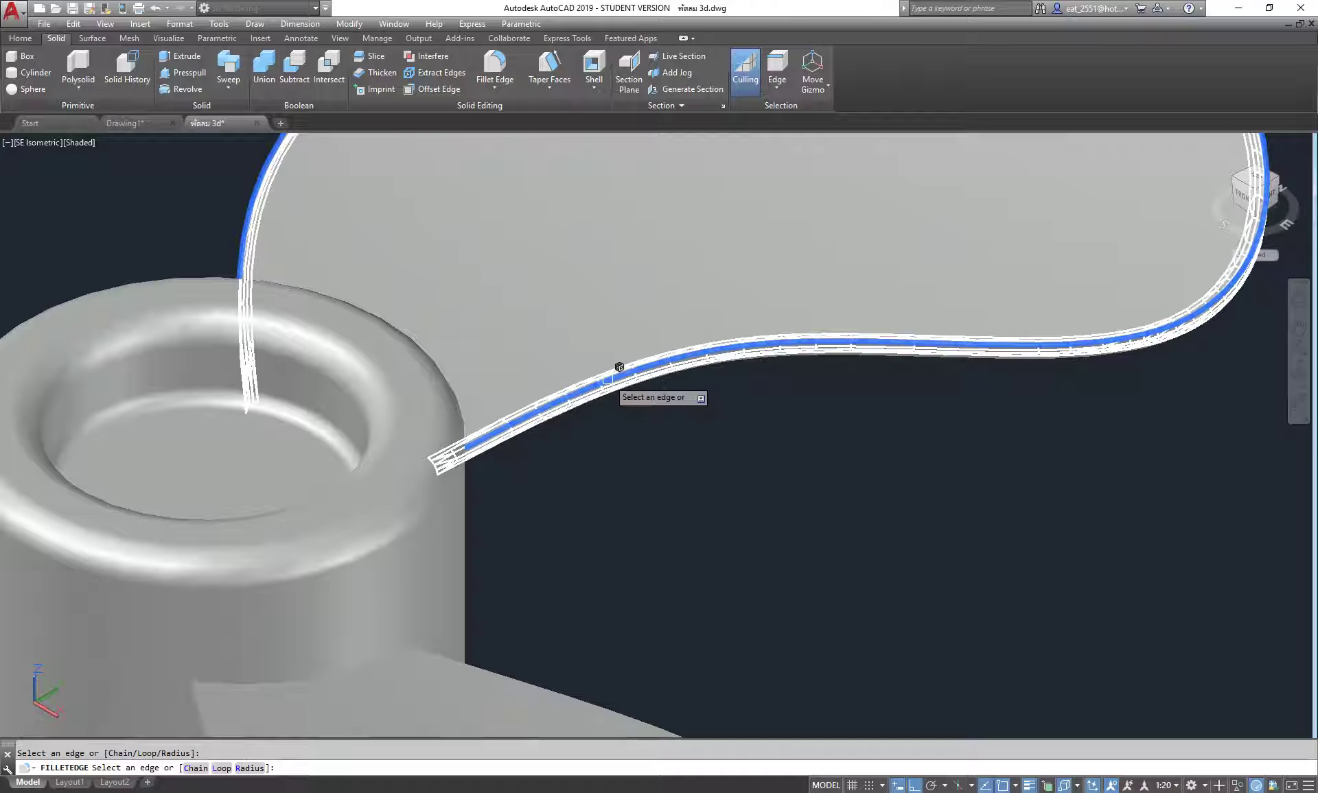
{"action": "scroll", "coordinate": [580, 385], "scroll_direction": "up", "scroll_amount": 5}
{"action": "scroll", "coordinate": [542, 412], "scroll_direction": "down", "scroll_amount": 3}
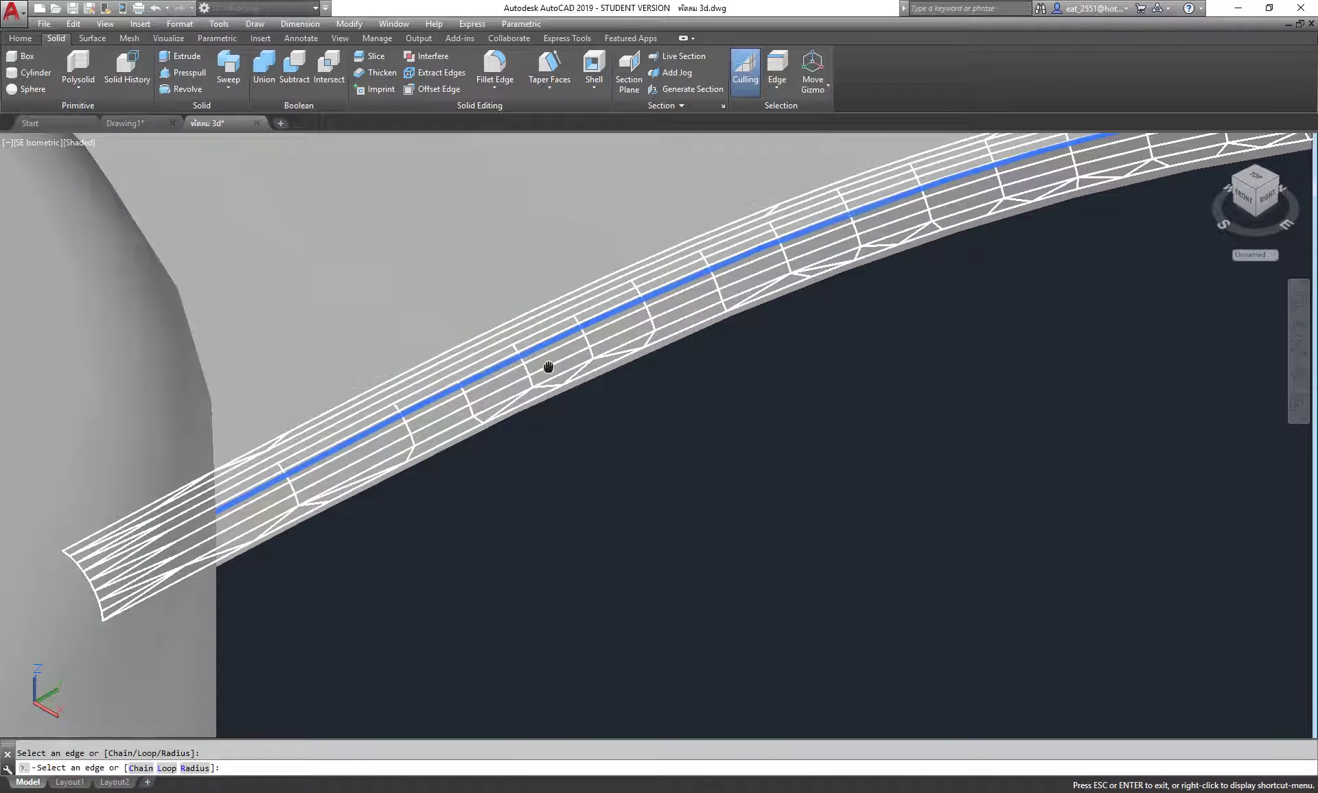
{"action": "scroll", "coordinate": [560, 350], "scroll_direction": "down", "scroll_amount": 3}
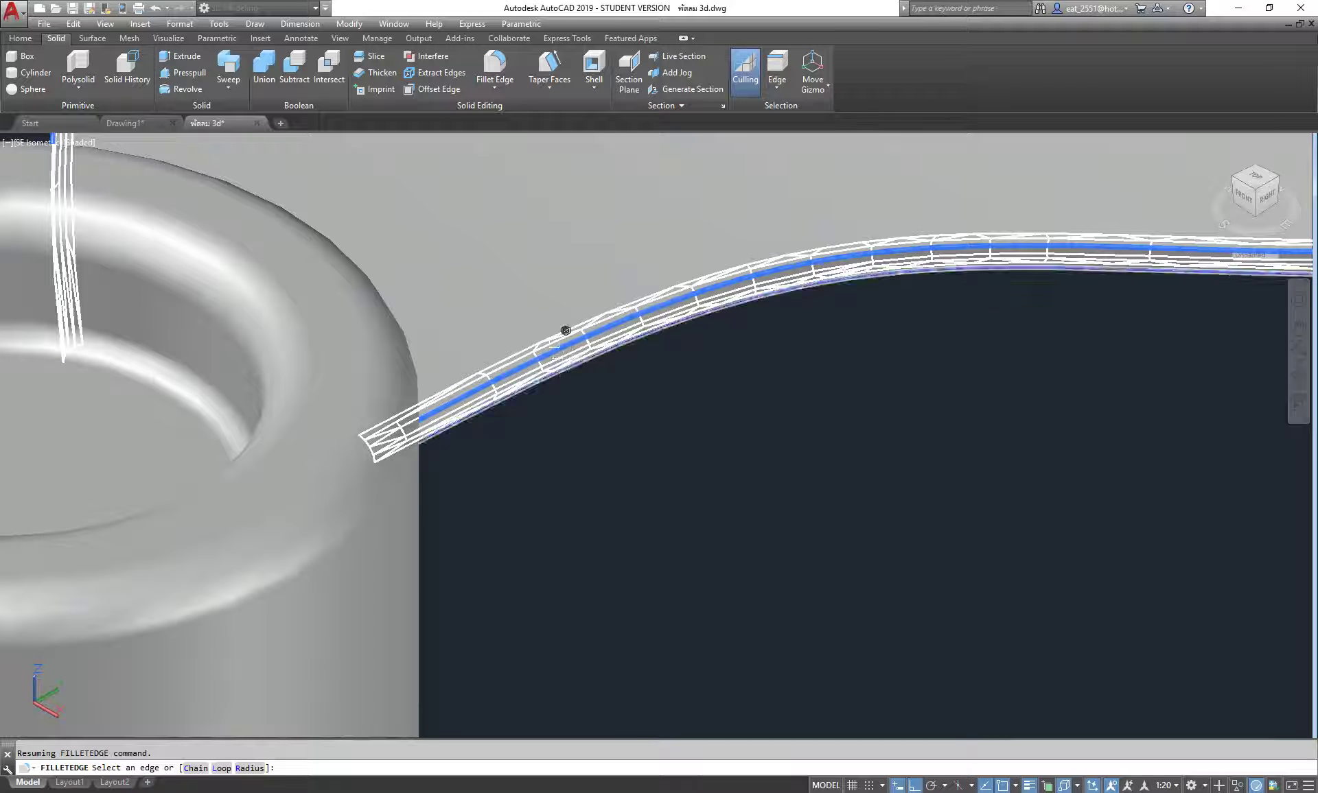
{"action": "scroll", "coordinate": [569, 388], "scroll_direction": "down", "scroll_amount": 5}
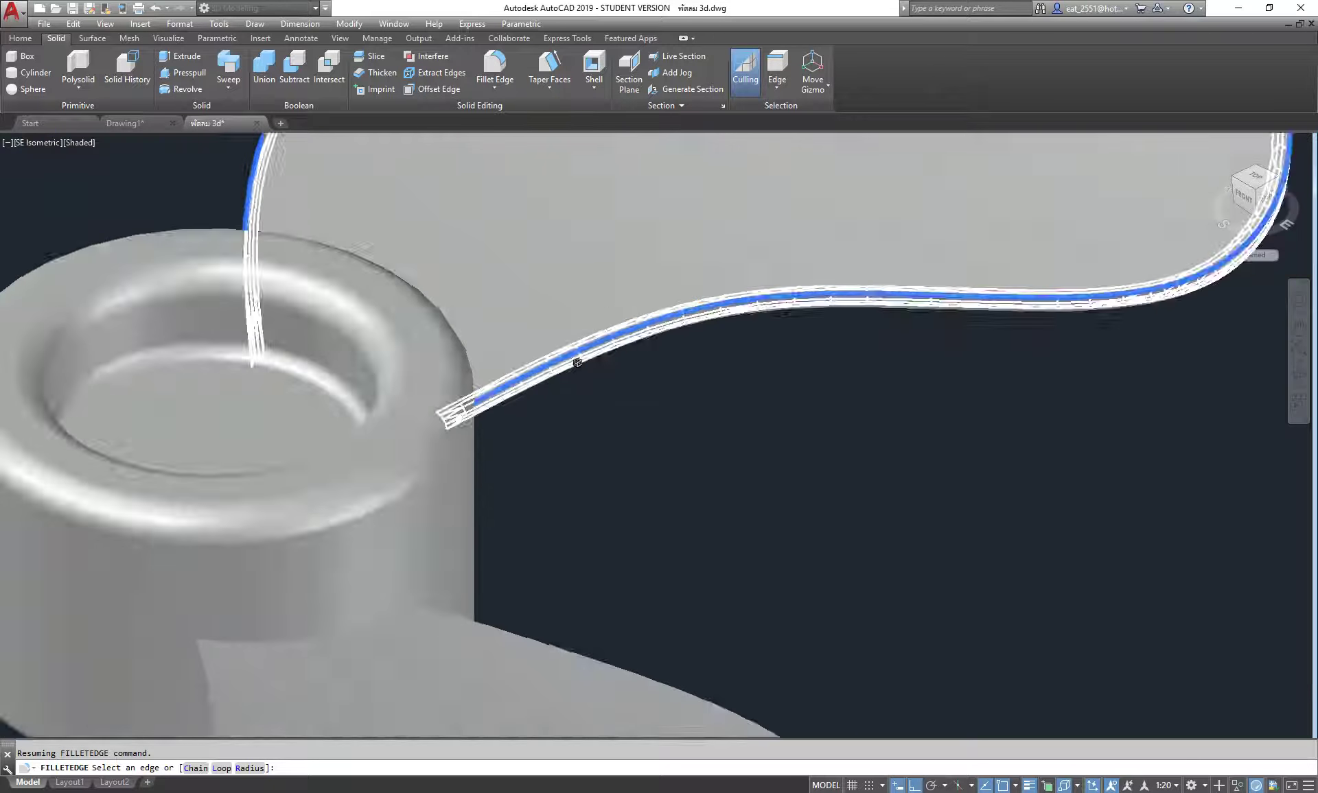
{"action": "scroll", "coordinate": [571, 364], "scroll_direction": "down", "scroll_amount": 1}
{"action": "mouse_move", "coordinate": [871, 480]}
{"action": "middle_mouse_down", "text": "shift"}
{"action": "mouse_move", "coordinate": [707, 325]}
{"action": "mouse_move", "coordinate": [559, 367]}
{"action": "middle_mouse_up", "text": "shift"}
{"action": "scroll", "coordinate": [559, 368], "scroll_direction": "up", "scroll_amount": 3}
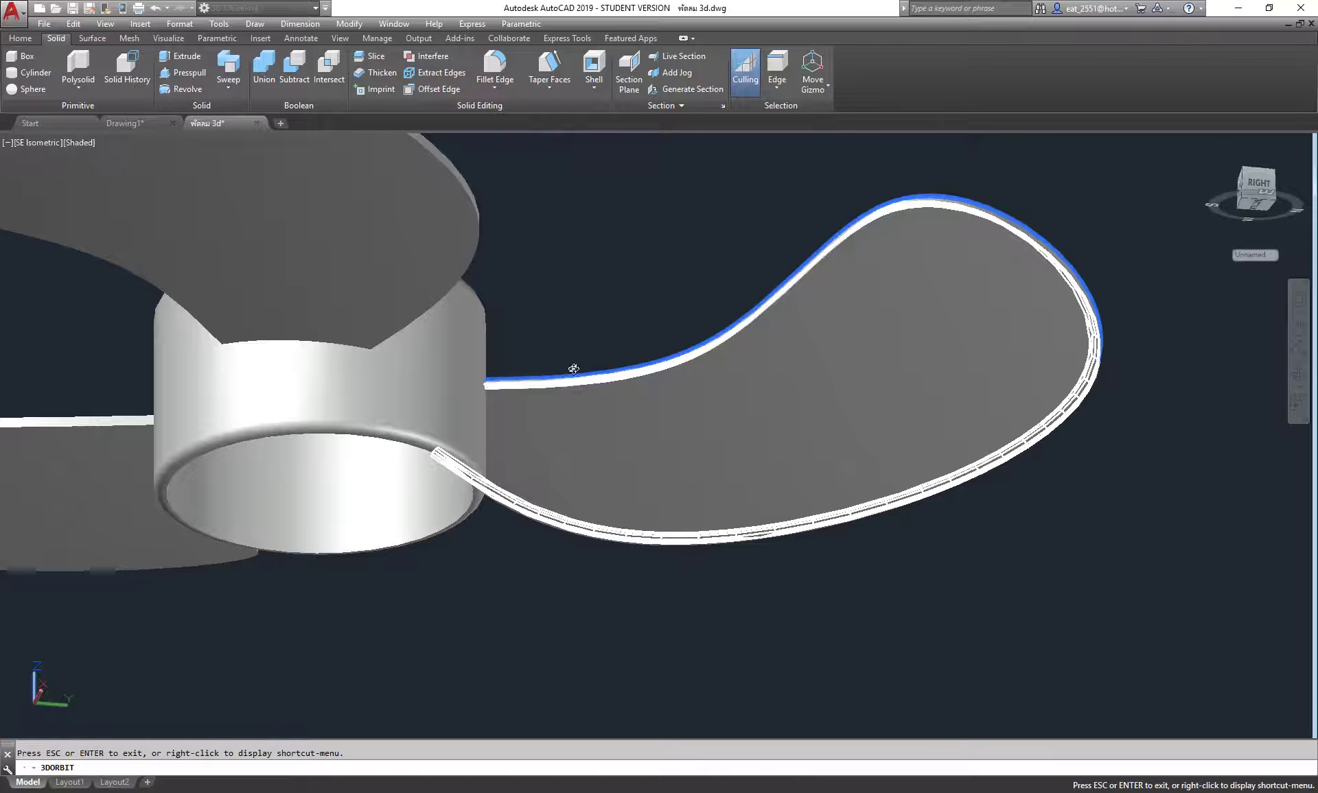
{"action": "mouse_move", "coordinate": [578, 425]}
{"action": "middle_mouse_down", "text": "shift"}
{"action": "mouse_move", "coordinate": [591, 292]}
{"action": "mouse_move", "coordinate": [635, 494]}
{"action": "middle_mouse_up", "text": "shift"}
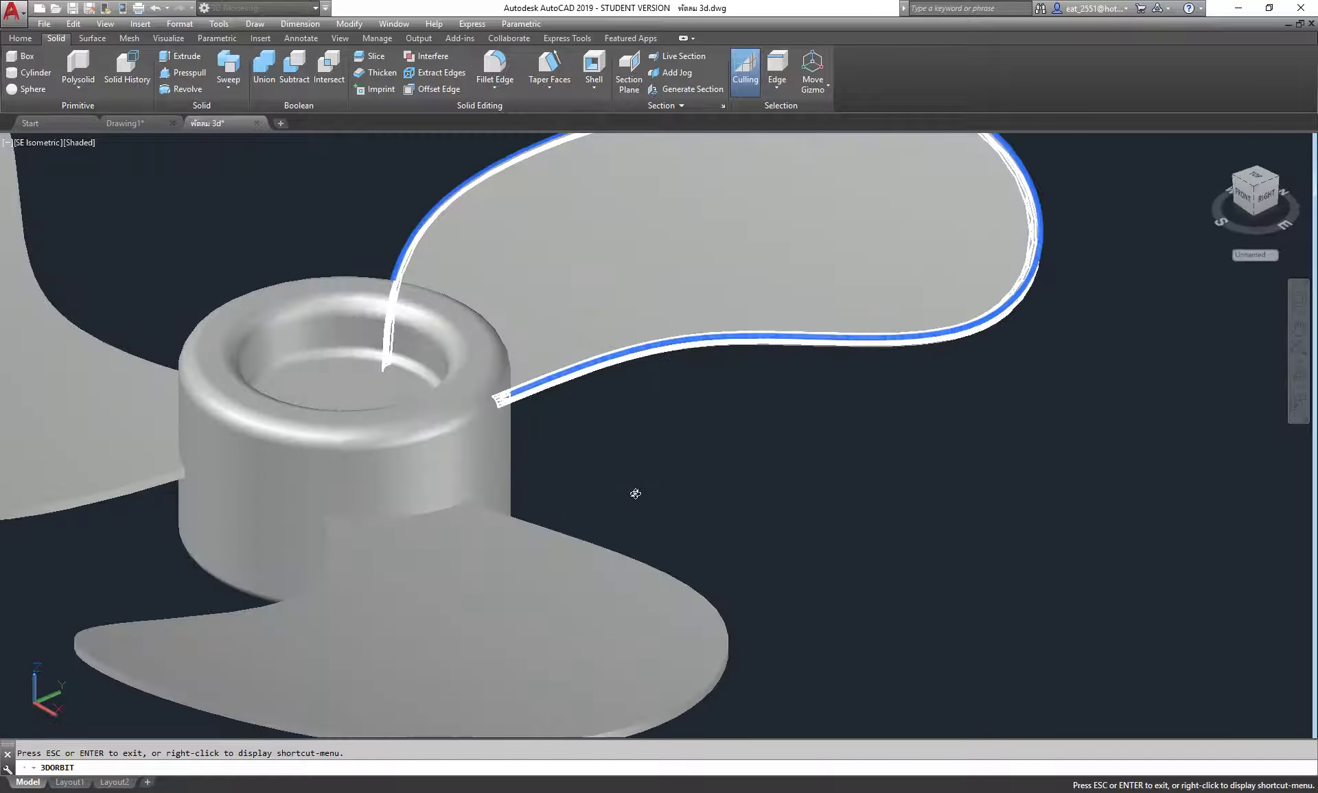
{"action": "middle_click_drag", "start_coordinate": [556, 411], "coordinate": [575, 418], "text": "shift"}
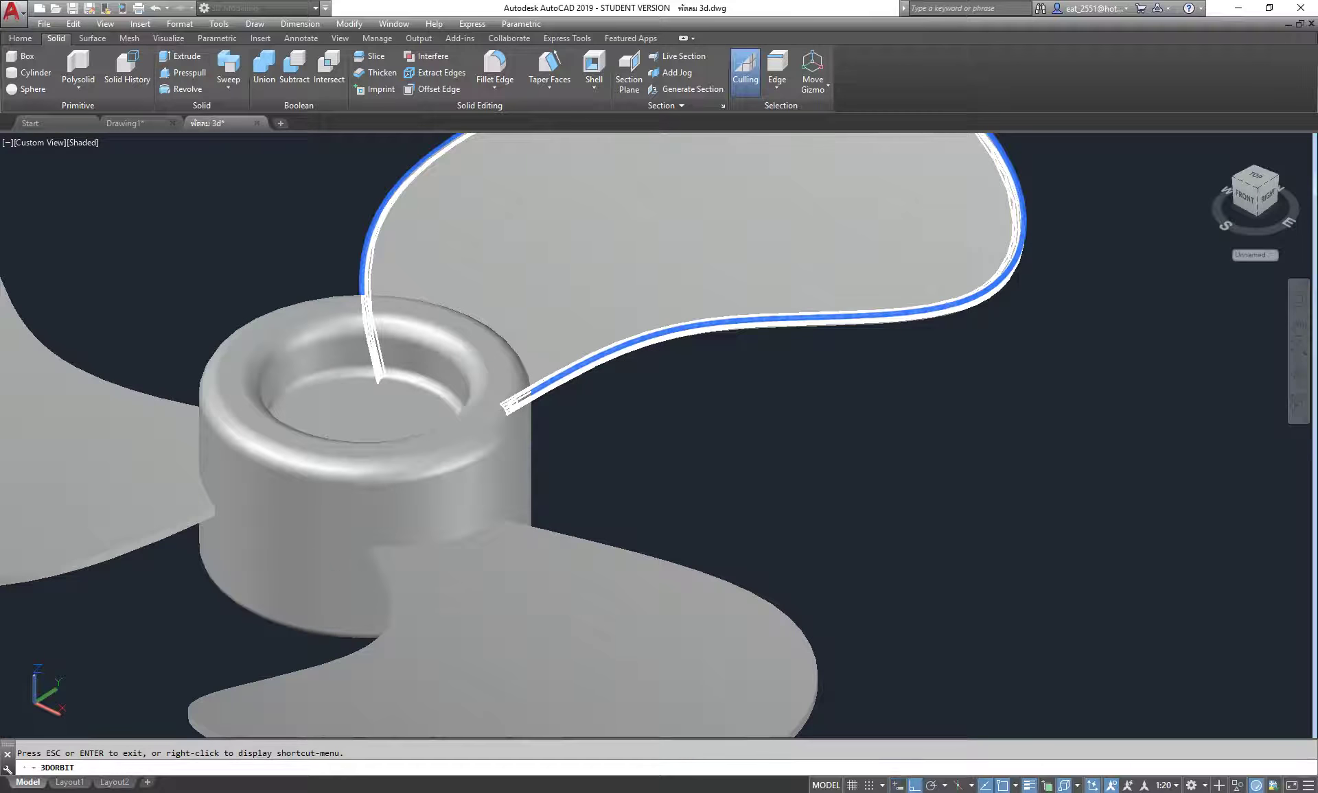
{"action": "key", "text": "Return"}
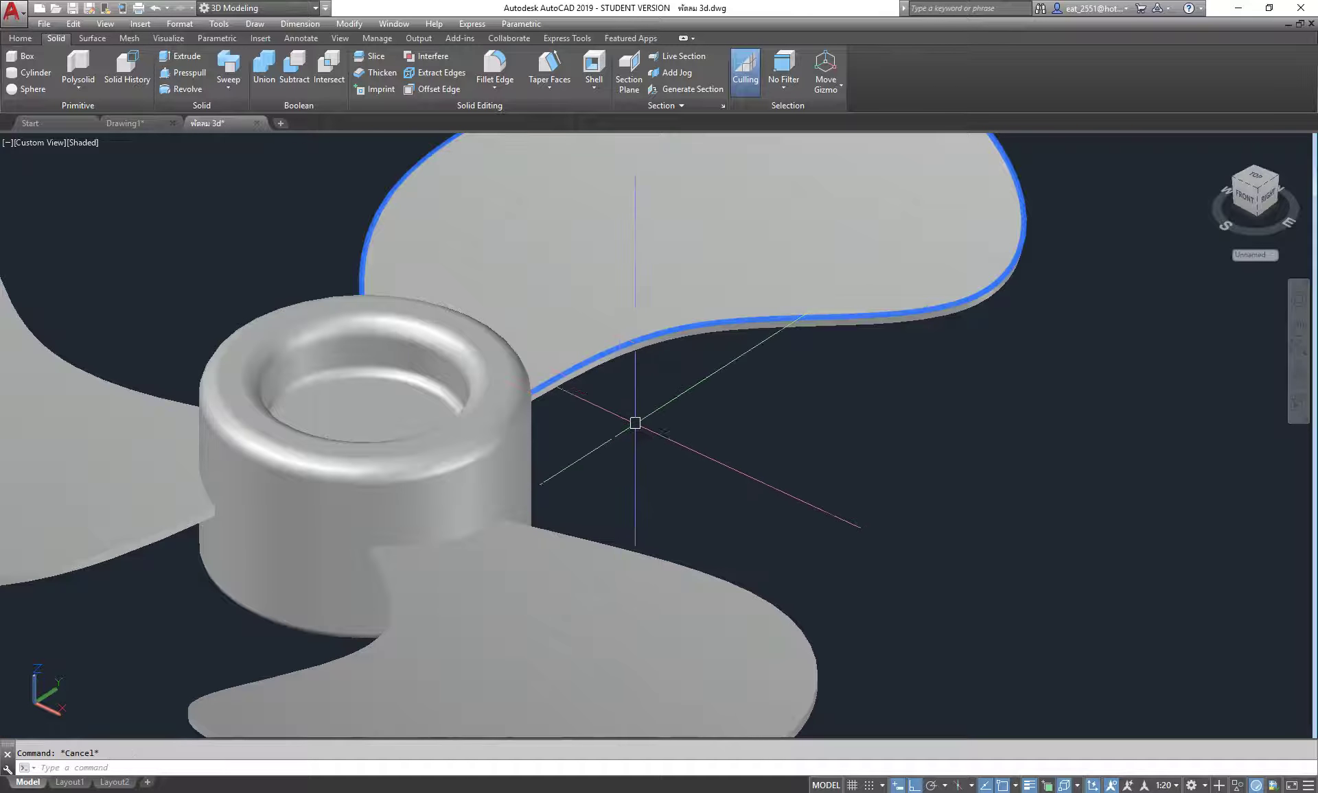
{"action": "key", "text": "Escape"}
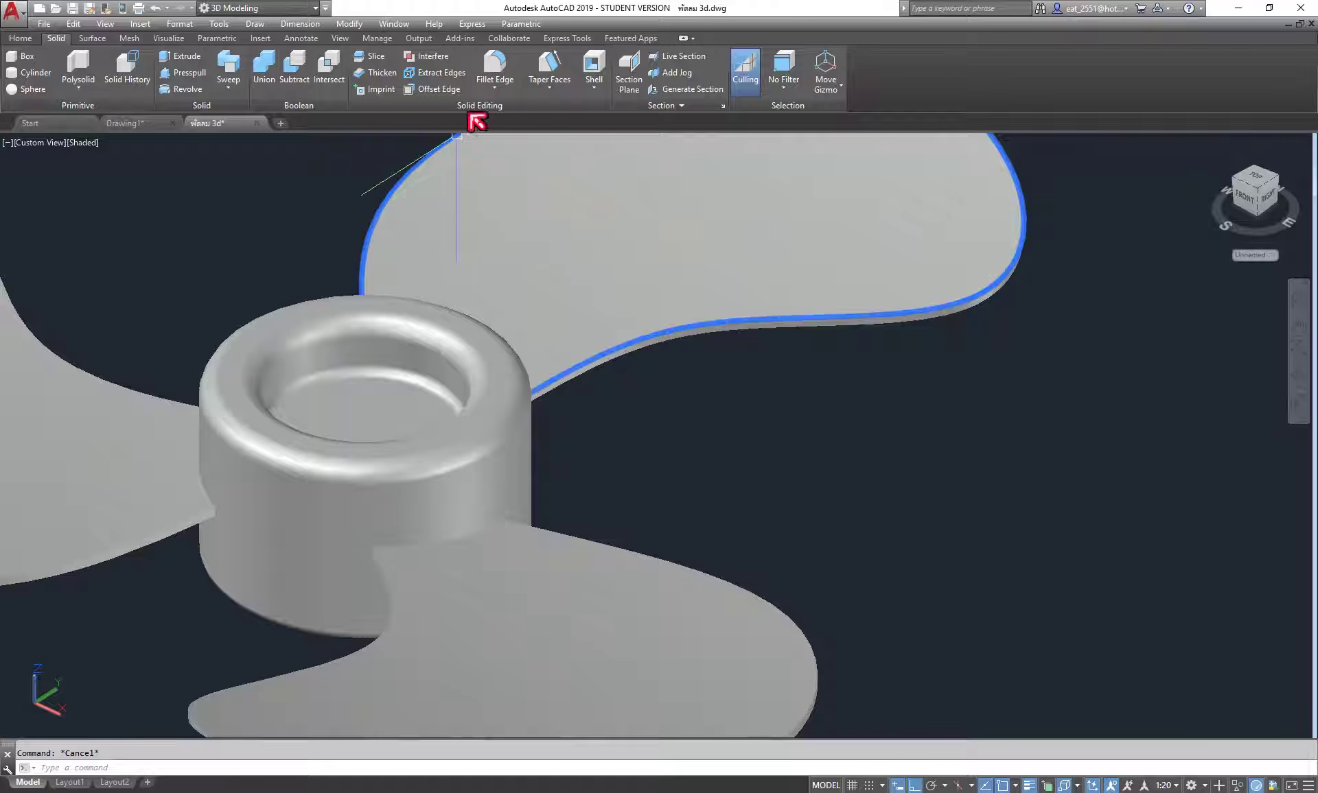
{"action": "left_click", "coordinate": [494, 65]}
{"action": "left_click", "coordinate": [249, 768]}
{"action": "type", "text": "1.5"}
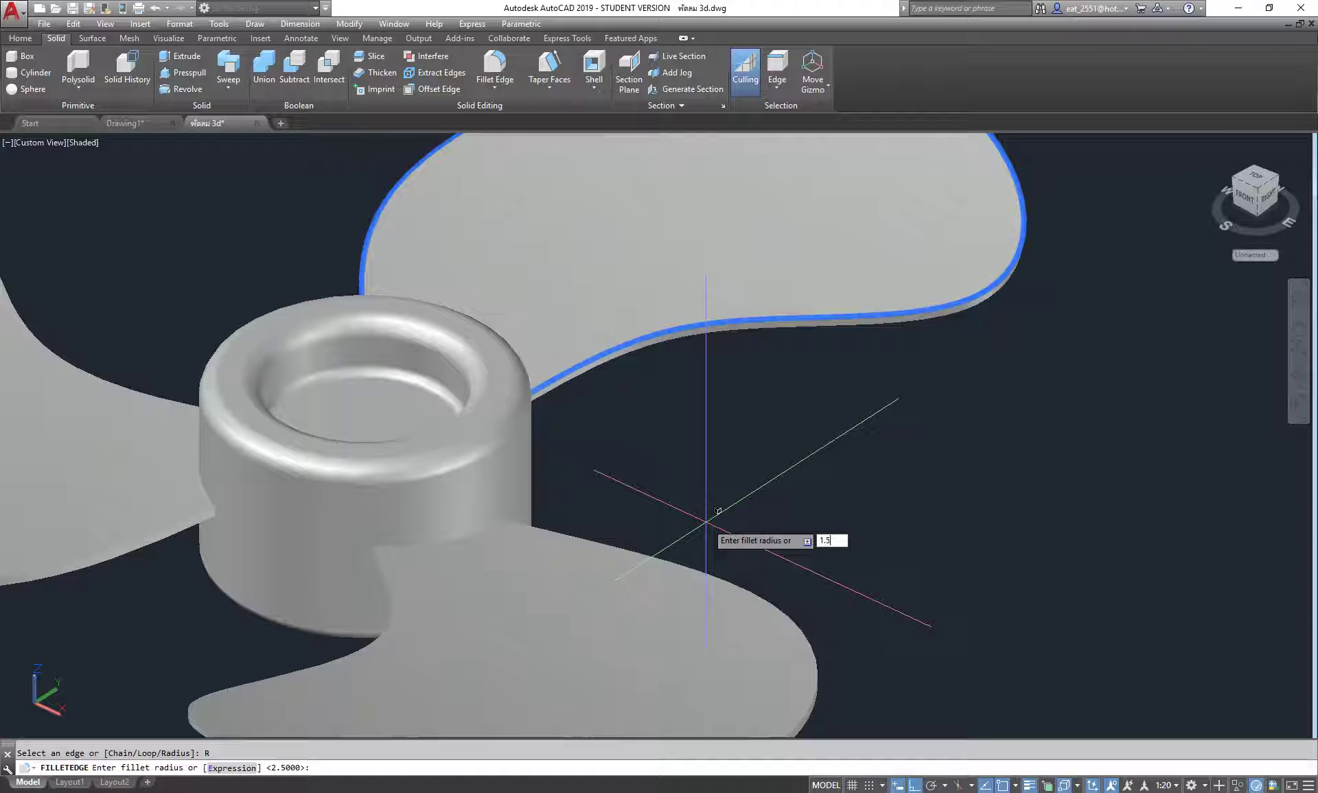
{"action": "key", "text": "Return"}
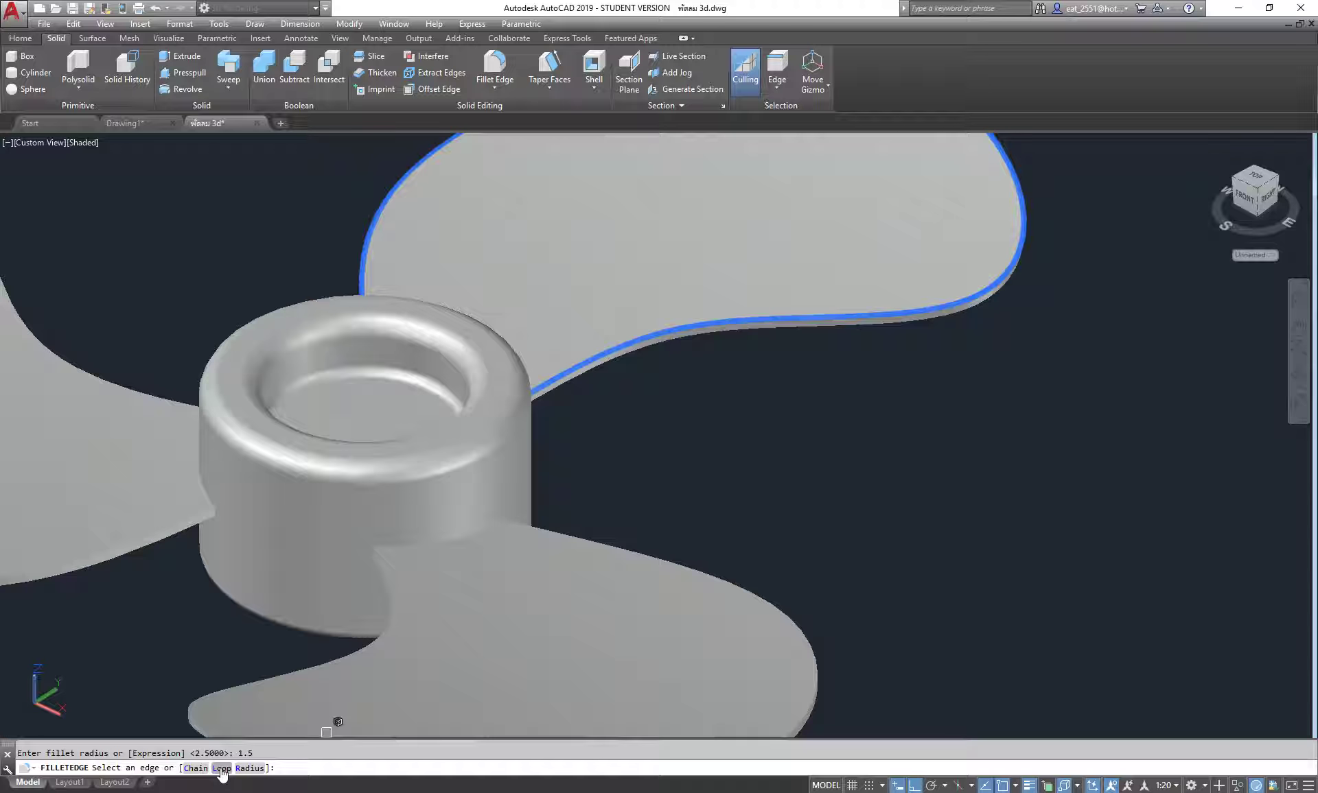
{"action": "left_click", "coordinate": [222, 768]}
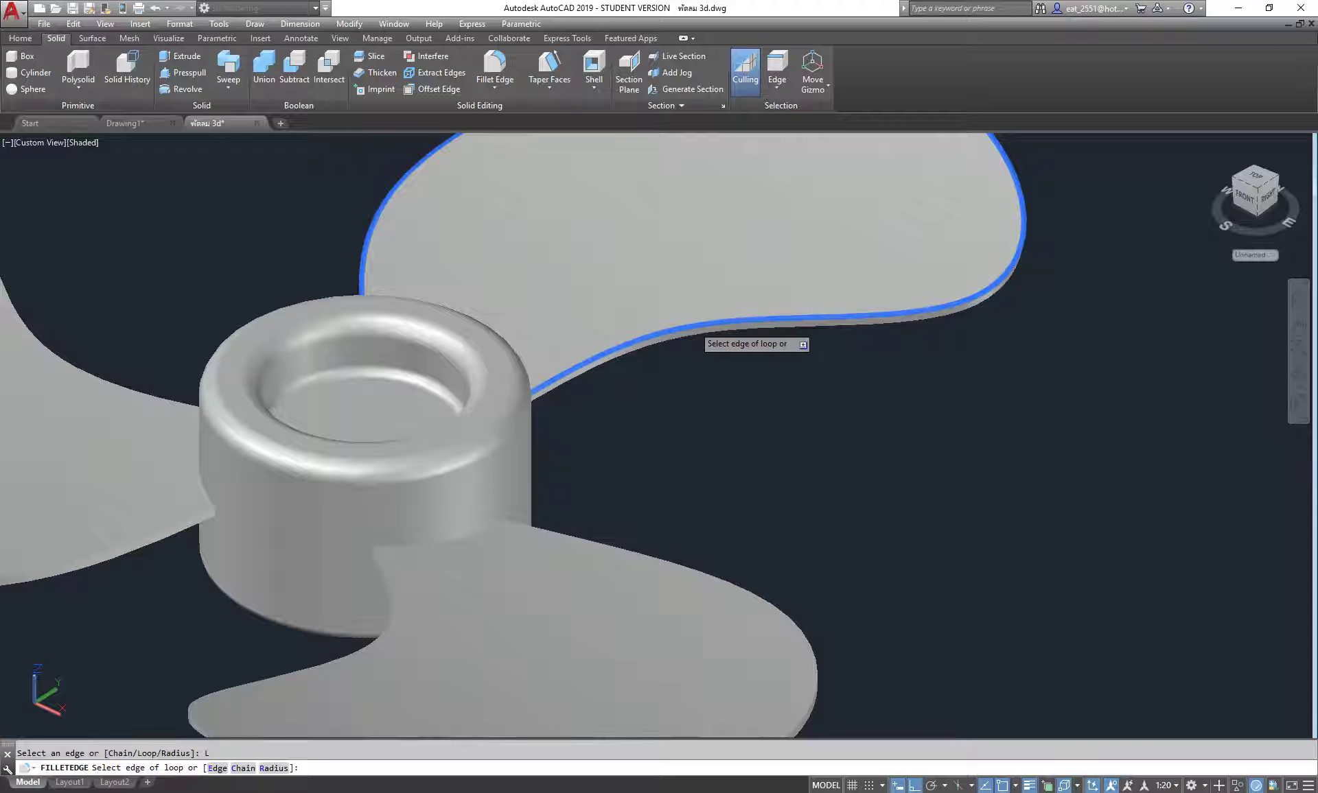
{"action": "left_click", "coordinate": [693, 326]}
{"action": "scroll", "coordinate": [604, 420], "scroll_direction": "down", "scroll_amount": 2}
{"action": "scroll", "coordinate": [604, 420], "scroll_direction": "down", "scroll_amount": 2}
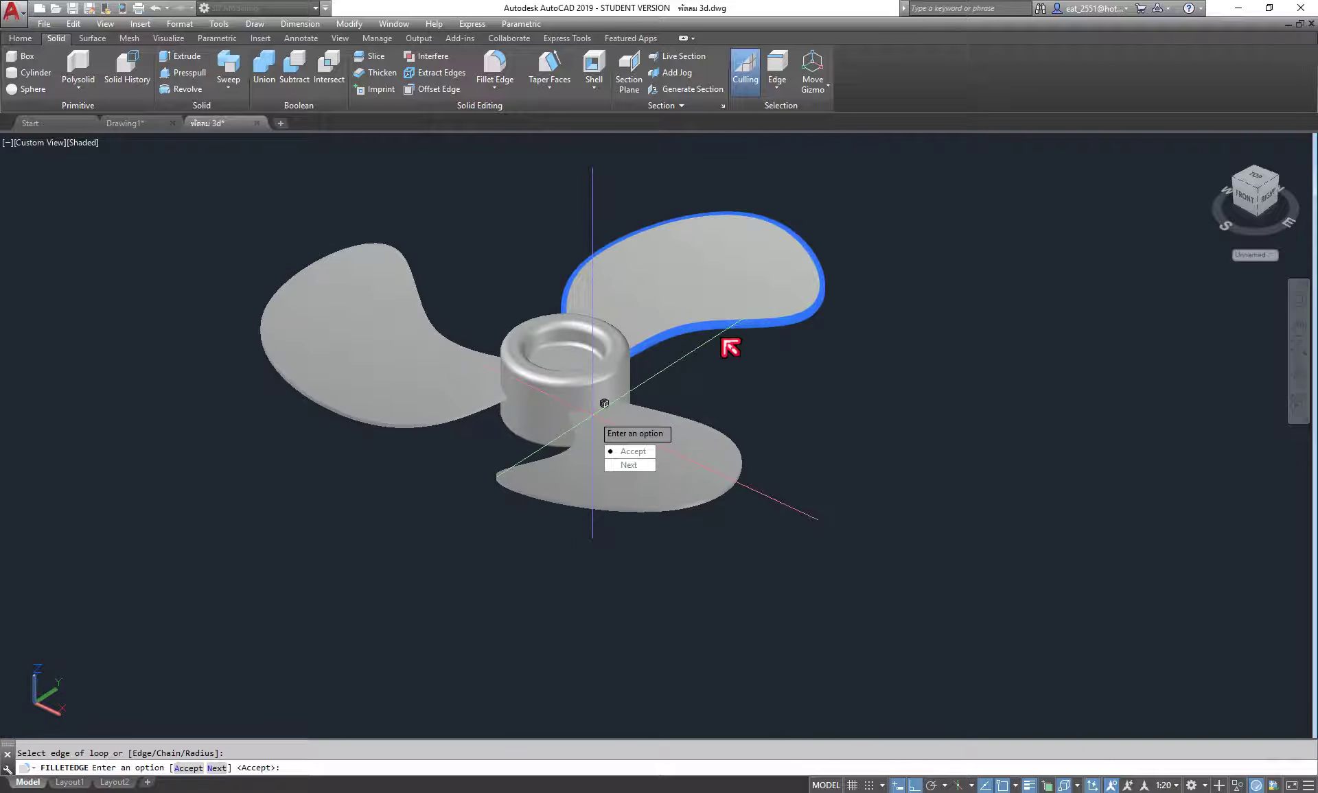
{"action": "scroll", "coordinate": [789, 305], "scroll_direction": "up", "scroll_amount": 2}
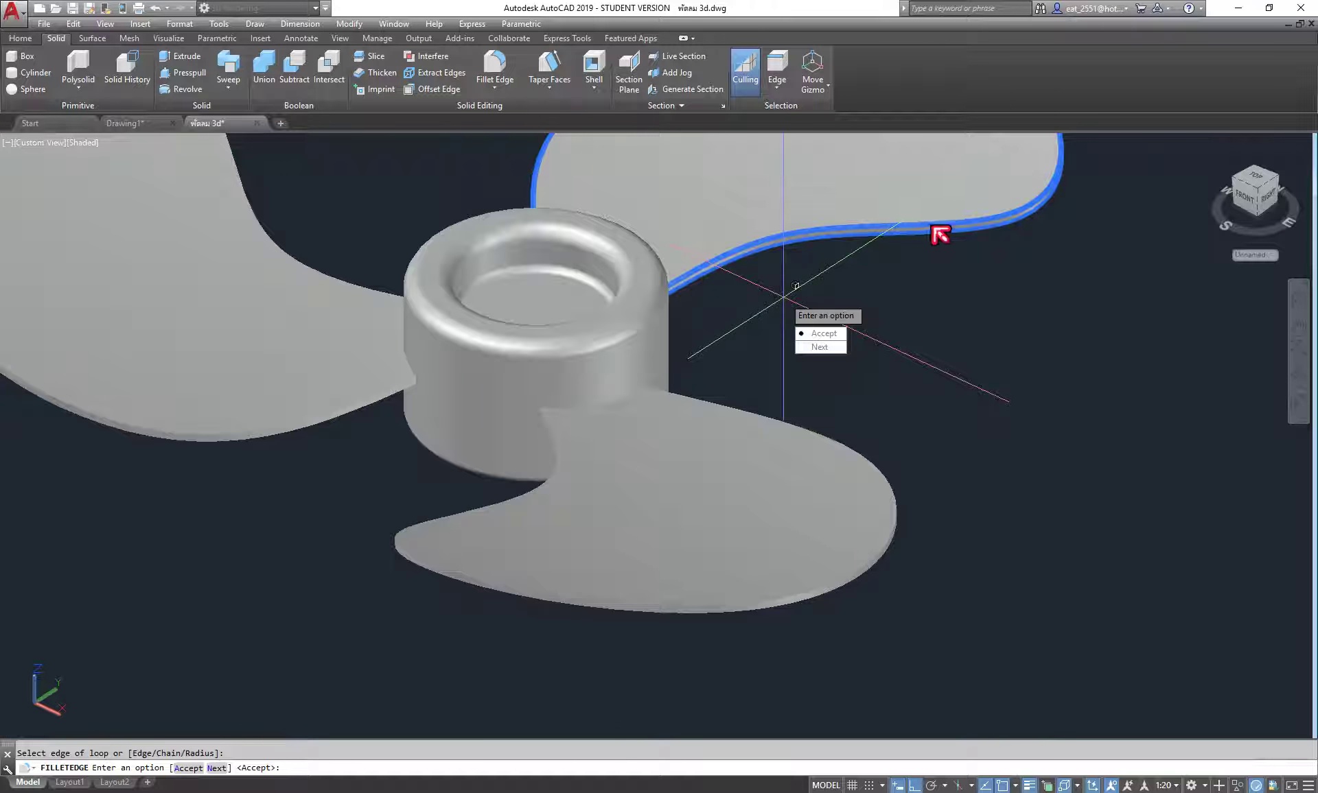
{"action": "left_click", "coordinate": [823, 334]}
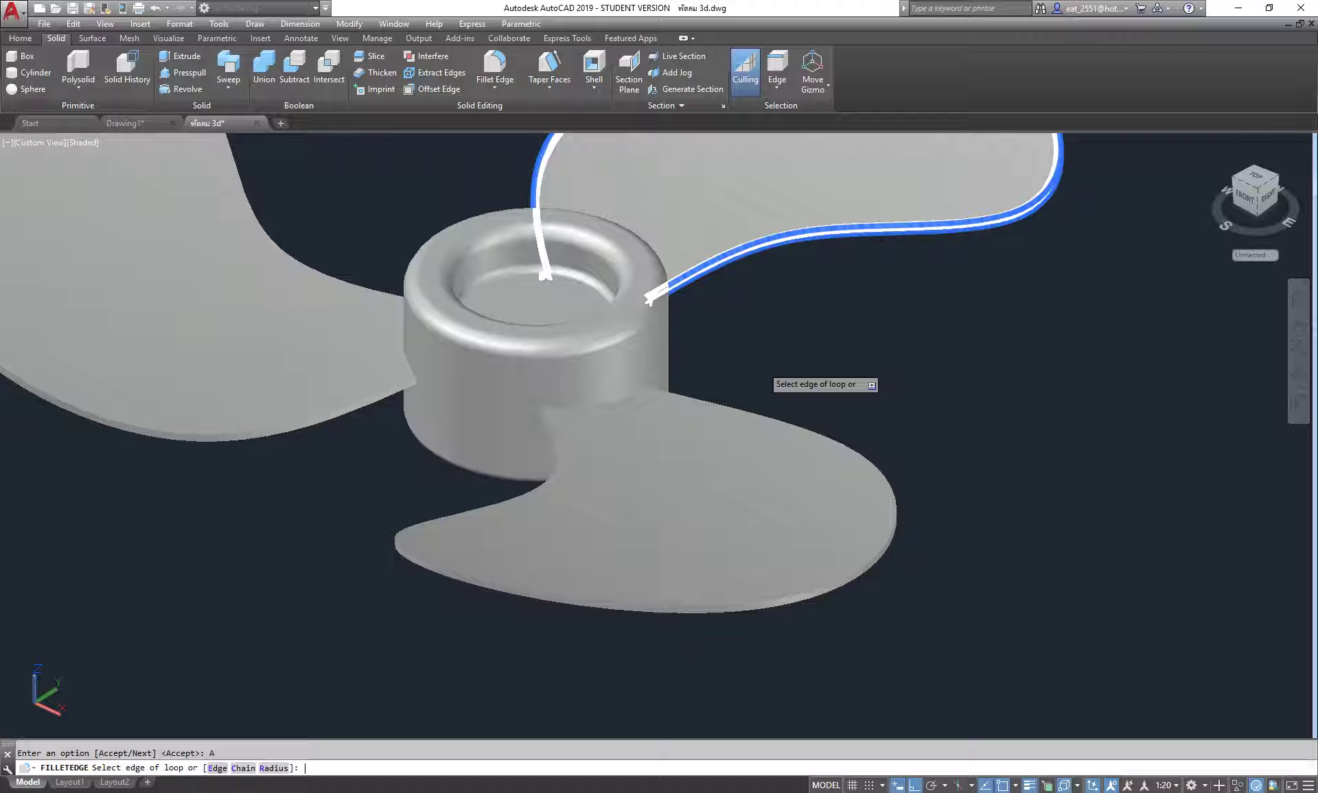
{"action": "key", "text": "Return"}
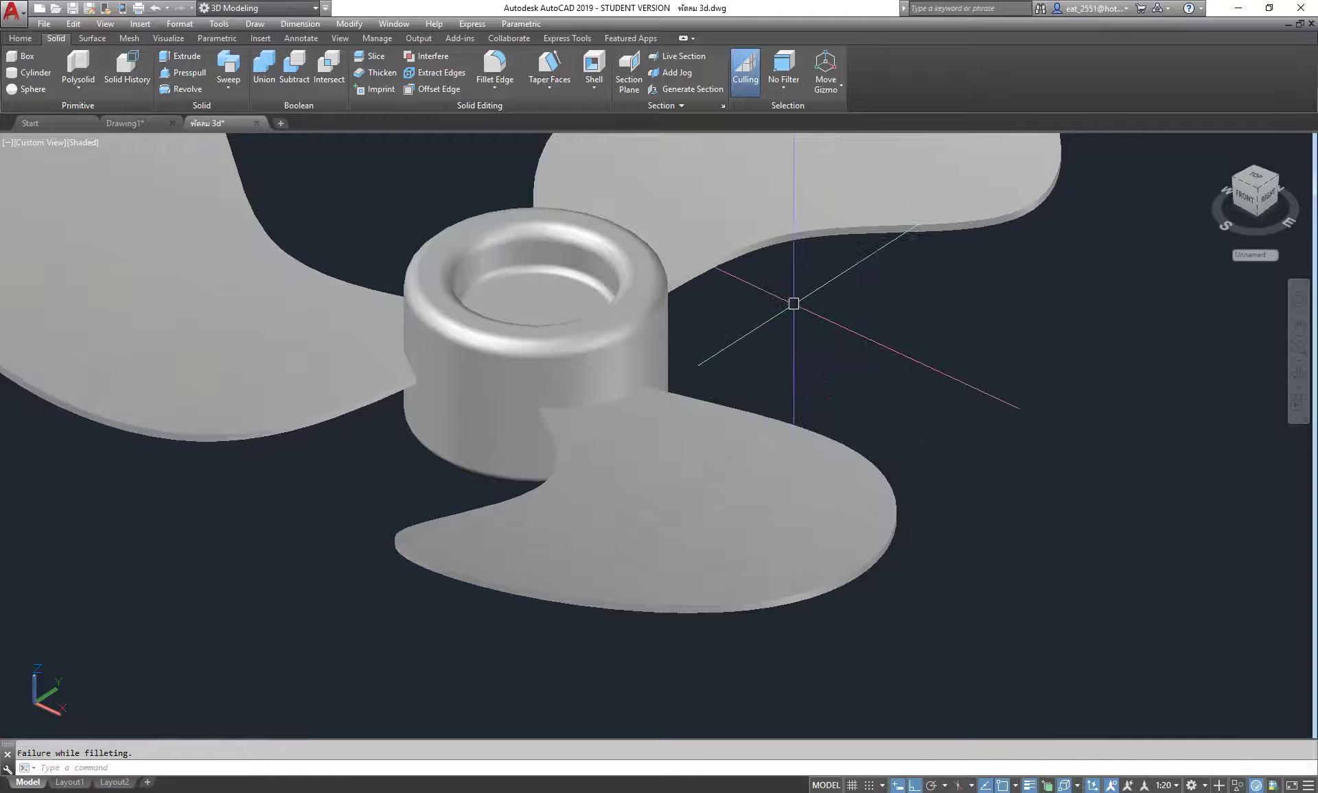
{"action": "middle_click_drag", "start_coordinate": [794, 303], "coordinate": [664, 400]}
{"action": "scroll", "coordinate": [604, 364], "scroll_direction": "up", "scroll_amount": 5}
{"action": "scroll", "coordinate": [607, 369], "scroll_direction": "up", "scroll_amount": 1}
{"action": "middle_click_drag", "start_coordinate": [607, 368], "coordinate": [616, 331]}
{"action": "left_click", "coordinate": [615, 331]}
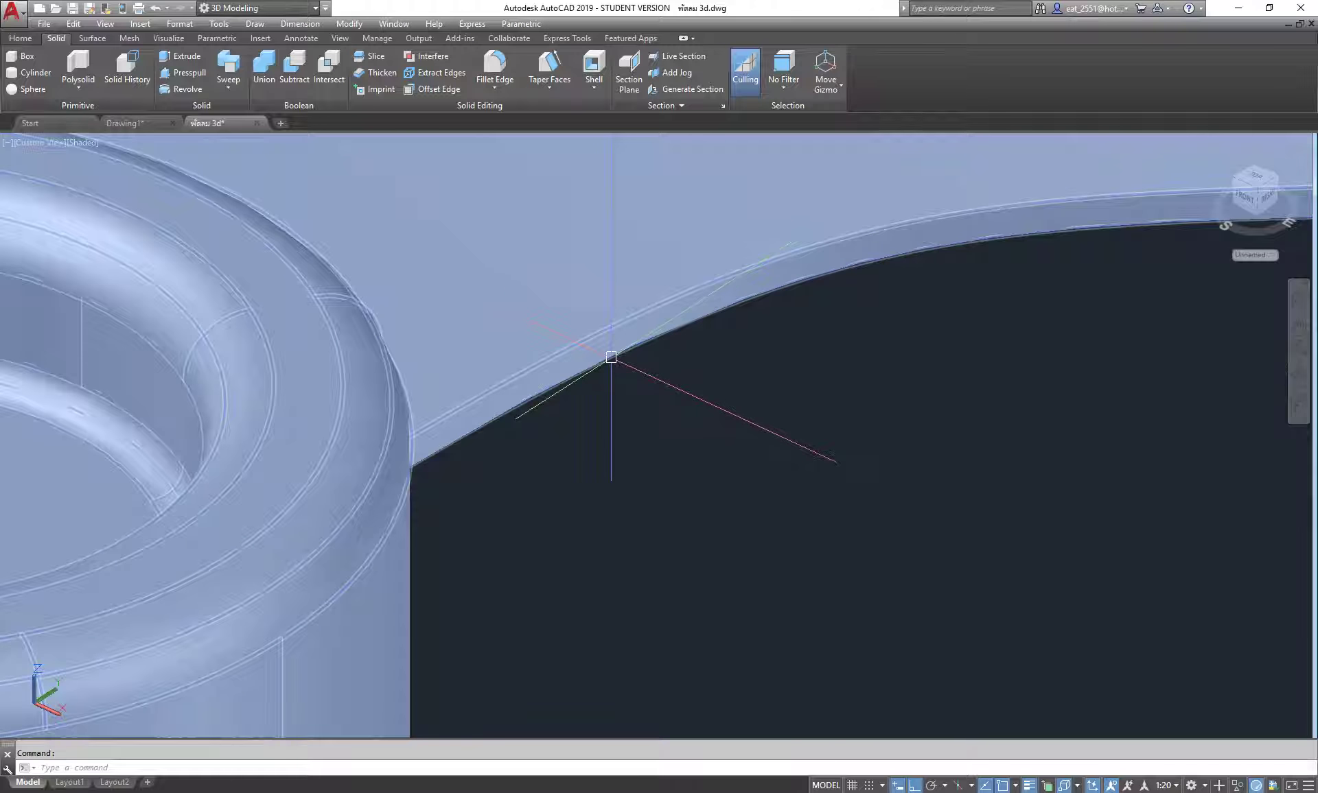
Fillet the blade's outline edge loop with radius 1
{"action": "left_click", "coordinate": [506, 70]}
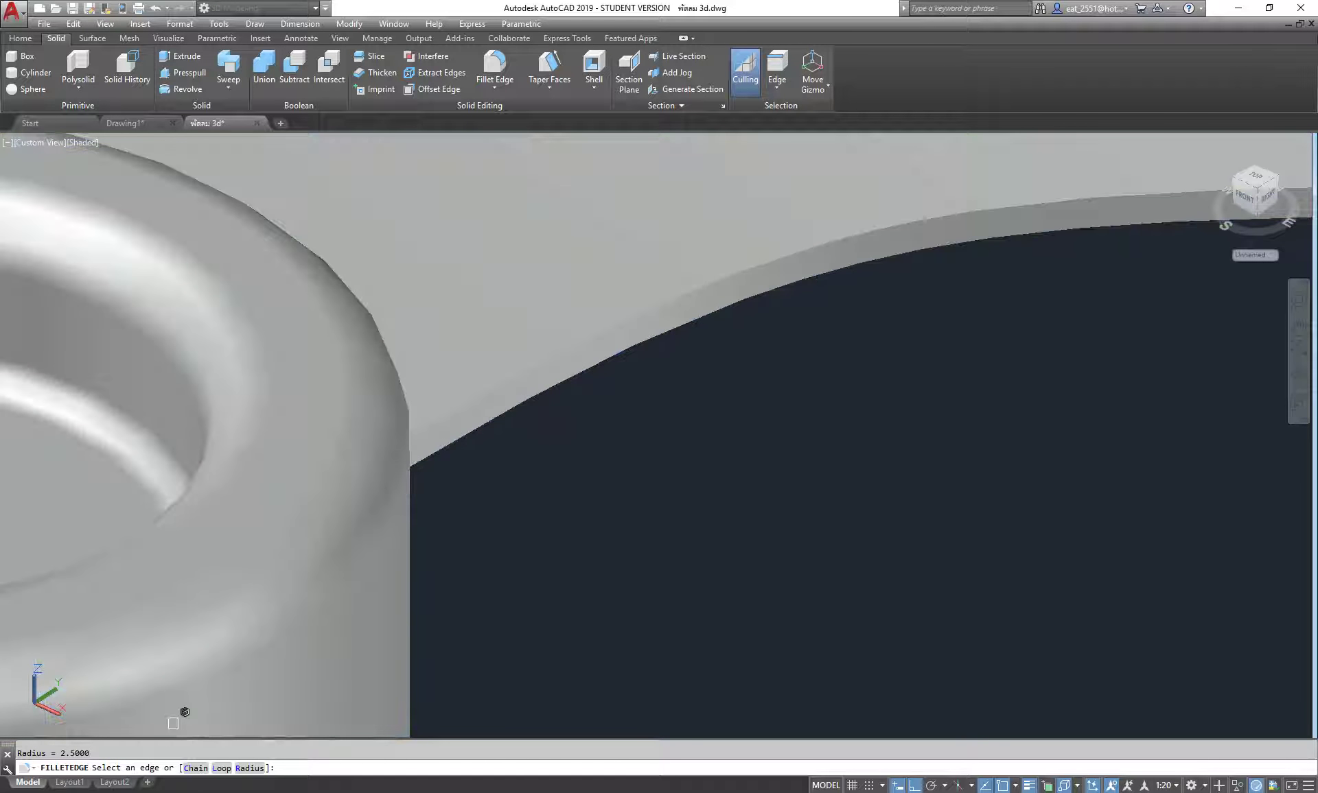
{"action": "left_click", "coordinate": [249, 768]}
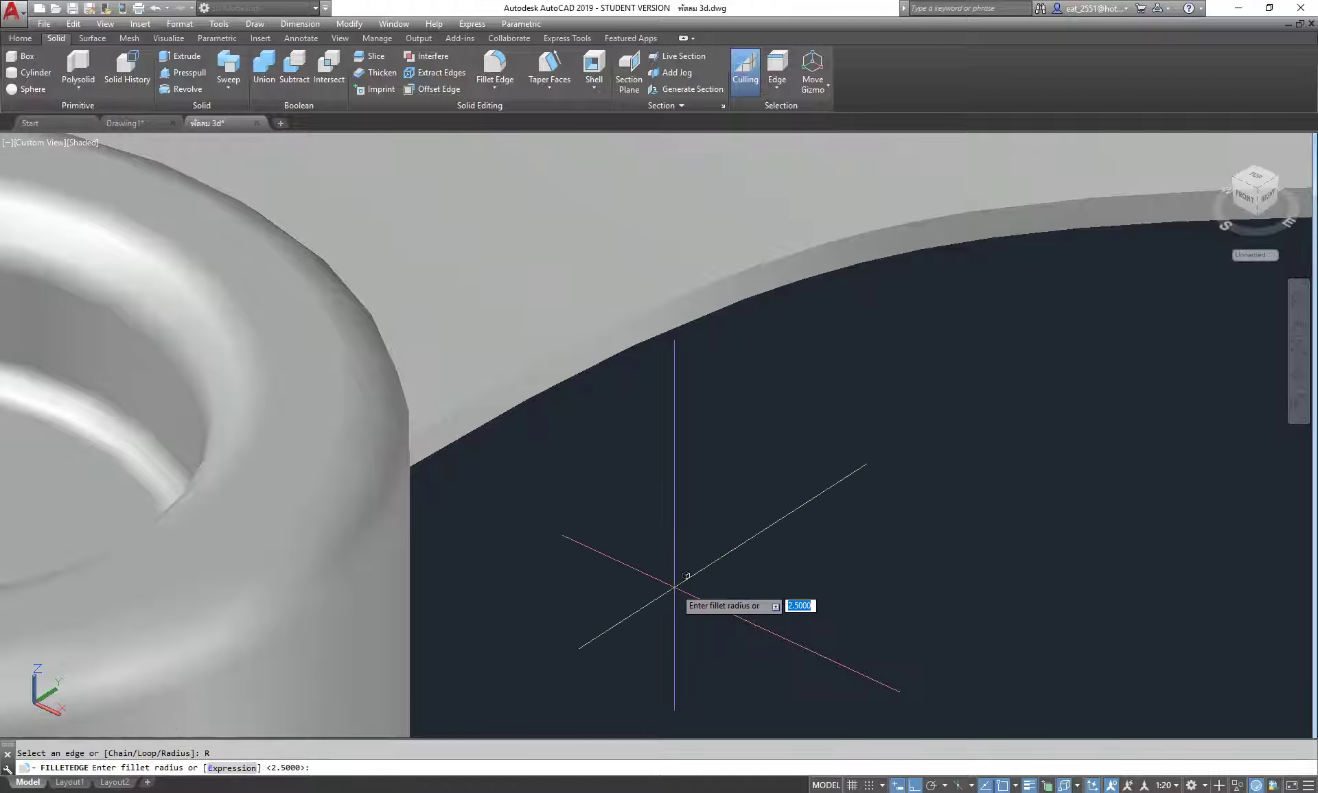
{"action": "type", "text": "1"}
{"action": "key", "text": "Return"}
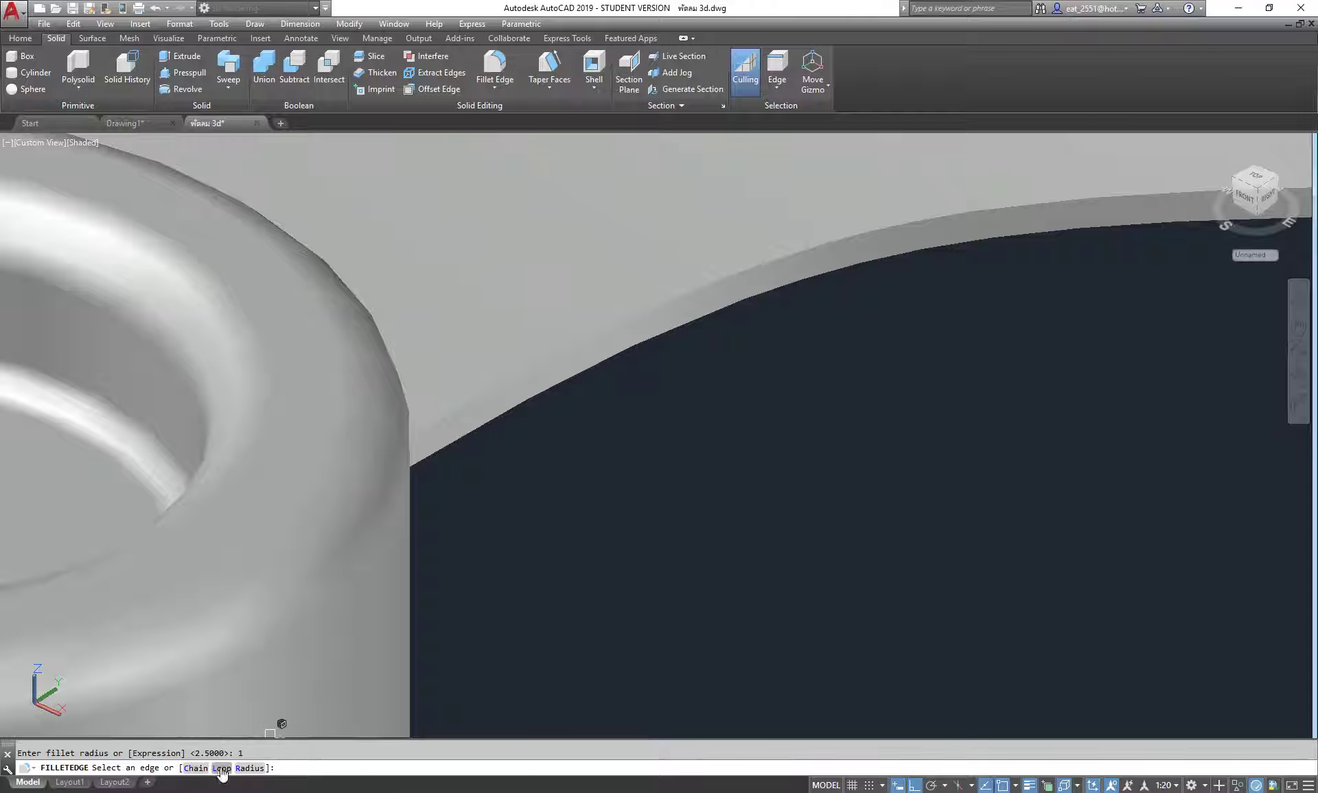
{"action": "left_click", "coordinate": [221, 768]}
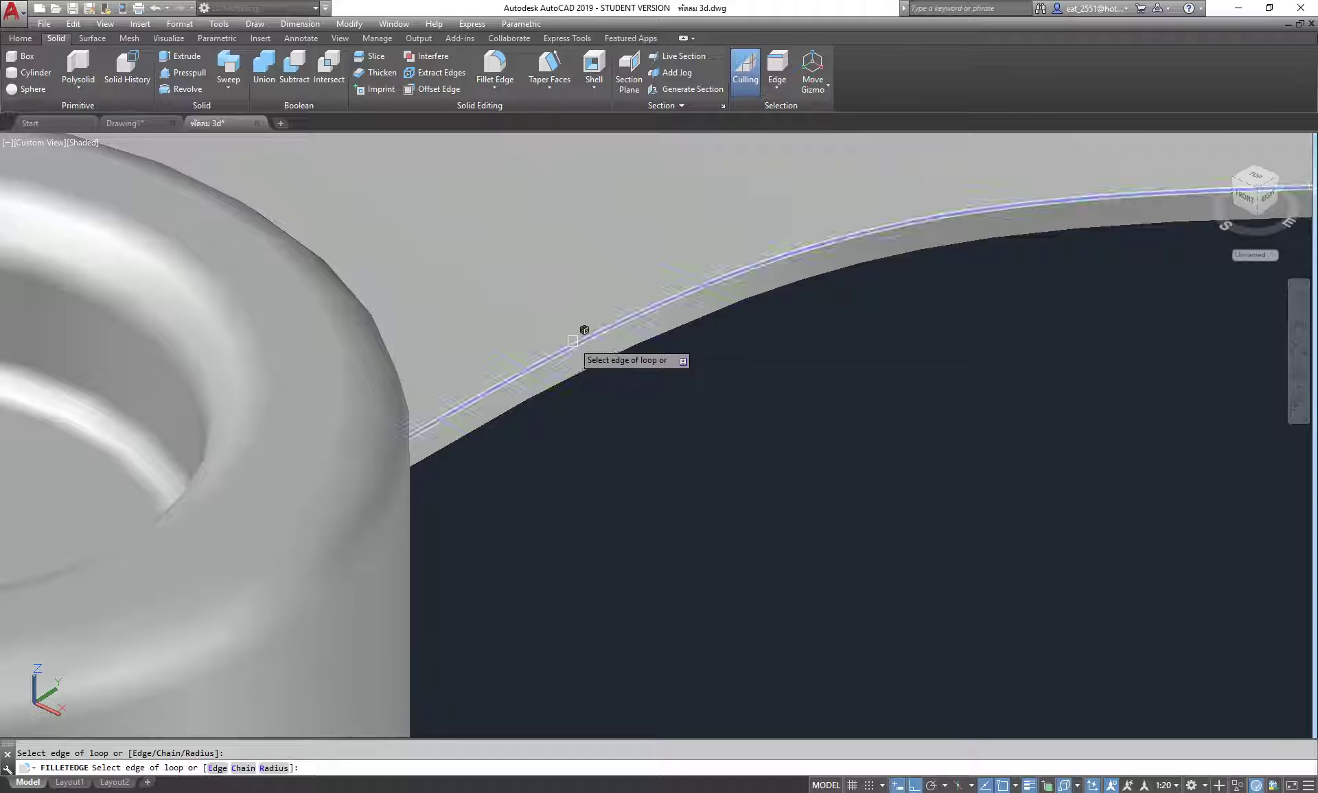
{"action": "left_click", "coordinate": [573, 342]}
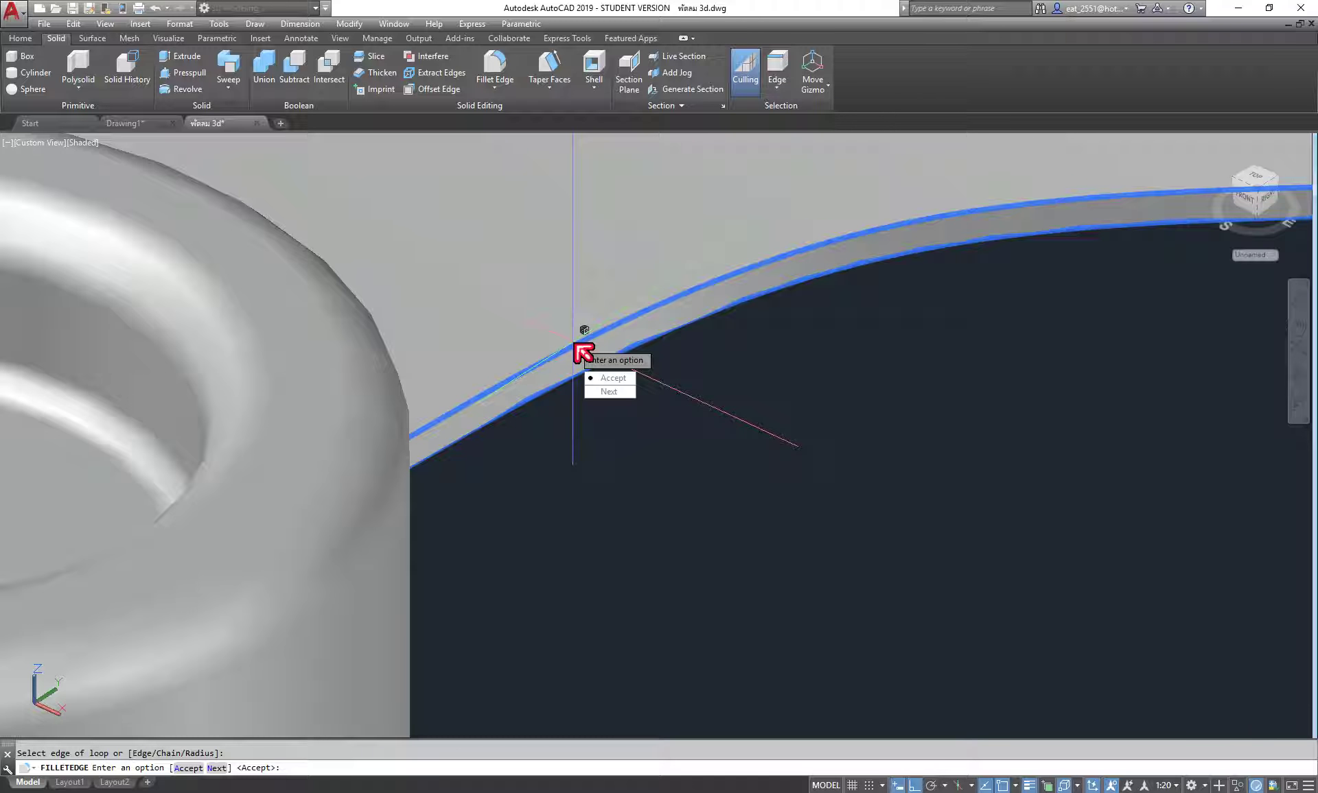
{"action": "left_click", "coordinate": [613, 377]}
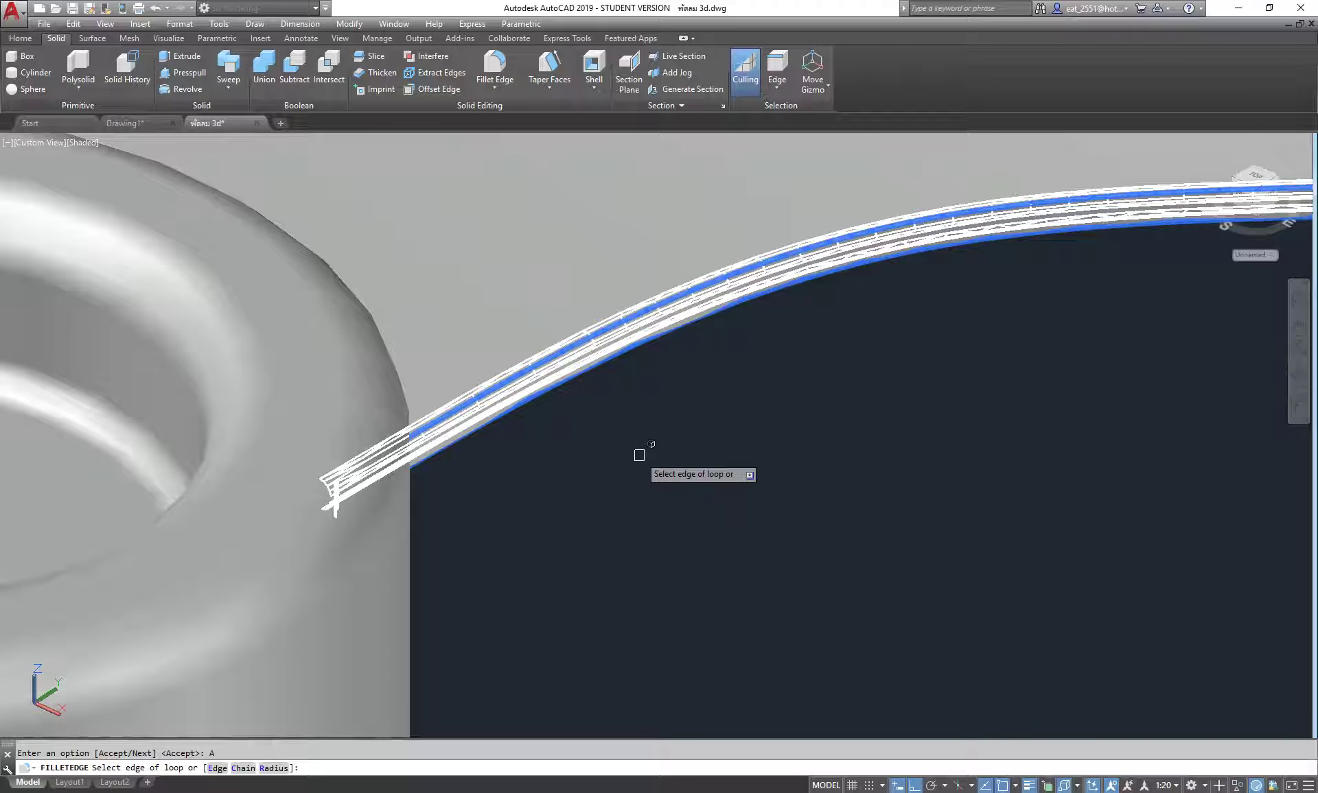
{"action": "right_click", "coordinate": [639, 455]}
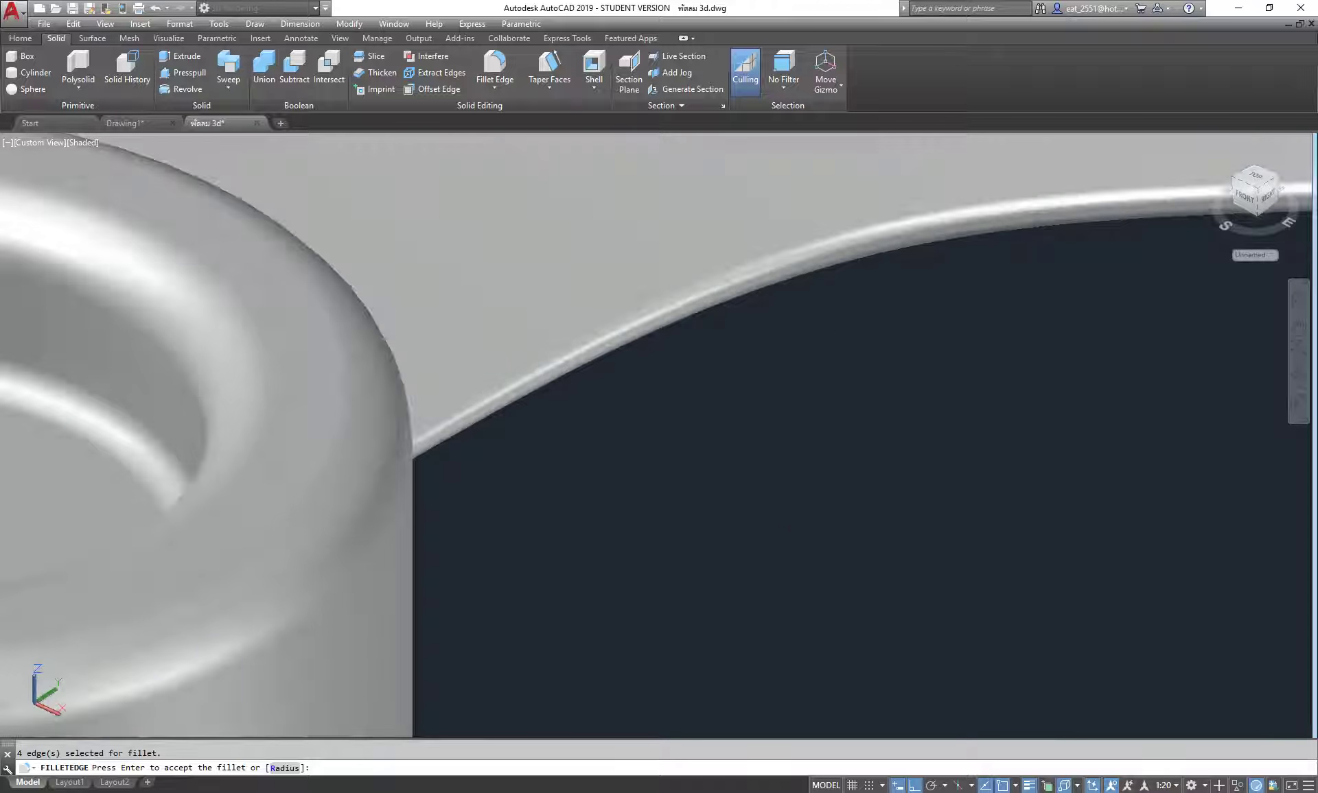
{"action": "right_click", "coordinate": [639, 455]}
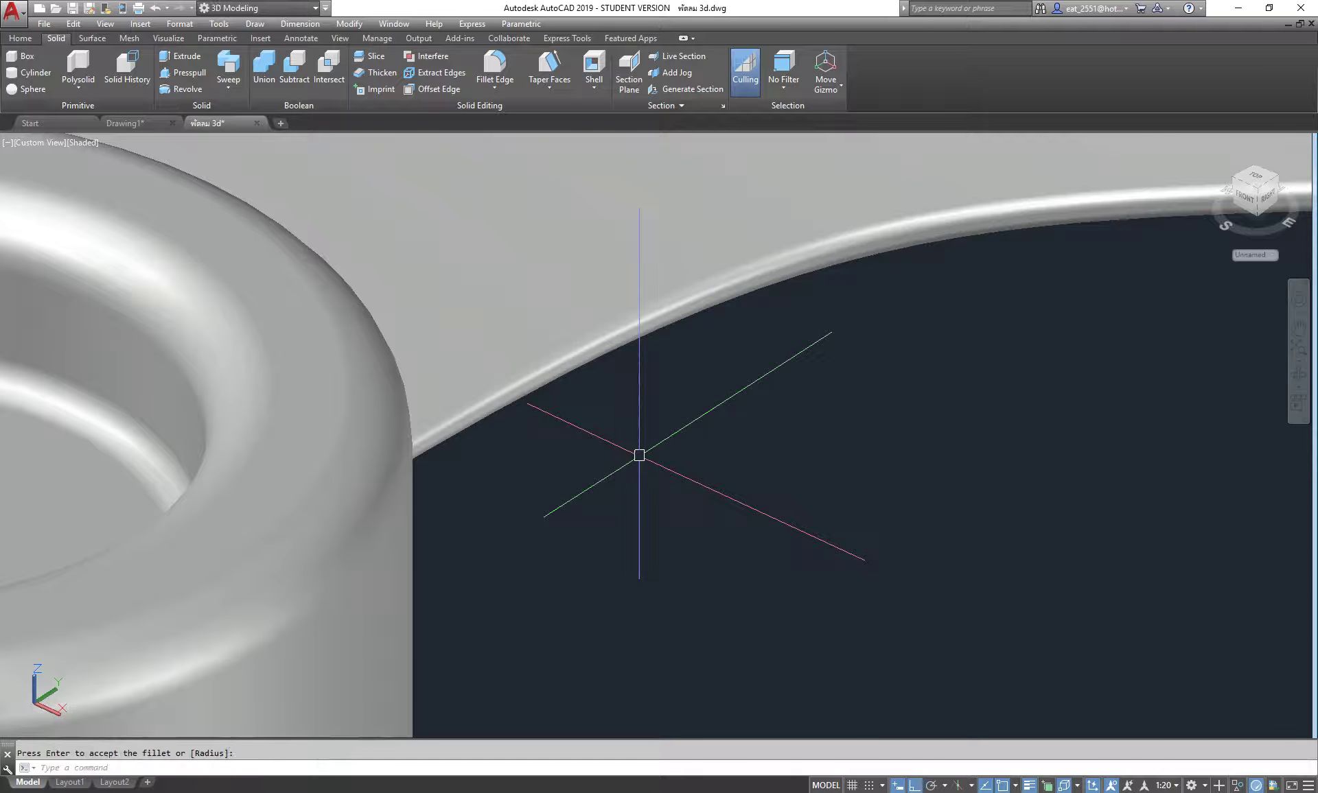
Orbit the model to look along the filleted blade
{"action": "middle_click_drag", "start_coordinate": [509, 402], "coordinate": [597, 398], "text": "shift"}
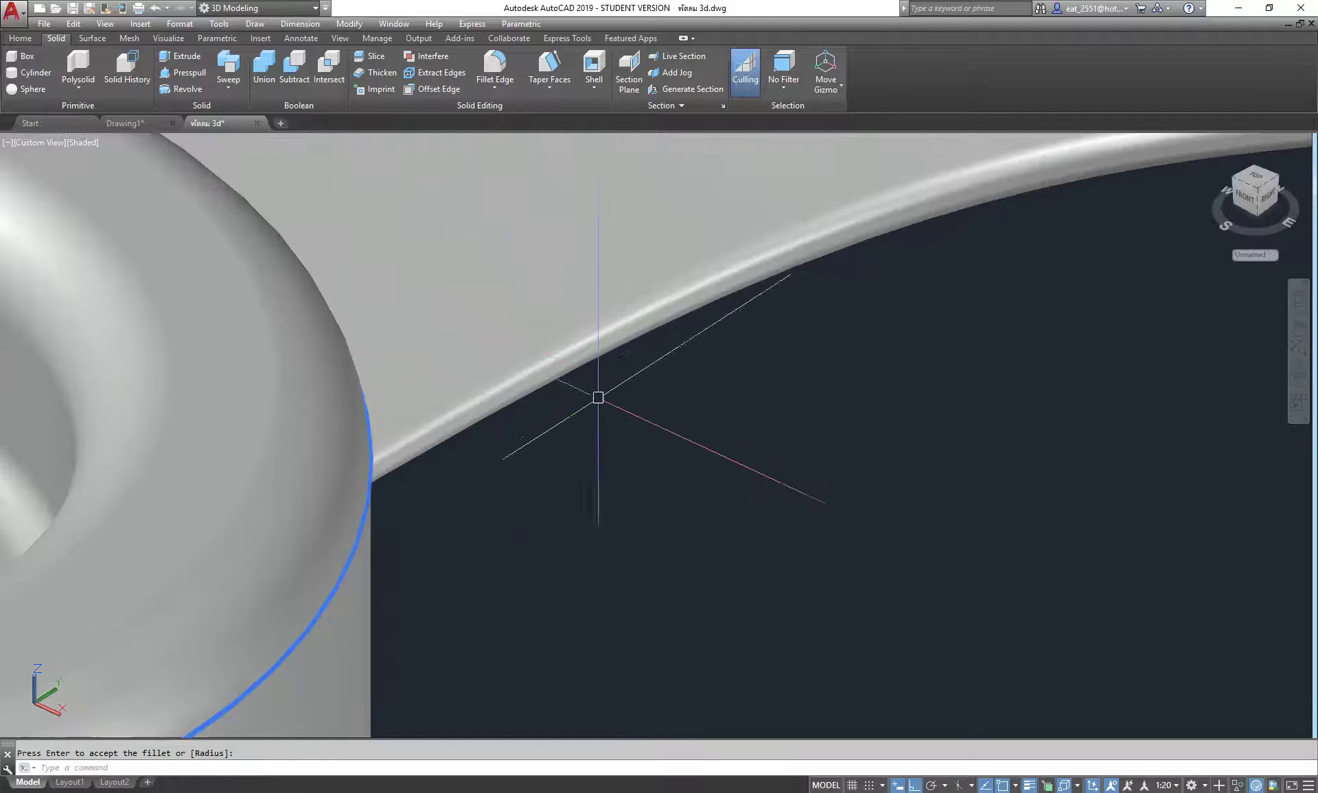
{"action": "left_click", "coordinate": [1300, 376]}
{"action": "mouse_move", "coordinate": [700, 449]}
{"action": "left_mouse_down"}
{"action": "mouse_move", "coordinate": [659, 406]}
{"action": "mouse_move", "coordinate": [620, 309]}
{"action": "mouse_move", "coordinate": [485, 314]}
{"action": "mouse_move", "coordinate": [449, 368]}
{"action": "mouse_move", "coordinate": [456, 412]}
{"action": "mouse_move", "coordinate": [377, 441]}
{"action": "mouse_move", "coordinate": [317, 439]}
{"action": "mouse_move", "coordinate": [508, 433]}
{"action": "mouse_move", "coordinate": [670, 391]}
{"action": "mouse_move", "coordinate": [653, 356]}
{"action": "mouse_move", "coordinate": [621, 370]}
{"action": "mouse_move", "coordinate": [472, 329]}
{"action": "mouse_move", "coordinate": [597, 477]}
{"action": "mouse_move", "coordinate": [600, 385]}
{"action": "mouse_move", "coordinate": [574, 368]}
{"action": "mouse_move", "coordinate": [752, 385]}
{"action": "mouse_move", "coordinate": [504, 303]}
{"action": "mouse_move", "coordinate": [457, 405]}
{"action": "mouse_move", "coordinate": [406, 406]}
{"action": "mouse_move", "coordinate": [474, 476]}
{"action": "mouse_move", "coordinate": [554, 506]}
{"action": "mouse_move", "coordinate": [600, 500]}
{"action": "mouse_move", "coordinate": [470, 383]}
{"action": "mouse_move", "coordinate": [784, 541]}
{"action": "left_mouse_up"}
Zoom out and orbit until the whole three-blade propeller is seen from above at an angle
{"action": "scroll", "coordinate": [574, 368], "scroll_direction": "down", "scroll_amount": 2}
{"action": "scroll", "coordinate": [447, 400], "scroll_direction": "up", "scroll_amount": 3}
{"action": "scroll", "coordinate": [600, 500], "scroll_direction": "up", "scroll_amount": 3}
{"action": "scroll", "coordinate": [599, 500], "scroll_direction": "up", "scroll_amount": 2}
{"action": "scroll", "coordinate": [799, 498], "scroll_direction": "down", "scroll_amount": 2}
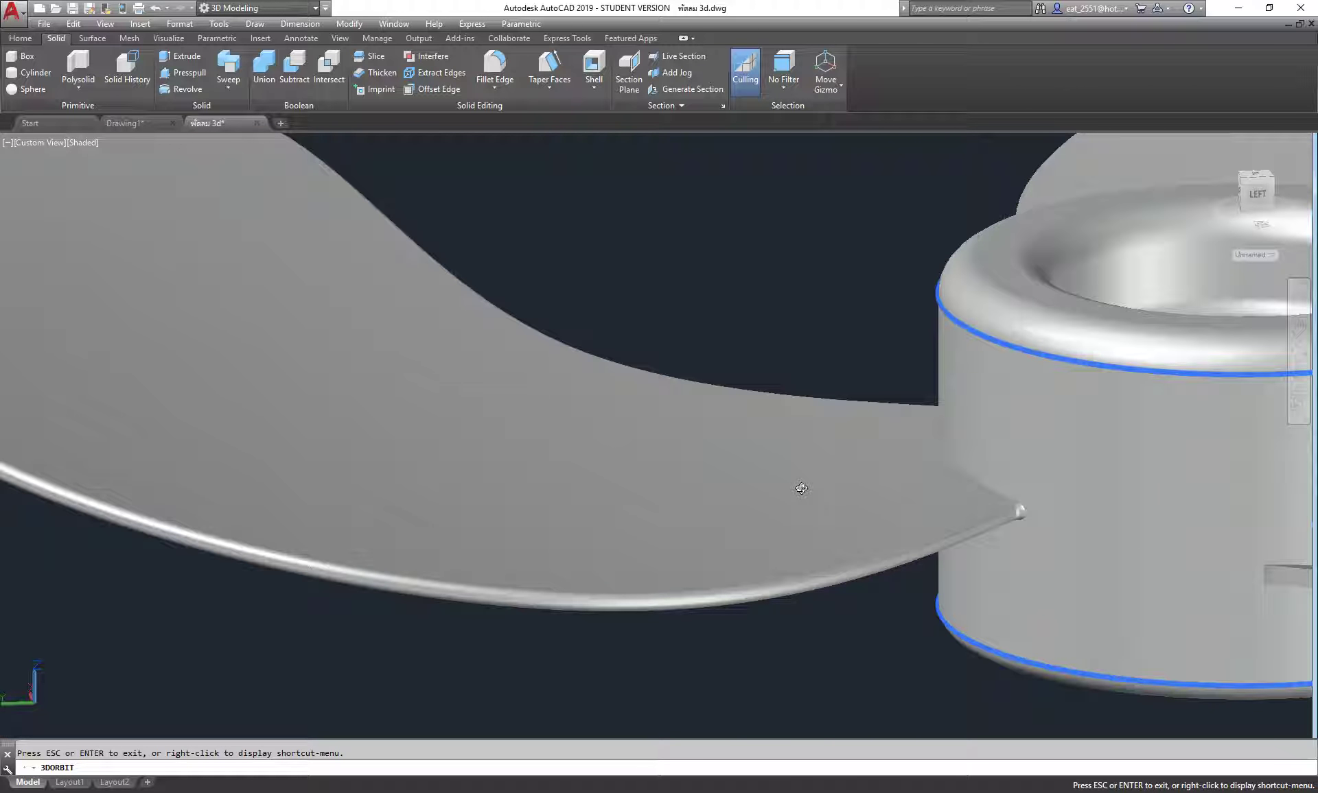
{"action": "scroll", "coordinate": [838, 532], "scroll_direction": "down", "scroll_amount": 2}
{"action": "mouse_move", "coordinate": [838, 532]}
{"action": "left_mouse_down"}
{"action": "mouse_move", "coordinate": [809, 635]}
{"action": "mouse_move", "coordinate": [984, 619]}
{"action": "left_mouse_up"}
{"action": "scroll", "coordinate": [984, 619], "scroll_direction": "down", "scroll_amount": 5}
{"action": "scroll", "coordinate": [985, 620], "scroll_direction": "down", "scroll_amount": 2}
{"action": "left_click_drag", "start_coordinate": [876, 433], "coordinate": [728, 484]}
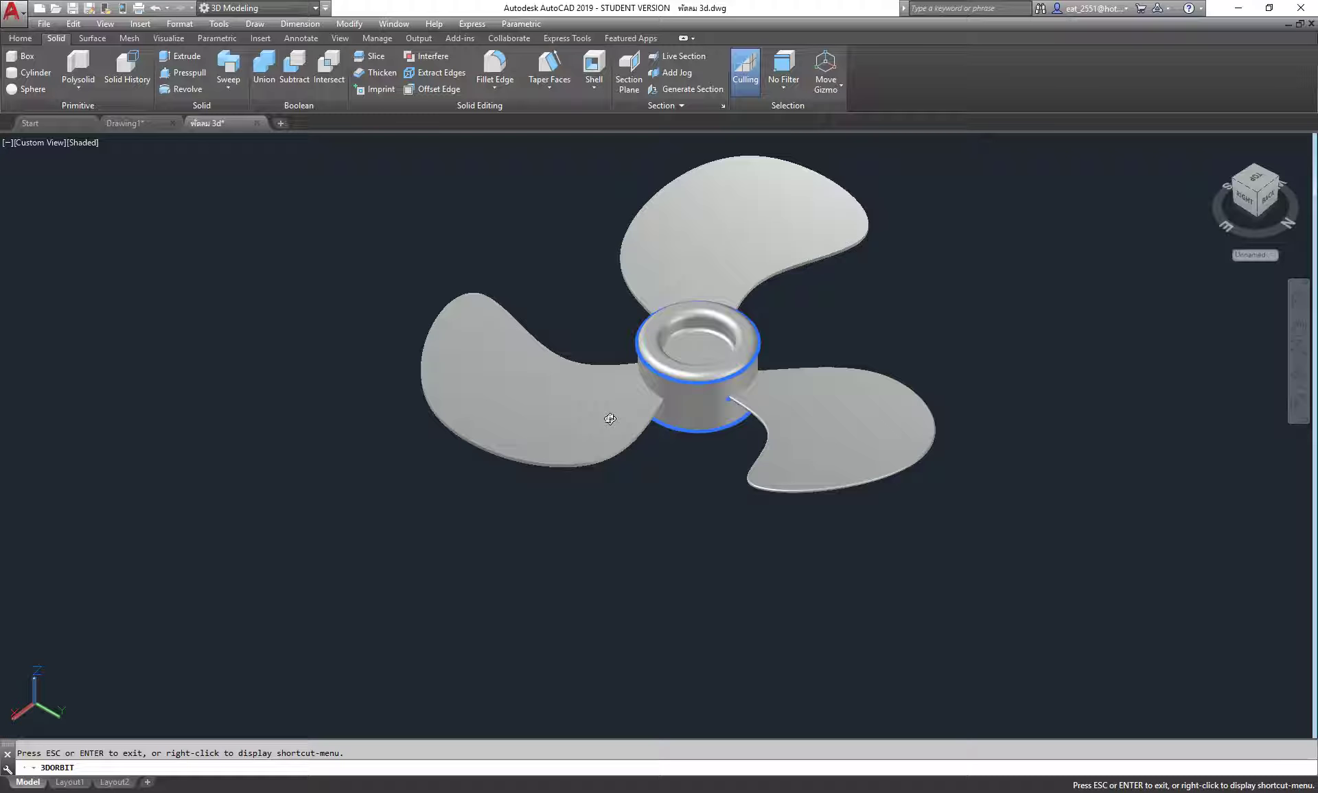
{"action": "key", "text": "Escape"}
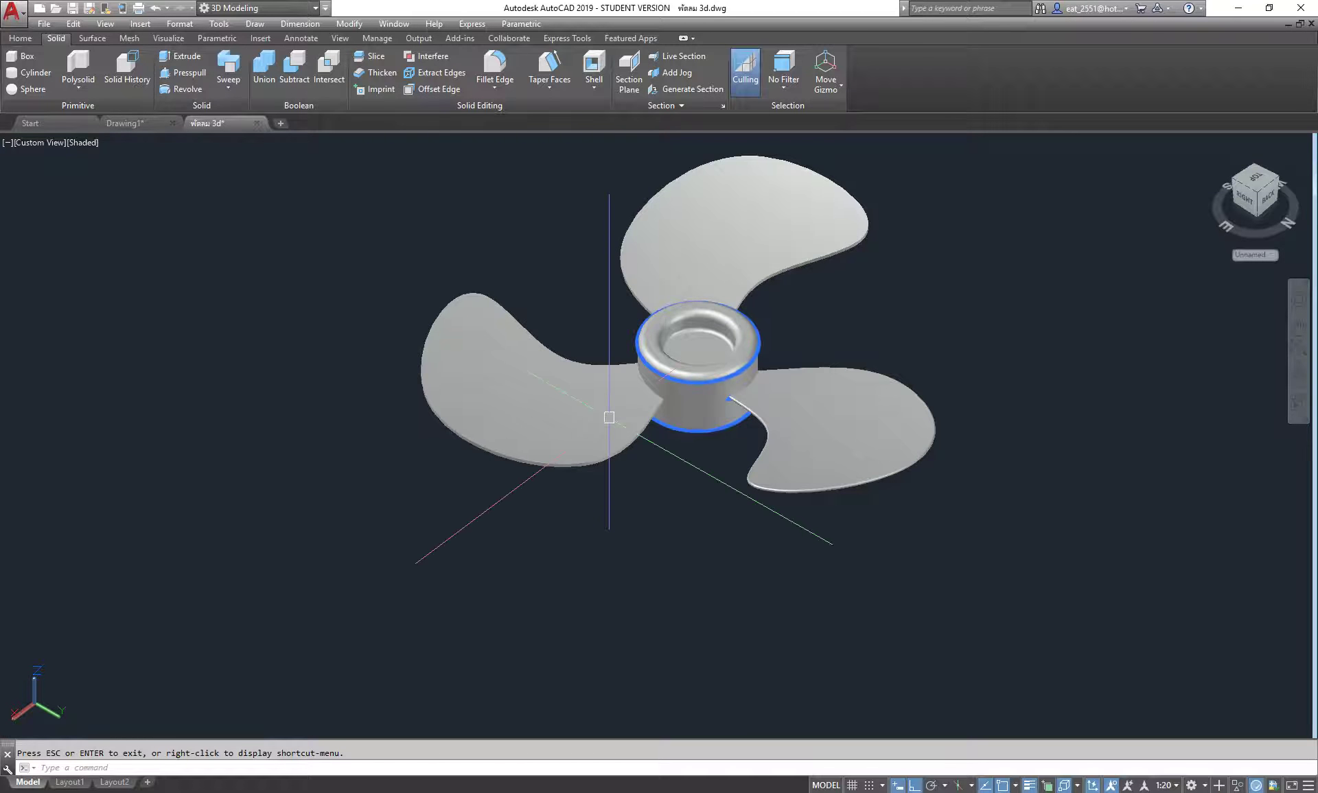
Fillet a second blade's outline edge loop with radius 1
{"action": "left_click", "coordinate": [506, 66]}
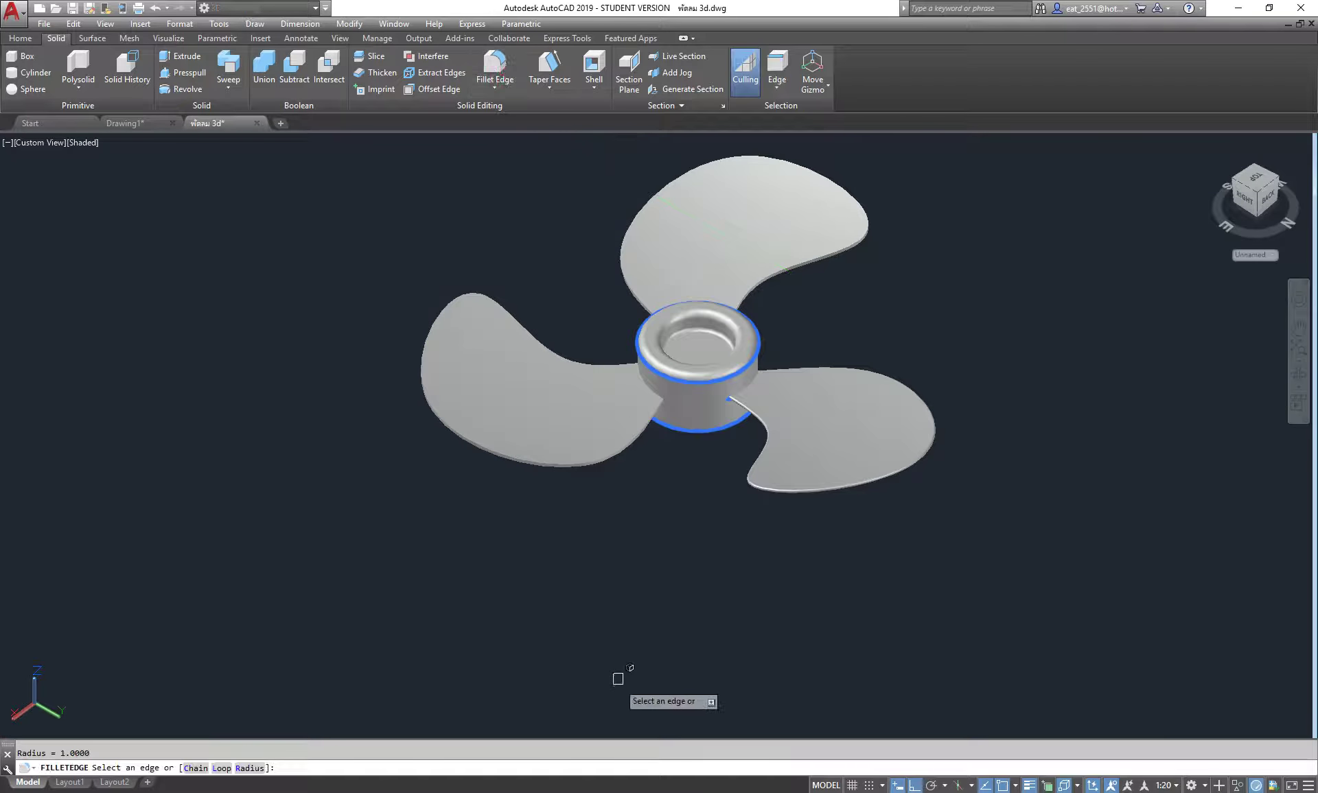
{"action": "left_click", "coordinate": [229, 771]}
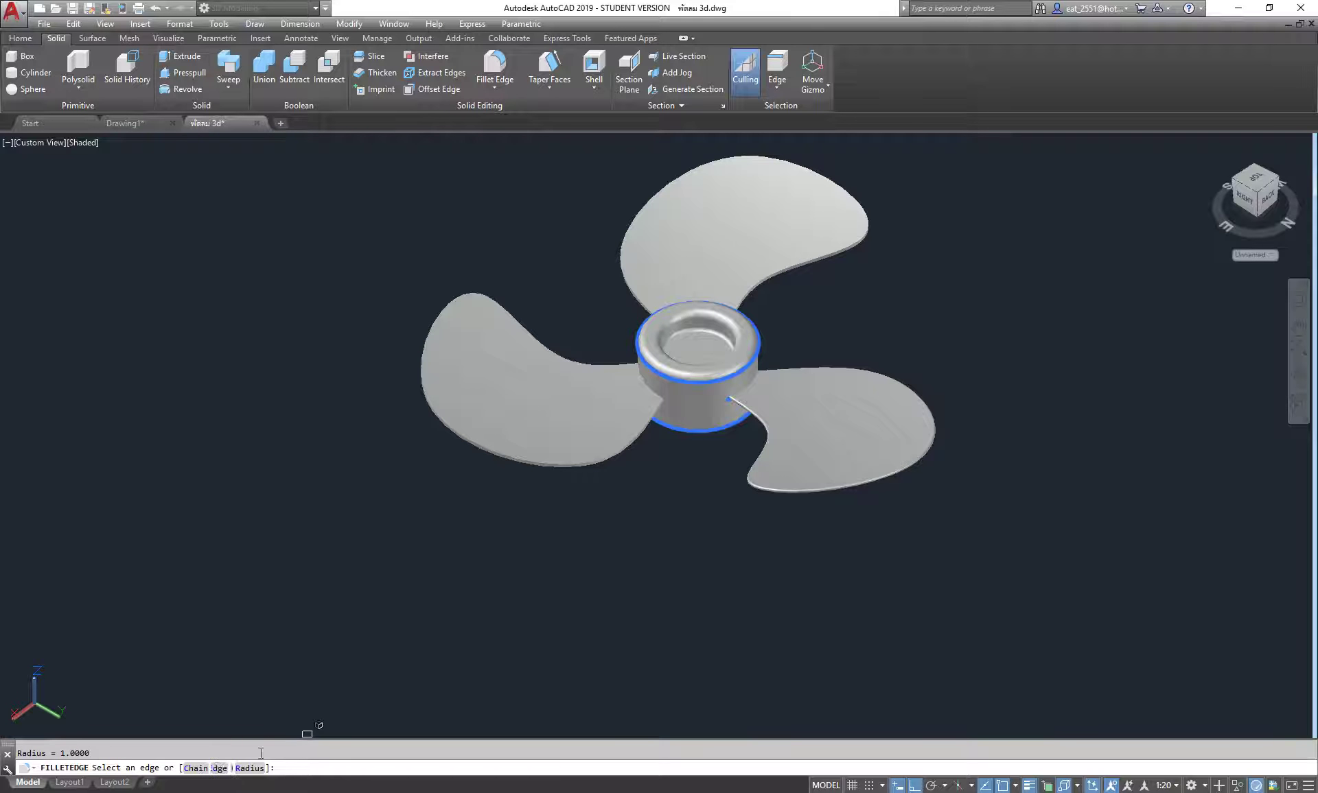
{"action": "scroll", "coordinate": [607, 447], "scroll_direction": "up", "scroll_amount": 5}
{"action": "left_click", "coordinate": [598, 447]}
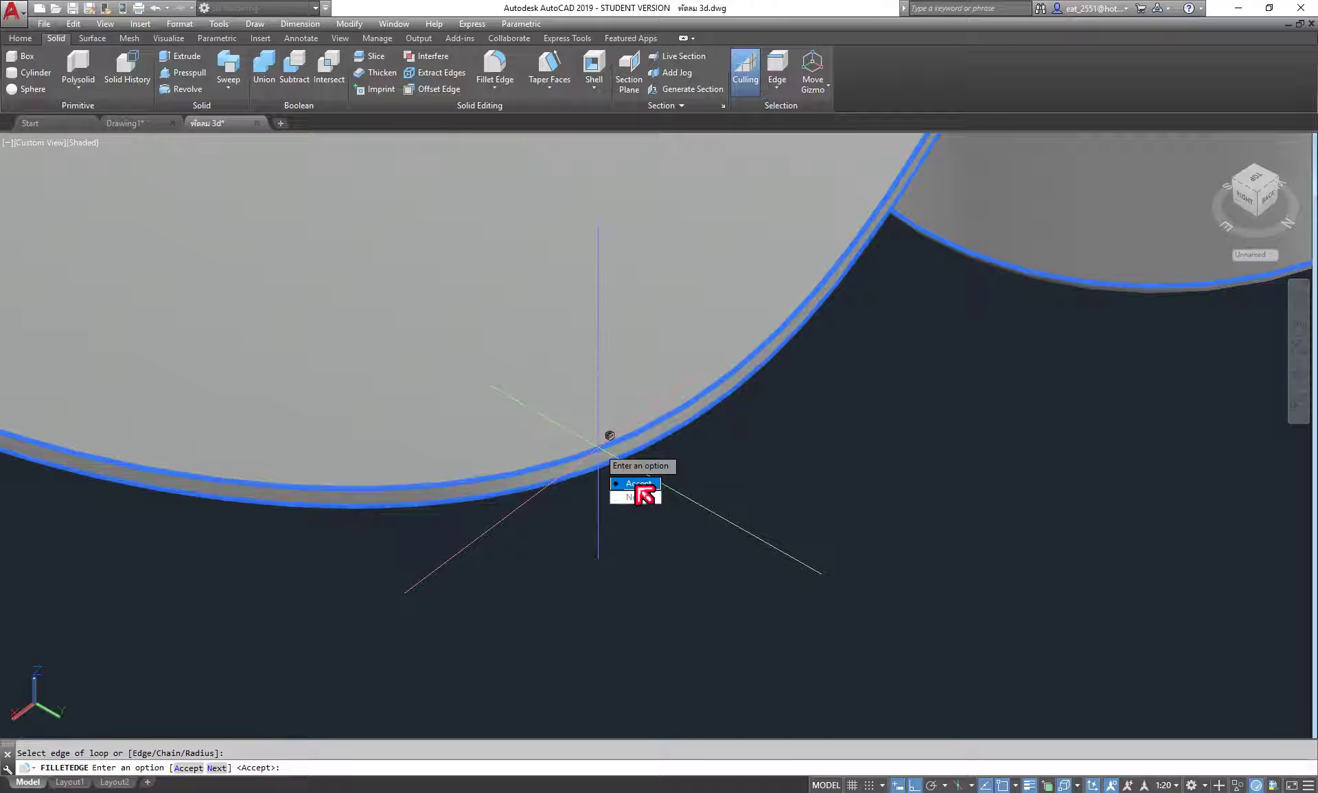
{"action": "left_click", "coordinate": [637, 485]}
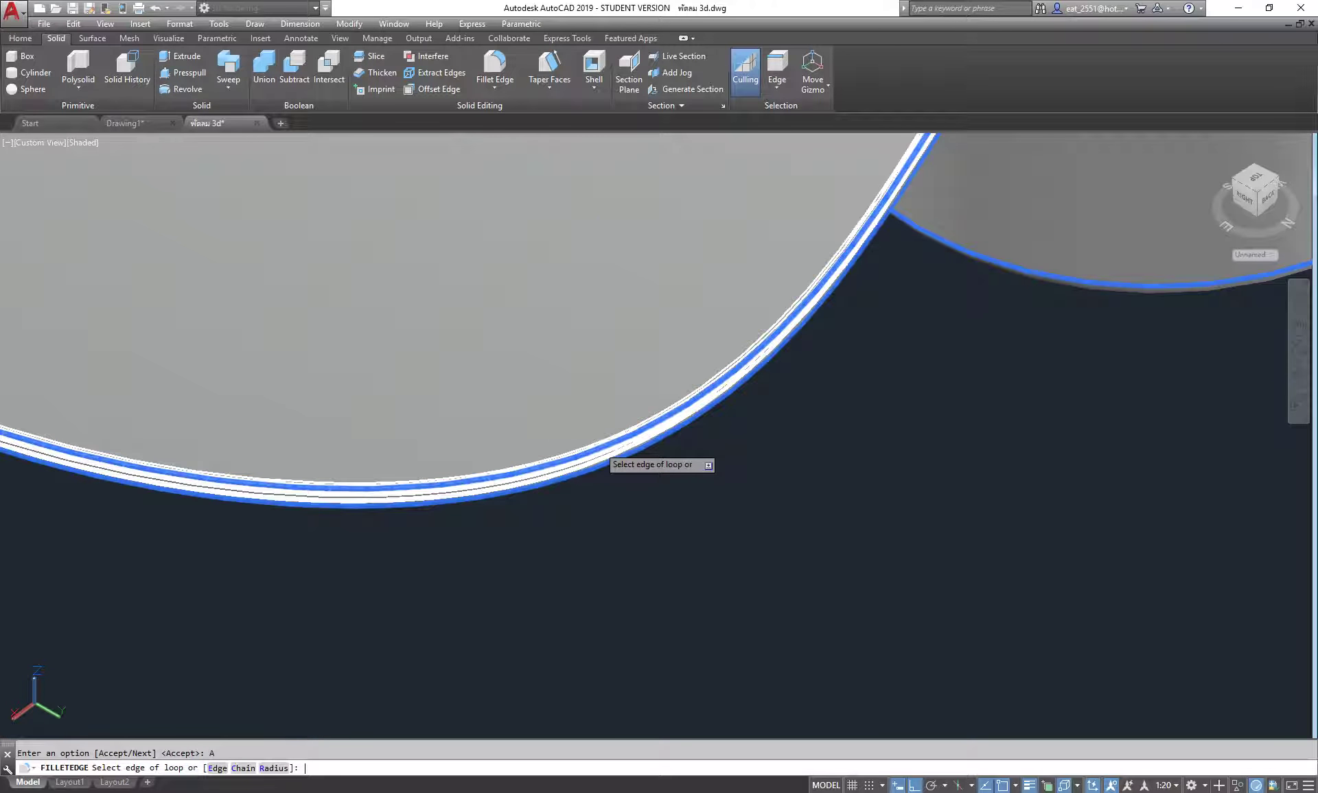
{"action": "key", "text": "Return"}
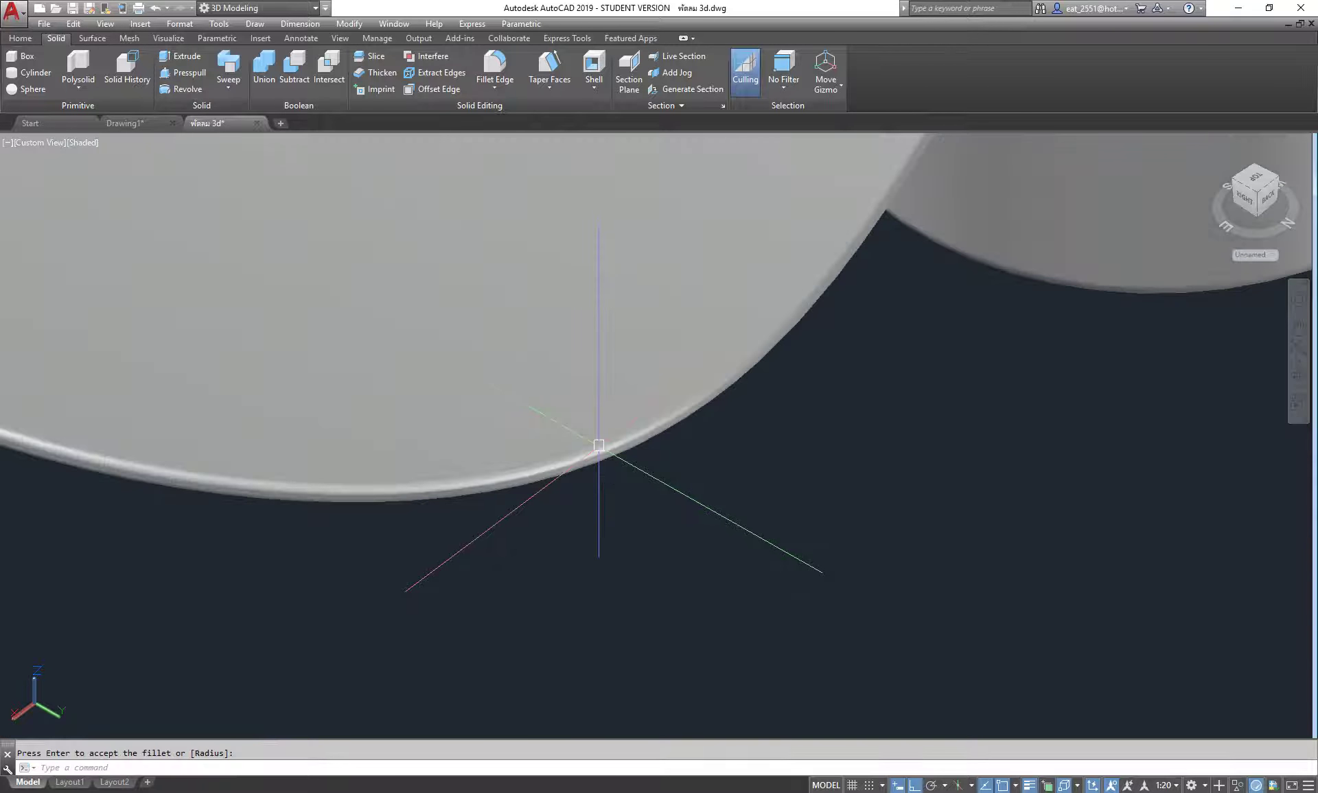
{"action": "scroll", "coordinate": [598, 445], "scroll_direction": "down", "scroll_amount": 5}
{"action": "scroll", "coordinate": [928, 248], "scroll_direction": "up", "scroll_amount": 3}
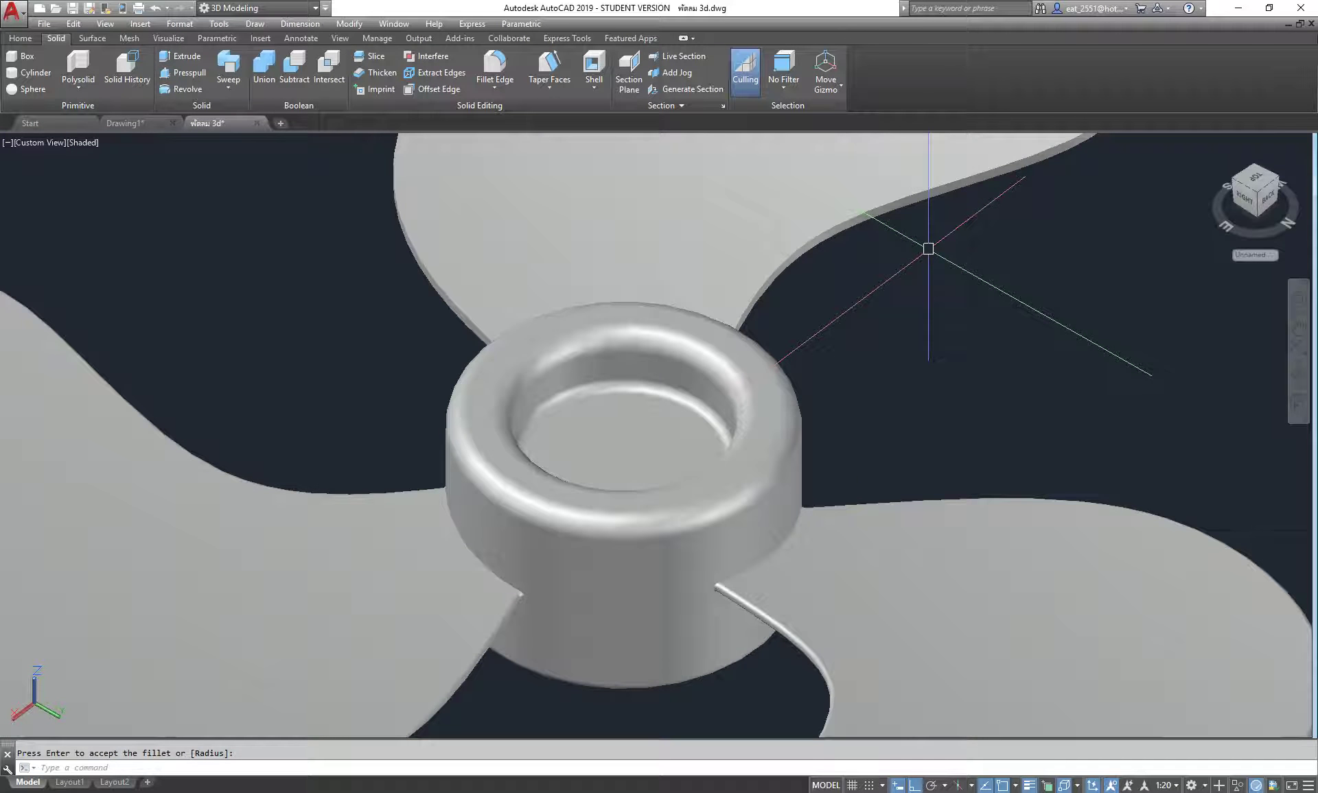
{"action": "key", "text": "Return"}
{"action": "key", "text": "Return"}
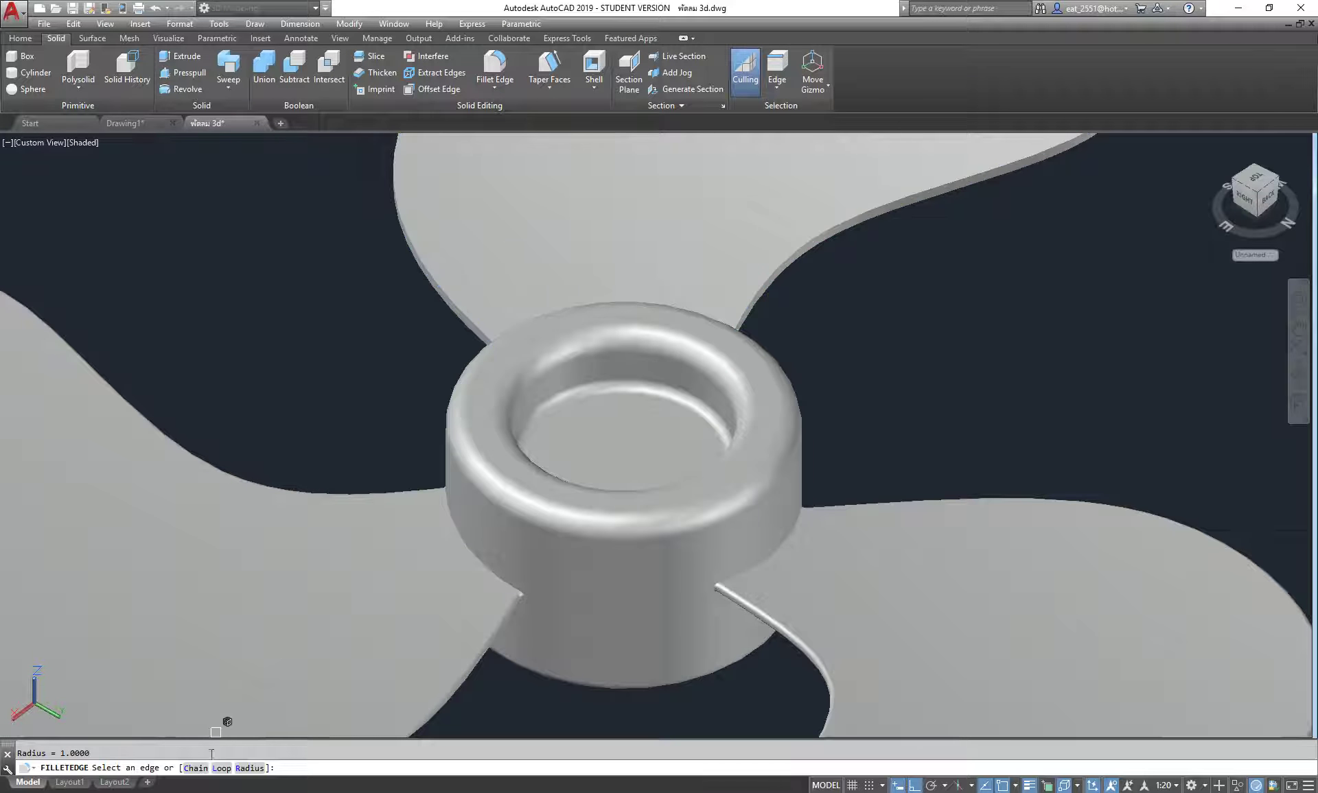
Fillet the upper blade's outline edge loop with the same radius-1 fillet
{"action": "left_click", "coordinate": [223, 769]}
{"action": "left_click", "coordinate": [903, 199]}
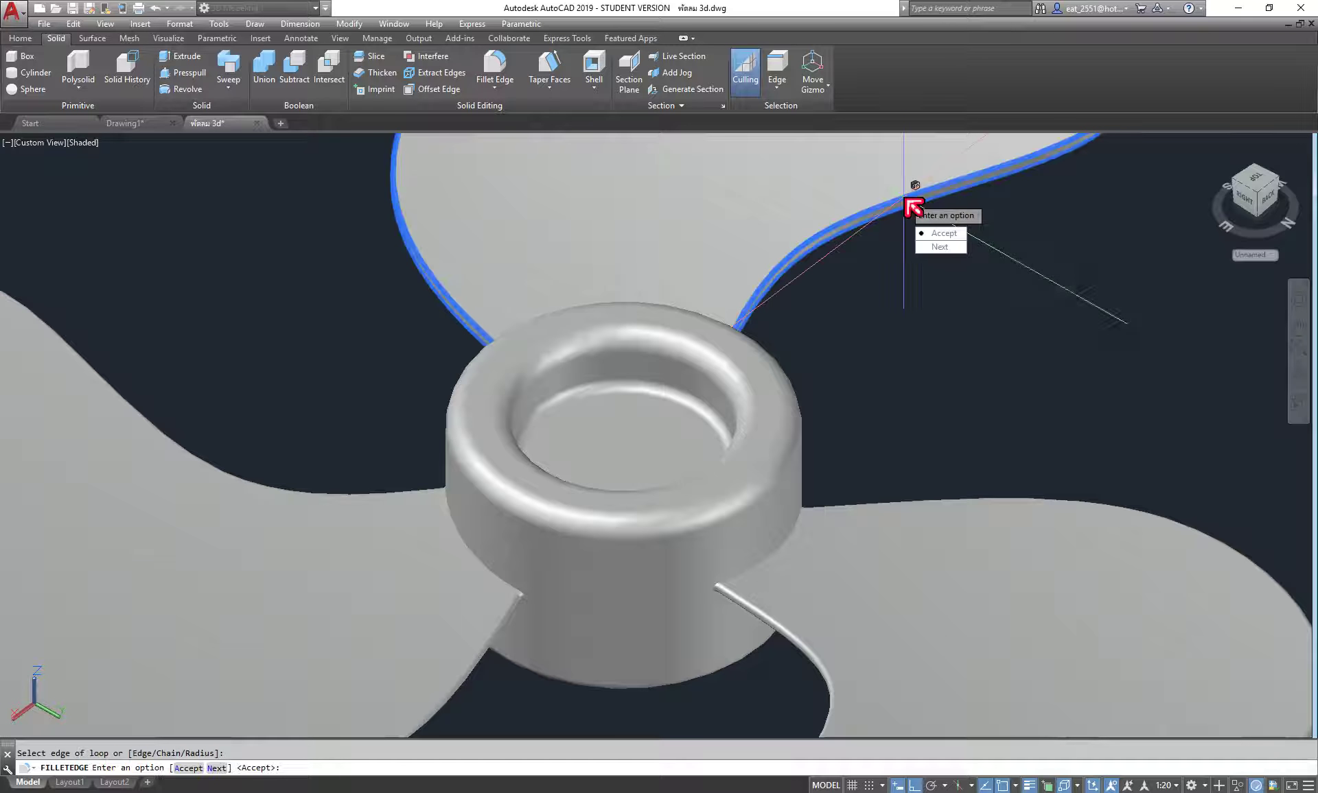
{"action": "left_click", "coordinate": [944, 234]}
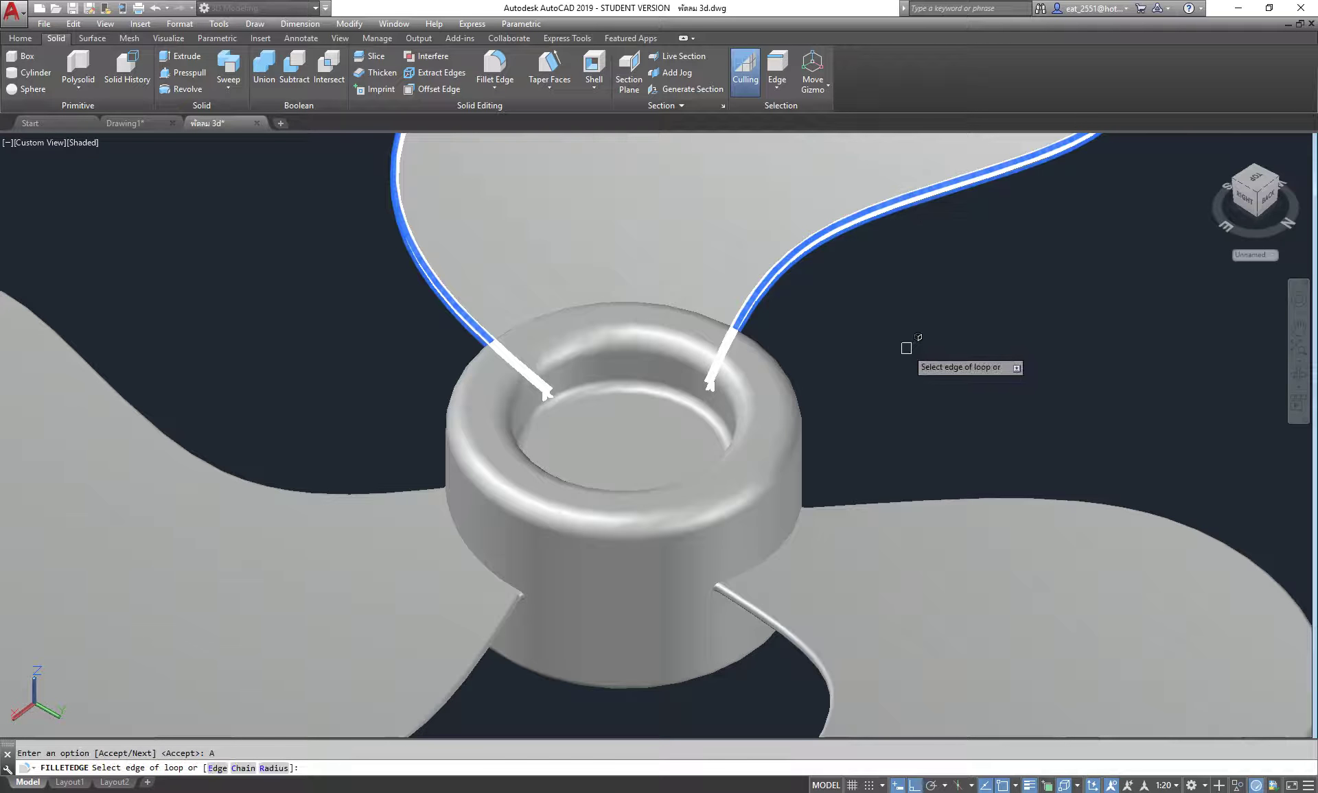
{"action": "key", "text": "Return"}
{"action": "scroll", "coordinate": [912, 359], "scroll_direction": "down", "scroll_amount": 4}
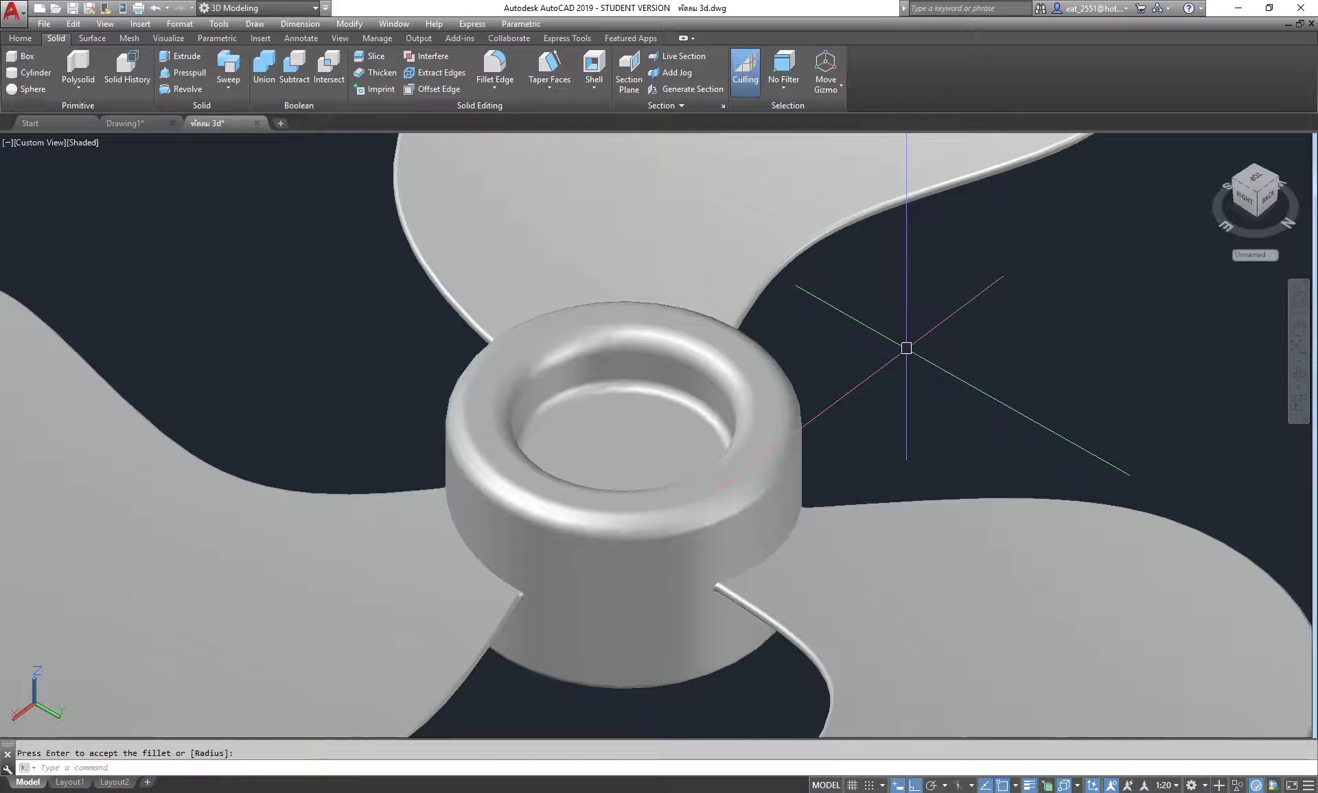
{"action": "scroll", "coordinate": [919, 553], "scroll_direction": "up", "scroll_amount": 5}
{"action": "scroll", "coordinate": [810, 560], "scroll_direction": "down", "scroll_amount": 6}
{"action": "scroll", "coordinate": [814, 556], "scroll_direction": "down", "scroll_amount": 2}
{"action": "scroll", "coordinate": [796, 488], "scroll_direction": "up", "scroll_amount": 4}
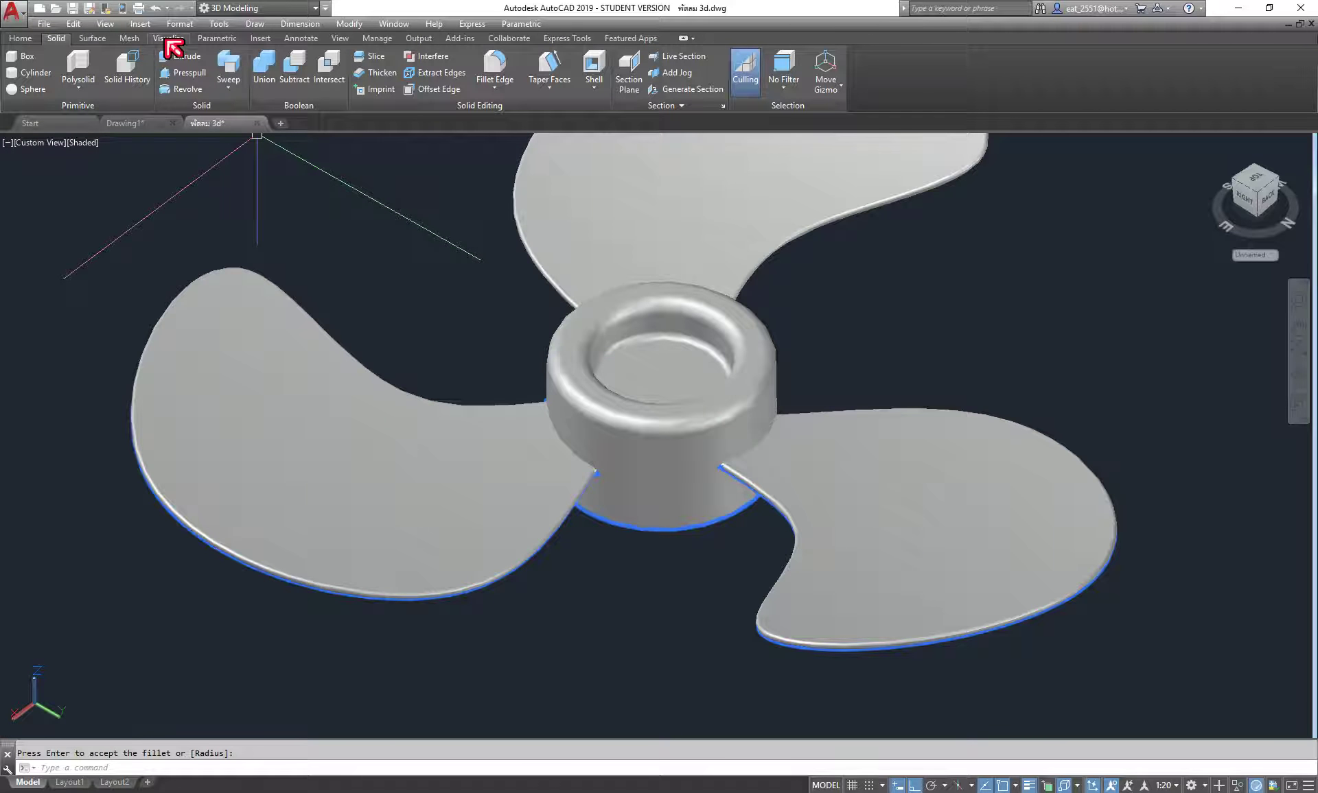
{"action": "left_click", "coordinate": [322, 39]}
Open the Materials Browser and move the propeller clear of its panel
{"action": "left_click", "coordinate": [338, 39]}
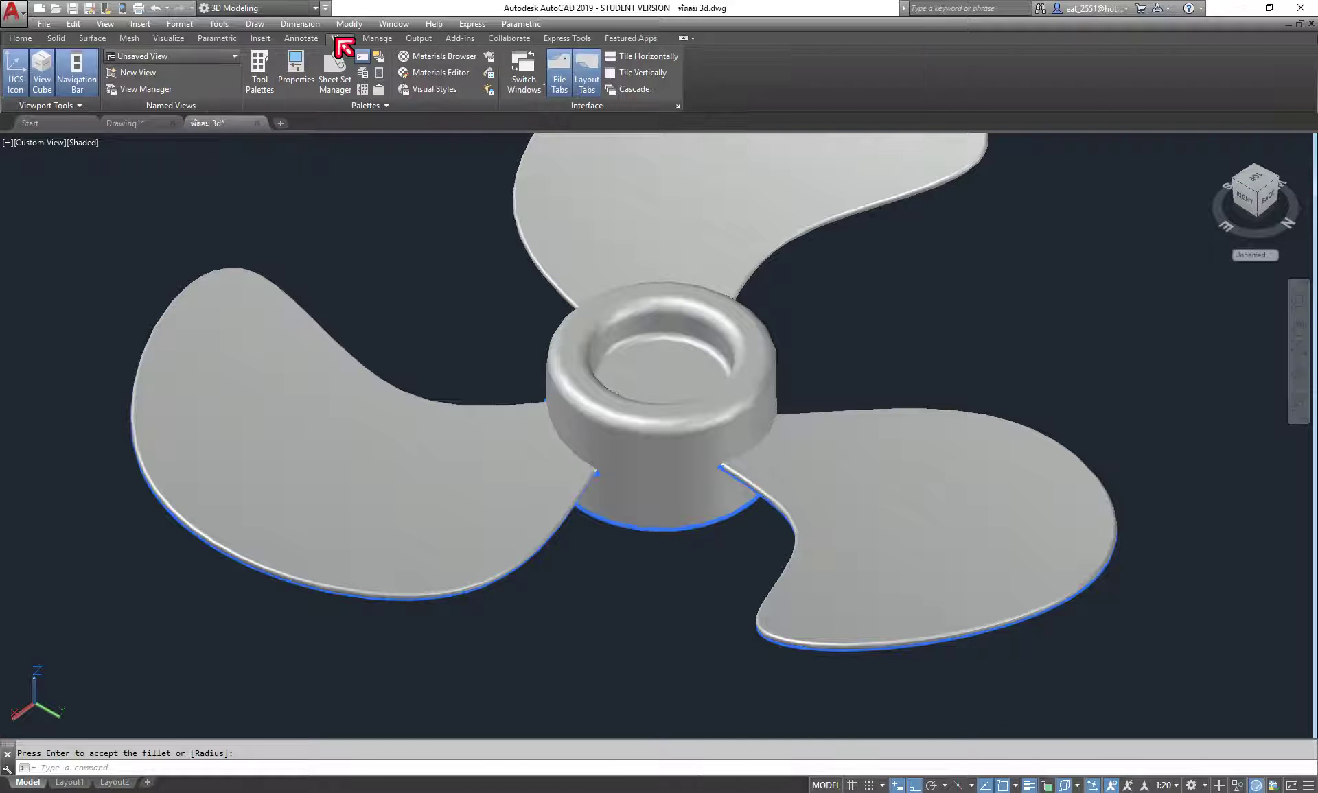
{"action": "left_click", "coordinate": [453, 63]}
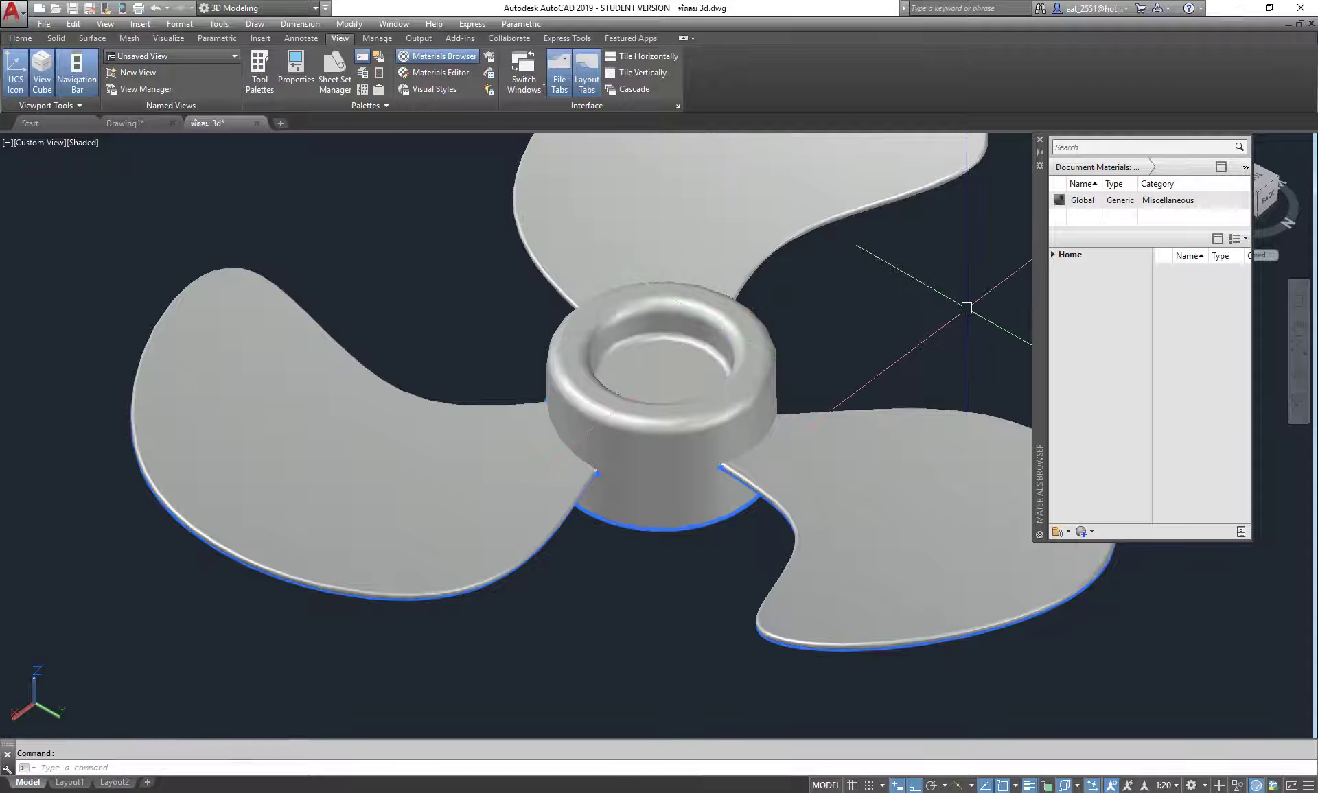
{"action": "scroll", "coordinate": [900, 304], "scroll_direction": "down", "scroll_amount": 2}
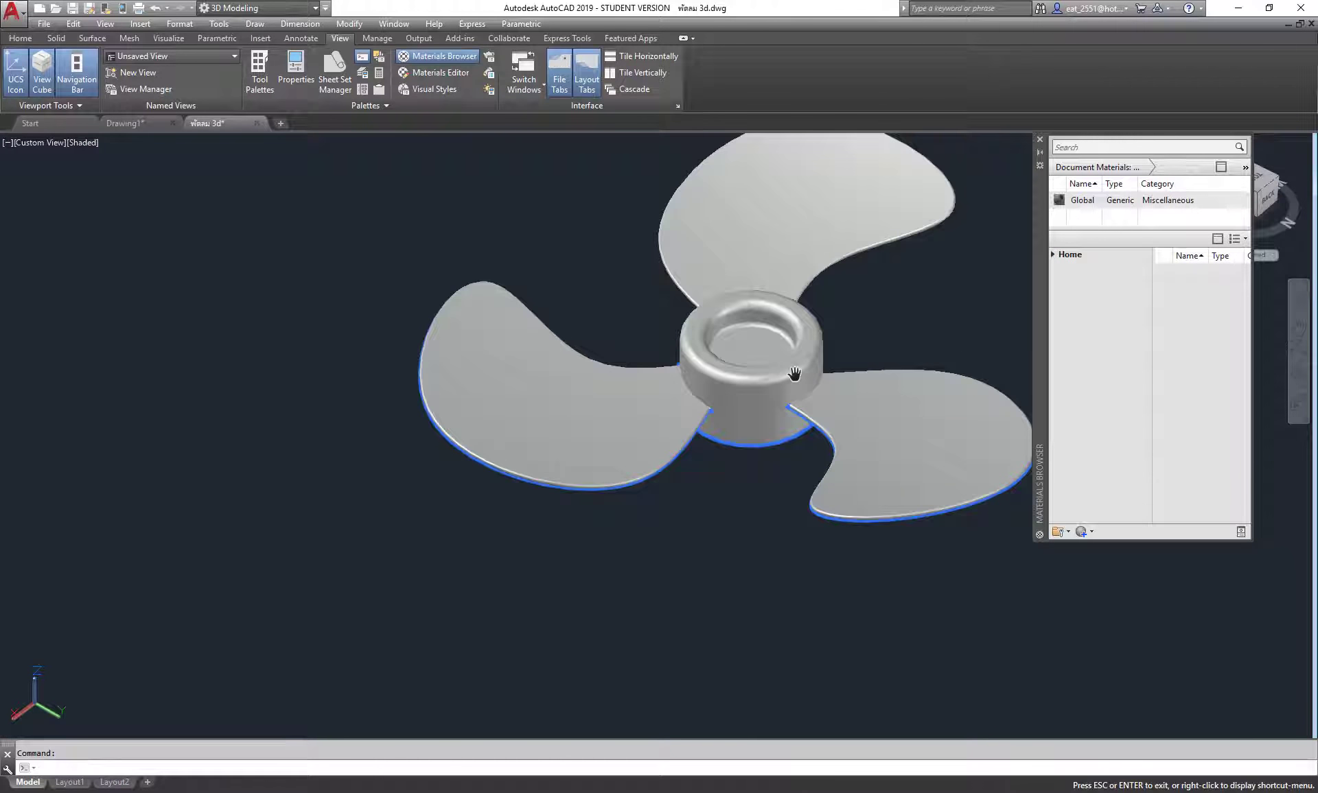
{"action": "middle_click_drag", "start_coordinate": [840, 287], "coordinate": [718, 372]}
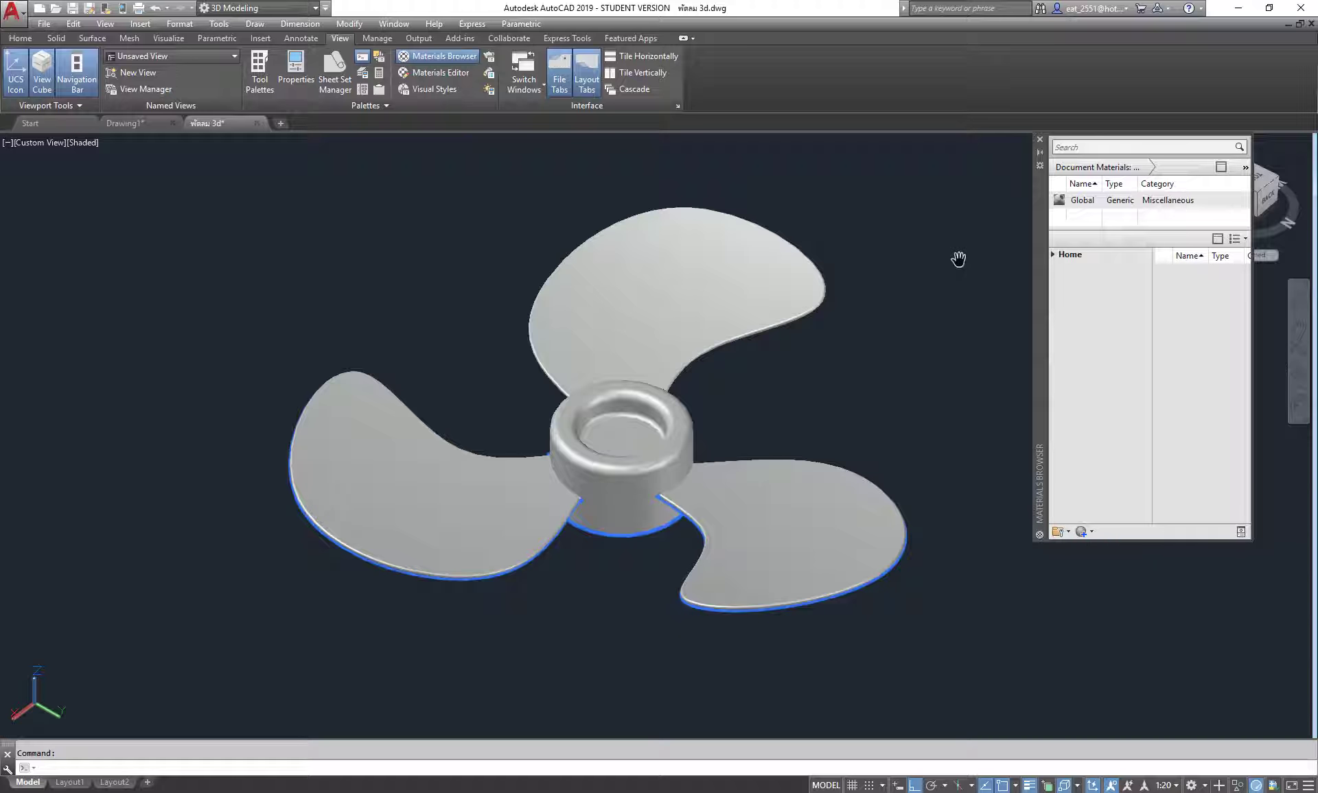
List the Glass category from the Autodesk Library
{"action": "left_click", "coordinate": [1055, 254]}
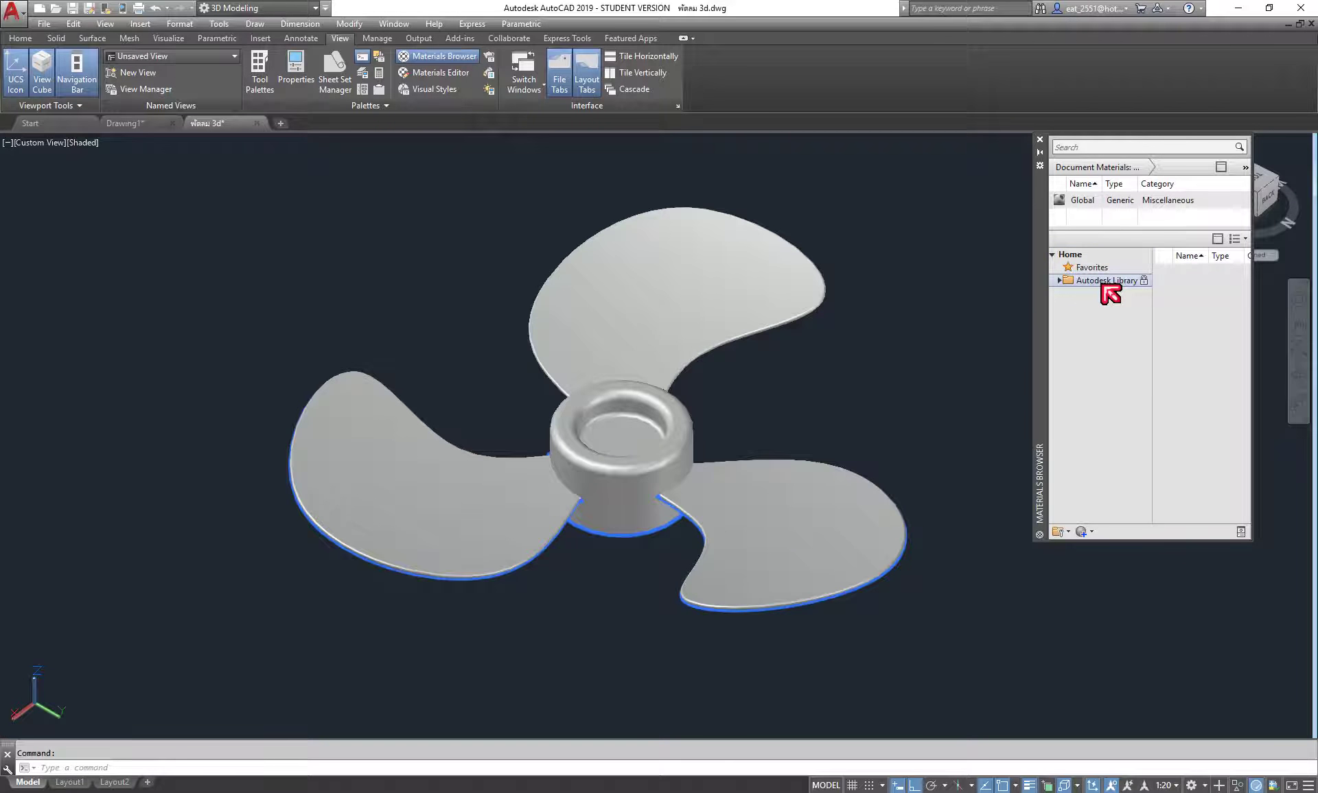
{"action": "left_click", "coordinate": [1102, 284]}
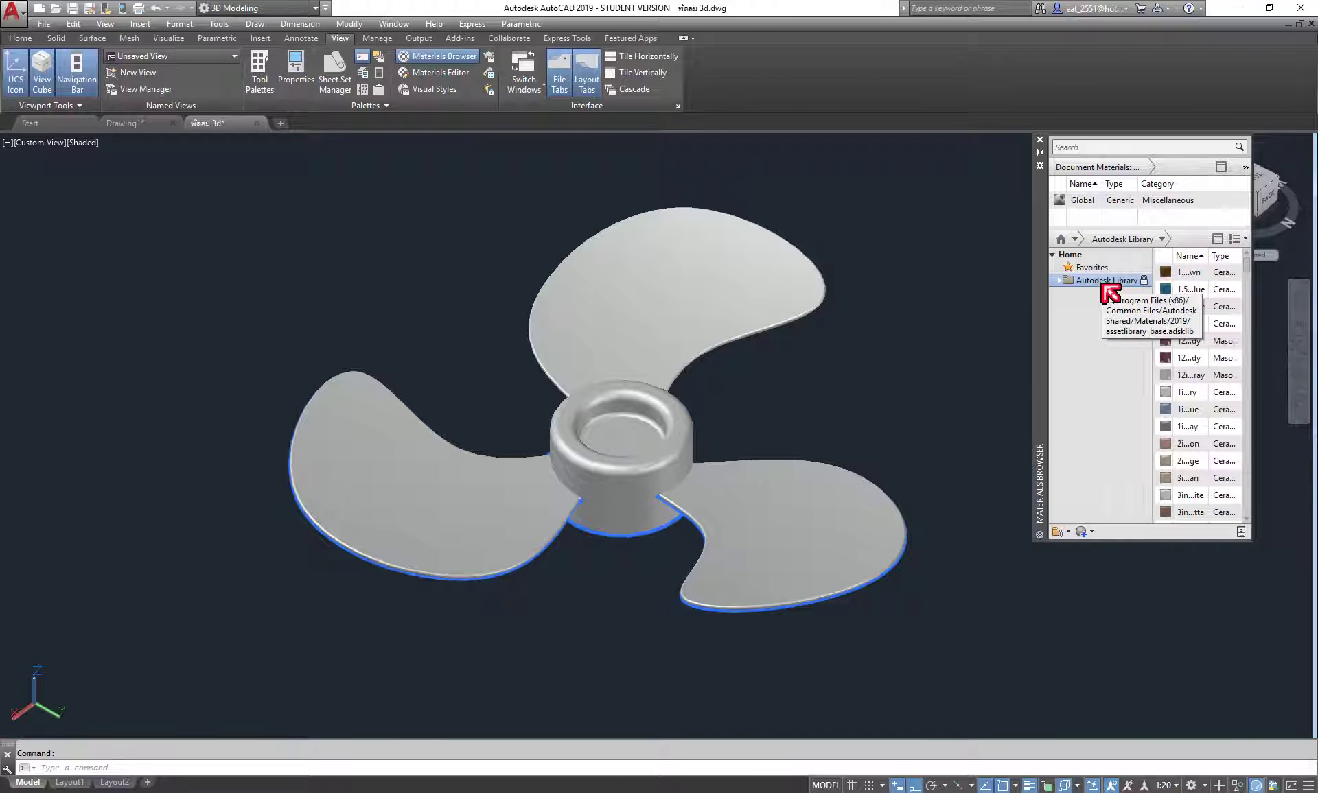
{"action": "left_click", "coordinate": [1162, 239]}
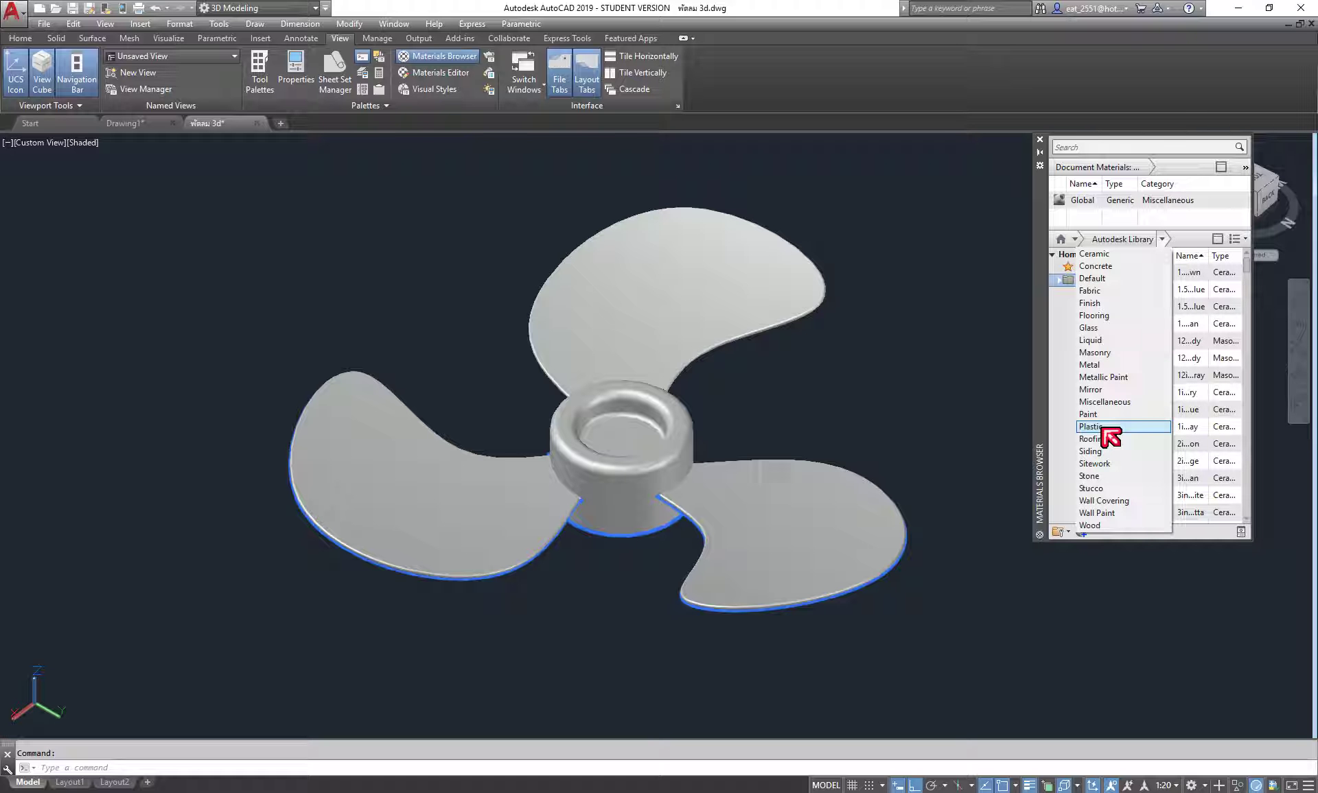
{"action": "left_click", "coordinate": [1097, 328]}
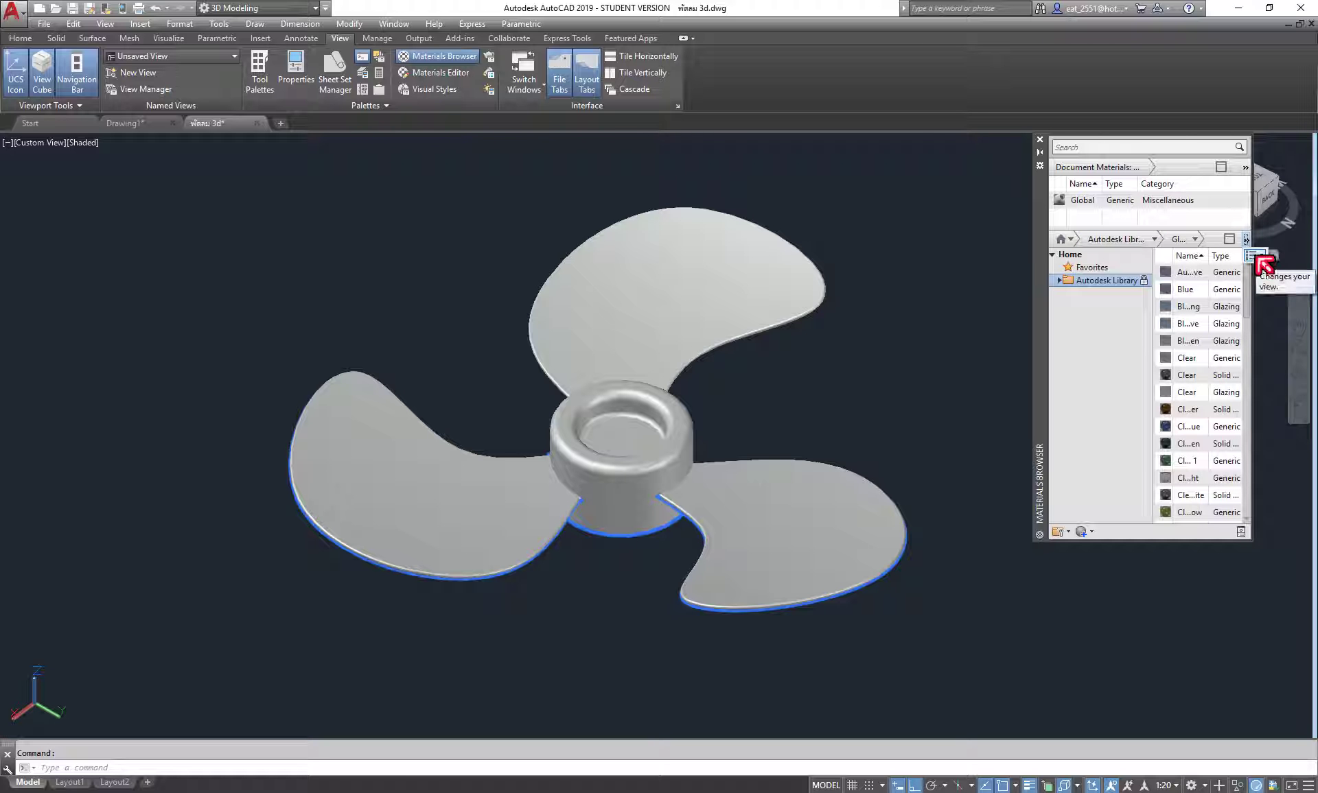
Show library materials as 64x64 thumbnails and add the green Clear glass to document materials
{"action": "left_click", "coordinate": [1258, 257]}
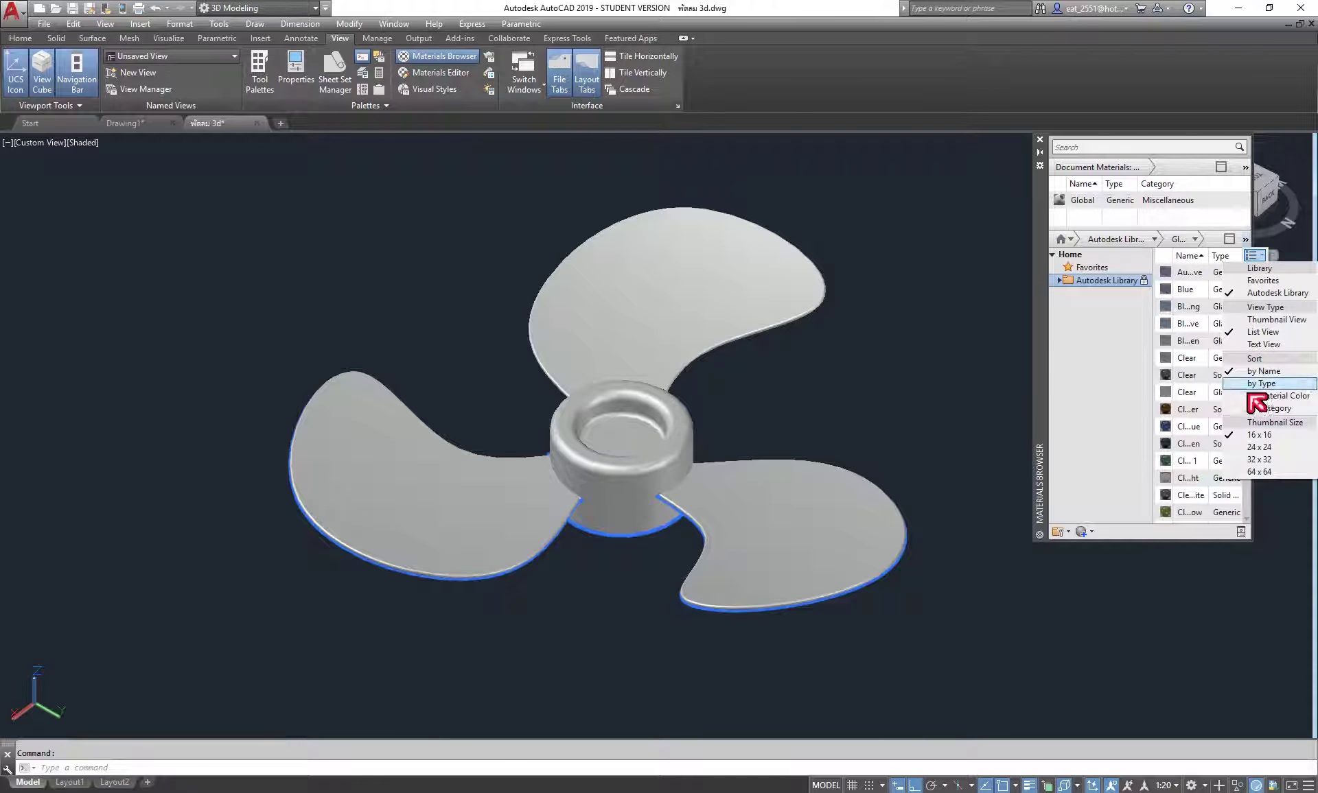
{"action": "left_click", "coordinate": [1262, 471]}
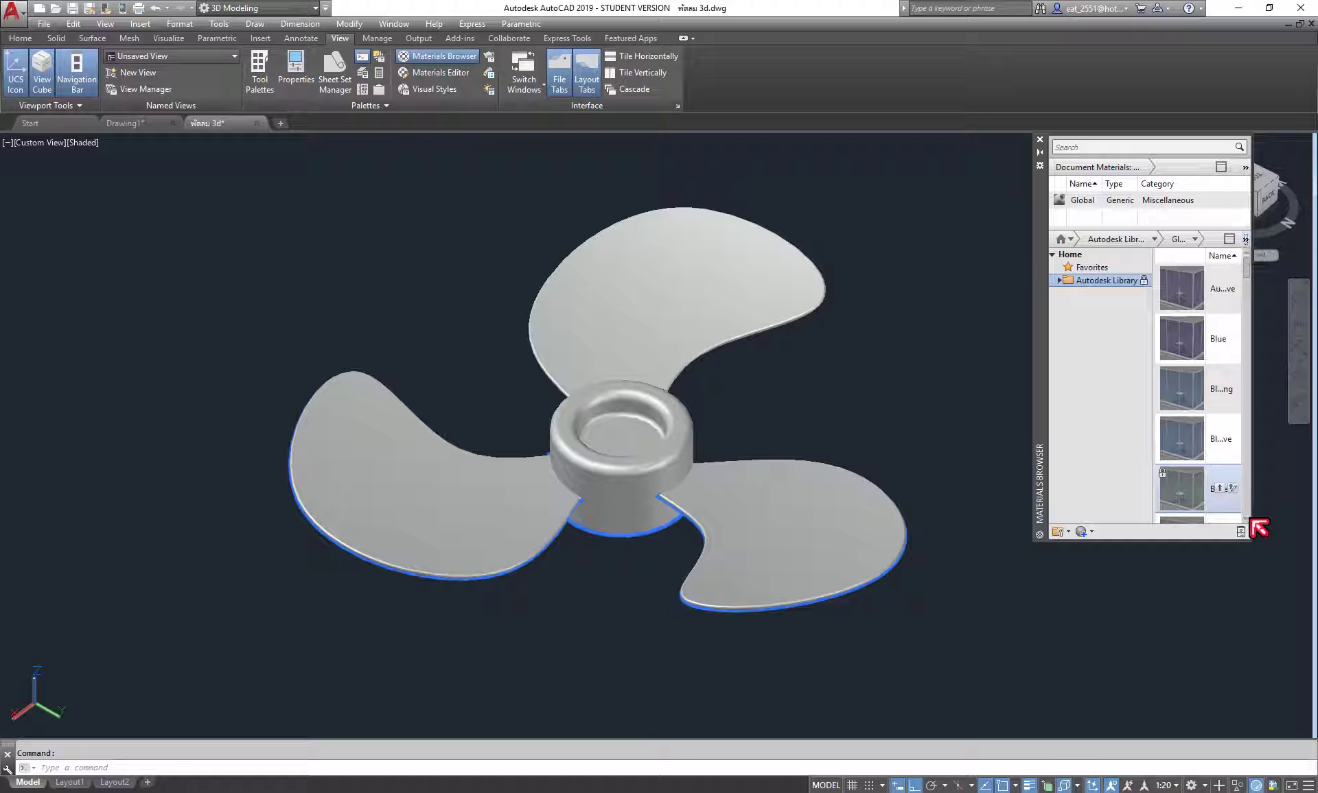
{"action": "scroll", "coordinate": [1254, 522], "scroll_direction": "down", "scroll_amount": 1}
{"action": "scroll", "coordinate": [1253, 522], "scroll_direction": "down", "scroll_amount": 2}
{"action": "scroll", "coordinate": [1253, 521], "scroll_direction": "down", "scroll_amount": 1}
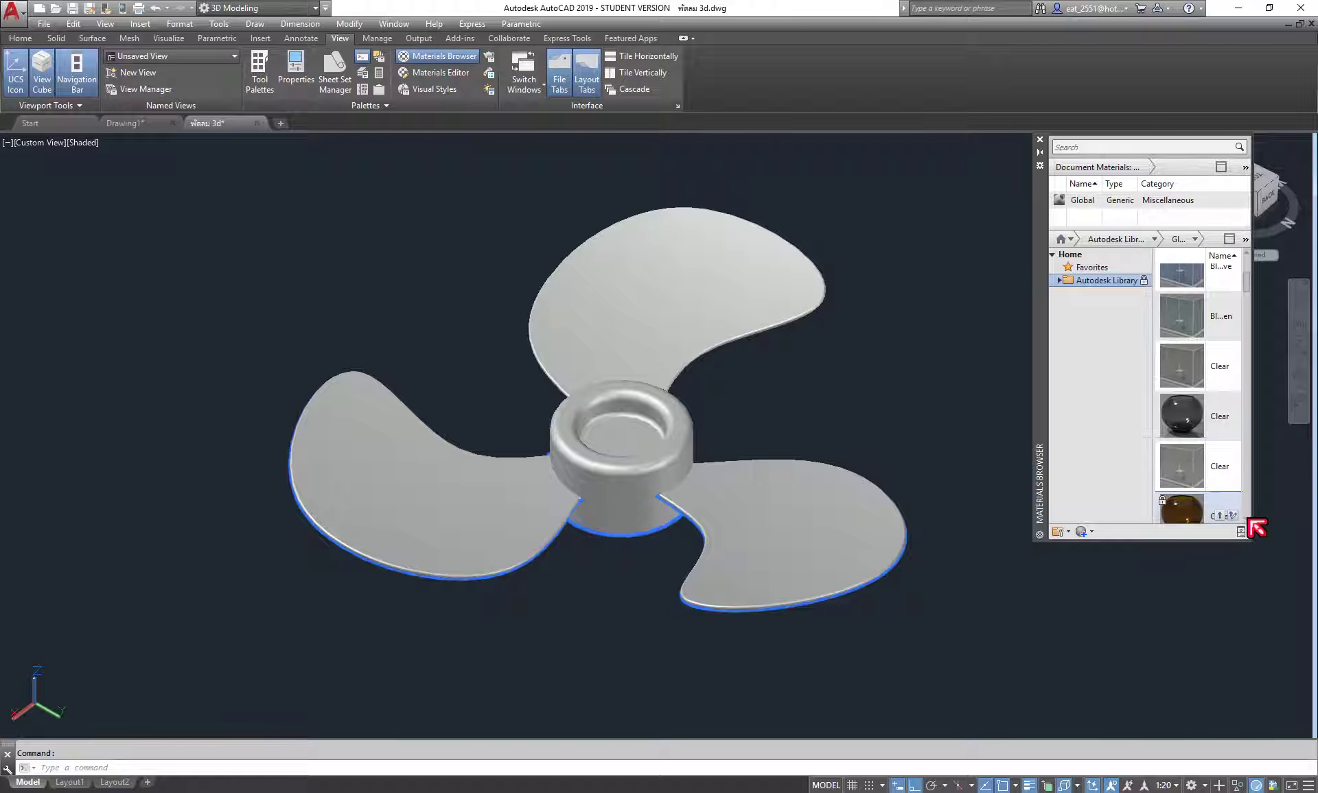
{"action": "scroll", "coordinate": [1252, 522], "scroll_direction": "down", "scroll_amount": 1}
{"action": "scroll", "coordinate": [1252, 521], "scroll_direction": "down", "scroll_amount": 1}
{"action": "scroll", "coordinate": [1252, 522], "scroll_direction": "down", "scroll_amount": 1}
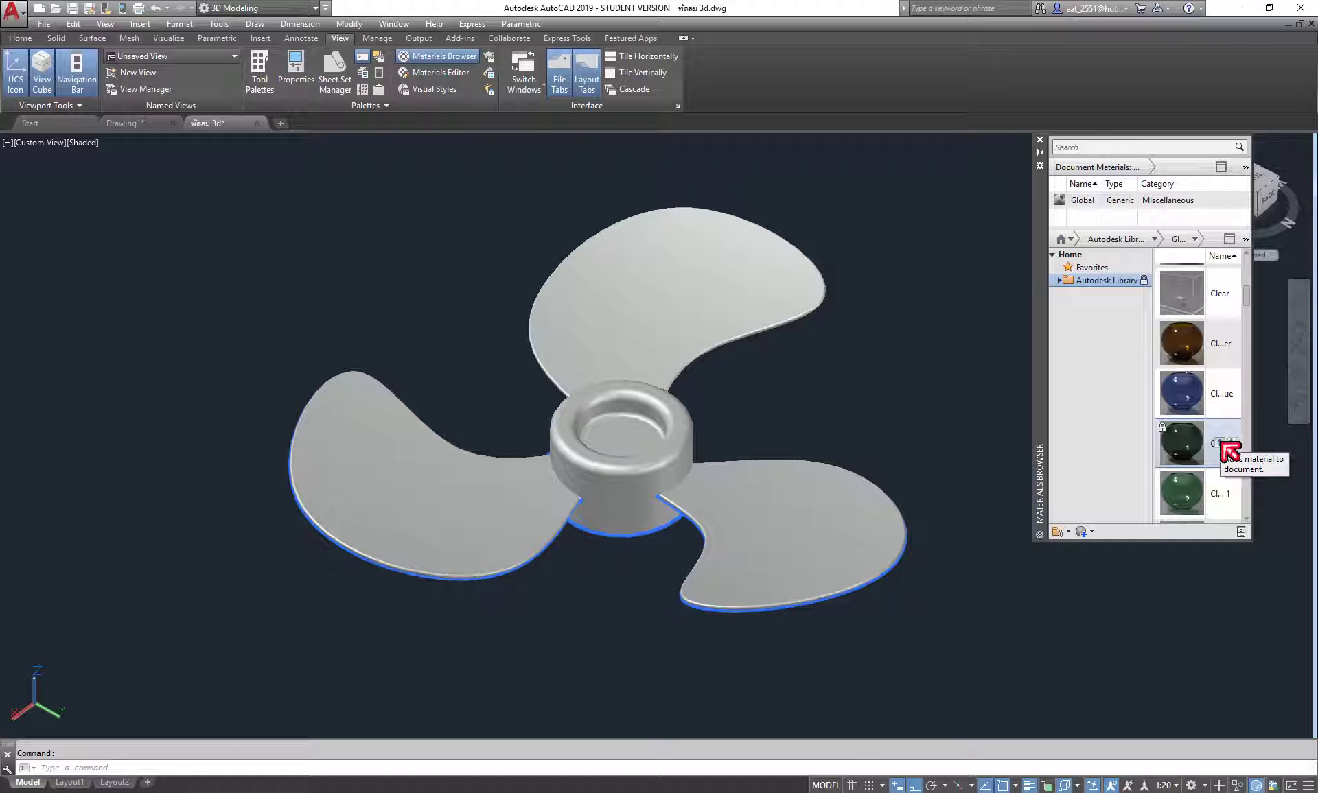
{"action": "left_click", "coordinate": [1229, 447]}
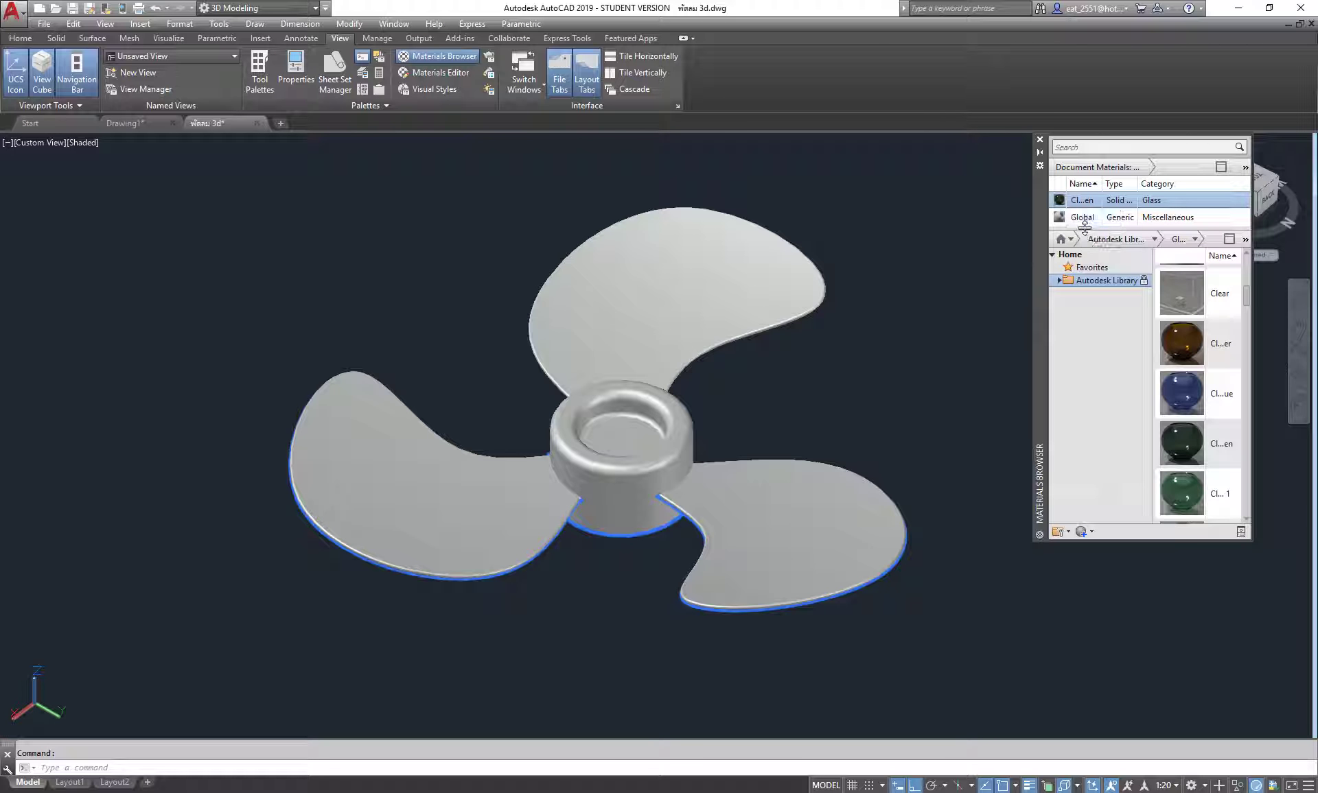
{"action": "left_click_drag", "start_coordinate": [1084, 226], "coordinate": [1085, 269]}
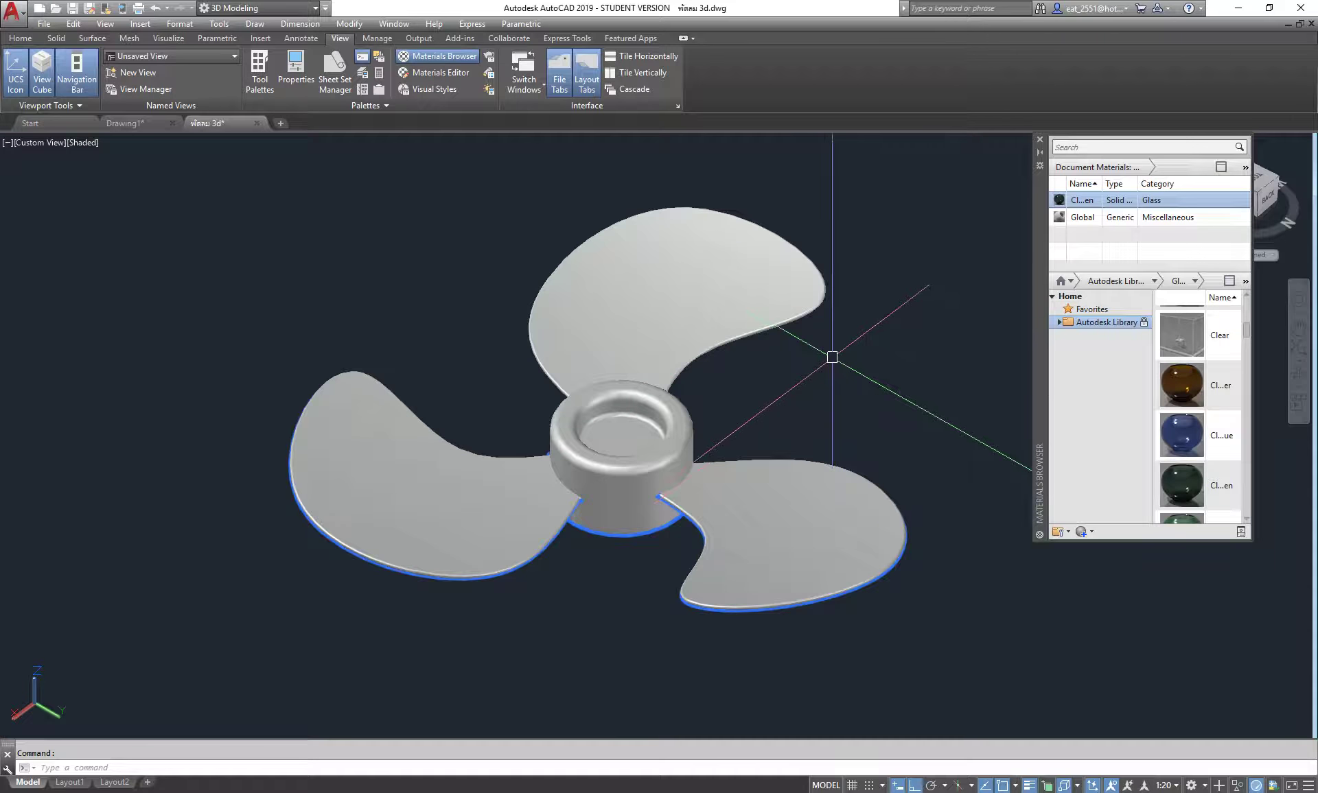
Switch to Realistic visual style and apply the green glass material to the propeller
{"action": "left_click", "coordinate": [83, 146]}
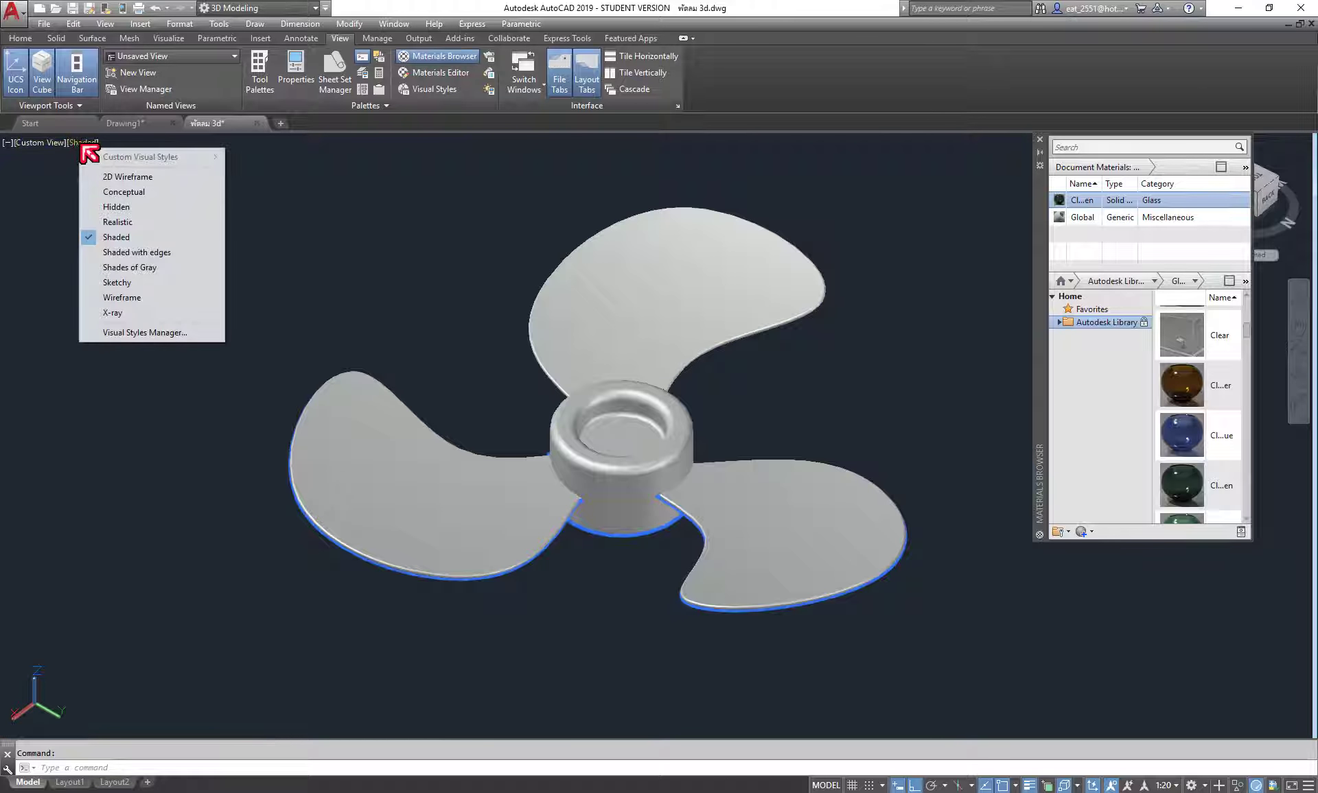
{"action": "left_click", "coordinate": [127, 225]}
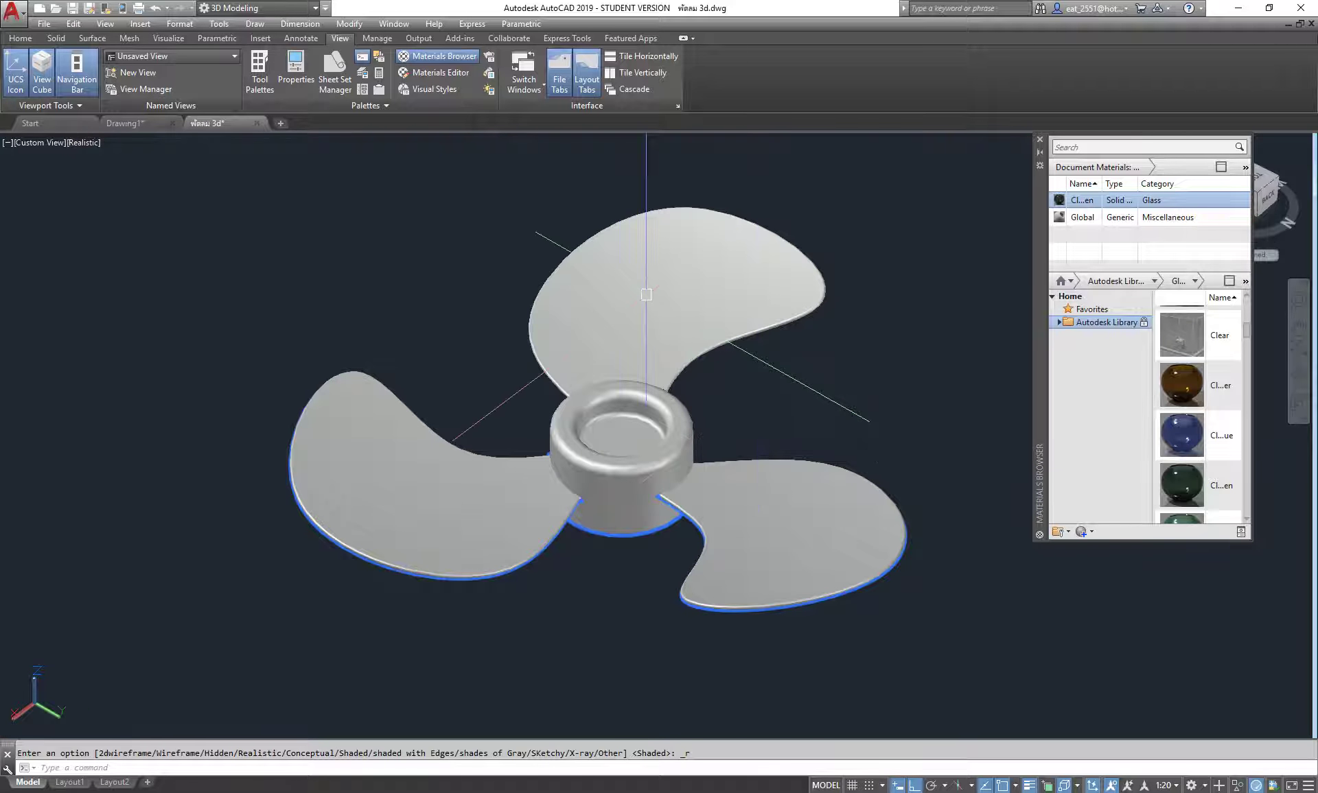
{"action": "left_click", "coordinate": [676, 308]}
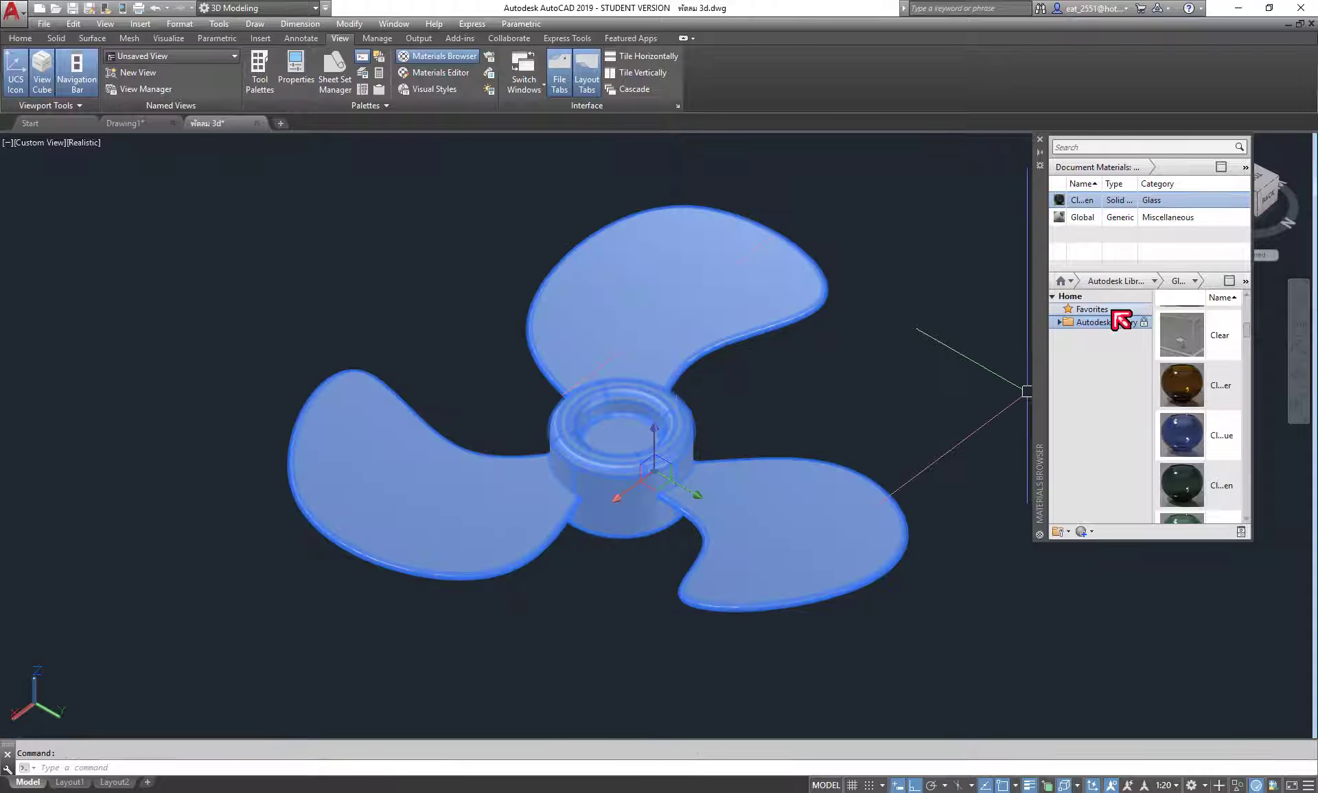
{"action": "left_click_drag", "start_coordinate": [1060, 201], "coordinate": [896, 488]}
{"action": "key", "text": "Escape"}
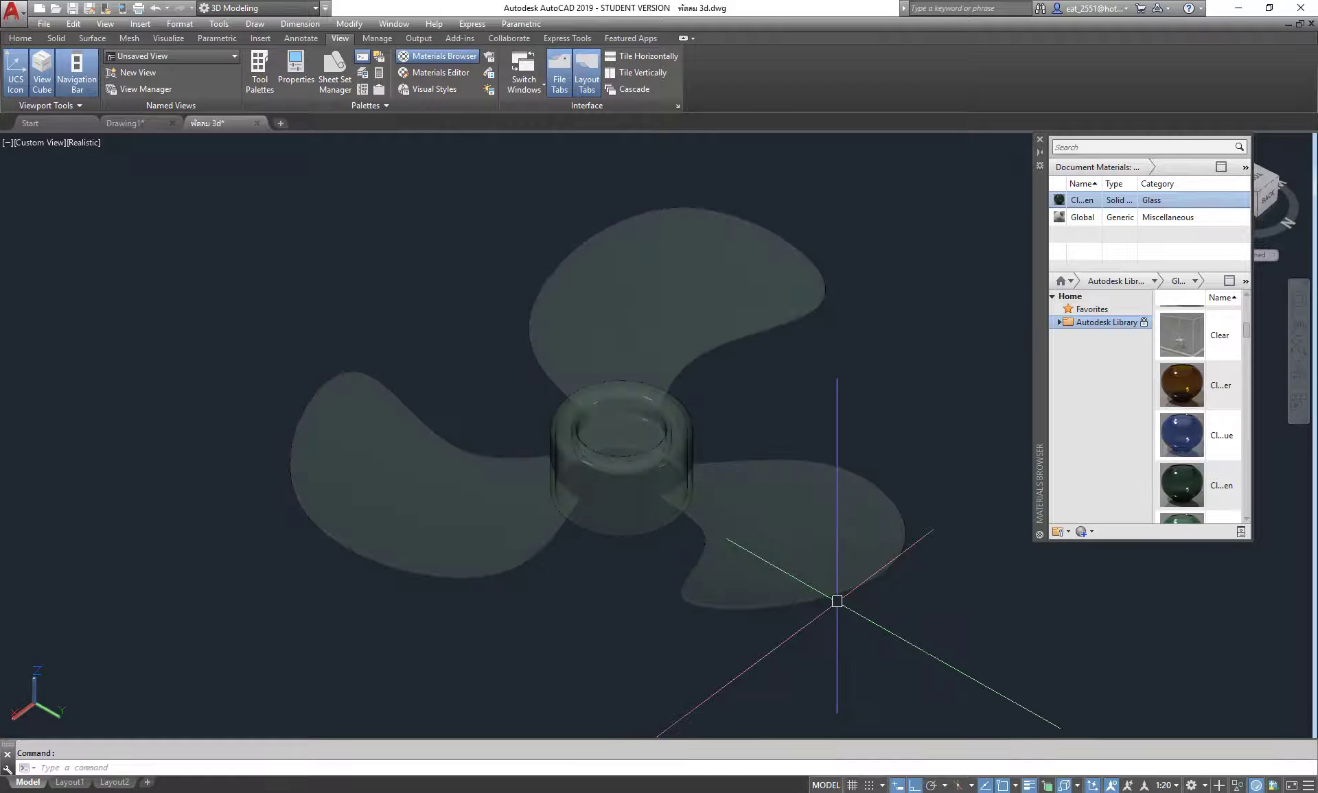
Reselect the propeller and drag the blue glass material onto it
{"action": "scroll", "coordinate": [827, 609], "scroll_direction": "up", "scroll_amount": 3}
{"action": "middle_click_drag", "start_coordinate": [829, 615], "coordinate": [626, 530]}
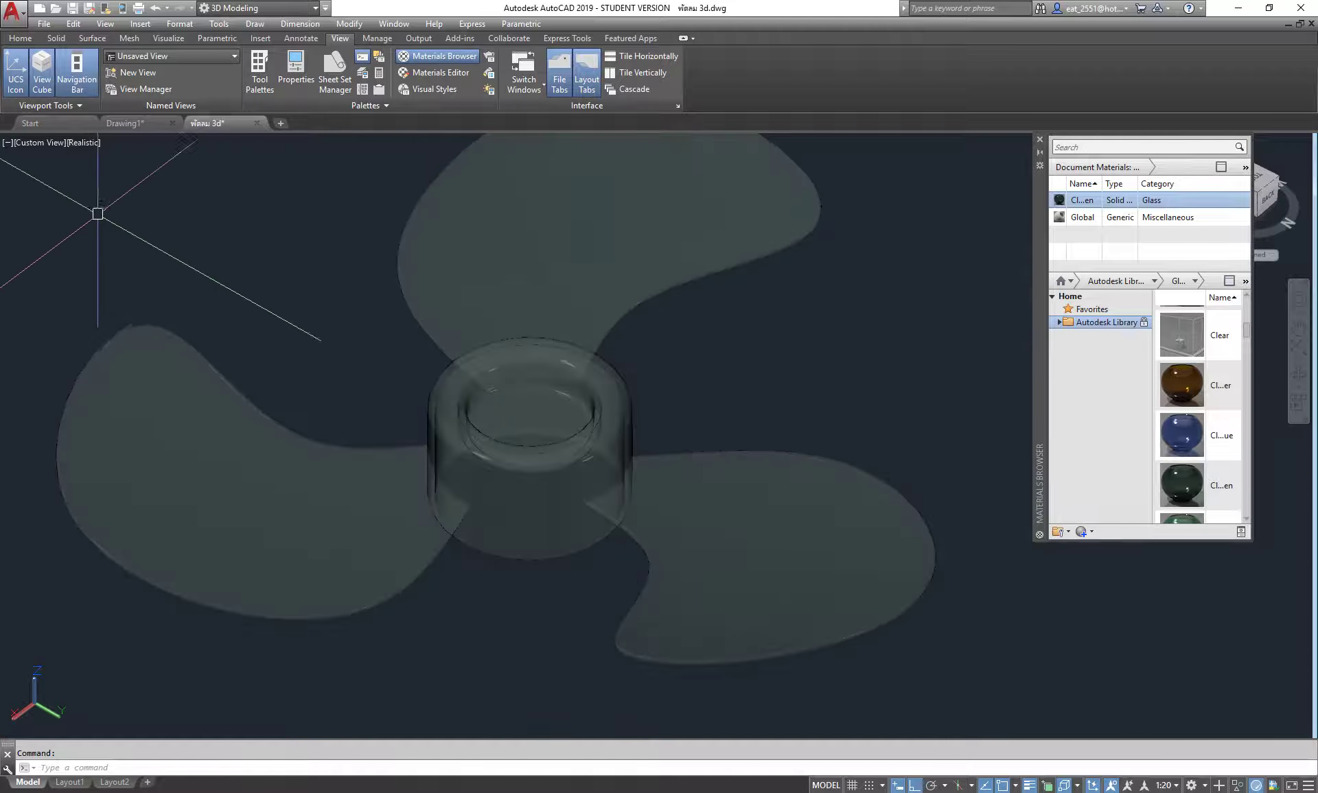
{"action": "left_click", "coordinate": [812, 471]}
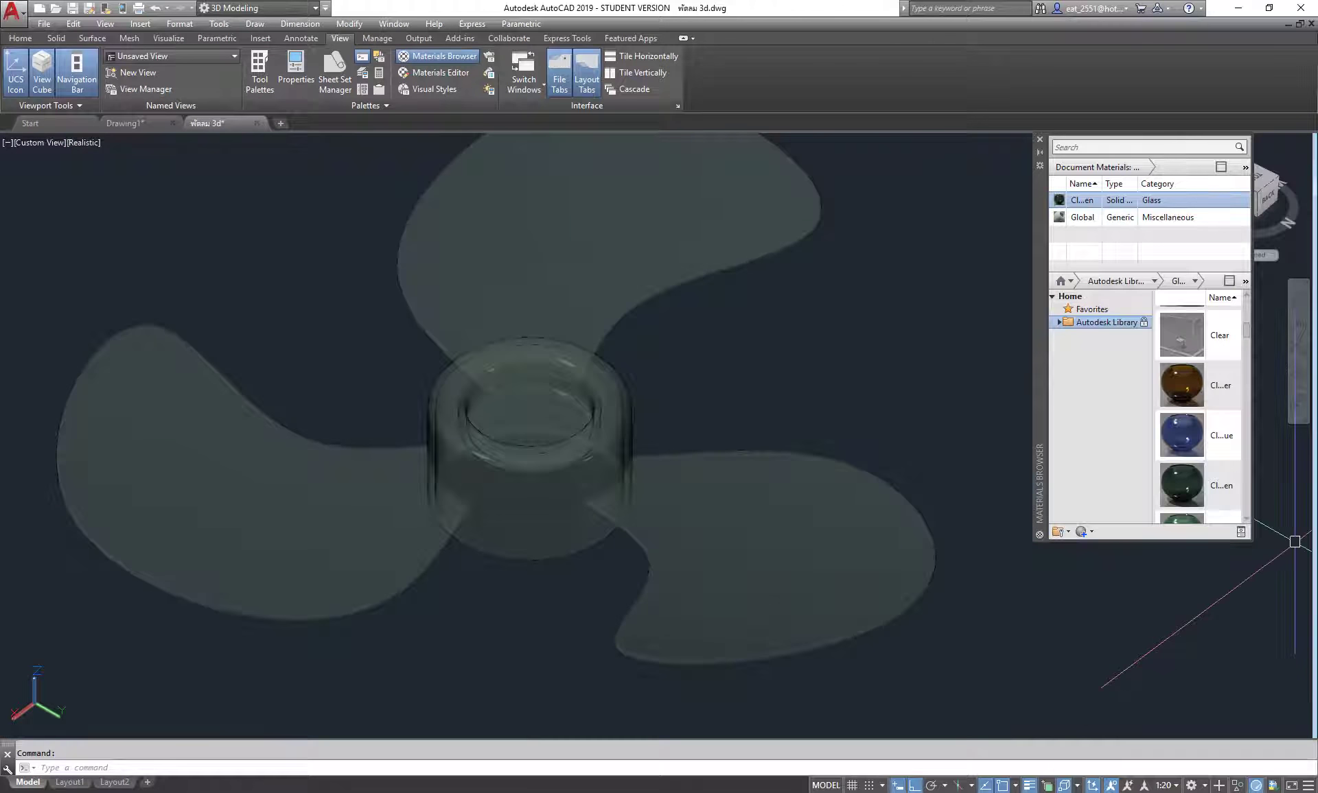
{"action": "scroll", "coordinate": [1219, 467], "scroll_direction": "down", "scroll_amount": 1}
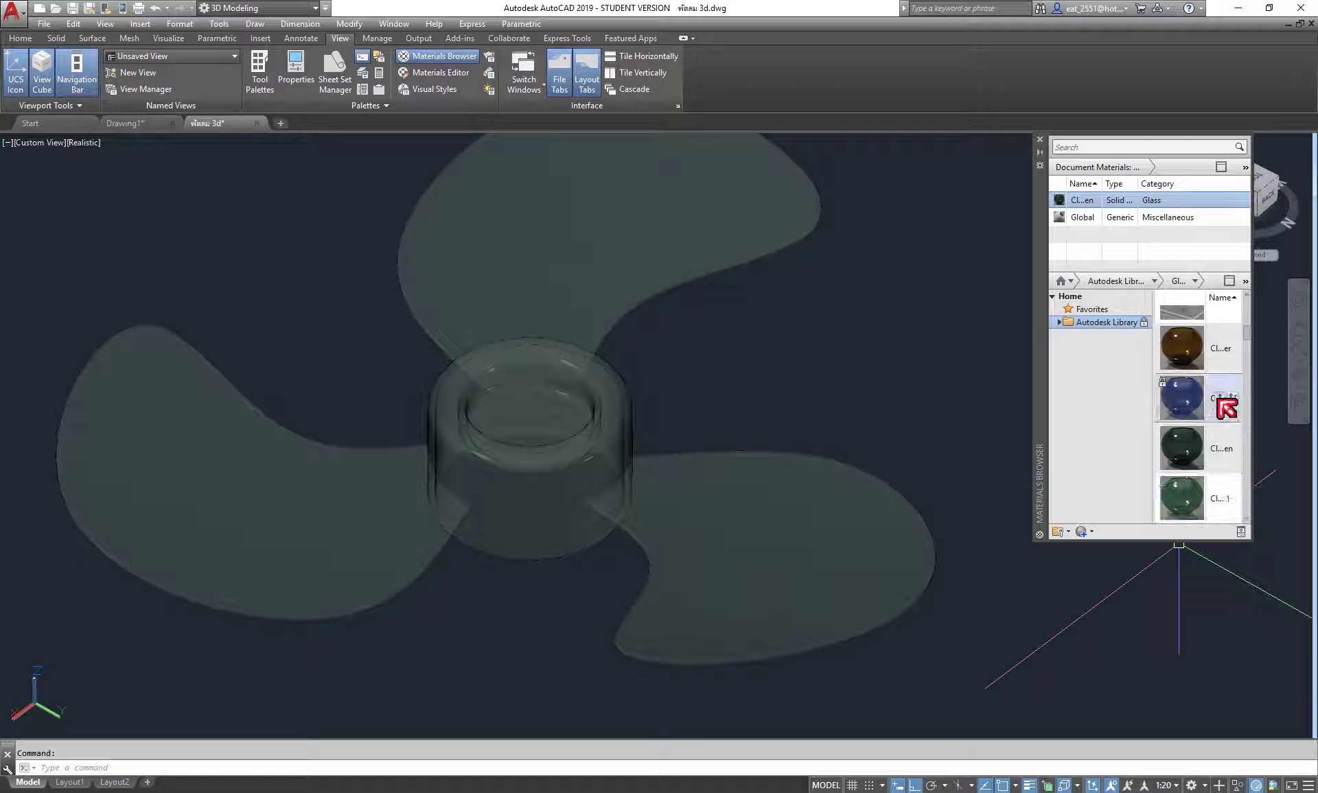
{"action": "left_click_drag", "start_coordinate": [1228, 408], "coordinate": [563, 305]}
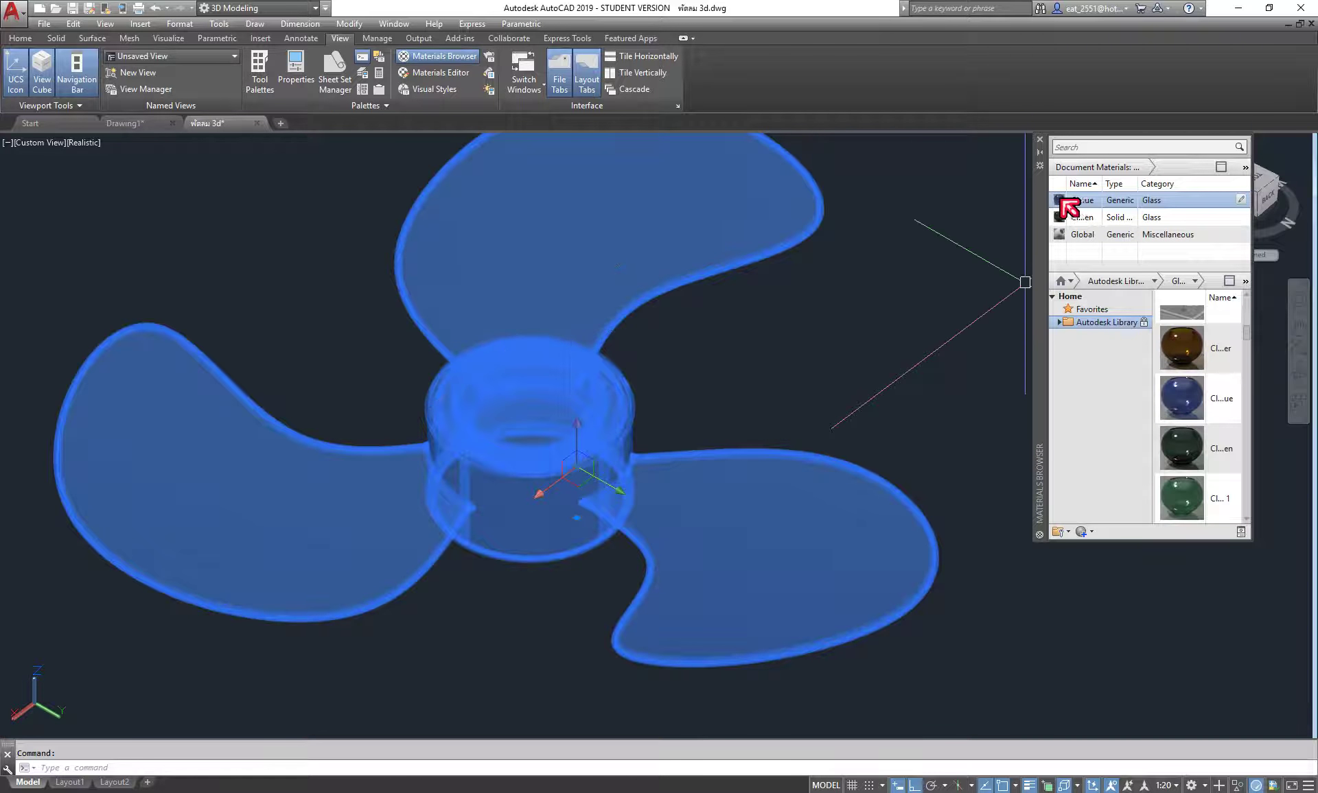
Show the blue-glass propeller, close the Materials Browser, and orbit around the model
{"action": "key", "text": "Escape"}
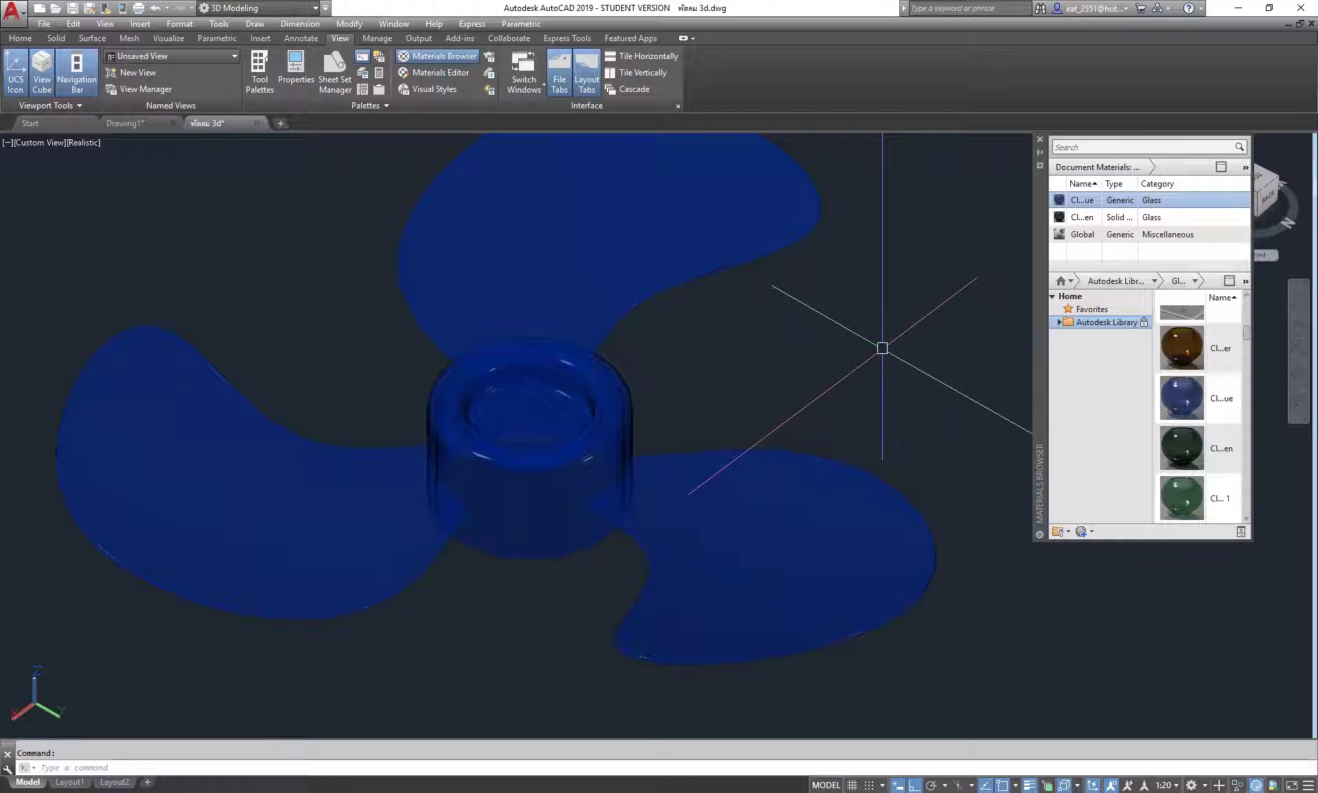
{"action": "middle_click_drag", "start_coordinate": [797, 404], "coordinate": [819, 461]}
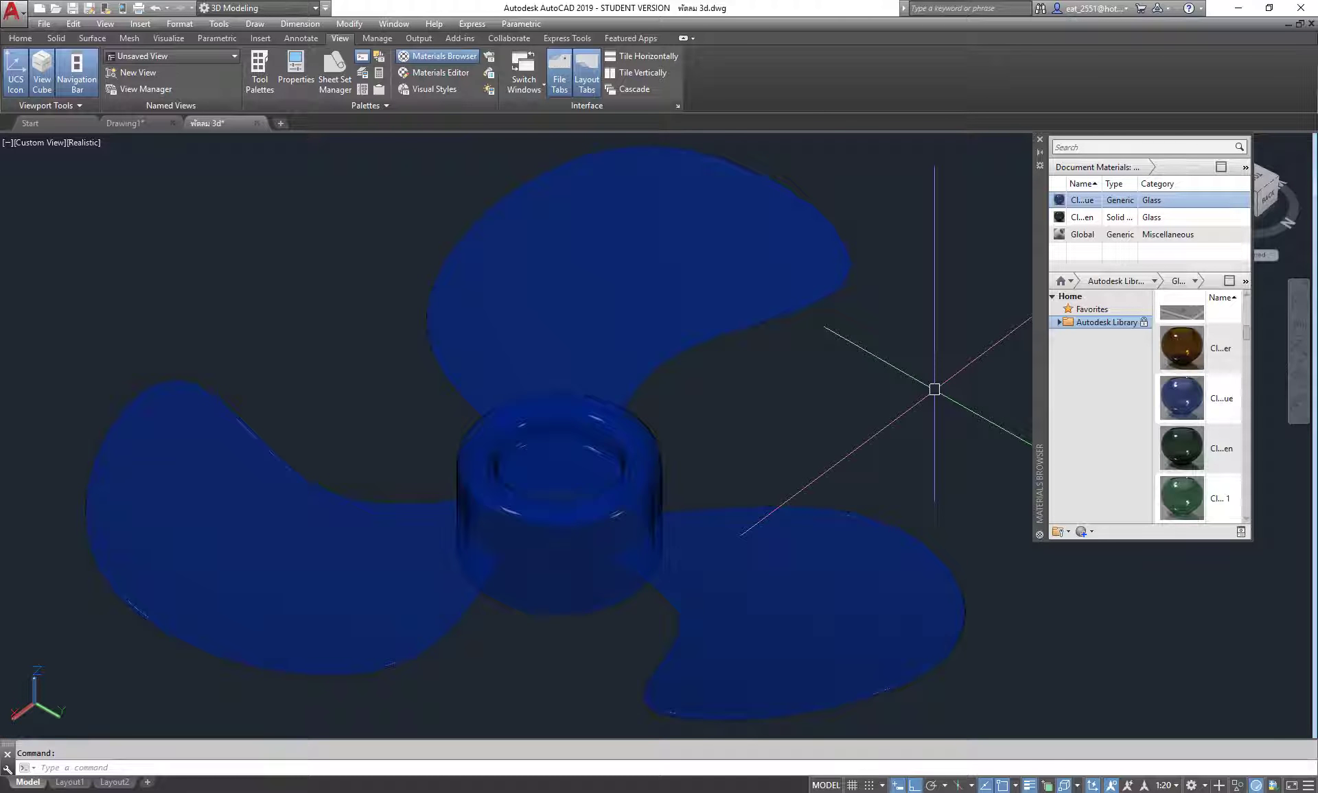
{"action": "left_click", "coordinate": [1041, 141]}
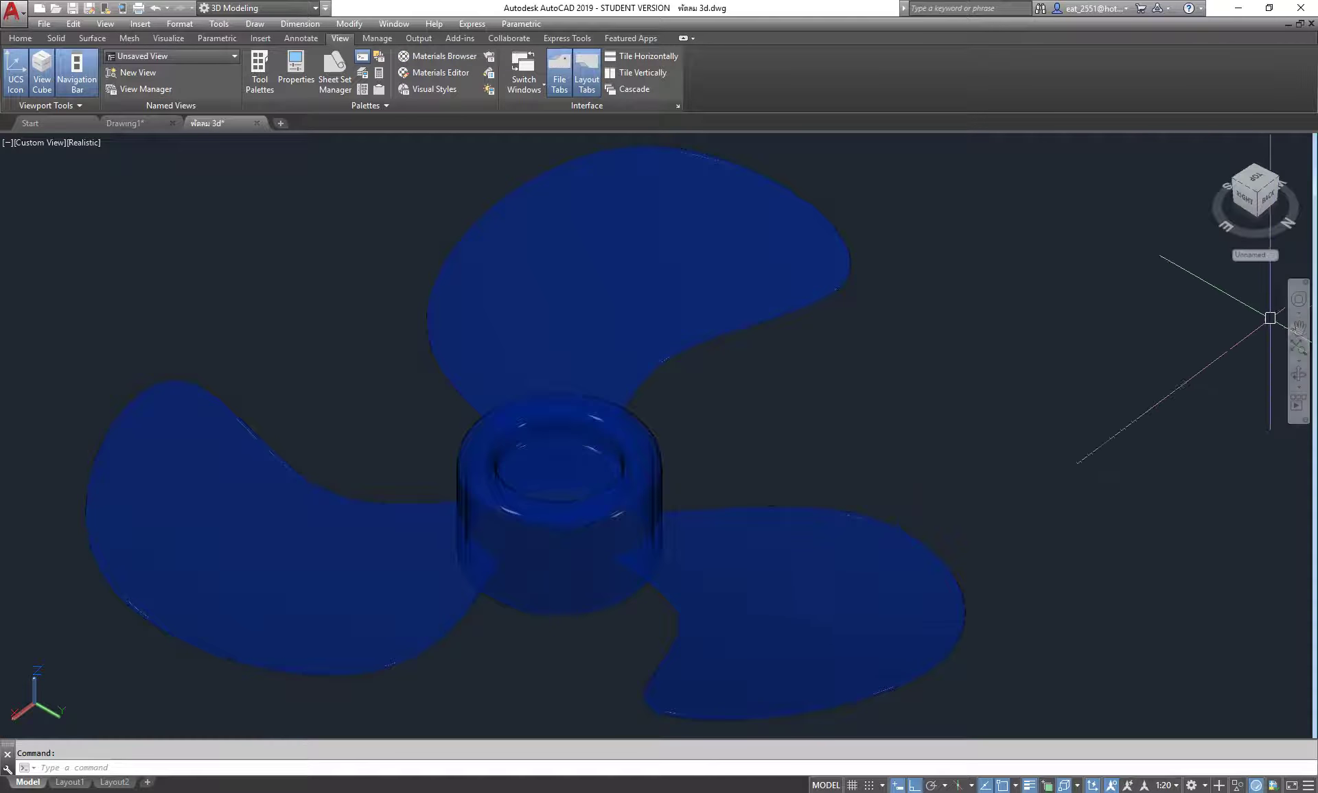
{"action": "mouse_move", "coordinate": [1151, 417]}
{"action": "middle_mouse_down", "text": "shift"}
{"action": "mouse_move", "coordinate": [756, 495]}
{"action": "mouse_move", "coordinate": [691, 400]}
{"action": "mouse_move", "coordinate": [521, 377]}
{"action": "mouse_move", "coordinate": [546, 512]}
{"action": "mouse_move", "coordinate": [718, 570]}
{"action": "mouse_move", "coordinate": [662, 479]}
{"action": "mouse_move", "coordinate": [721, 554]}
{"action": "mouse_move", "coordinate": [770, 448]}
{"action": "mouse_move", "coordinate": [682, 618]}
{"action": "mouse_move", "coordinate": [724, 632]}
{"action": "mouse_move", "coordinate": [728, 650]}
{"action": "middle_mouse_up", "text": "shift"}
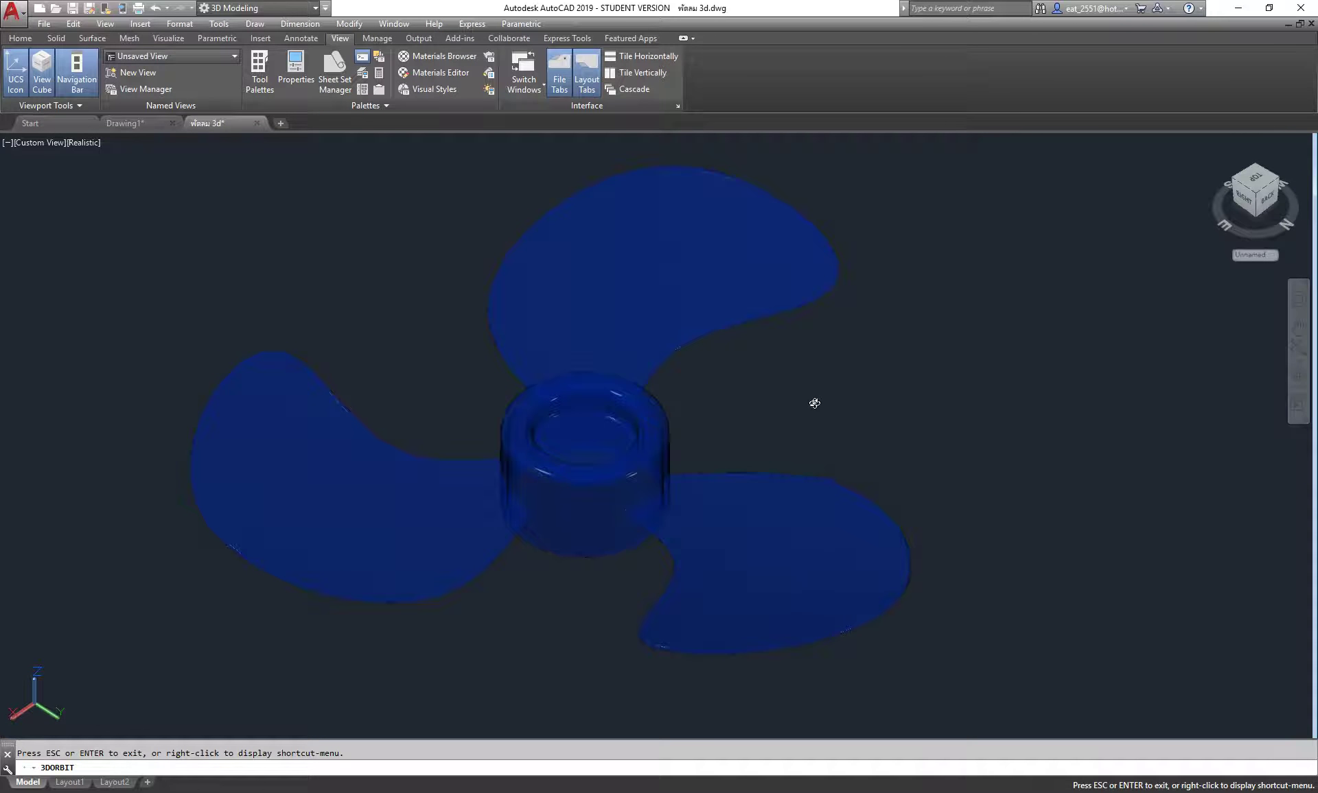
{"action": "right_click", "coordinate": [814, 403]}
{"action": "left_click", "coordinate": [832, 411]}
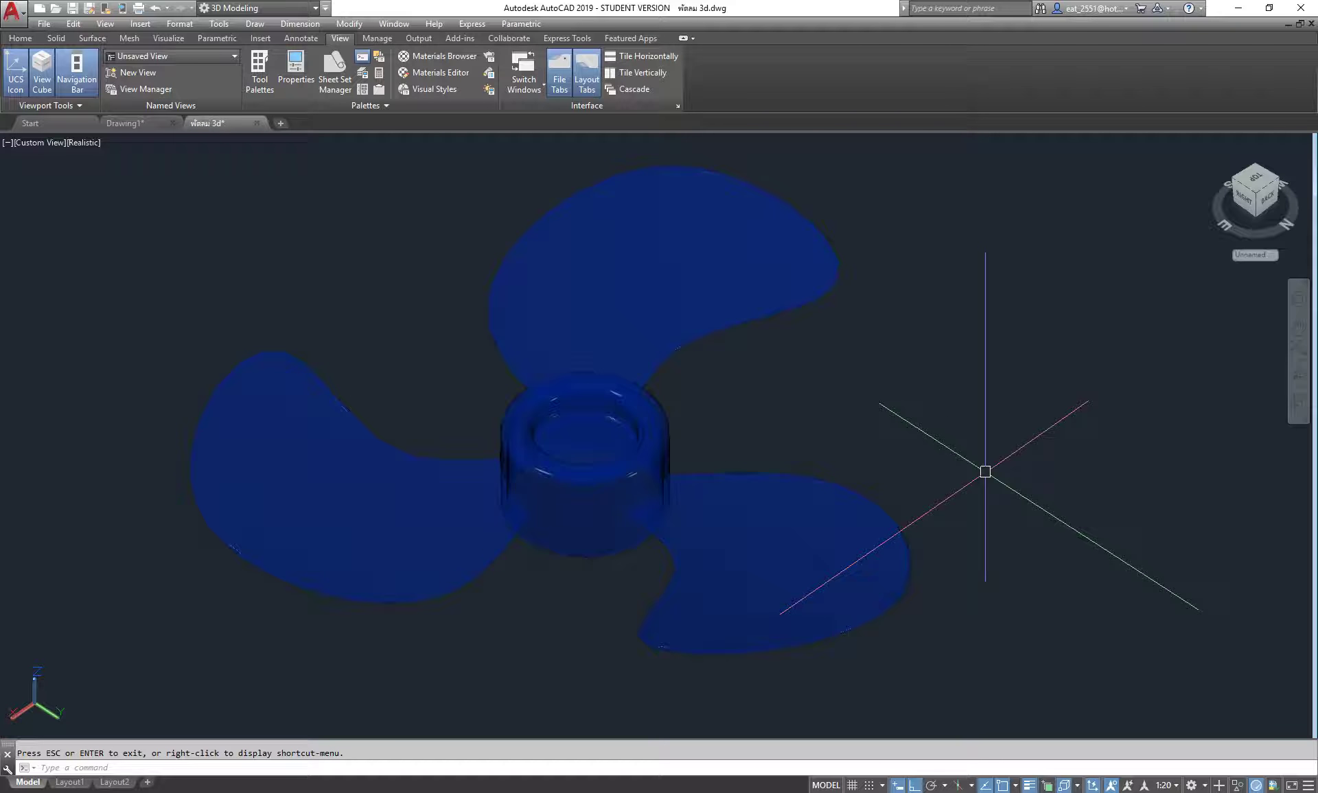
Show the propeller in Top view with 2D Wireframe style and open the Layers list
{"action": "left_click", "coordinate": [34, 142]}
{"action": "left_click", "coordinate": [62, 177]}
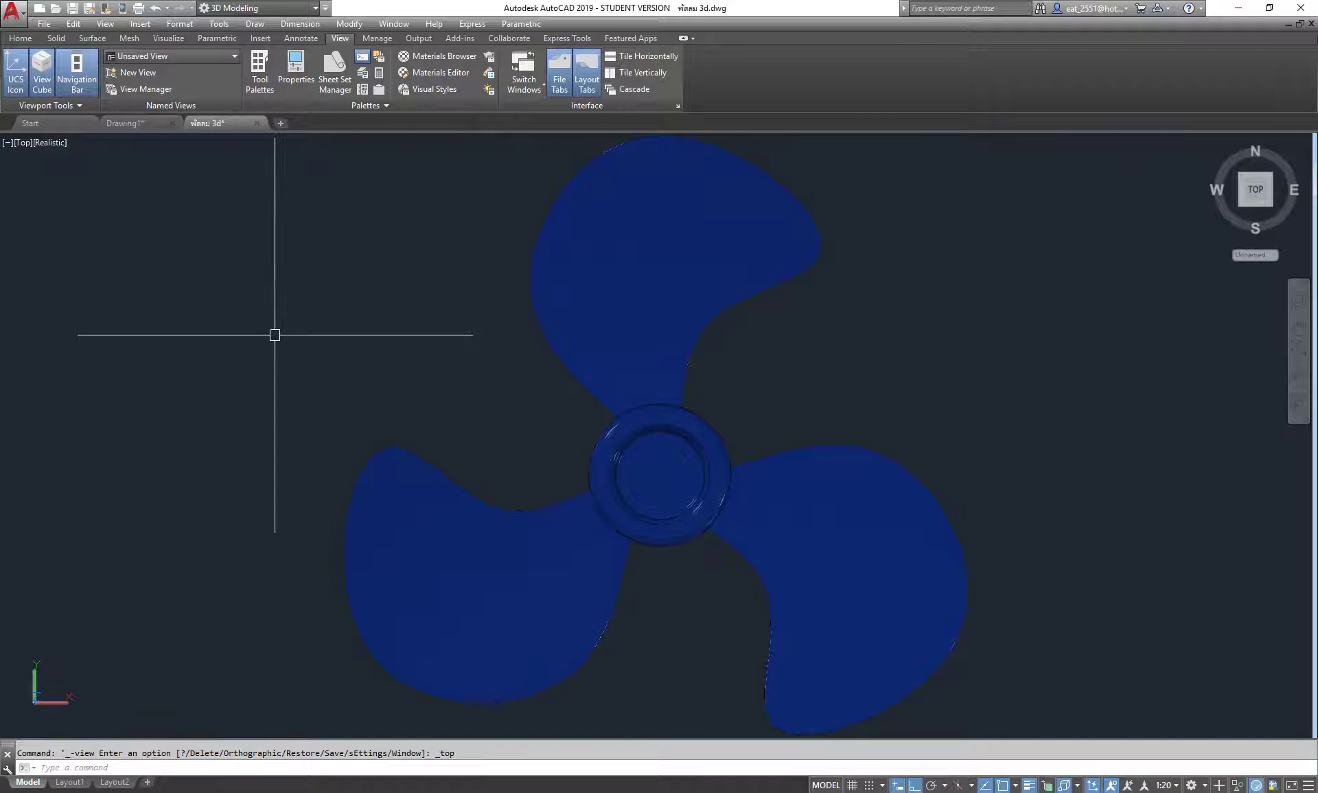
{"action": "left_click", "coordinate": [60, 143]}
{"action": "left_click", "coordinate": [102, 176]}
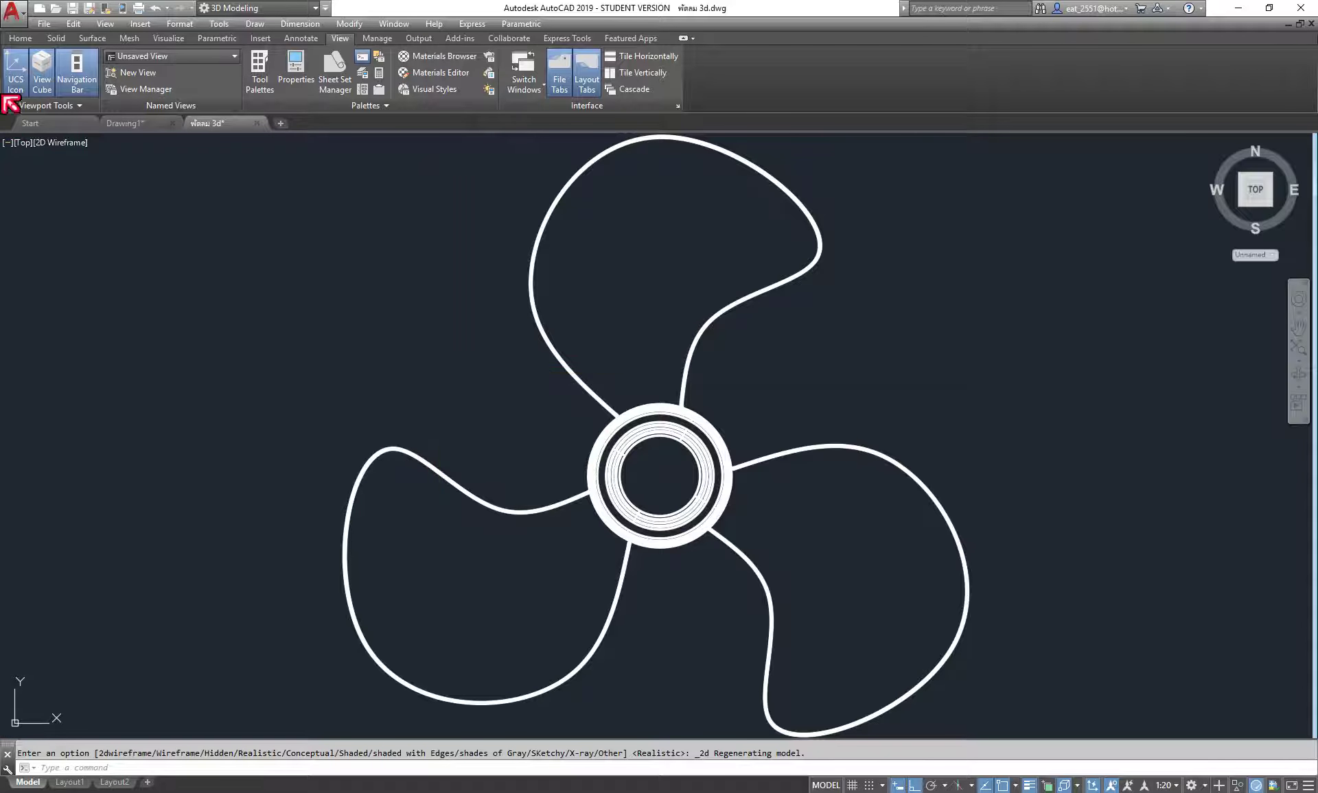
{"action": "left_click", "coordinate": [20, 39]}
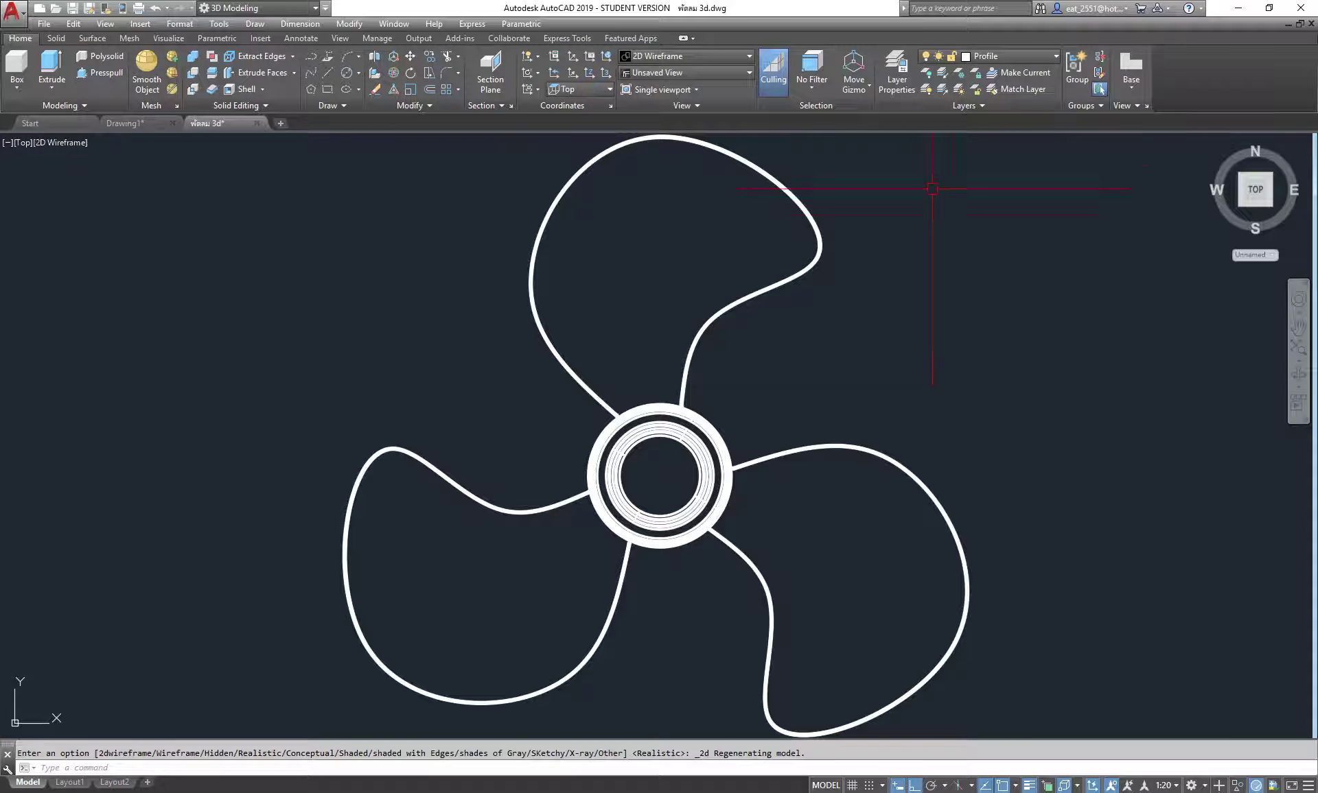
{"action": "left_click", "coordinate": [1055, 56]}
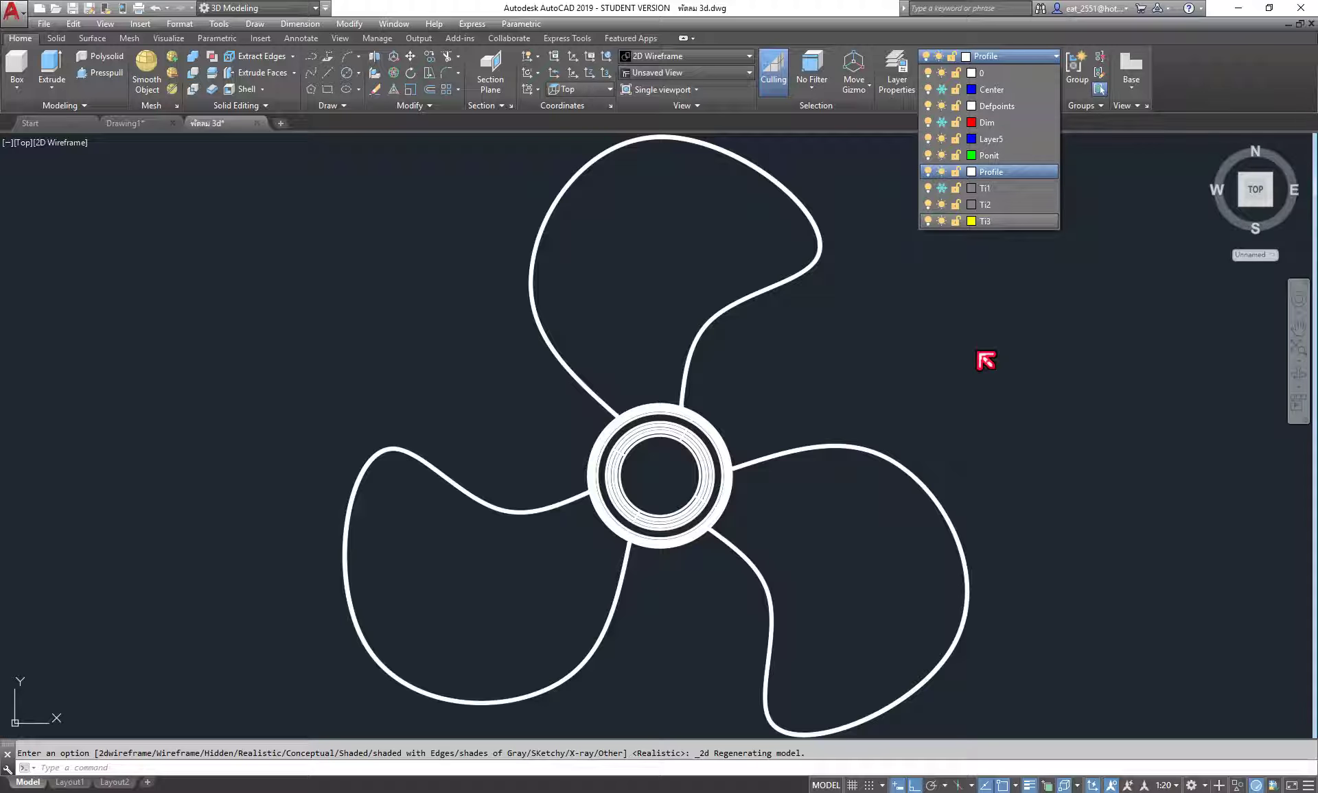
Thaw the Center, Dim and Ti1 layers, then close the list and reframe the drawing
{"action": "left_click", "coordinate": [941, 90]}
{"action": "left_click", "coordinate": [942, 122]}
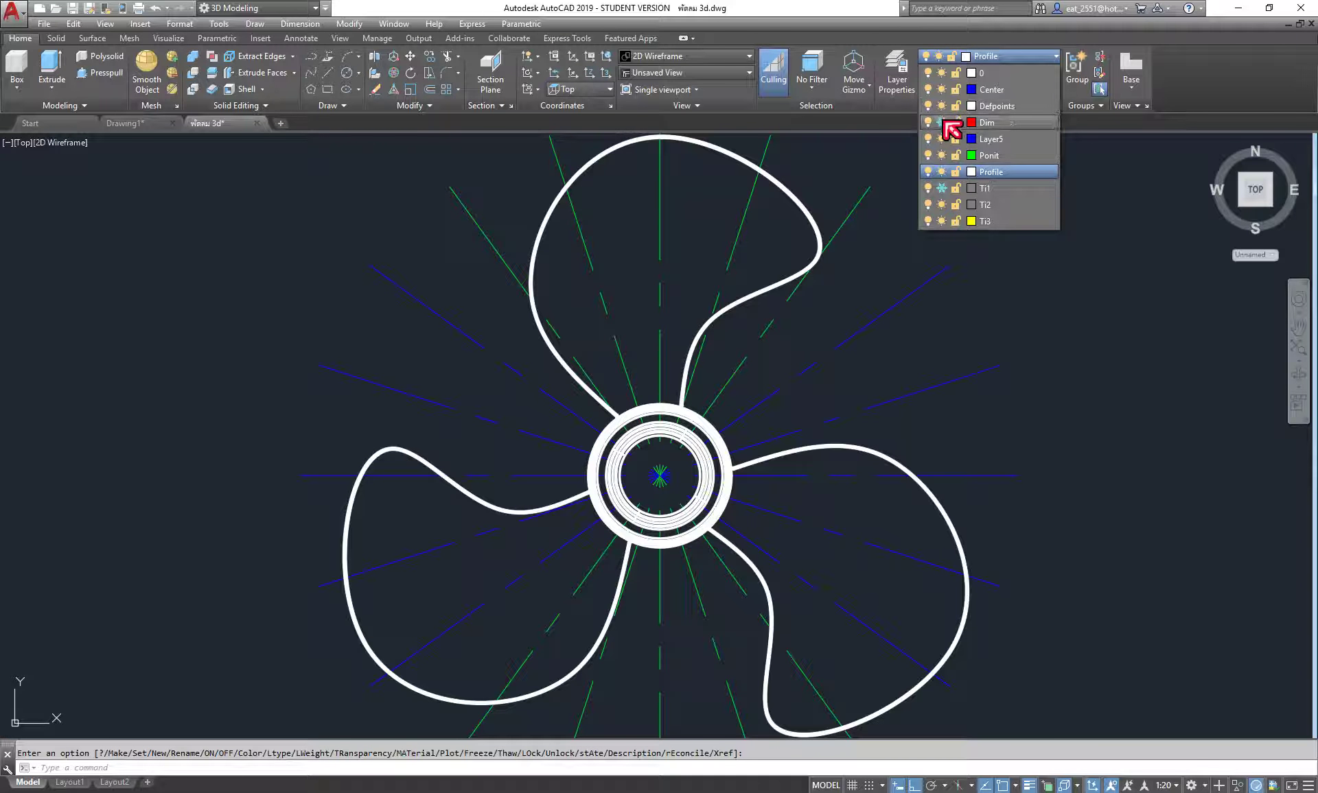
{"action": "left_click", "coordinate": [942, 188]}
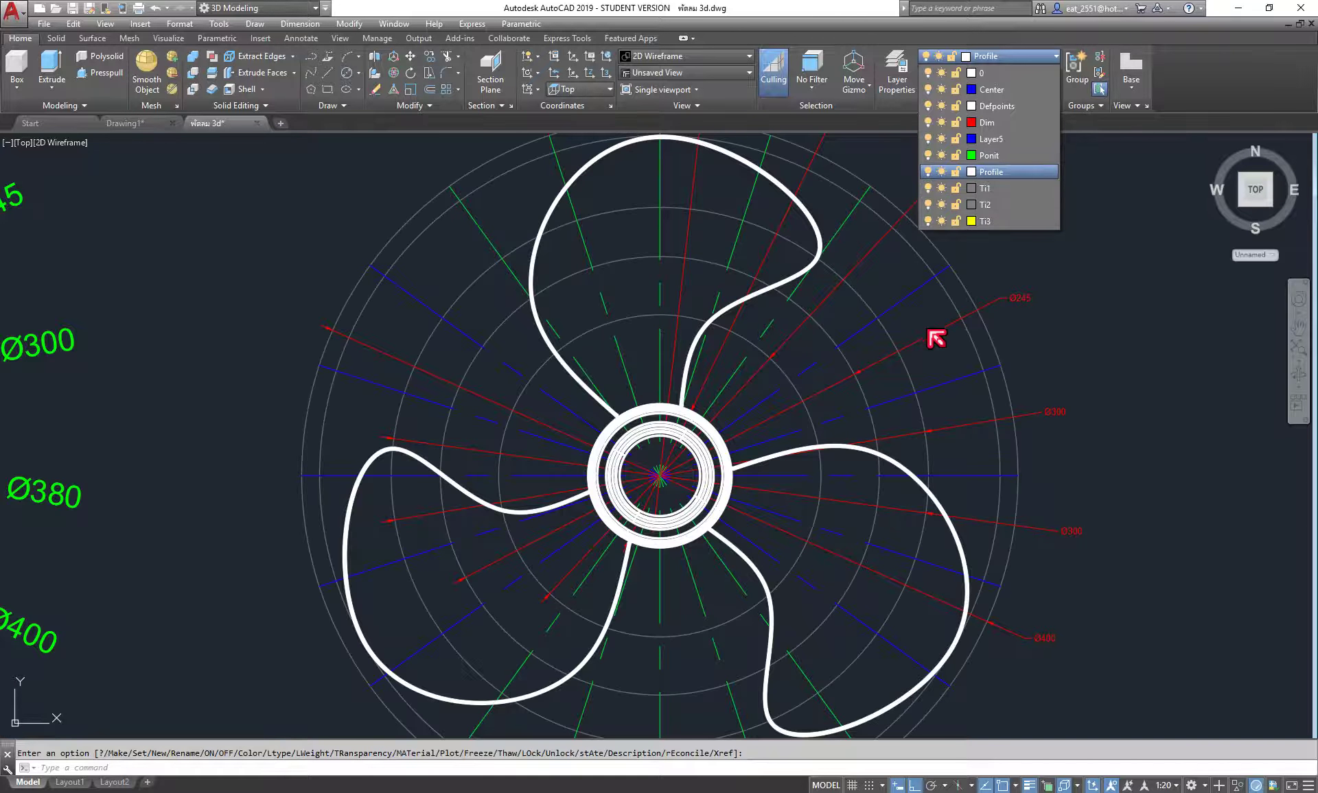
{"action": "scroll", "coordinate": [701, 340], "scroll_direction": "down", "scroll_amount": 2}
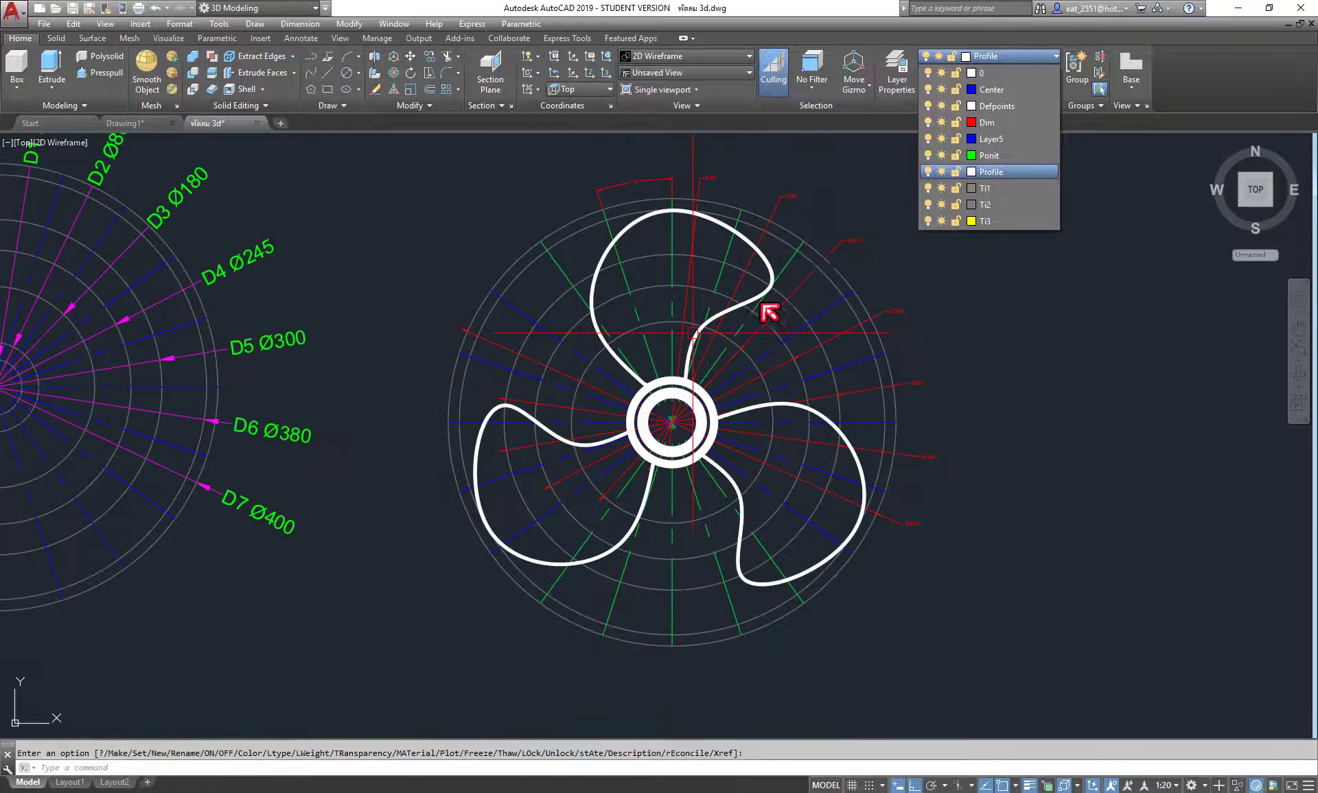
{"action": "left_click", "coordinate": [857, 199]}
{"action": "mouse_move", "coordinate": [844, 192]}
{"action": "middle_mouse_down"}
{"action": "mouse_move", "coordinate": [810, 215]}
{"action": "mouse_move", "coordinate": [847, 241]}
{"action": "middle_mouse_up"}
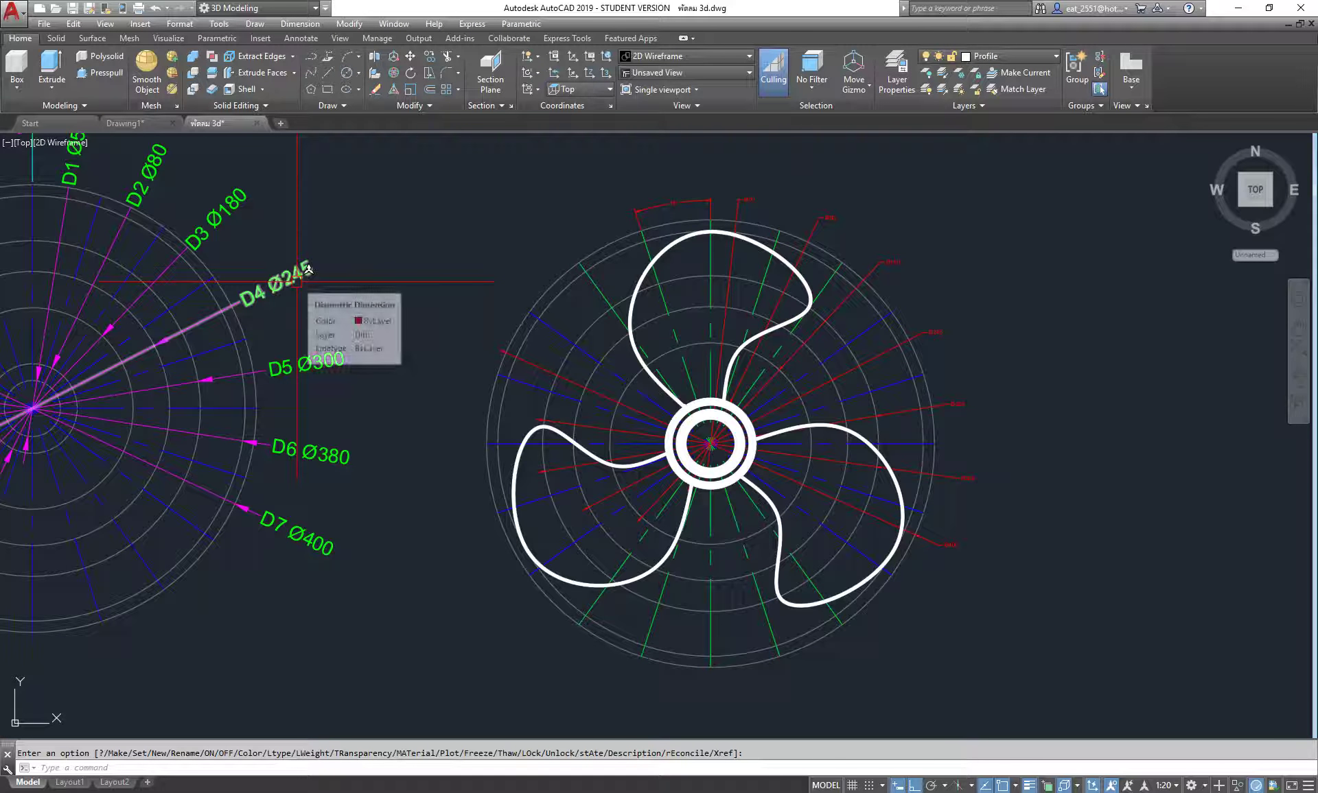
Select the fan's diameter dimensions and check the Dimension Style list without changing it
{"action": "key", "text": "Escape"}
{"action": "left_click", "coordinate": [703, 200]}
{"action": "left_click", "coordinate": [829, 217]}
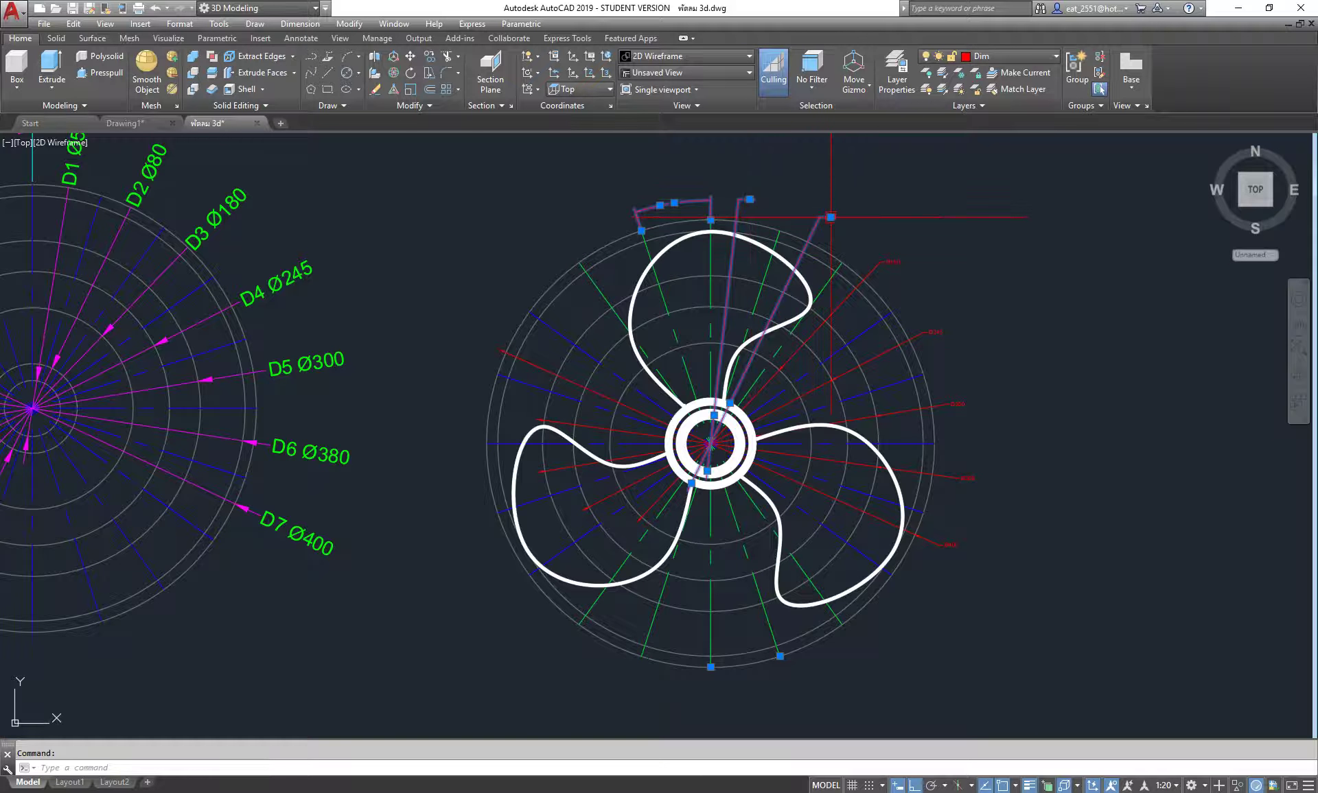
{"action": "left_click", "coordinate": [890, 260]}
{"action": "left_click", "coordinate": [932, 335]}
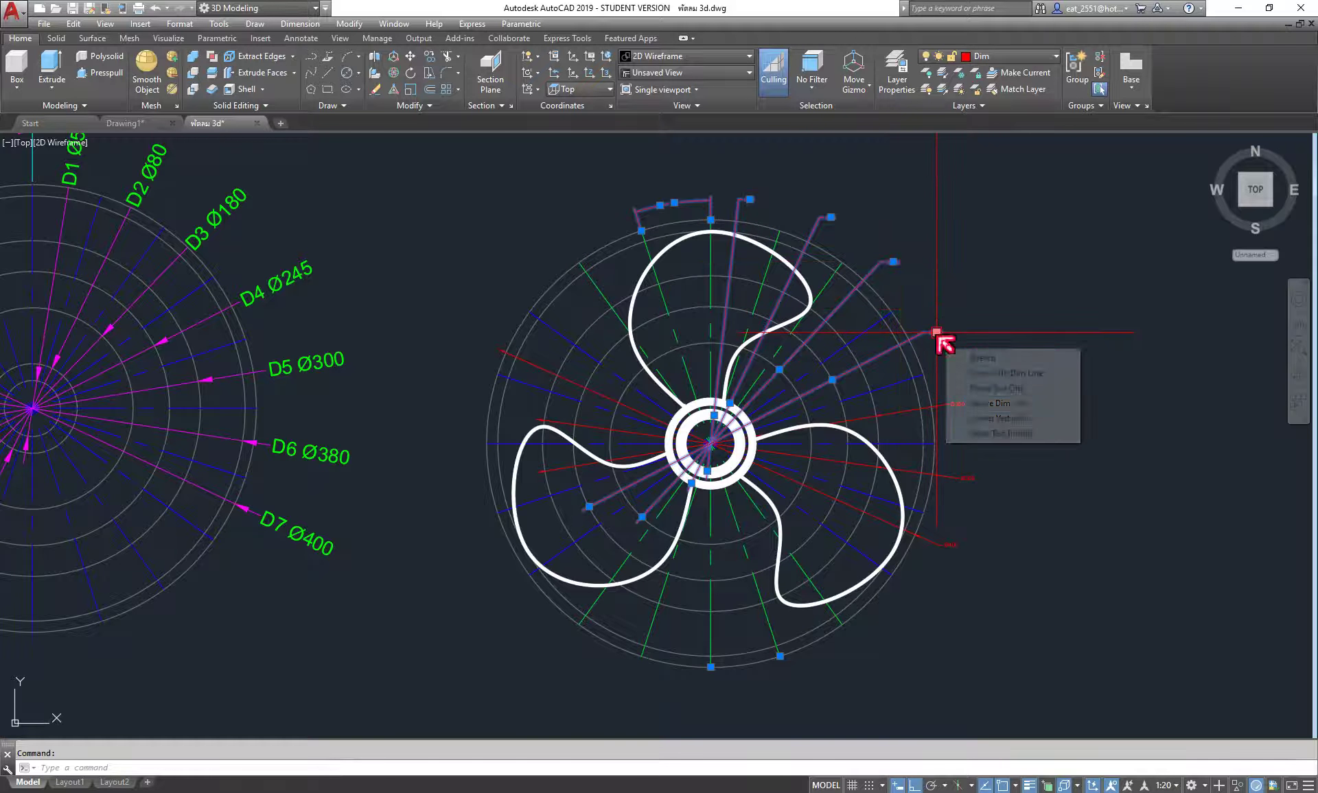
{"action": "left_click", "coordinate": [961, 406]}
{"action": "left_click", "coordinate": [963, 480]}
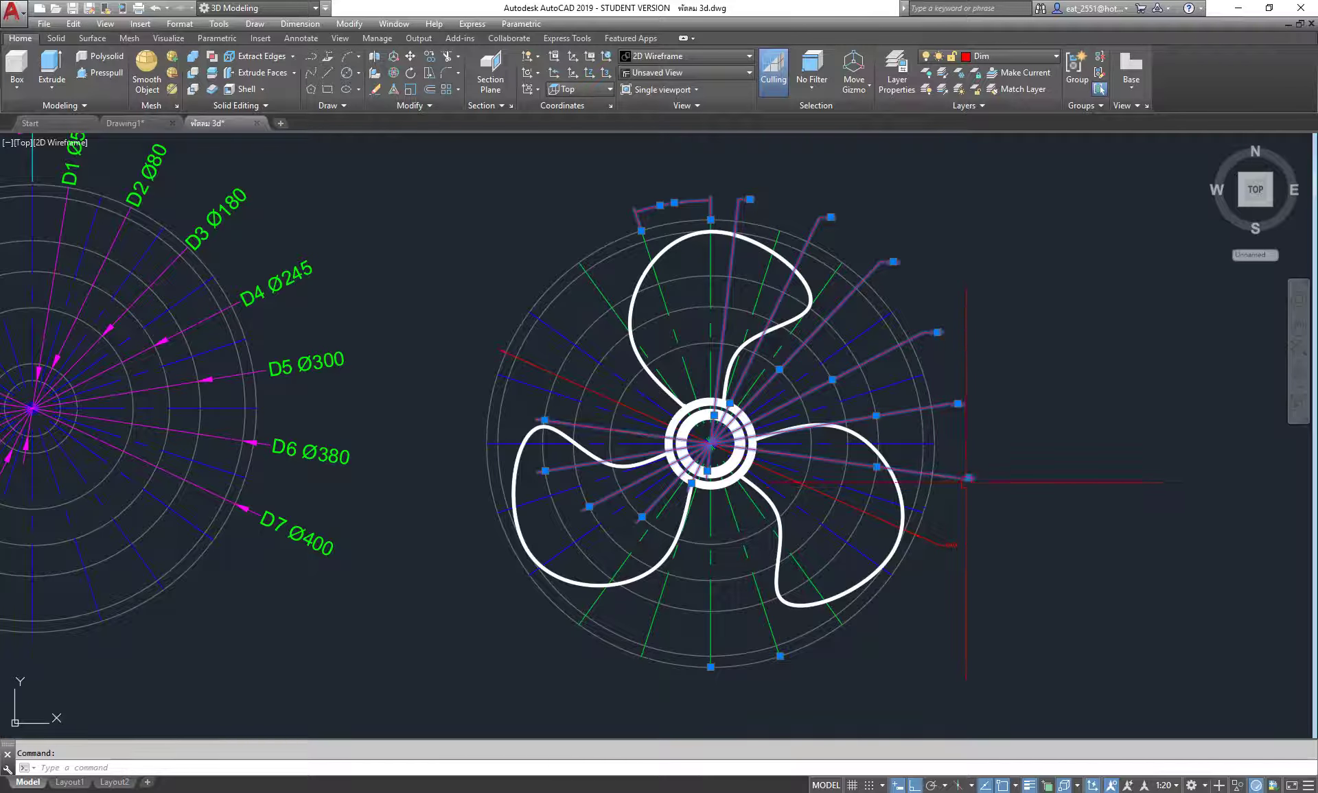
{"action": "left_click", "coordinate": [950, 544]}
{"action": "left_click", "coordinate": [301, 38]}
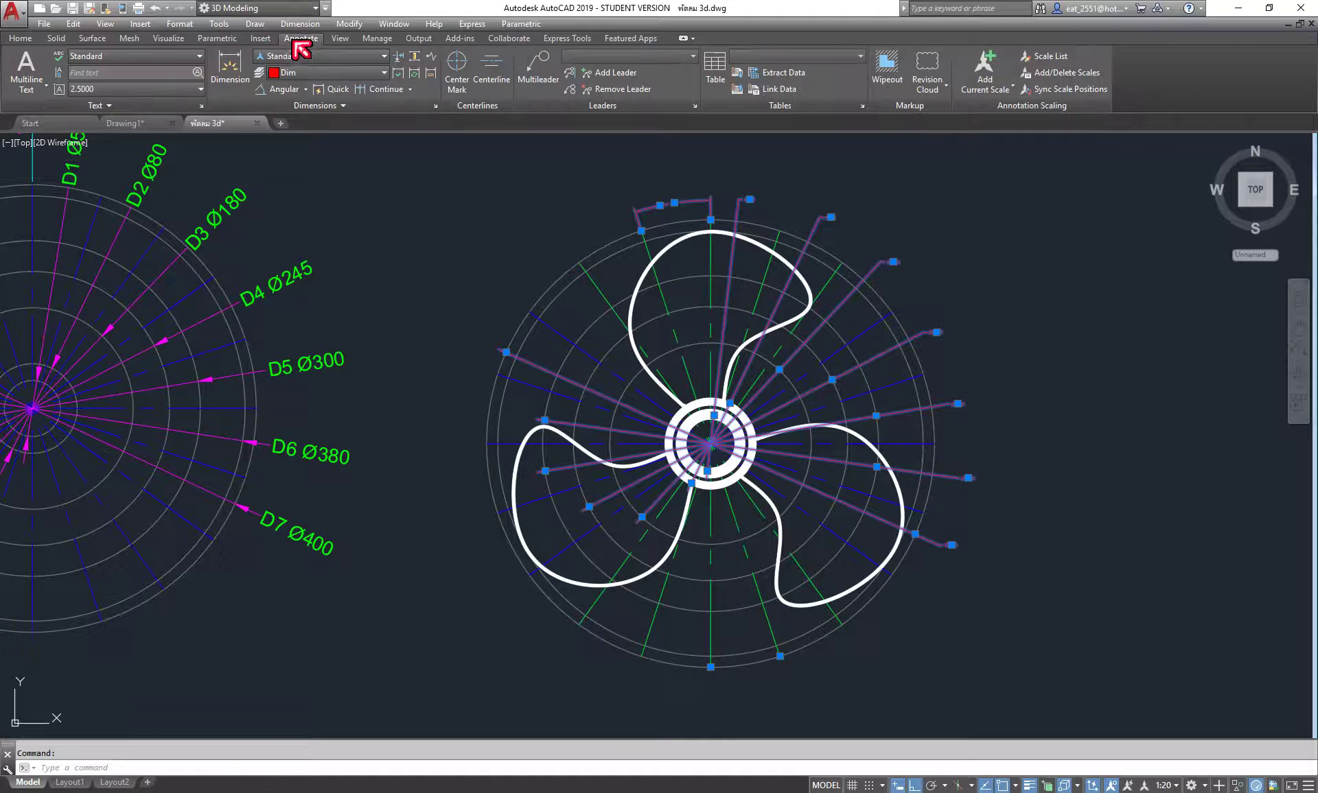
{"action": "left_click", "coordinate": [384, 60]}
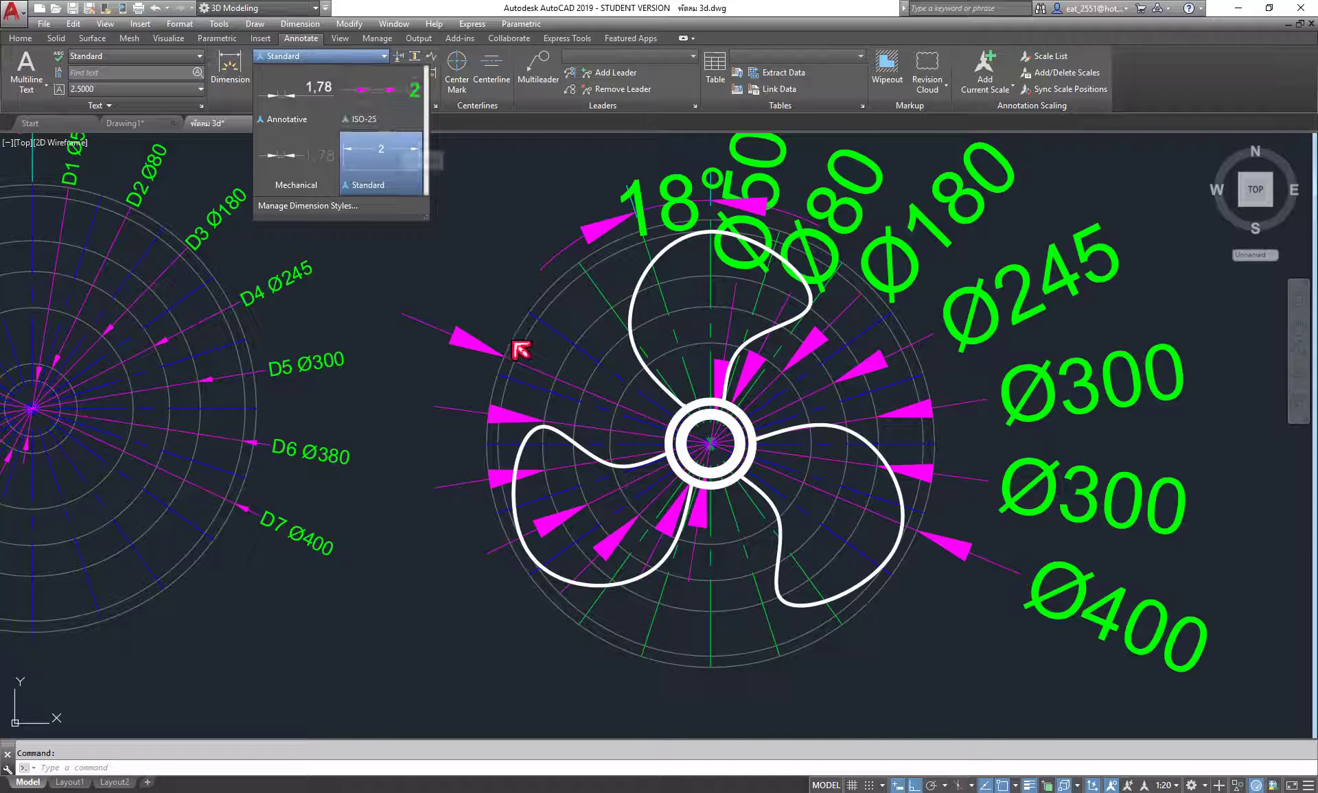
{"action": "left_click", "coordinate": [498, 264]}
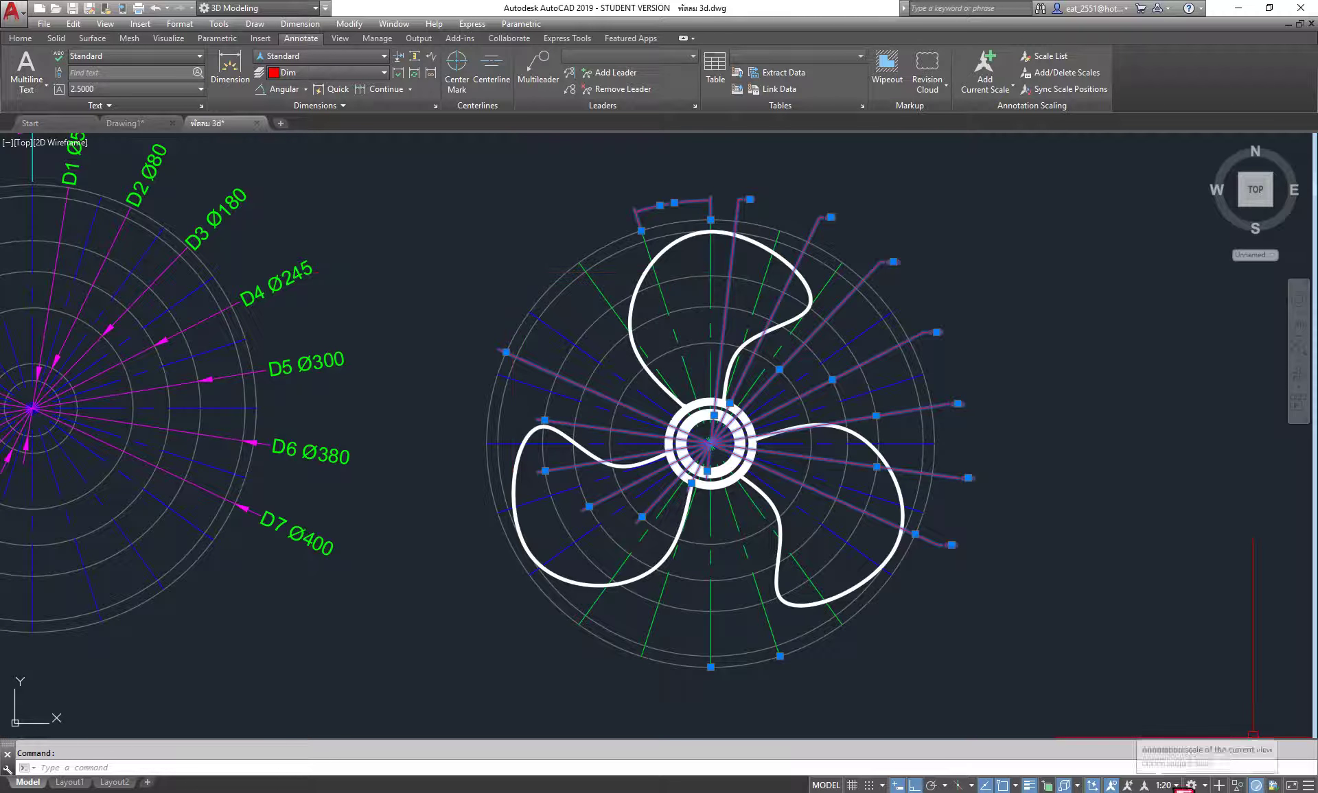
Set the annotation scale to 1:5, leaving the top diameter dimension in Standard style
{"action": "left_click", "coordinate": [1176, 787]}
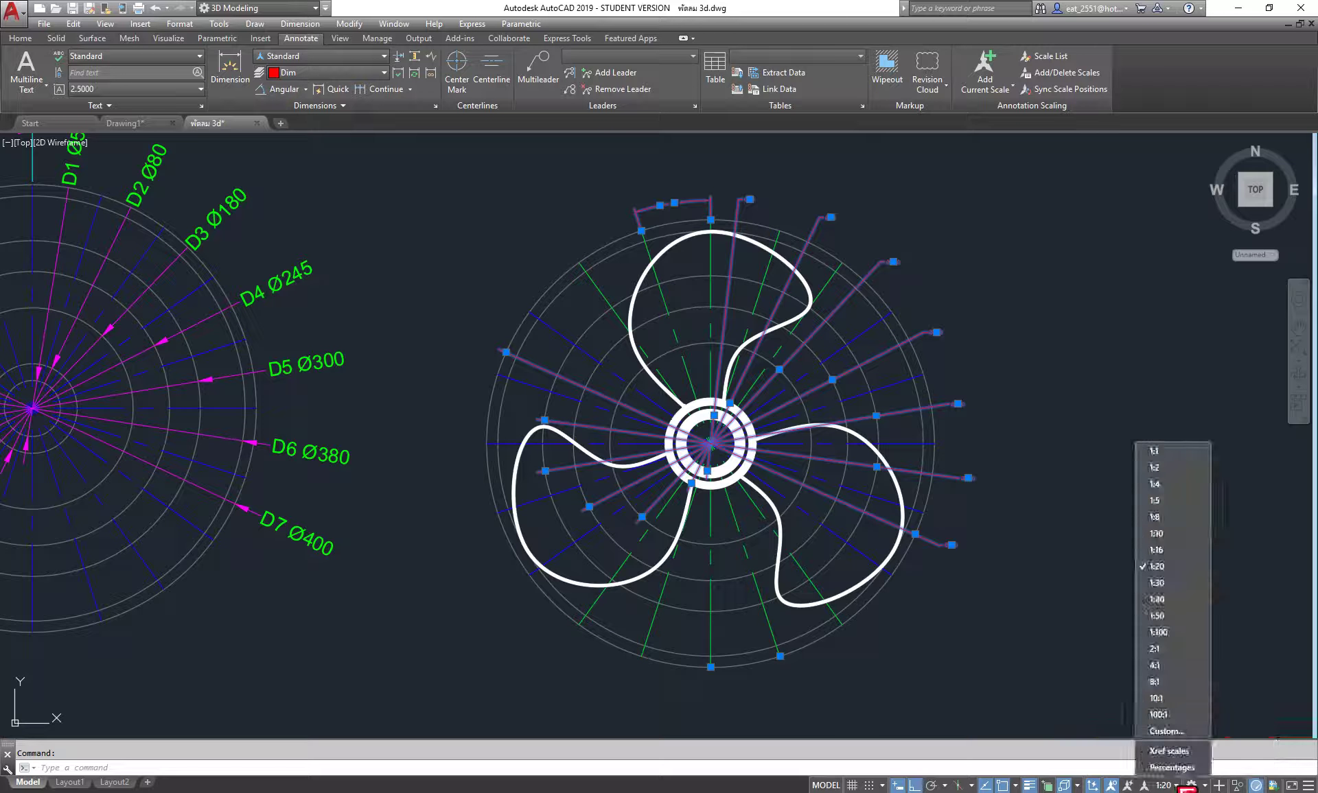
{"action": "left_click", "coordinate": [1156, 500]}
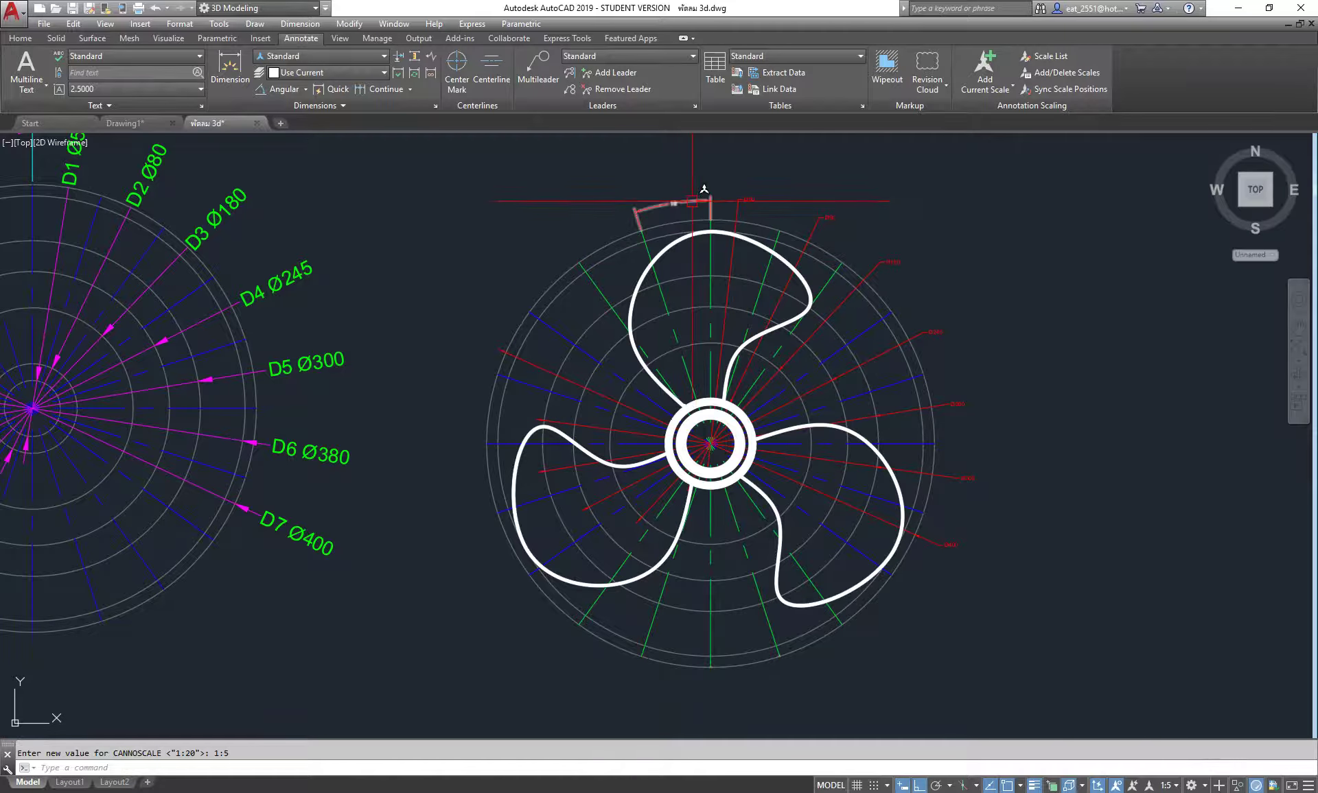
{"action": "left_click", "coordinate": [747, 202]}
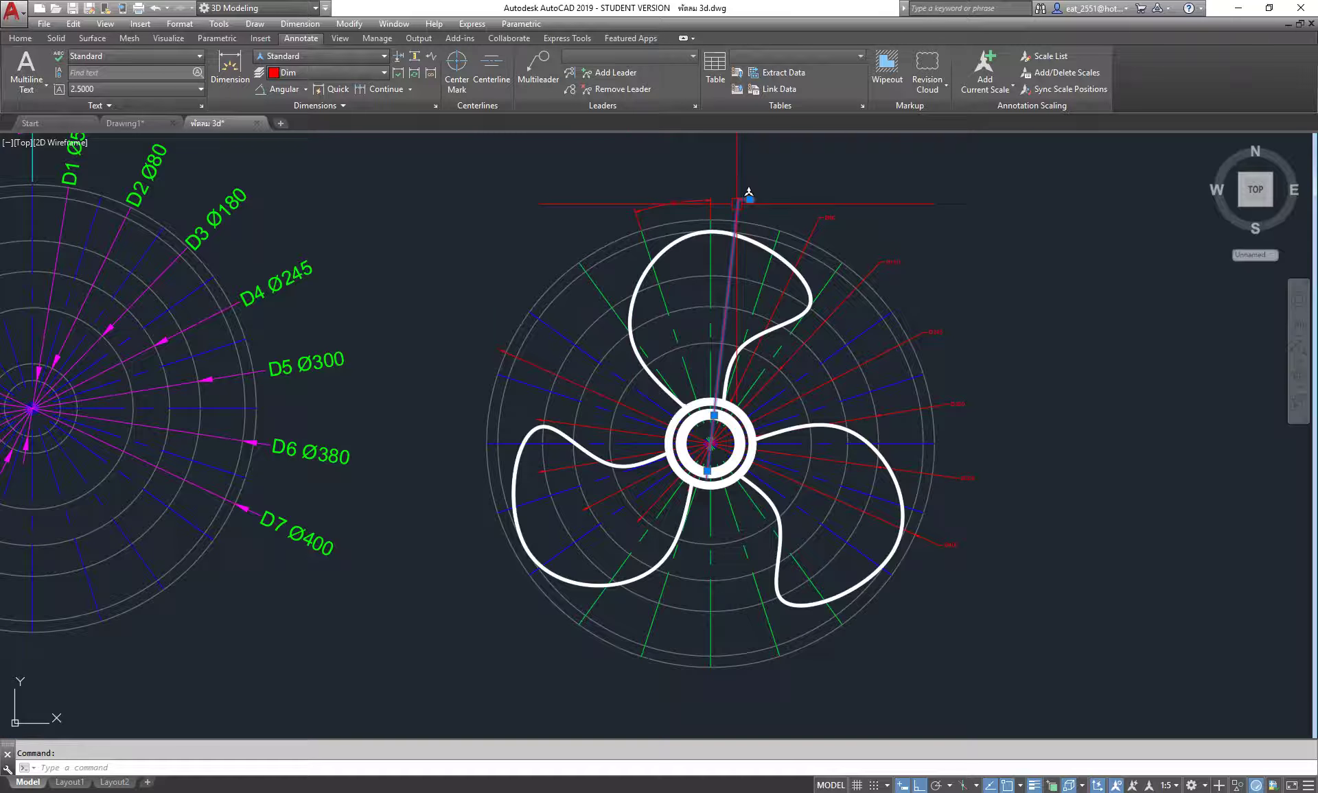
{"action": "left_click", "coordinate": [354, 58]}
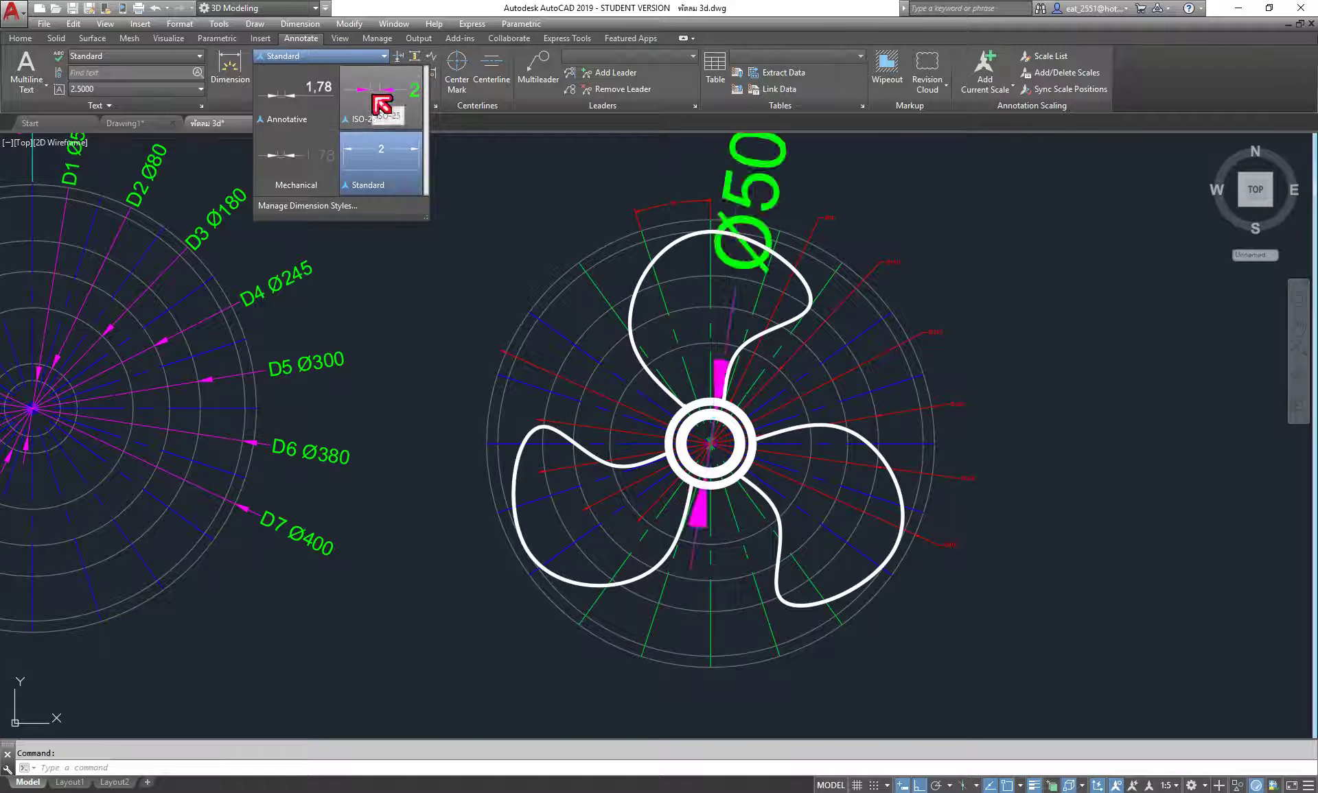
{"action": "left_click", "coordinate": [481, 494]}
Try annotation scale 1:2, then set it to 1:1
{"action": "left_click", "coordinate": [1168, 785]}
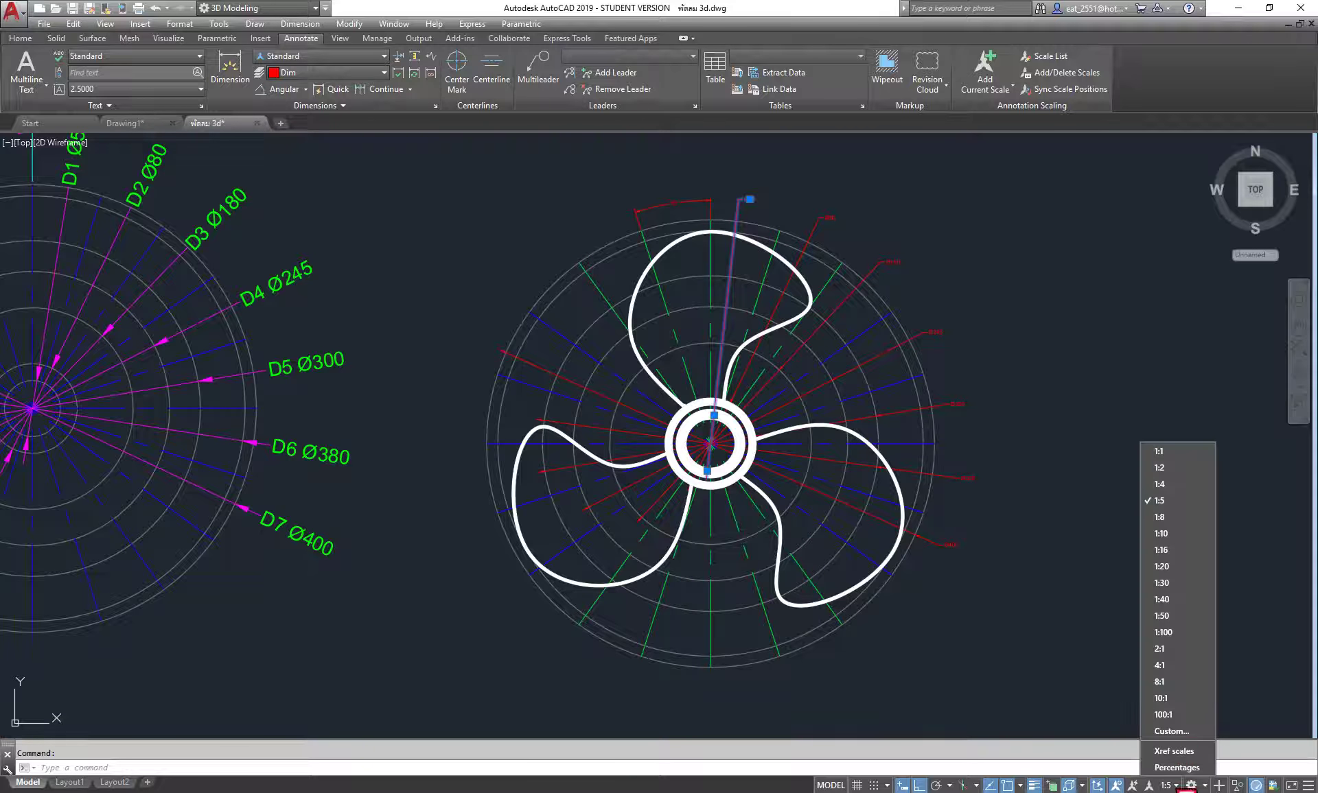
{"action": "left_click", "coordinate": [1187, 469]}
{"action": "left_click", "coordinate": [725, 316]}
{"action": "left_click", "coordinate": [329, 55]}
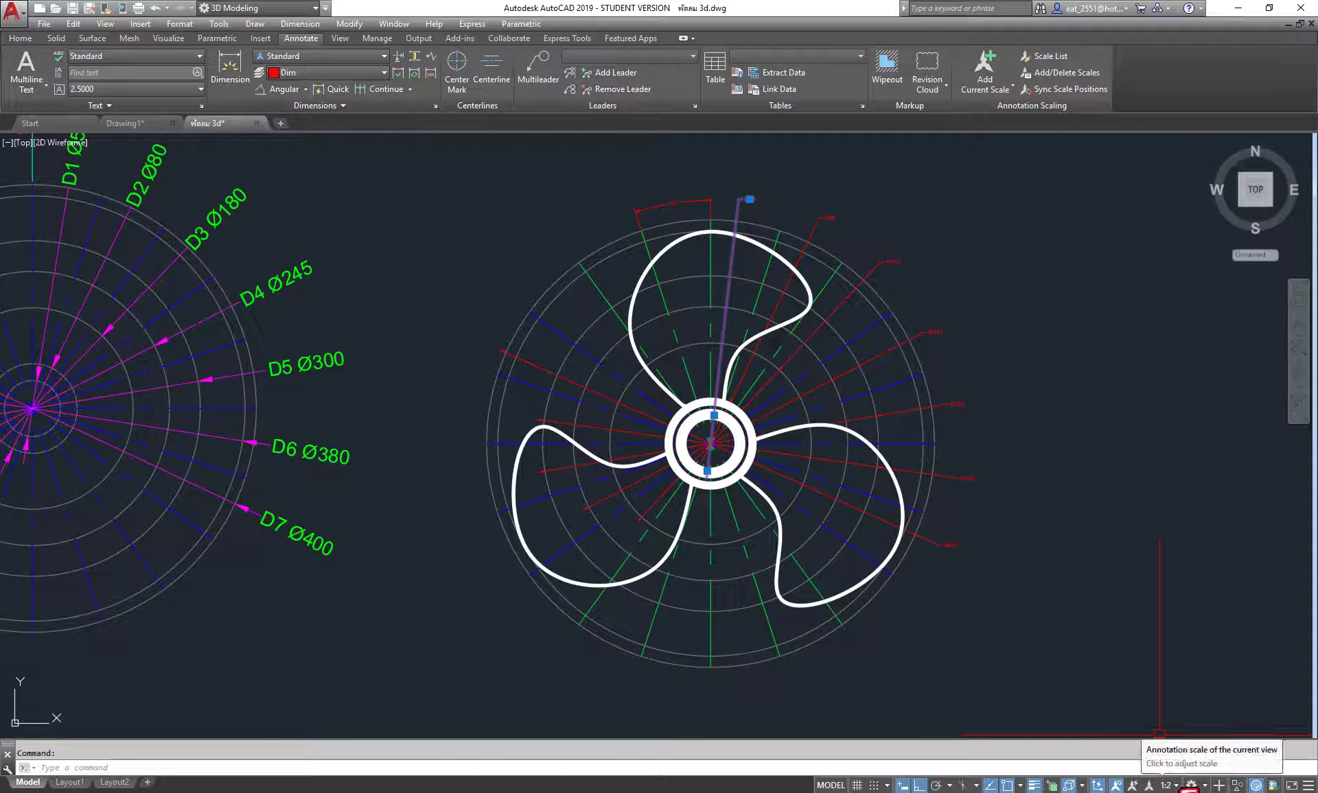
{"action": "left_click", "coordinate": [1176, 786]}
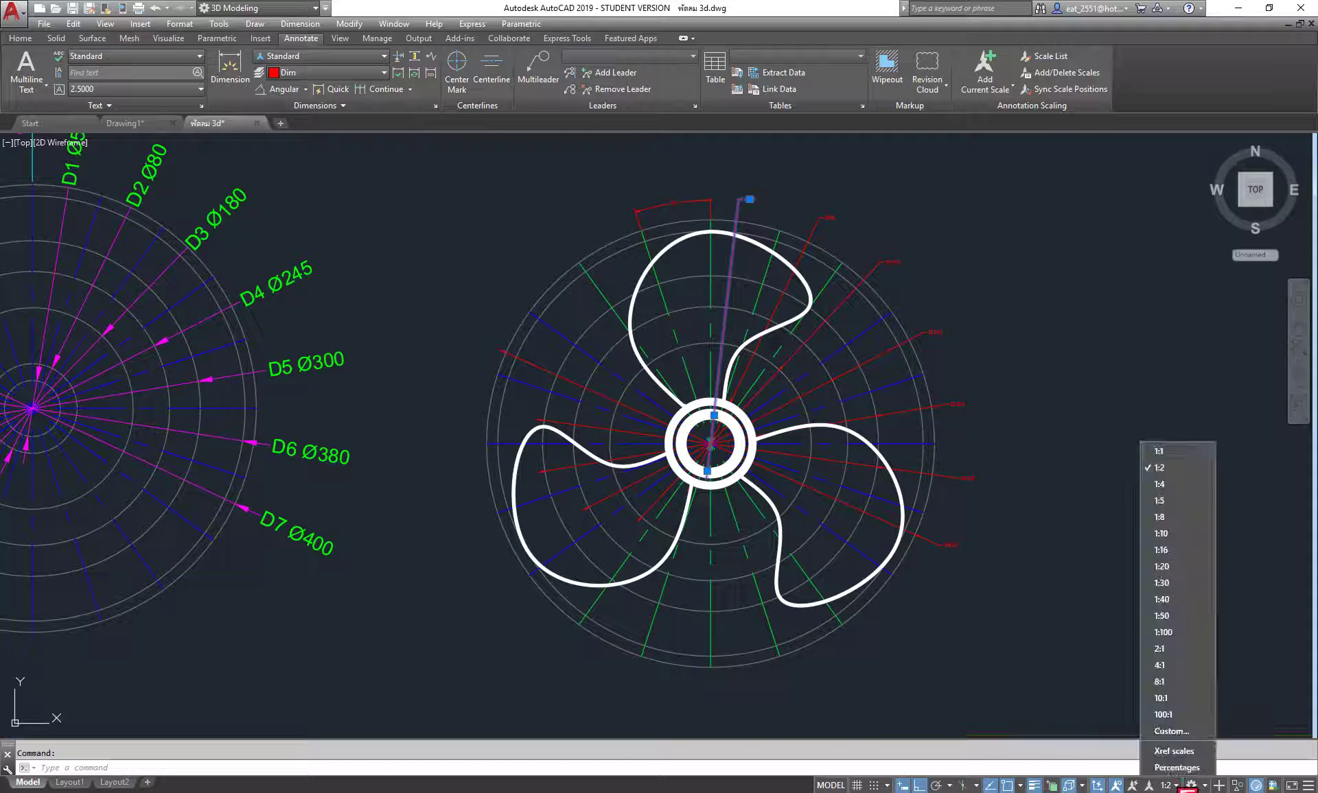
{"action": "left_click", "coordinate": [1175, 454]}
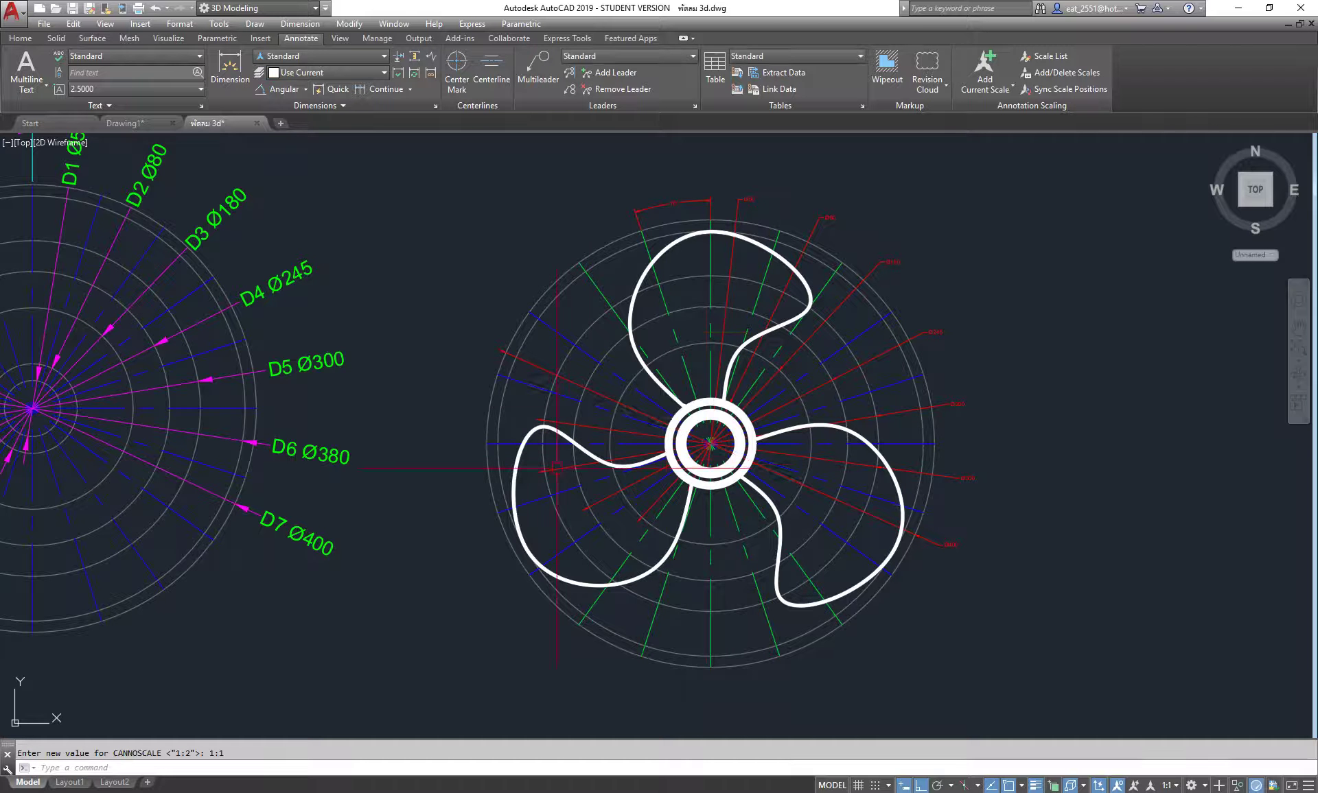
Apply the ISO-25 style to the dimension near the top blade
{"action": "left_click", "coordinate": [754, 199]}
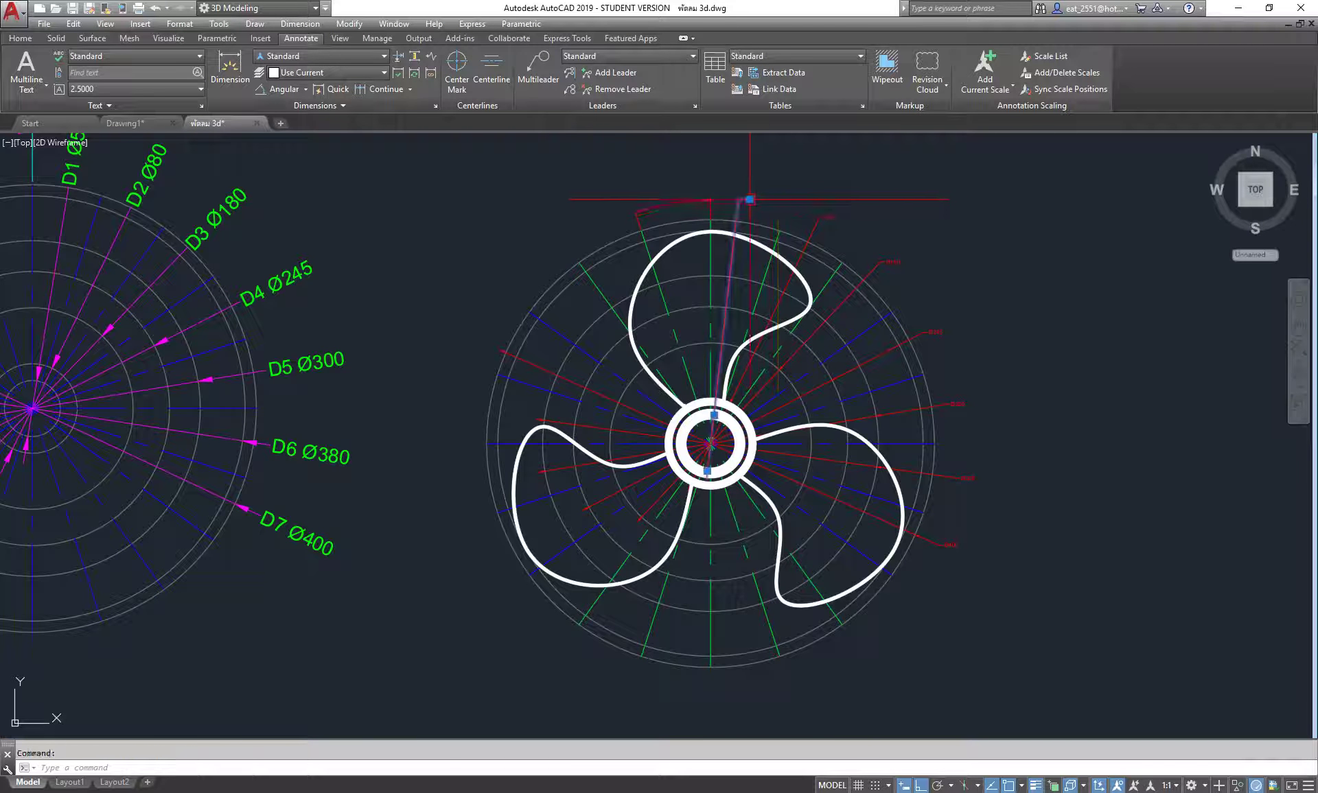
{"action": "left_click", "coordinate": [348, 57]}
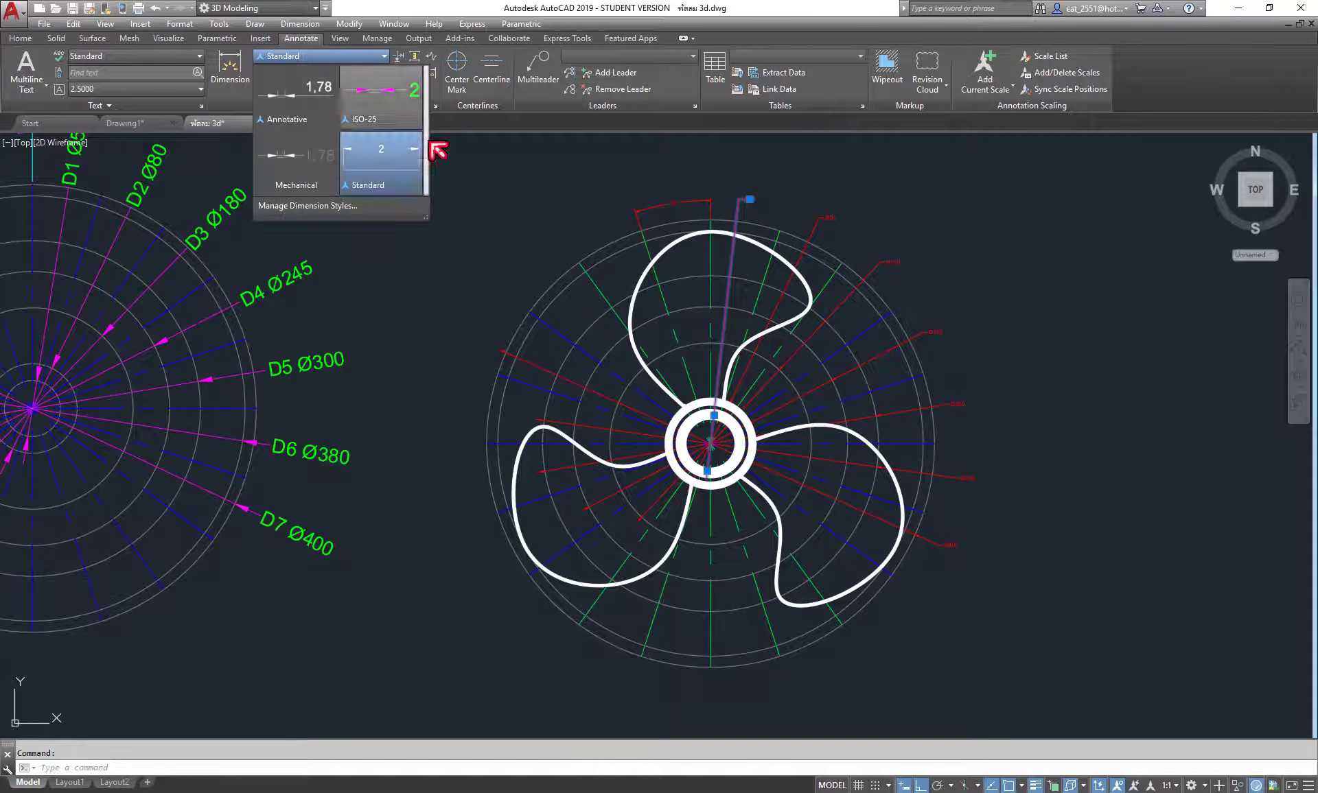
{"action": "left_click", "coordinate": [413, 102]}
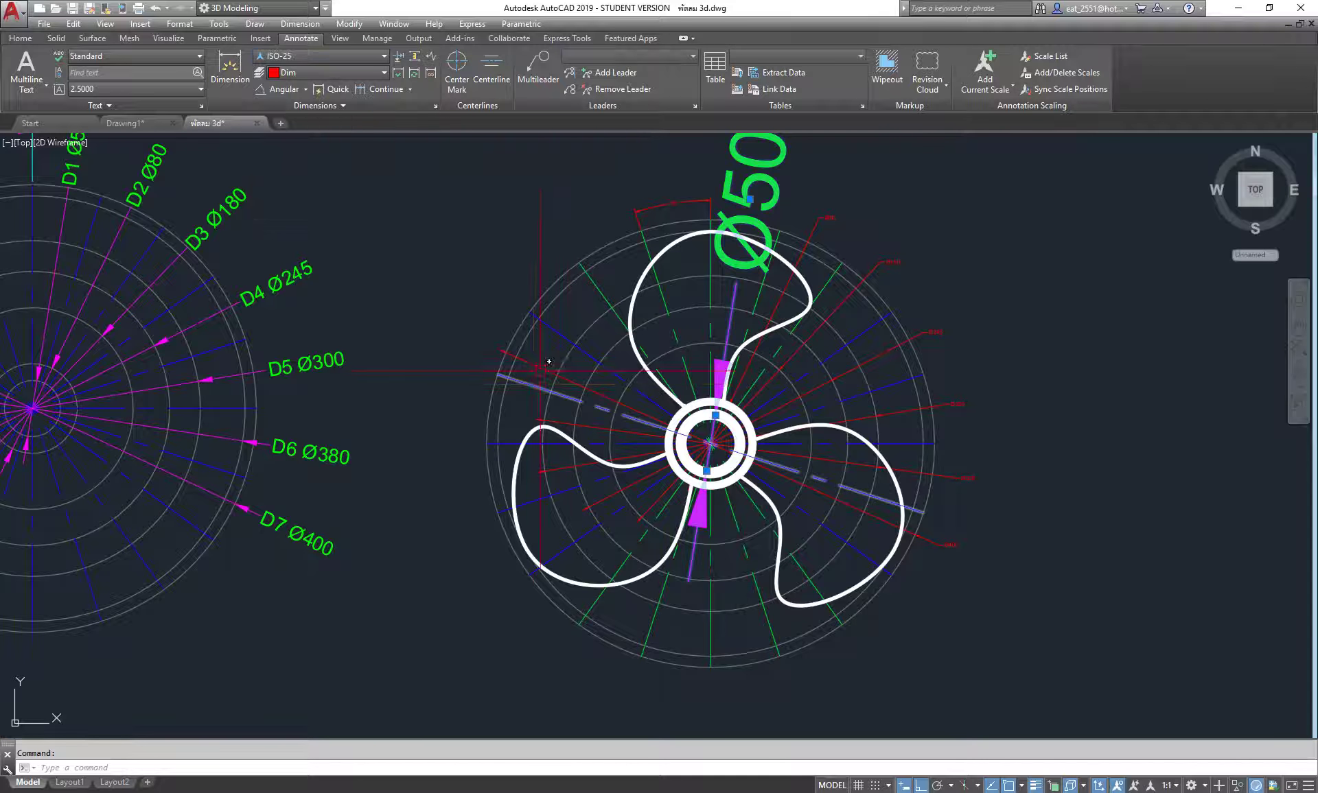
{"action": "scroll", "coordinate": [701, 217], "scroll_direction": "down", "scroll_amount": 2}
{"action": "scroll", "coordinate": [705, 220], "scroll_direction": "up", "scroll_amount": 3}
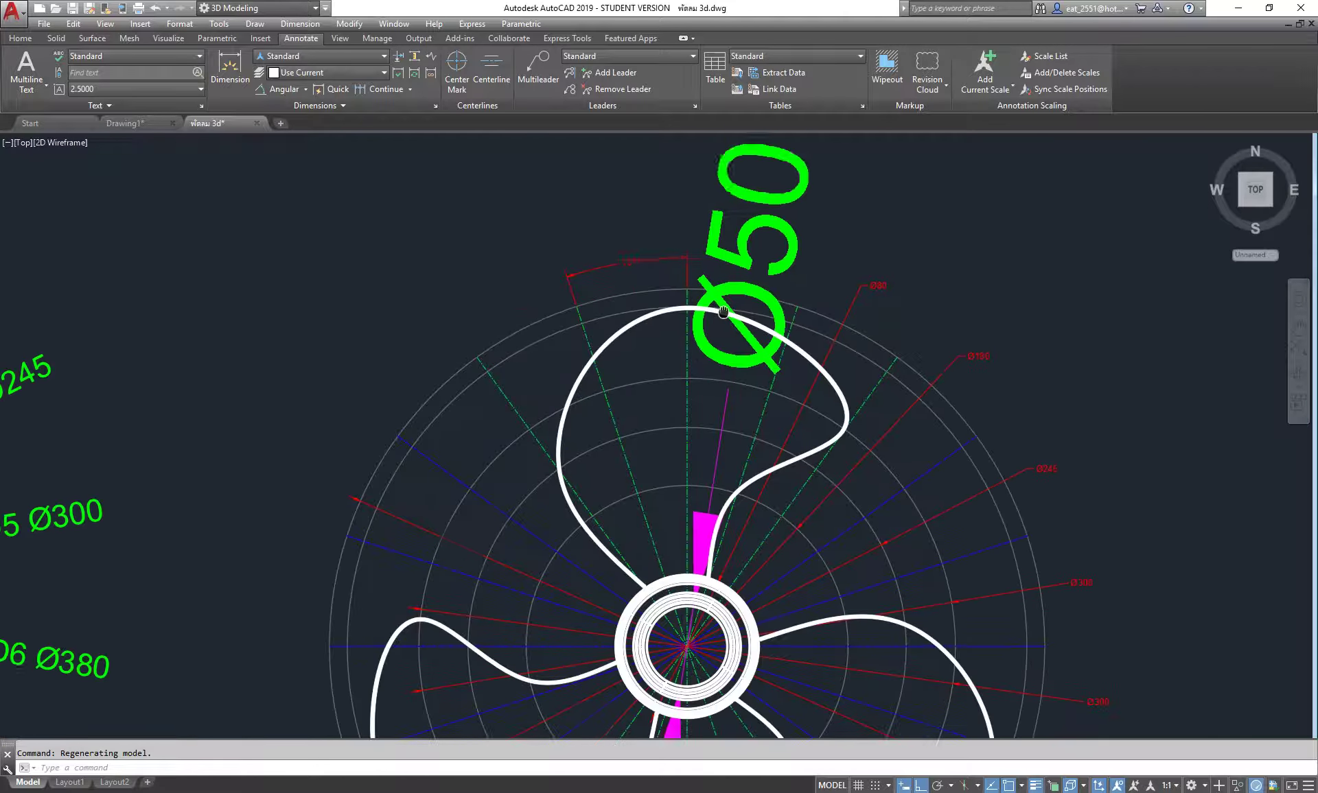
{"action": "scroll", "coordinate": [726, 235], "scroll_direction": "down", "scroll_amount": 3}
Reselect the enlarged Ø50 dimension and undo the ISO-25 style change
{"action": "left_click", "coordinate": [742, 206]}
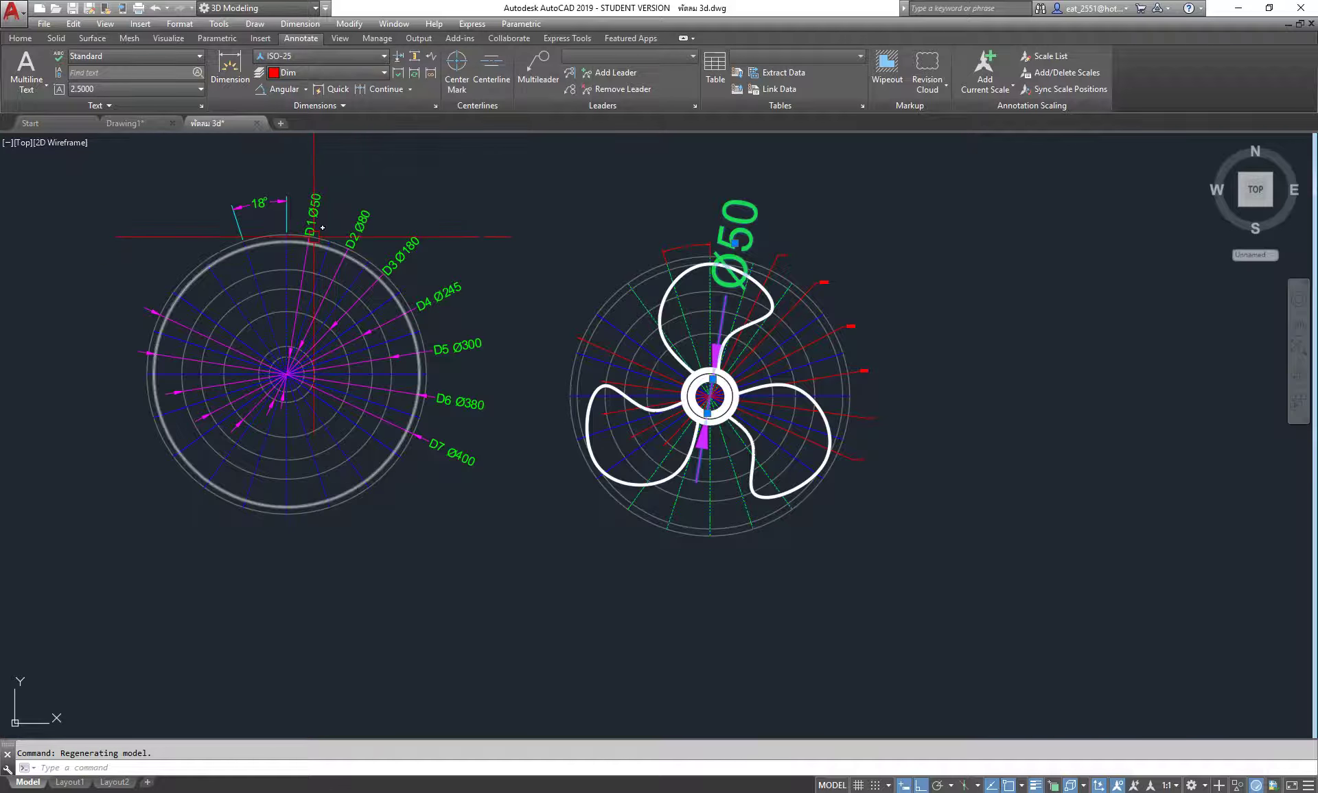
{"action": "middle_click_drag", "start_coordinate": [321, 203], "coordinate": [336, 244]}
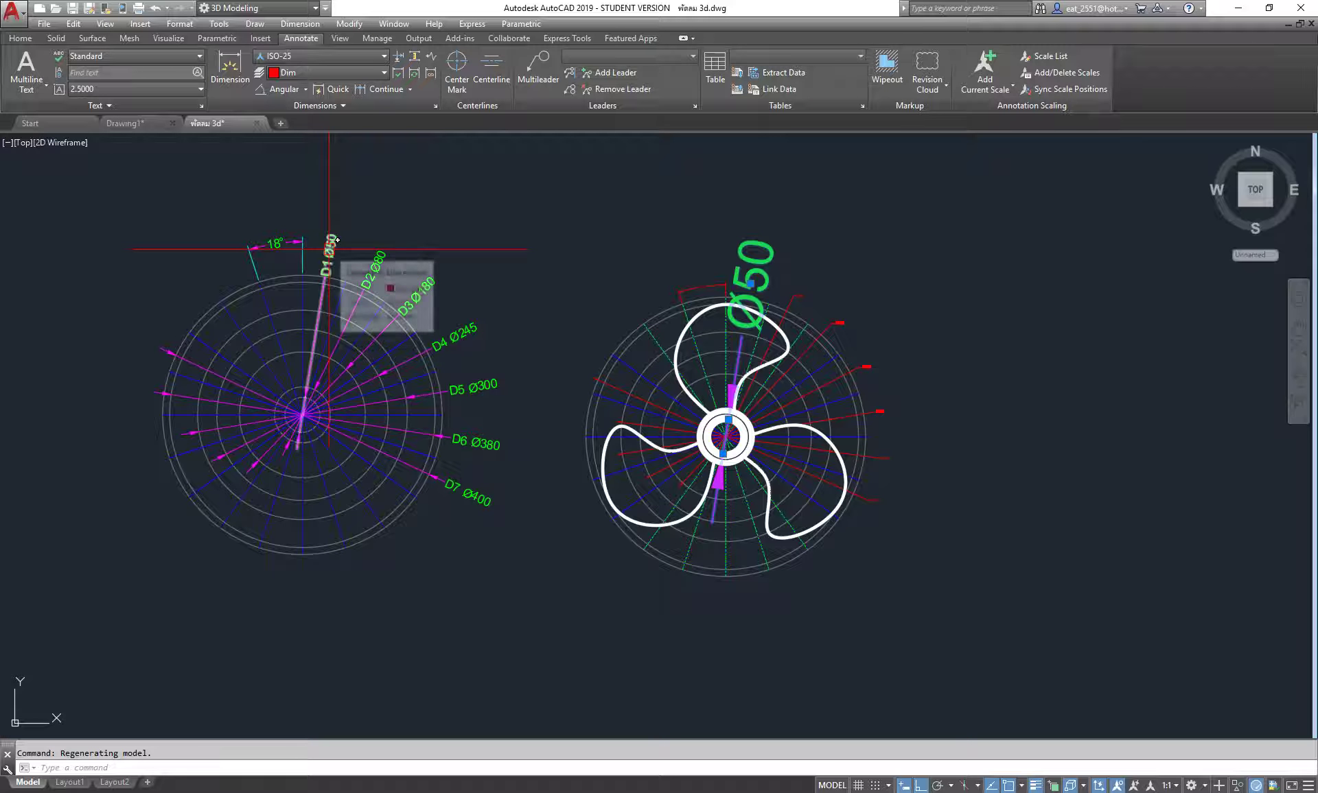
{"action": "key", "text": "Escape"}
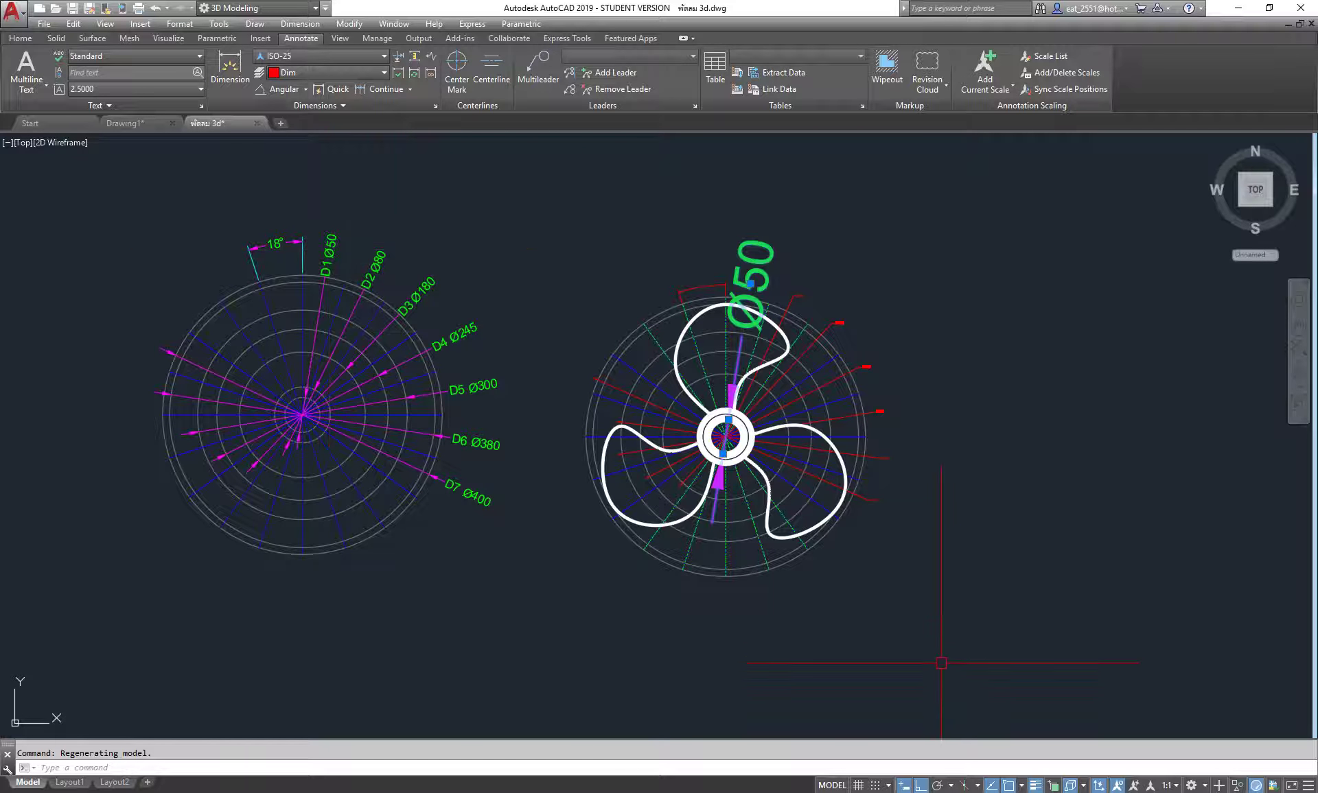
{"action": "left_click", "coordinate": [758, 273]}
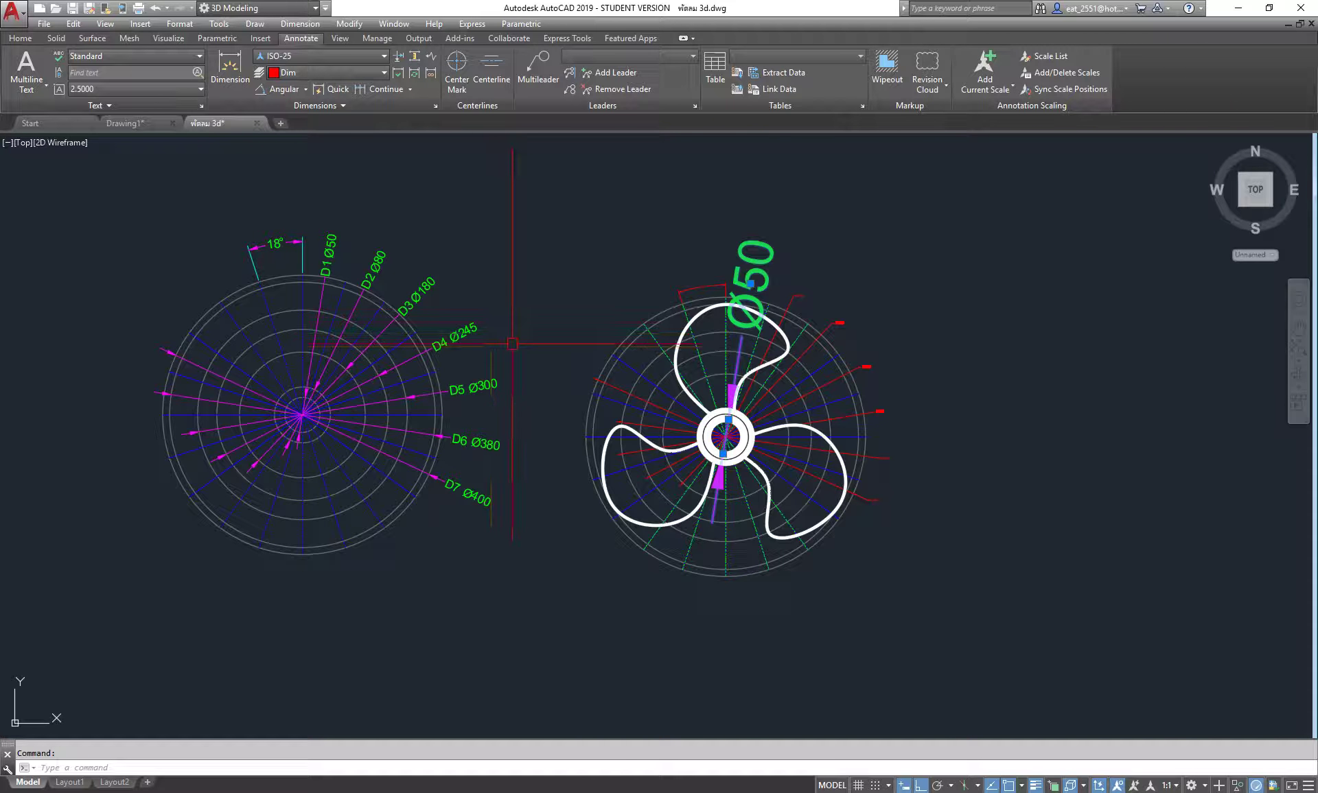
{"action": "scroll", "coordinate": [729, 425], "scroll_direction": "up", "scroll_amount": 2}
{"action": "key", "text": "ctrl+z"}
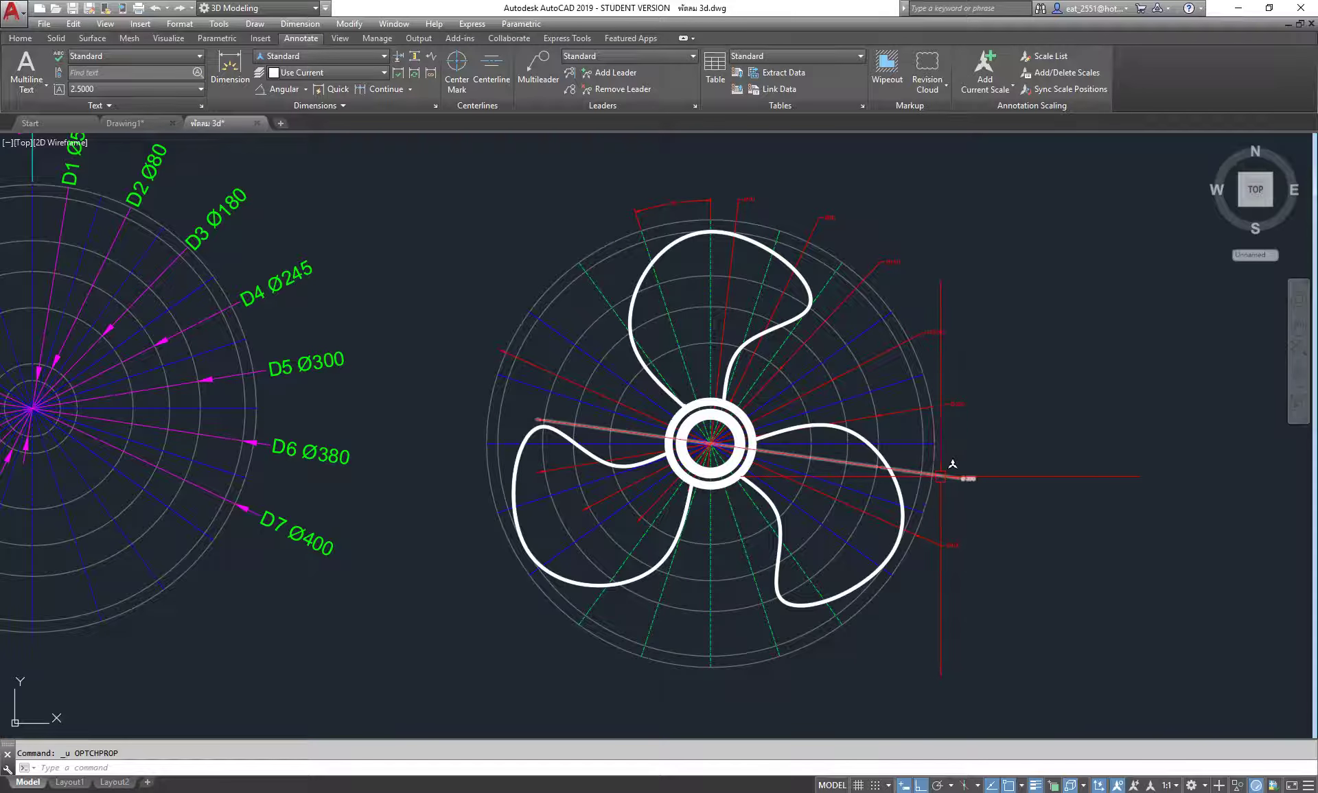
Change the annotation scale and select the top dimension, keeping it in Standard style
{"action": "left_click", "coordinate": [1175, 786]}
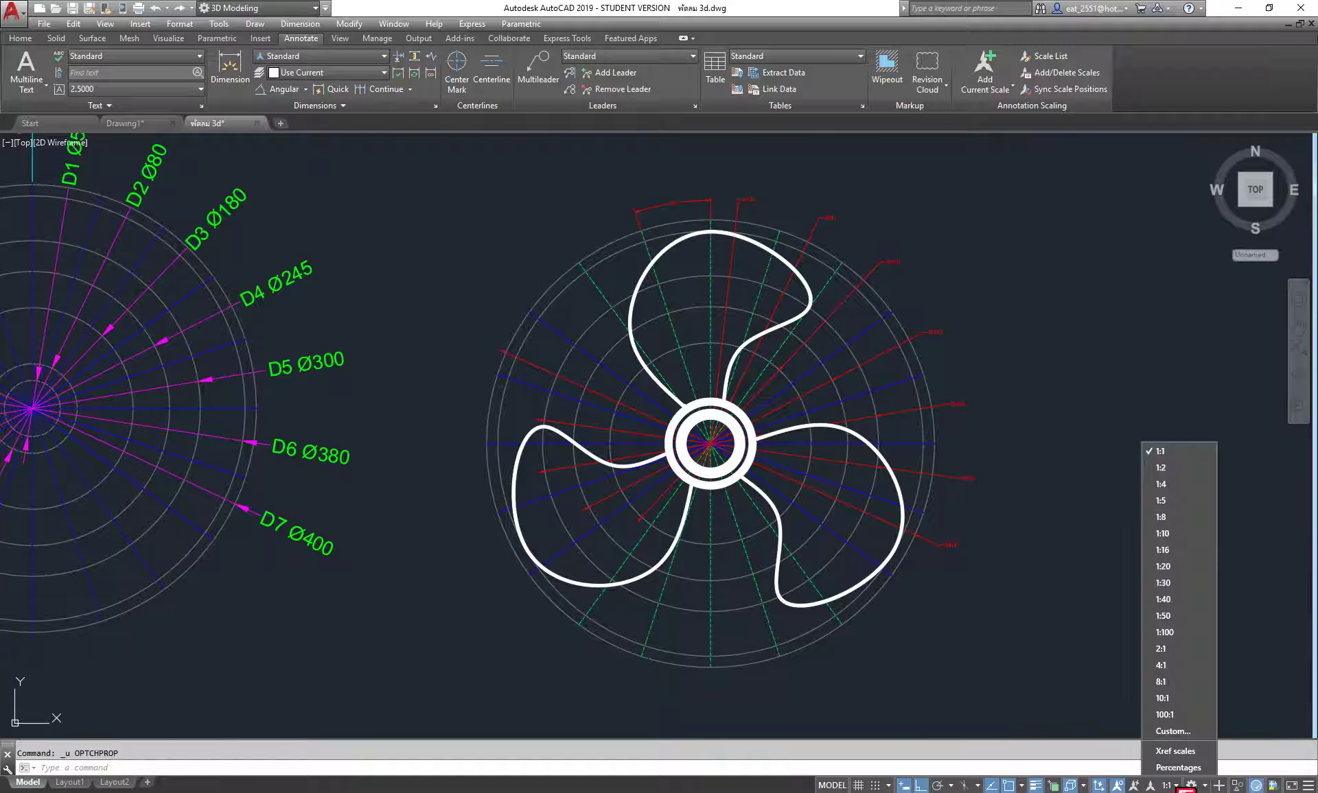
{"action": "left_click", "coordinate": [1182, 699]}
{"action": "left_click", "coordinate": [746, 200]}
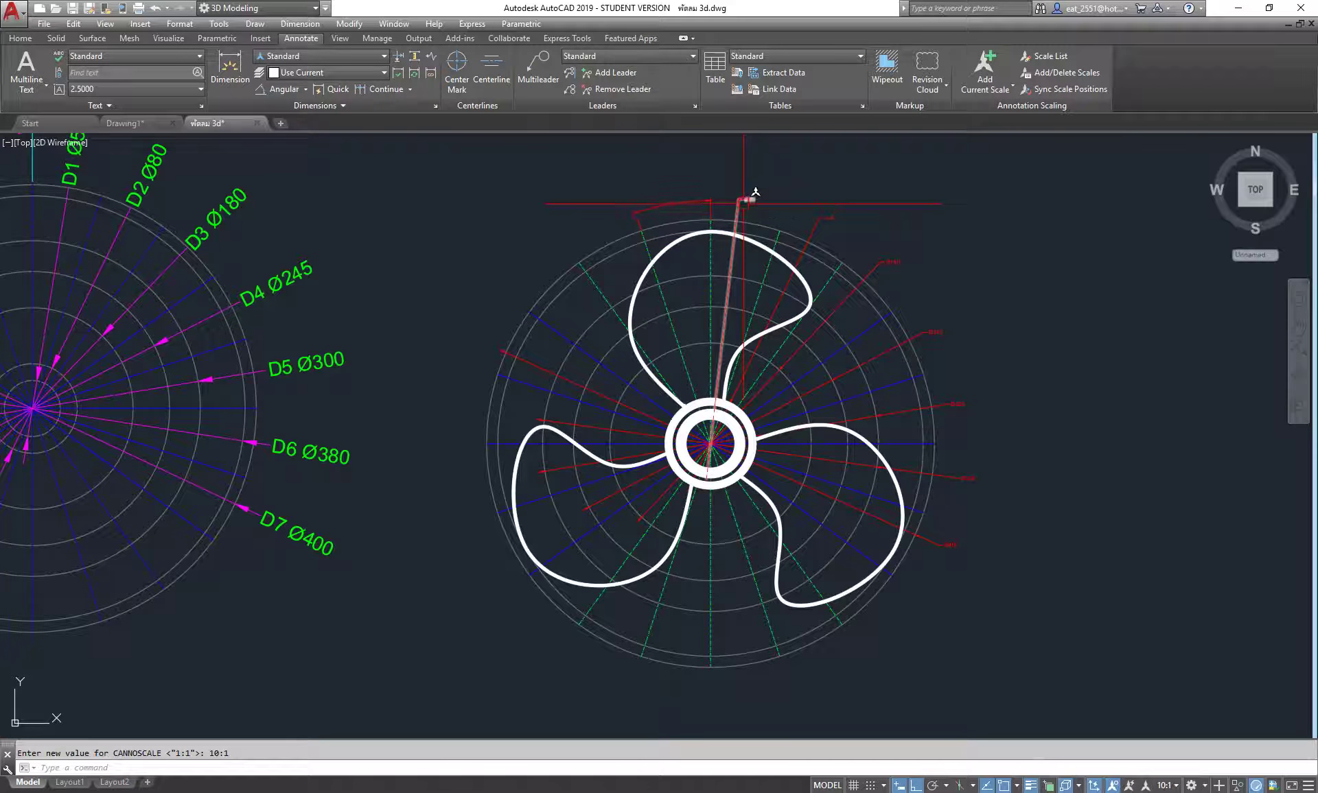
{"action": "left_click", "coordinate": [317, 56]}
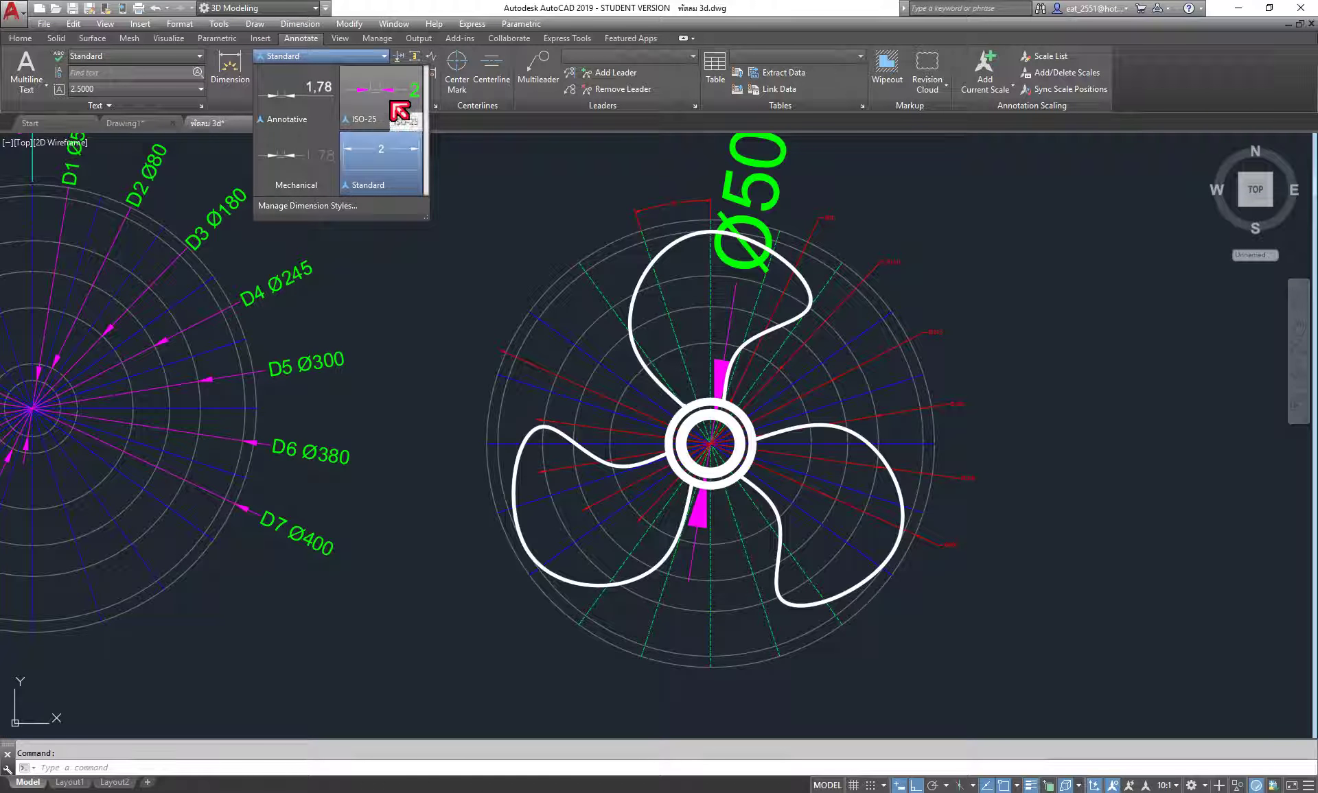
{"action": "left_click", "coordinate": [519, 206]}
Move the Ø80 dimension's leader end and restyle it as ISO-25
{"action": "middle_click_drag", "start_coordinate": [519, 195], "coordinate": [515, 256]}
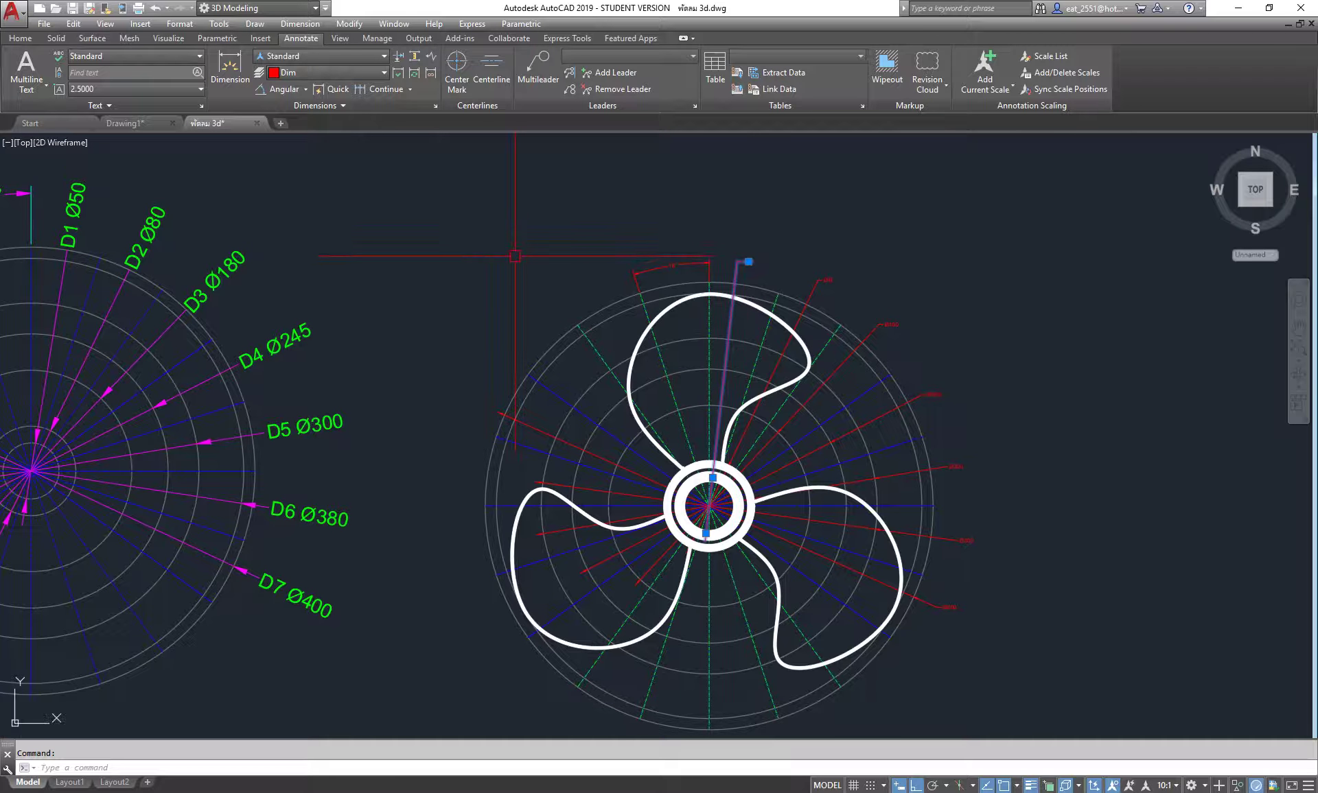
{"action": "left_click", "coordinate": [748, 262]}
{"action": "left_click", "coordinate": [829, 280]}
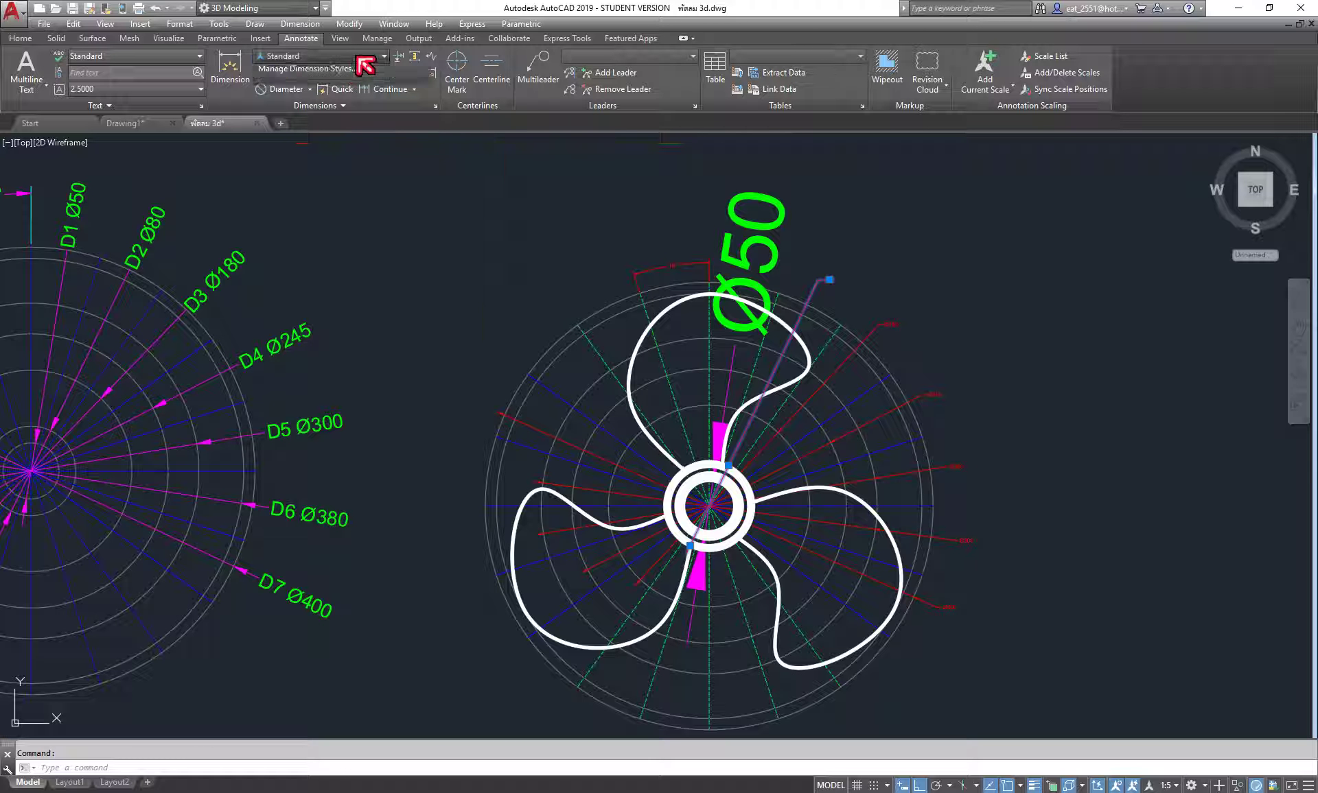
{"action": "left_click", "coordinate": [360, 58]}
{"action": "left_click", "coordinate": [368, 195]}
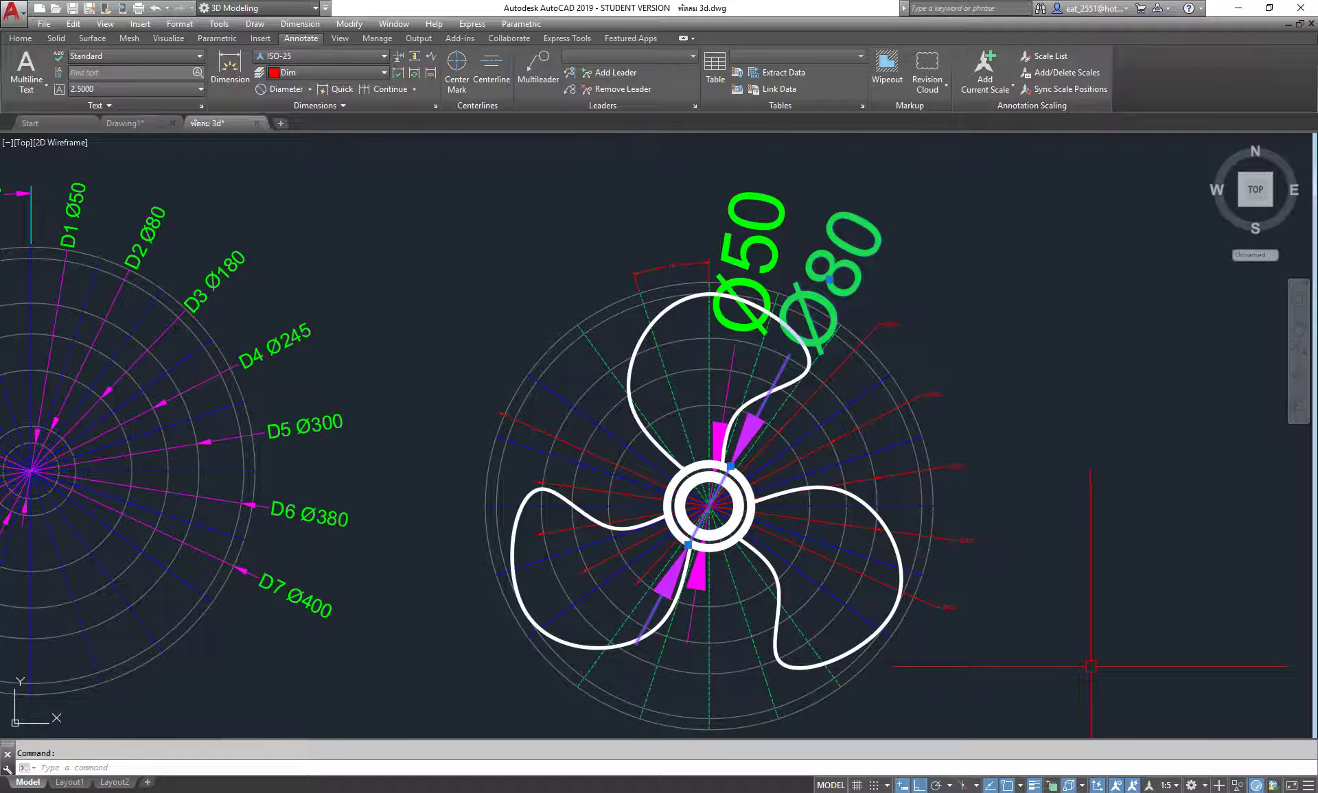
Turn on annotation autoscale (ANNOAUTOSCALE 4) and select the remaining diameter dimensions
{"action": "left_click", "coordinate": [1133, 786]}
{"action": "key", "text": "Escape"}
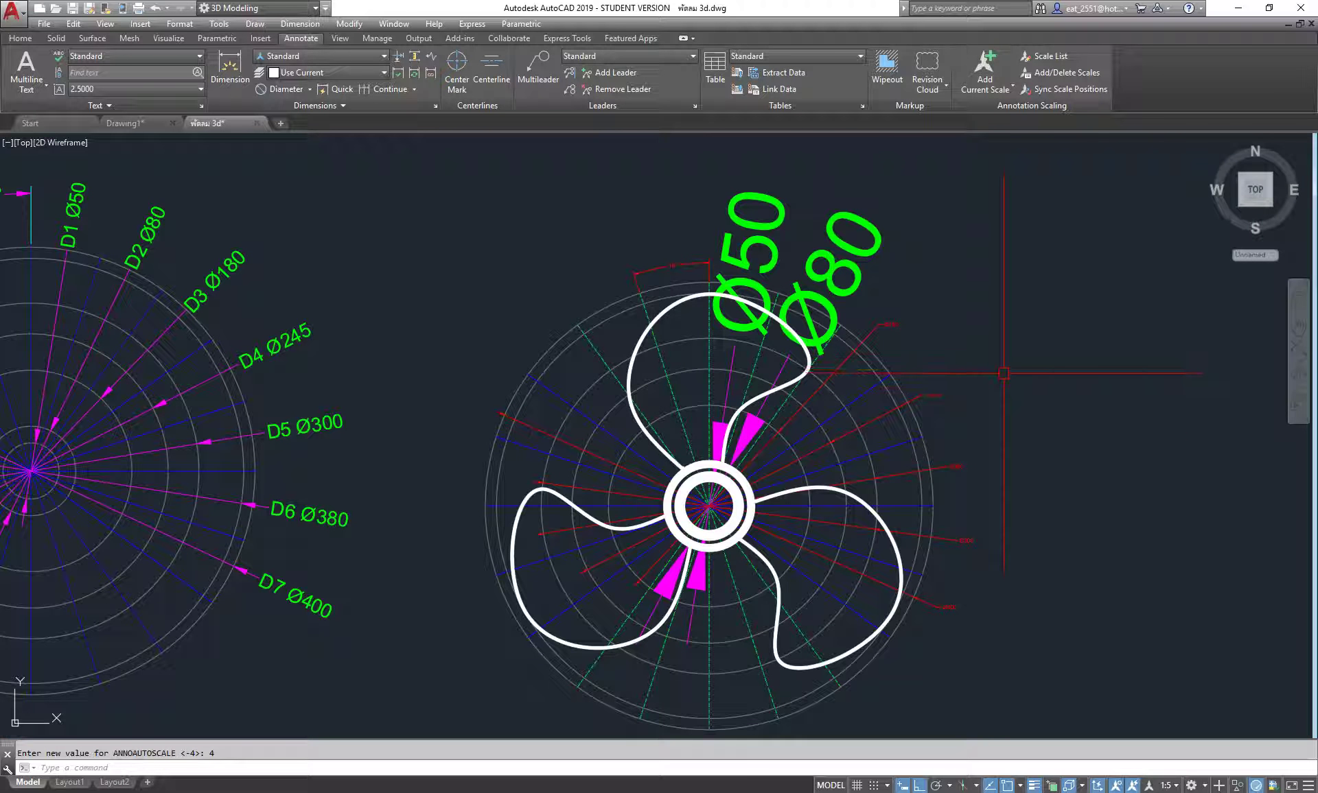
{"action": "left_click", "coordinate": [887, 328]}
{"action": "left_click", "coordinate": [933, 397]}
{"action": "left_click", "coordinate": [954, 468]}
{"action": "left_click", "coordinate": [962, 540]}
{"action": "left_click", "coordinate": [946, 605]}
{"action": "left_click", "coordinate": [384, 56]}
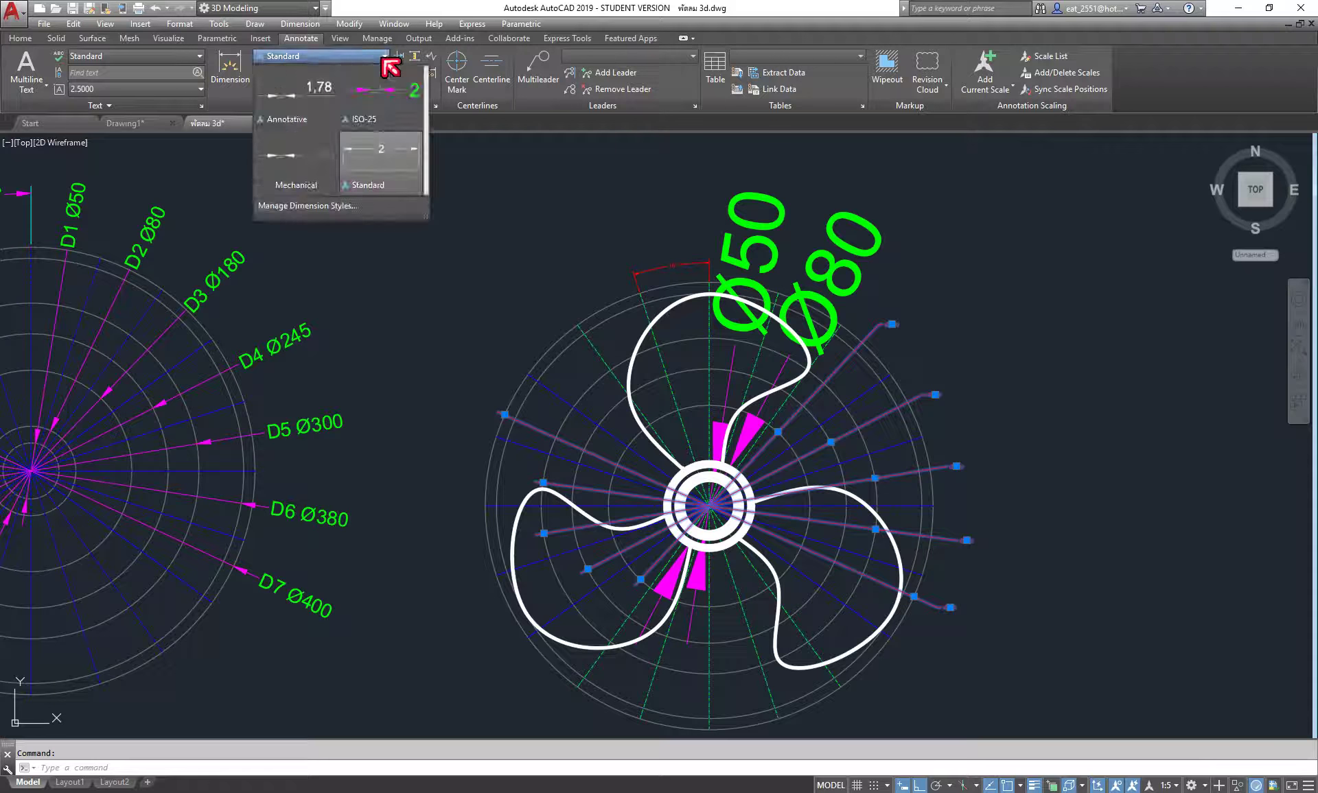
Restyle the selected dimensions as ISO-25, then switch annotation scale to 1:4 and back to 1:5
{"action": "left_click", "coordinate": [388, 103]}
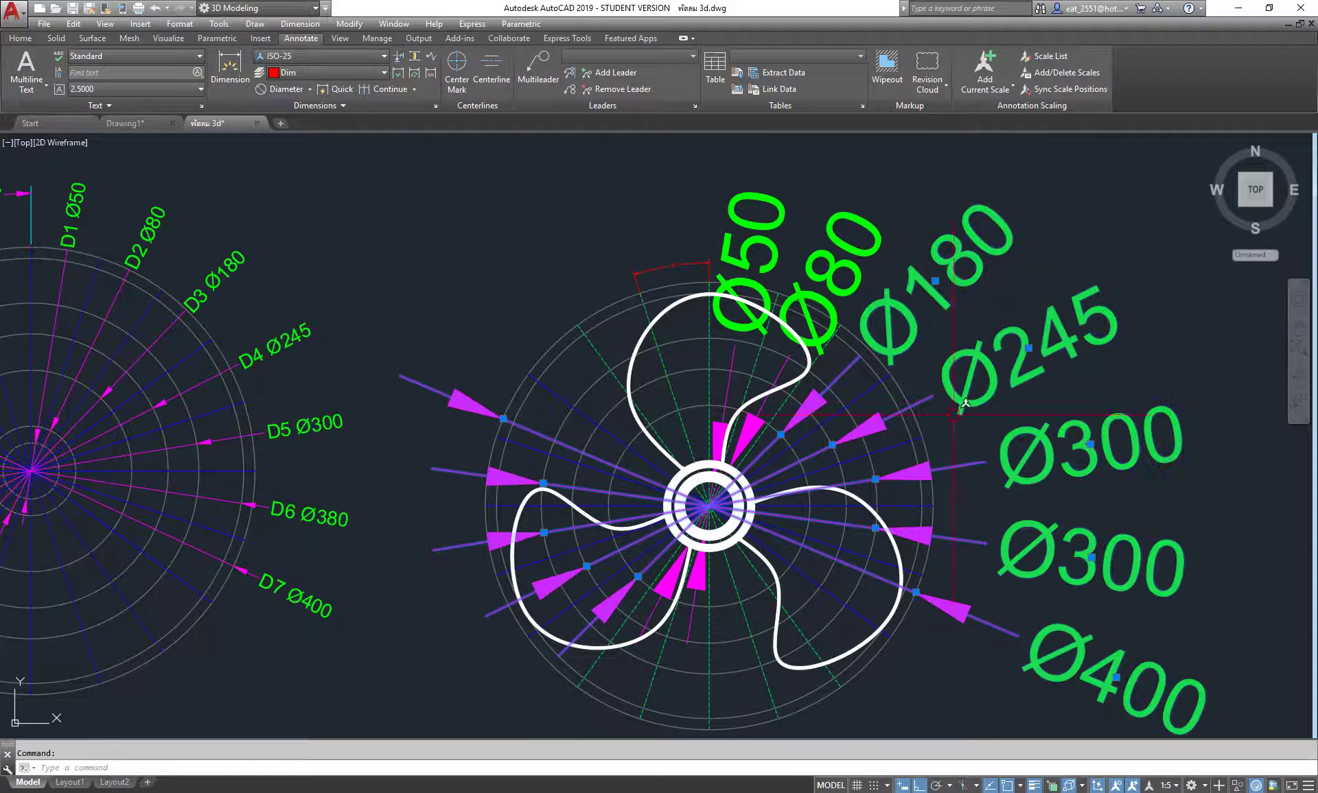
{"action": "left_click", "coordinate": [1179, 787]}
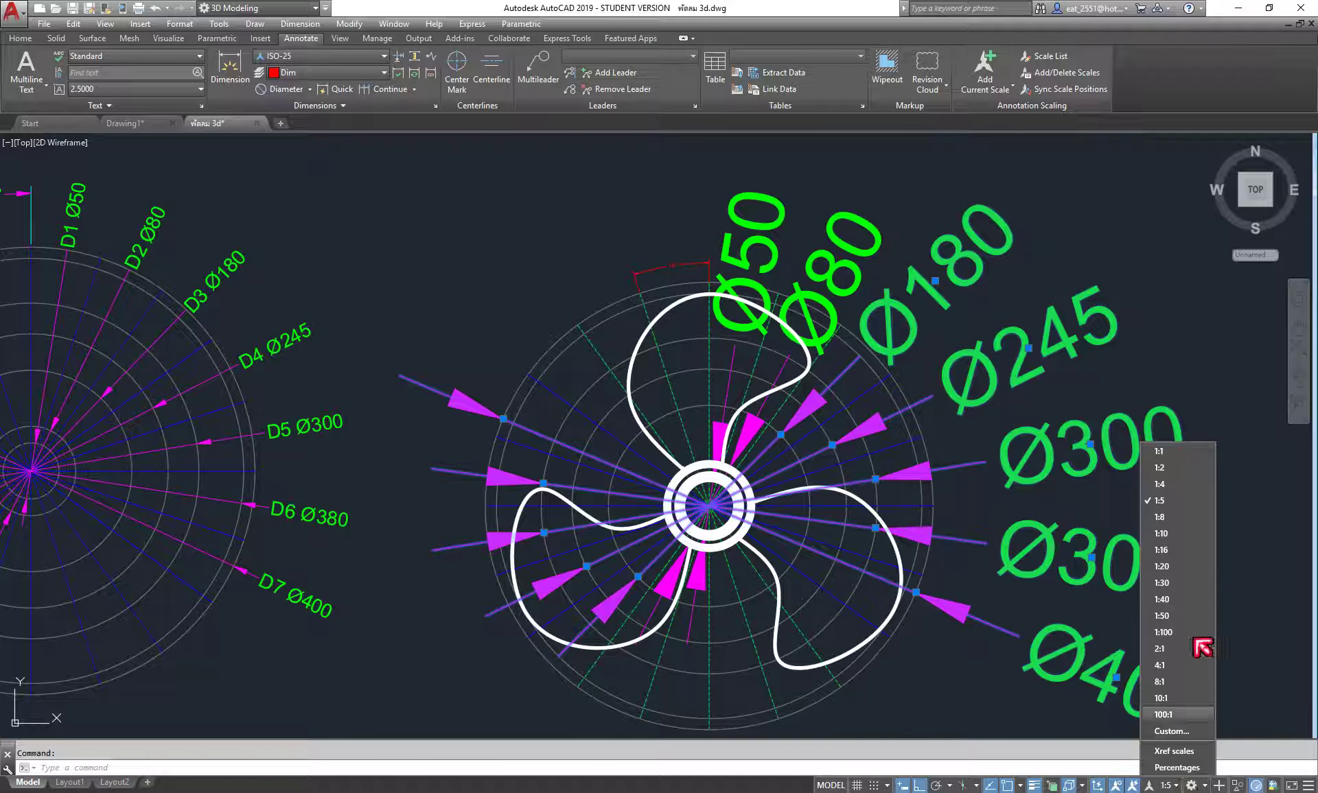
{"action": "left_click", "coordinate": [1179, 484]}
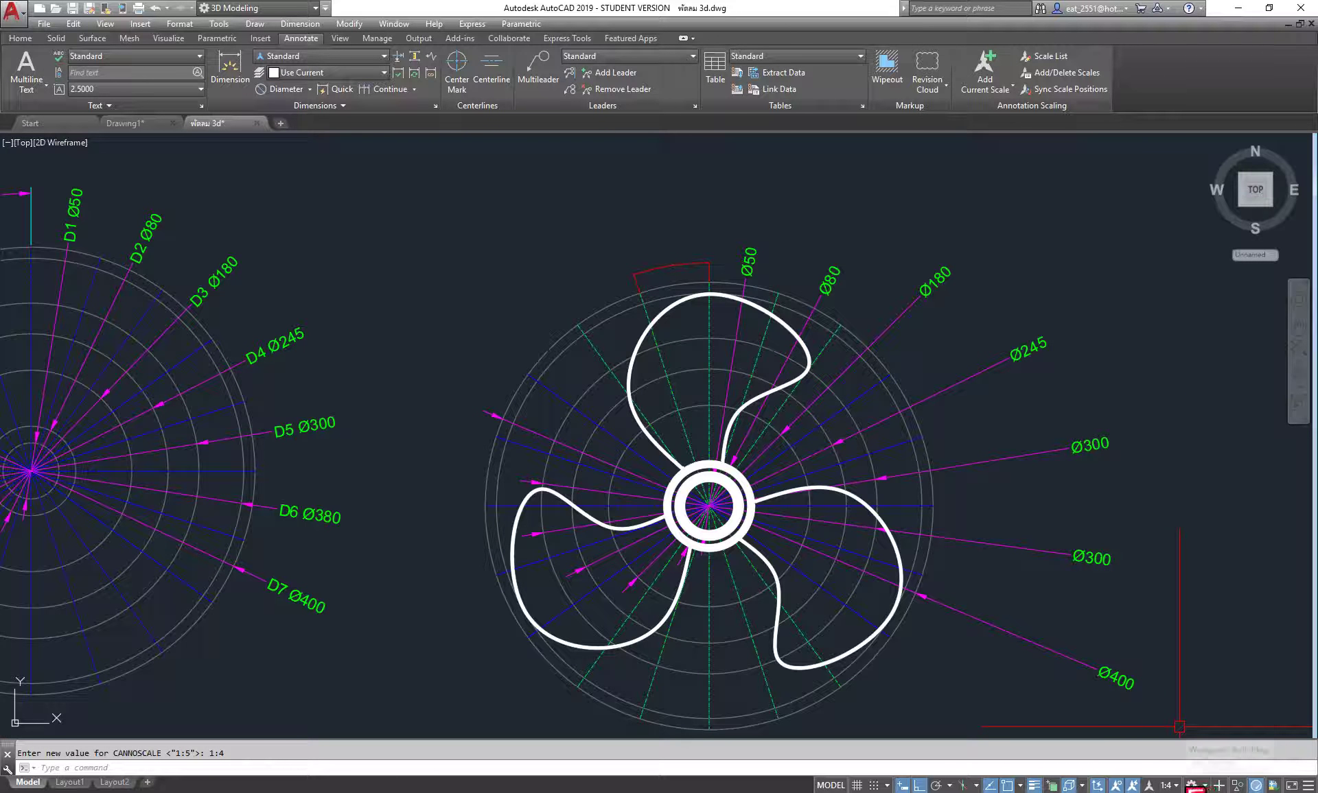
{"action": "left_click", "coordinate": [1168, 786]}
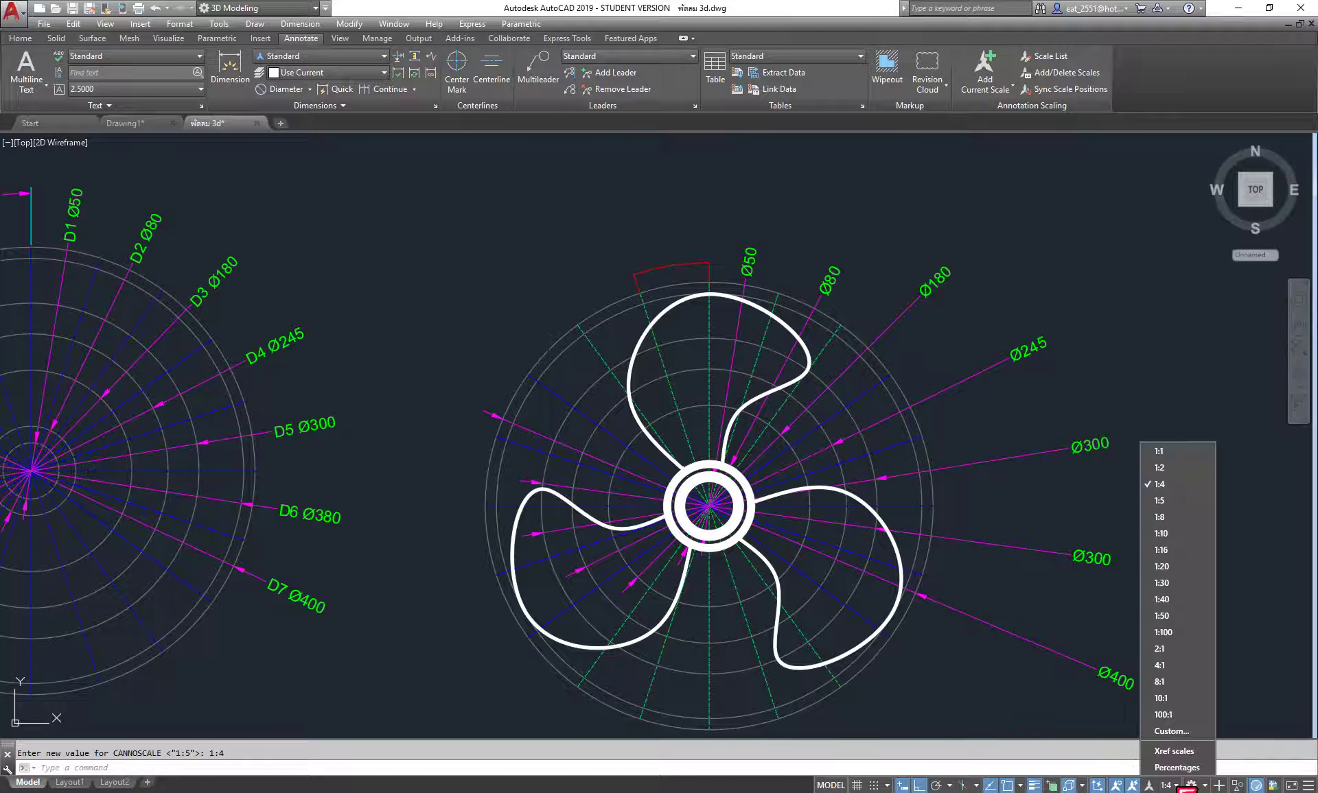
{"action": "left_click", "coordinate": [1179, 501]}
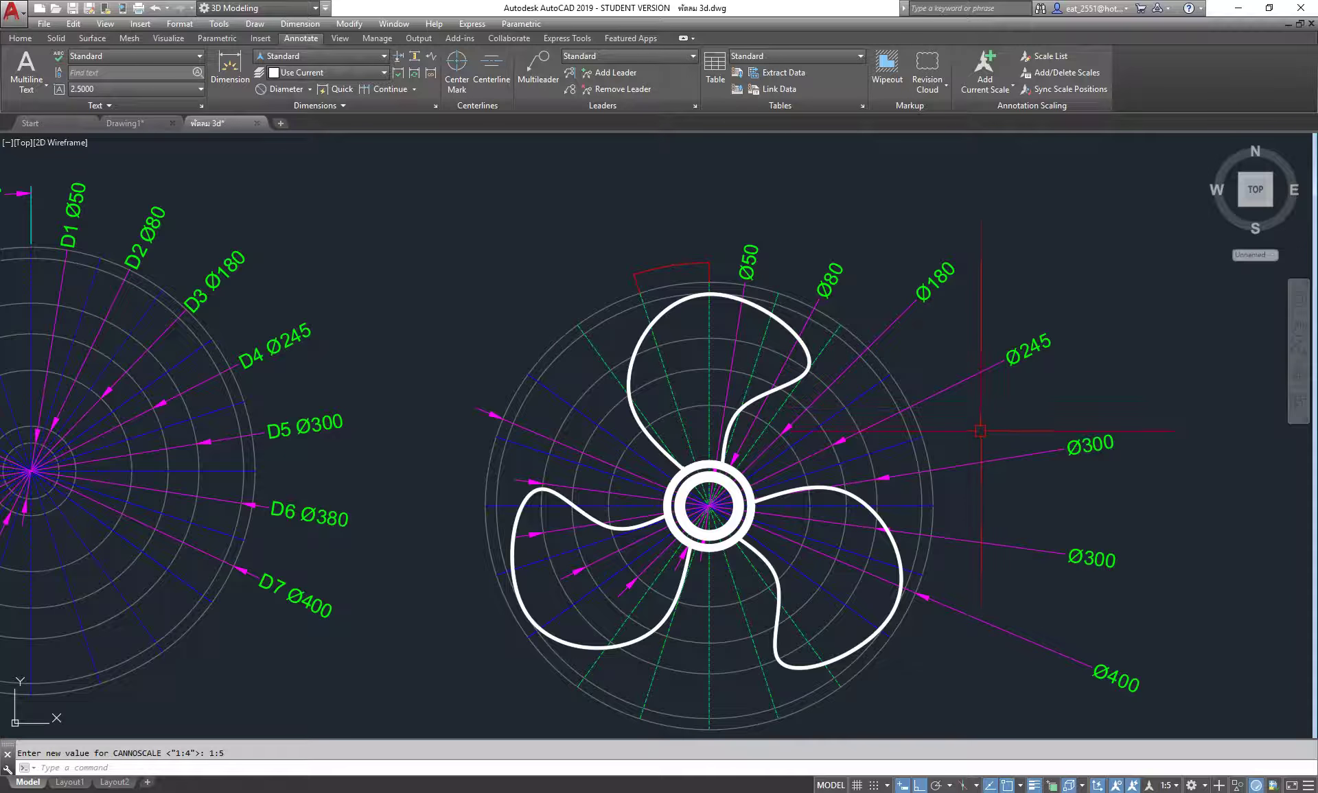
{"action": "middle_click_drag", "start_coordinate": [980, 431], "coordinate": [970, 391]}
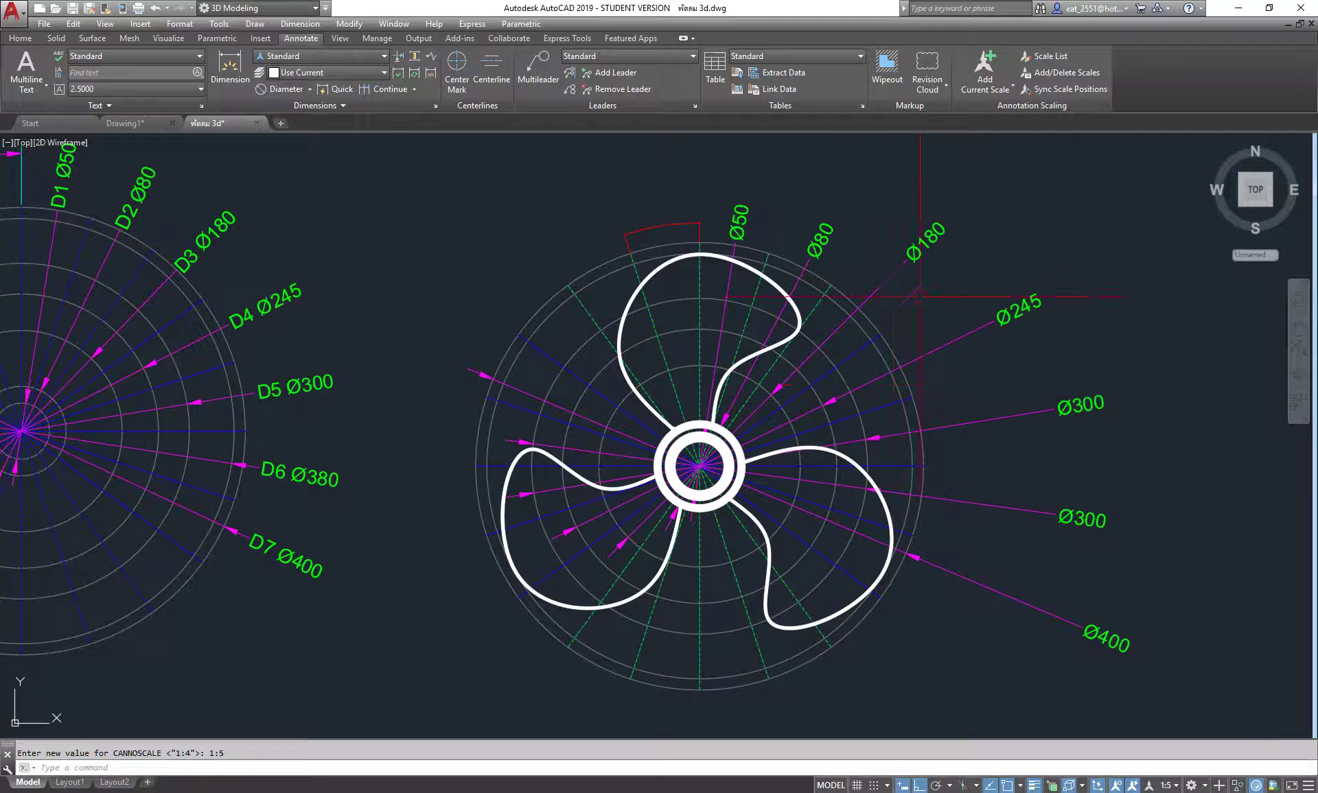
Turn off annotation autoscale and move the Ø245 label nearer the circle
{"action": "left_click", "coordinate": [903, 264]}
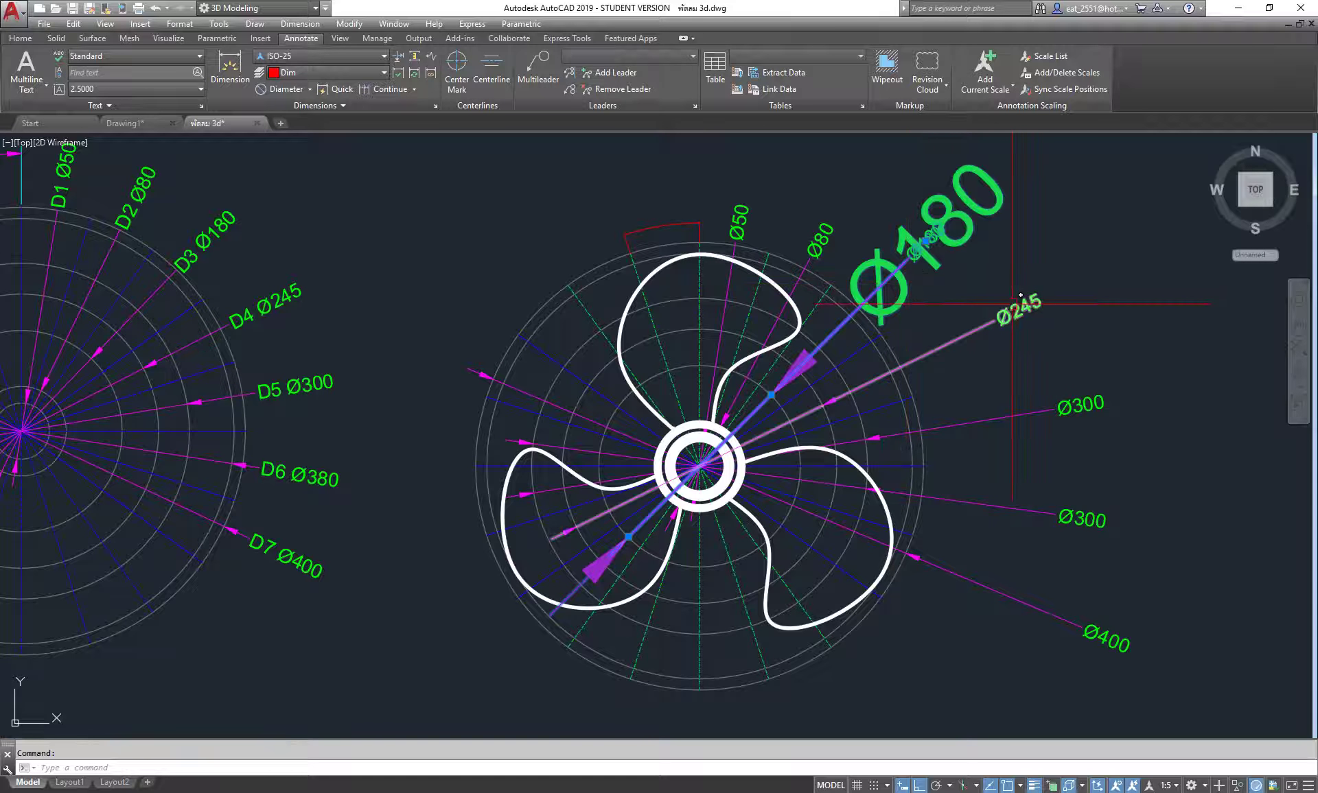
{"action": "key", "text": "Escape"}
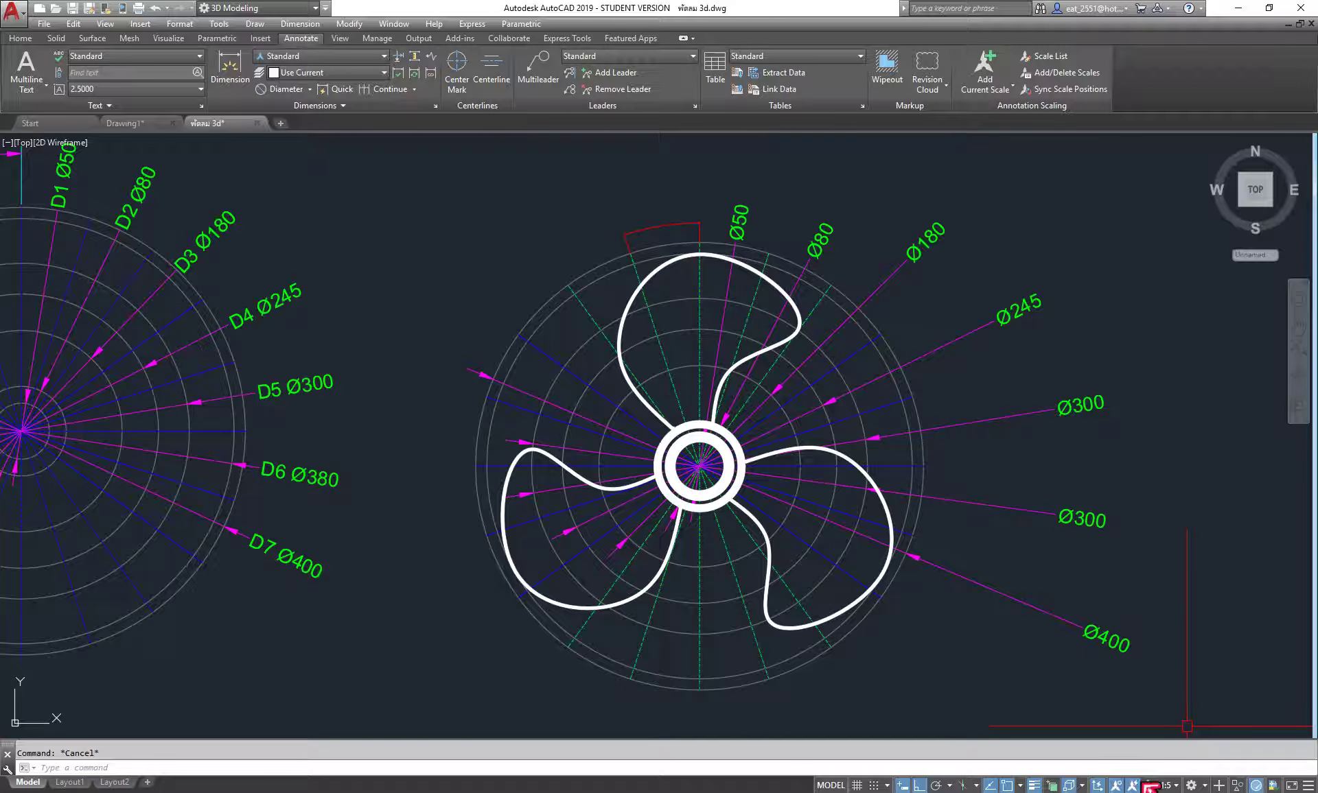
{"action": "left_click", "coordinate": [1136, 786]}
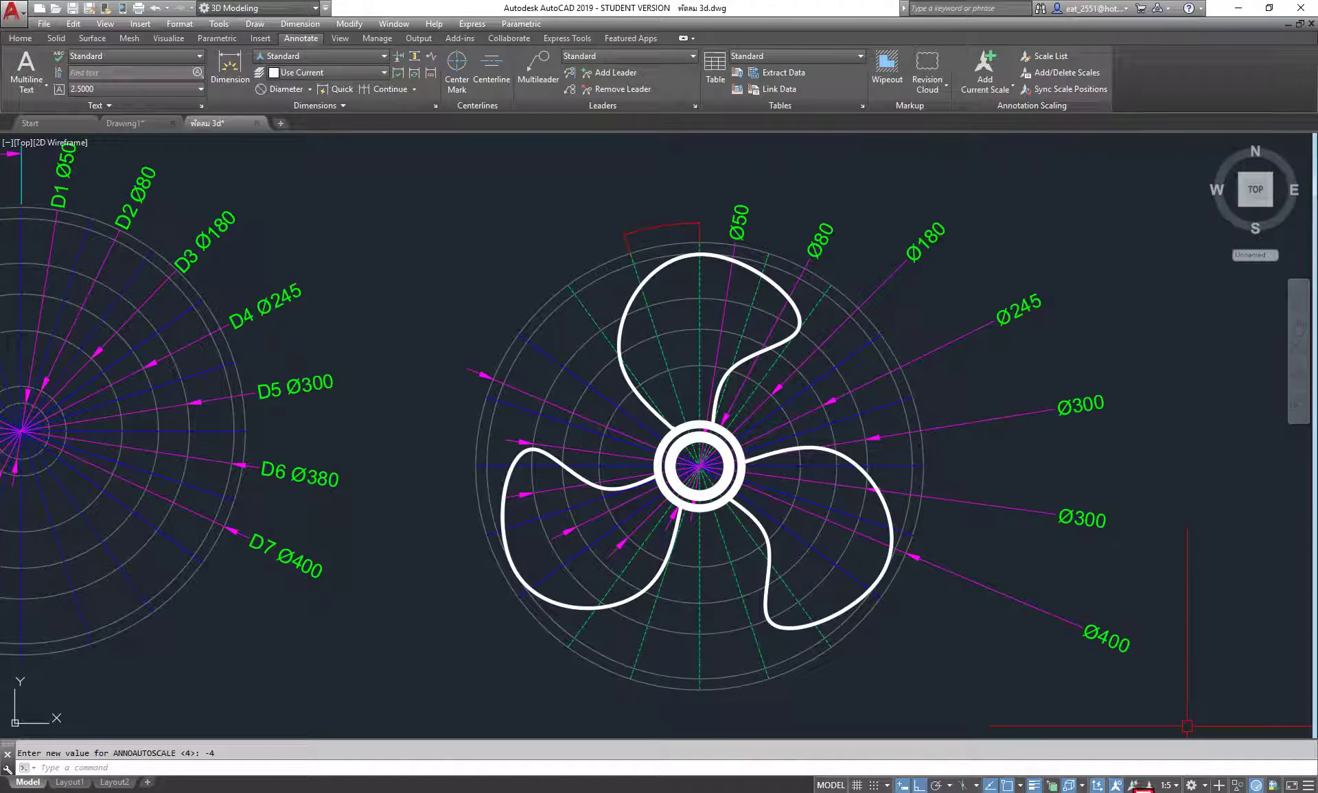
{"action": "left_click", "coordinate": [1022, 307]}
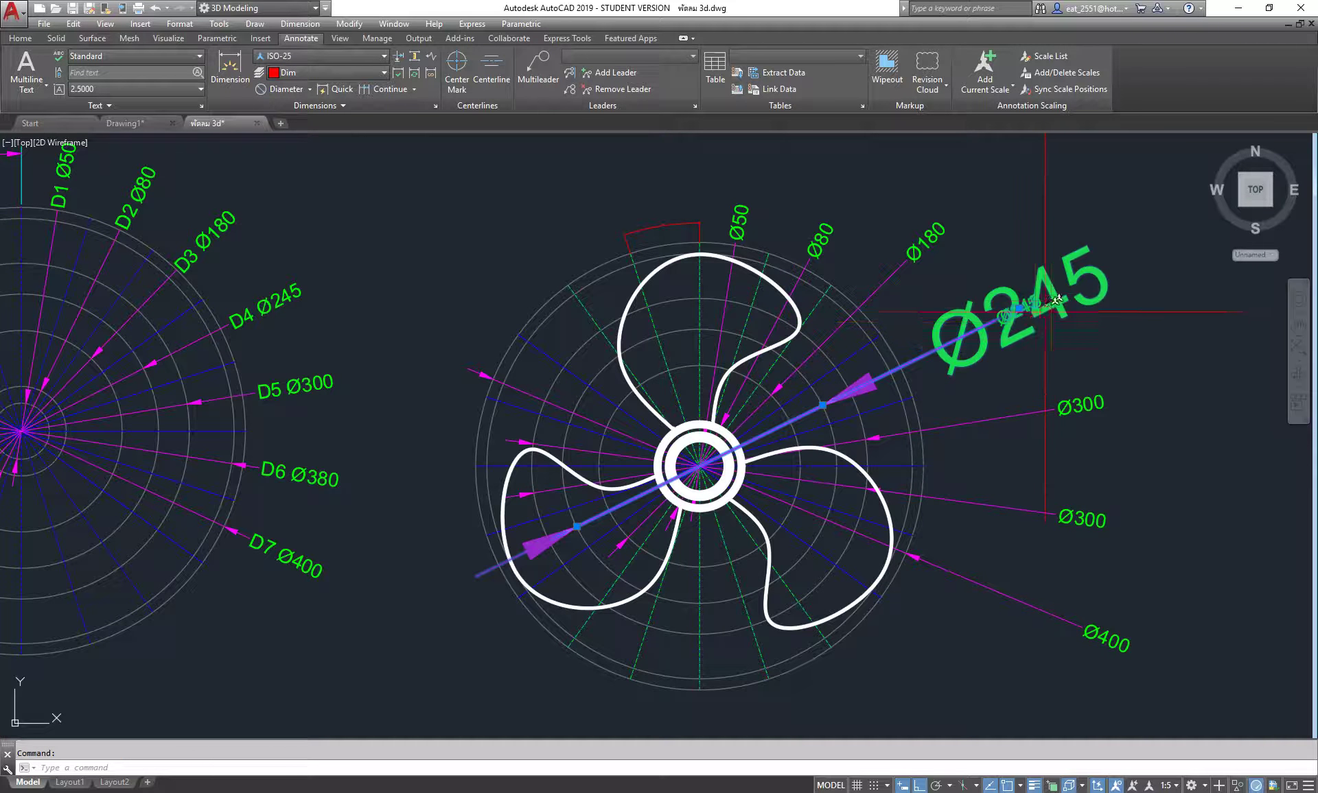
{"action": "left_click", "coordinate": [1018, 308]}
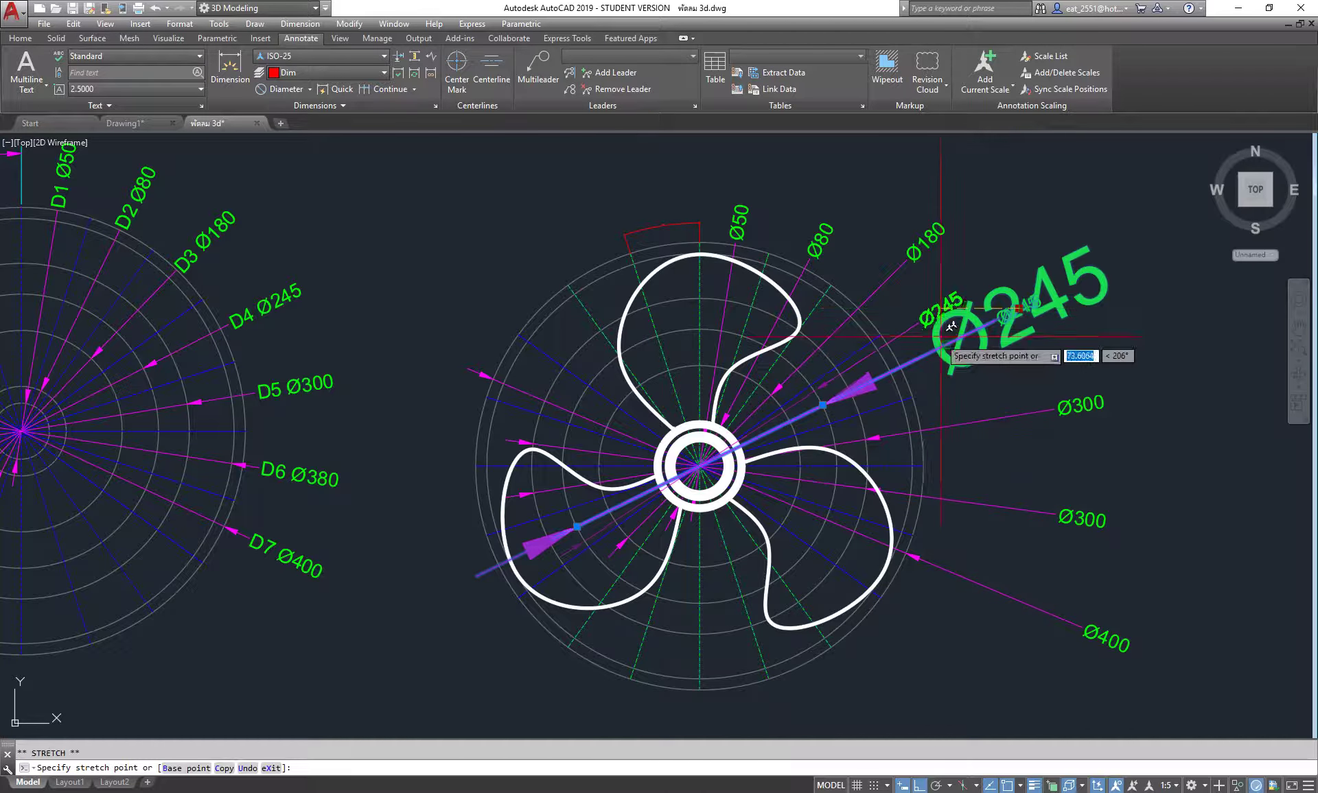
{"action": "left_click", "coordinate": [949, 343]}
{"action": "key", "text": "Escape"}
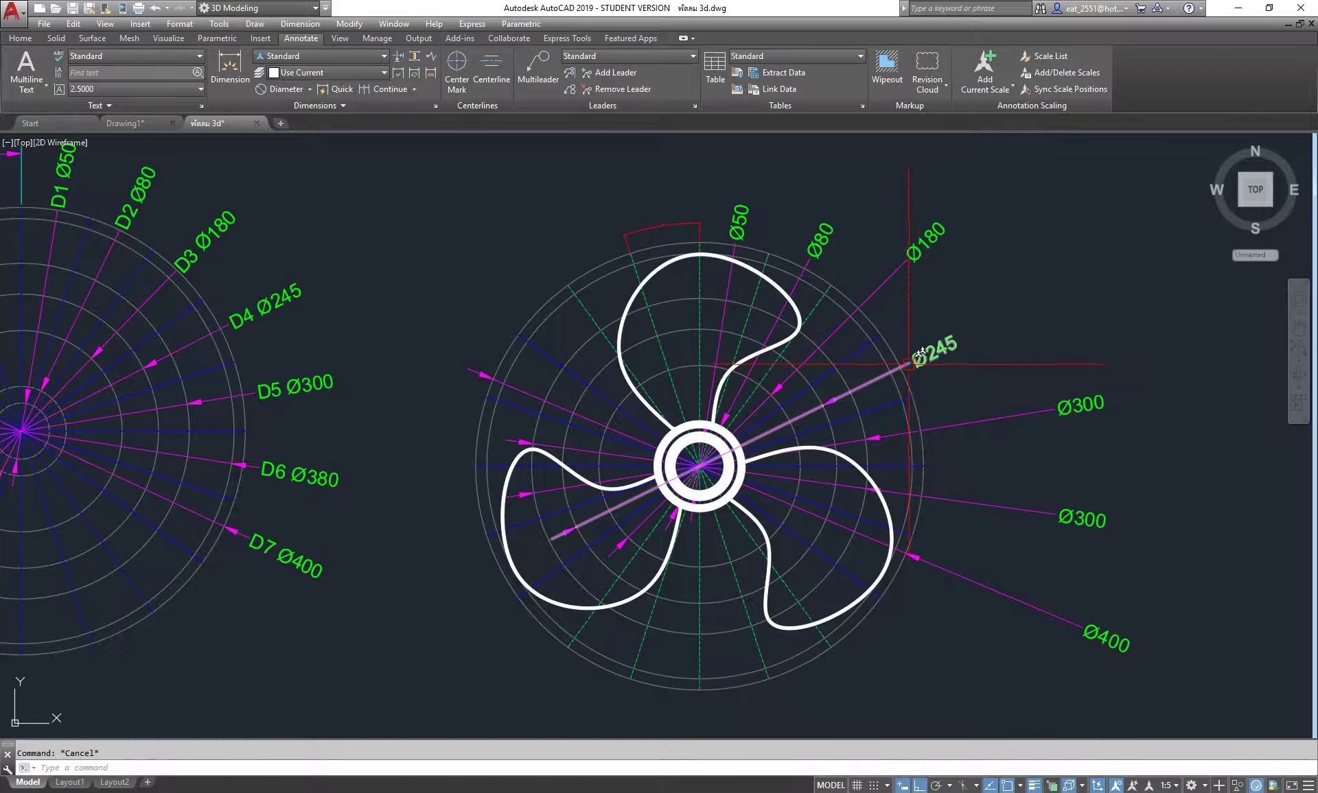
Reselect the Ø245 dimension and try stretching one of its grips, then cancel
{"action": "scroll", "coordinate": [915, 355], "scroll_direction": "up", "scroll_amount": 4}
{"action": "left_click", "coordinate": [976, 327]}
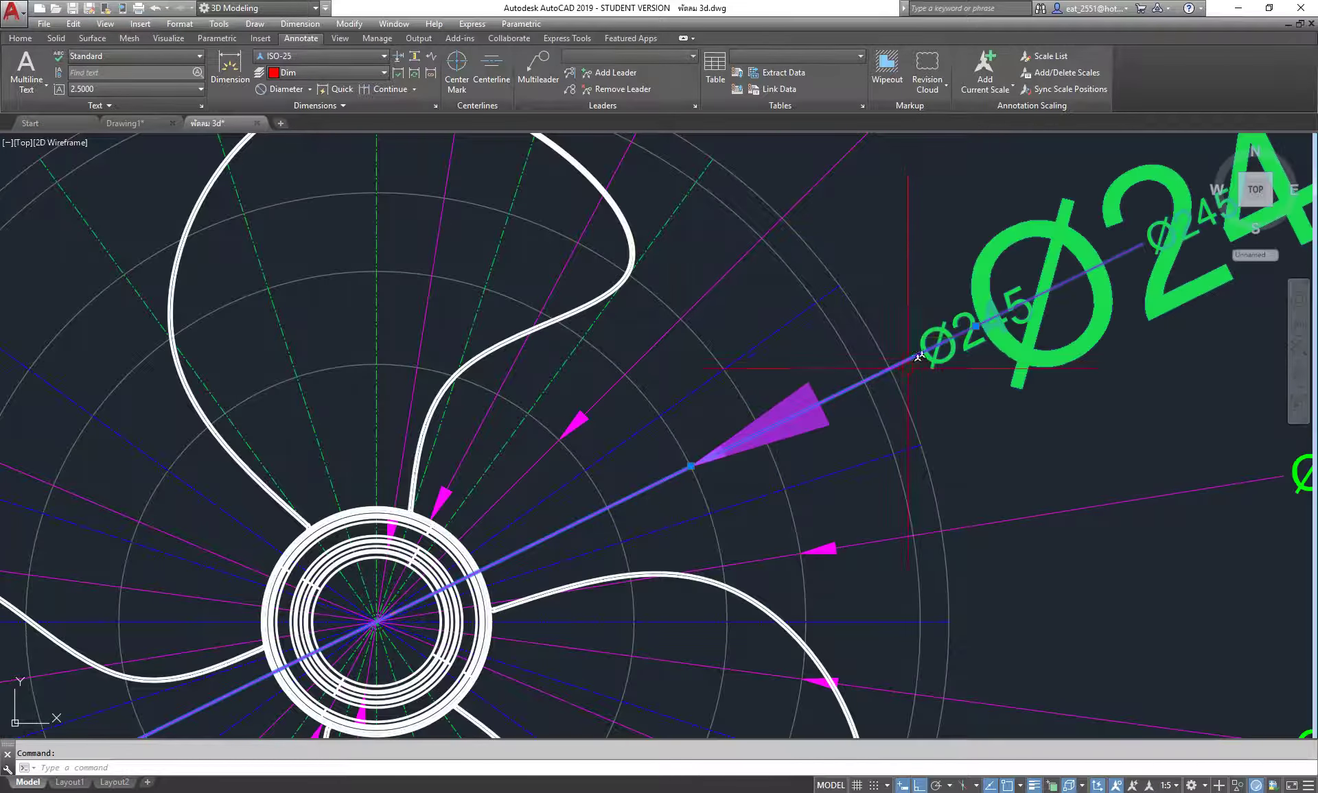
{"action": "scroll", "coordinate": [988, 322], "scroll_direction": "down", "scroll_amount": 2}
{"action": "left_click", "coordinate": [985, 322]}
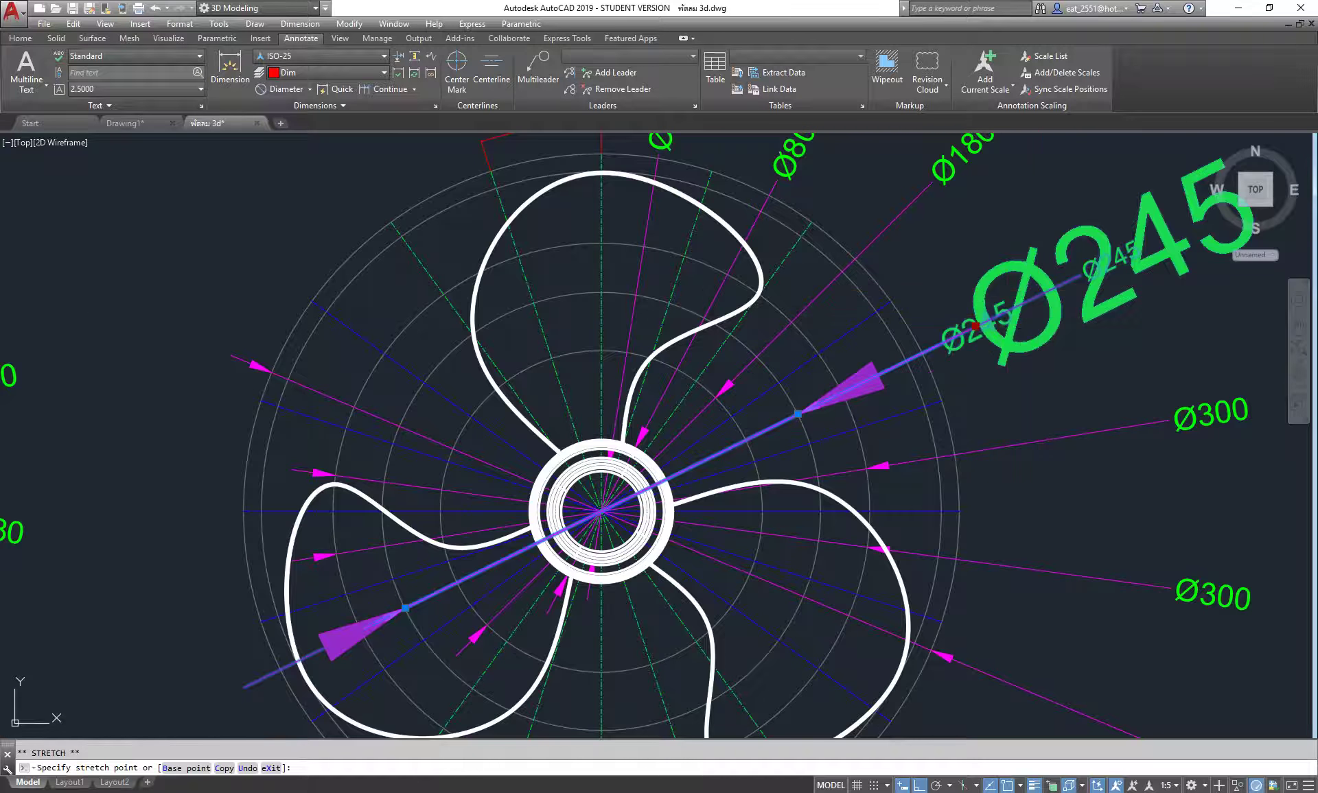
{"action": "key", "text": "Escape"}
{"action": "scroll", "coordinate": [1037, 379], "scroll_direction": "down", "scroll_amount": 1}
{"action": "scroll", "coordinate": [1098, 302], "scroll_direction": "down", "scroll_amount": 2}
{"action": "scroll", "coordinate": [938, 291], "scroll_direction": "up", "scroll_amount": 5}
Try moving the Ø180 label with ortho off (F8), then cancel
{"action": "left_click", "coordinate": [938, 290]}
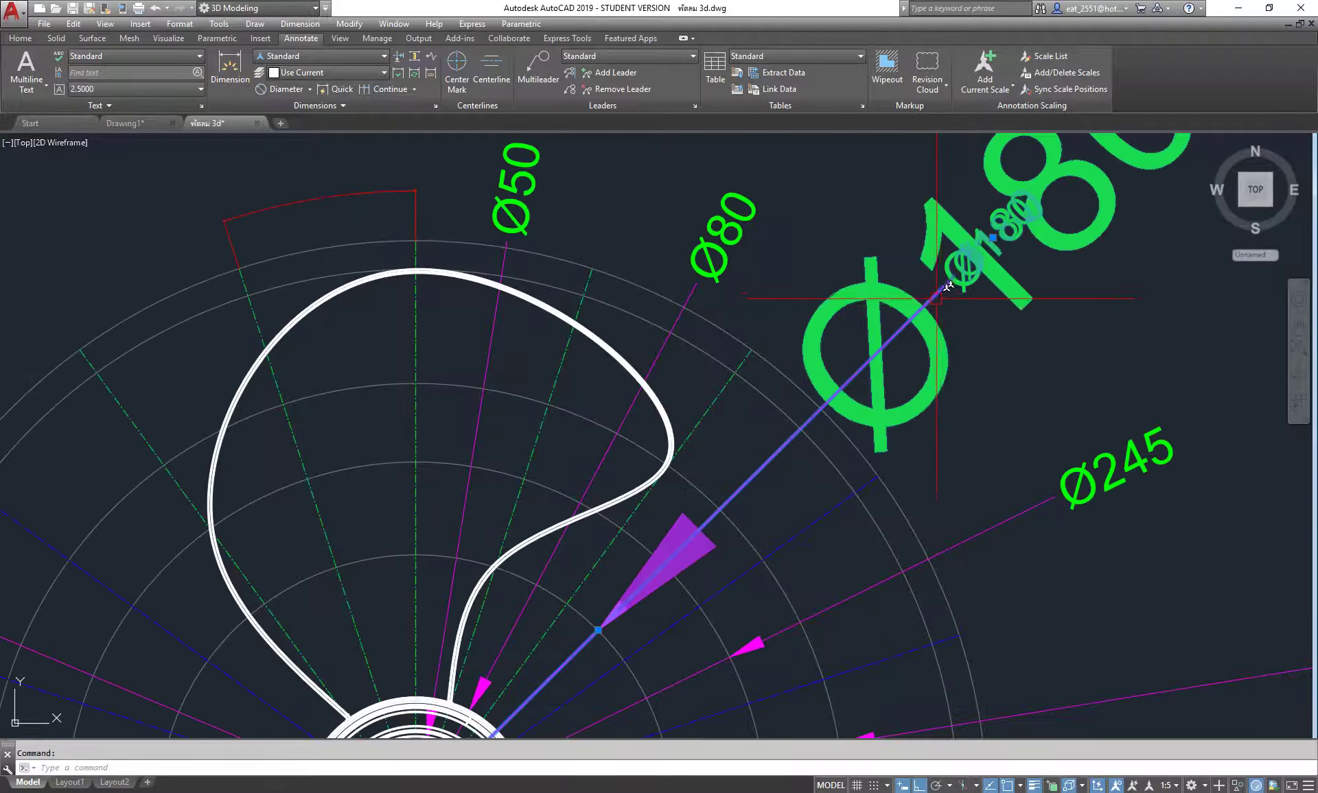
{"action": "left_click", "coordinate": [993, 238]}
{"action": "key", "text": "F8"}
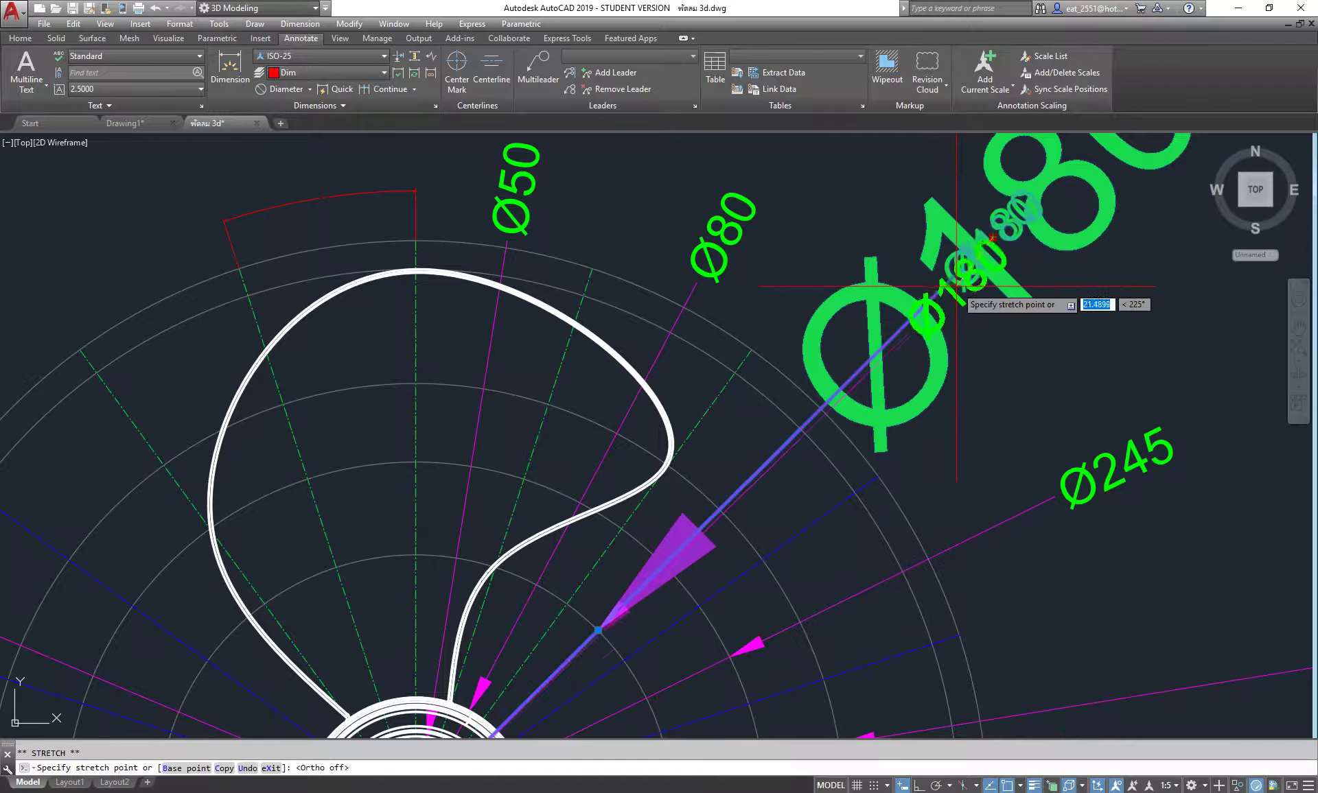
{"action": "key", "text": "Escape"}
{"action": "scroll", "coordinate": [934, 330], "scroll_direction": "down", "scroll_amount": 4}
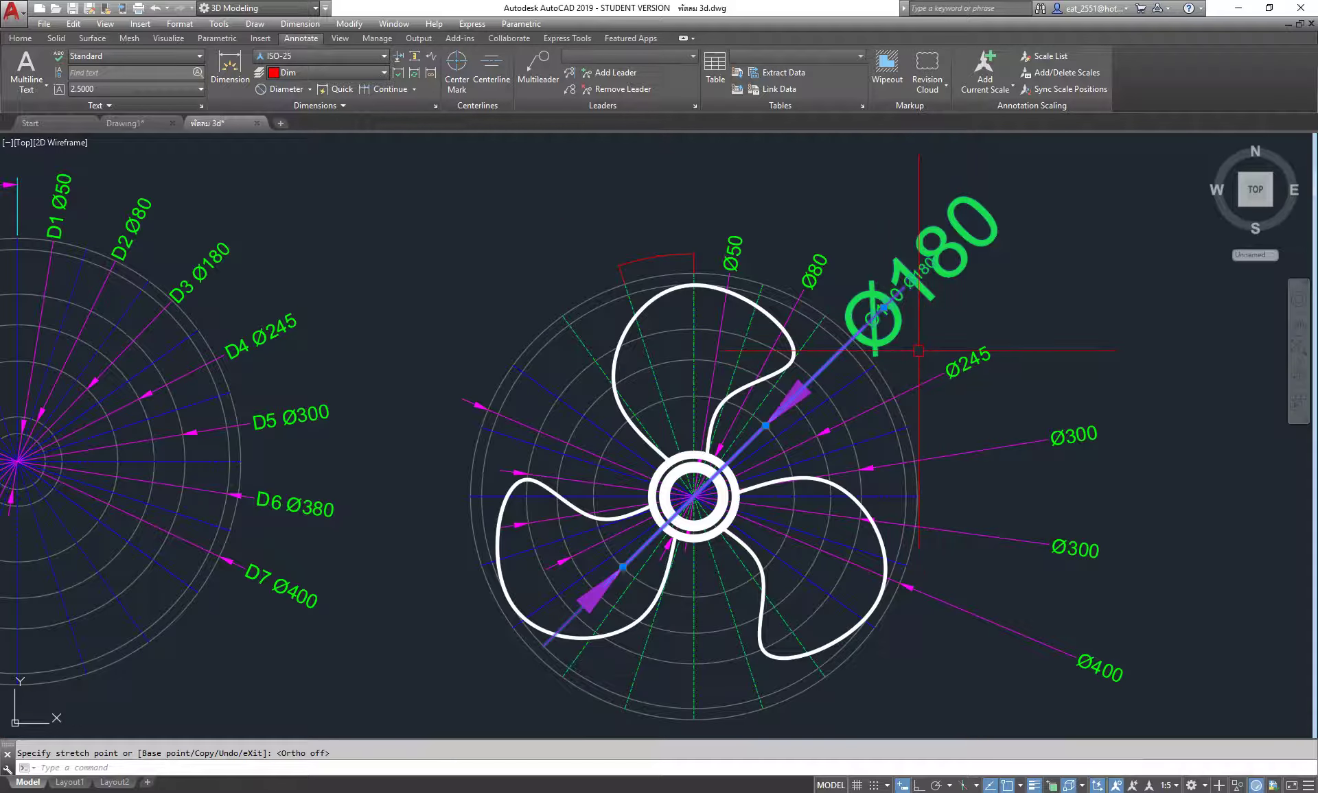
{"action": "middle_click_drag", "start_coordinate": [1007, 406], "coordinate": [939, 321]}
Adjust the Ø300 label and hide annotations not at the current scale
{"action": "left_click", "coordinate": [978, 353]}
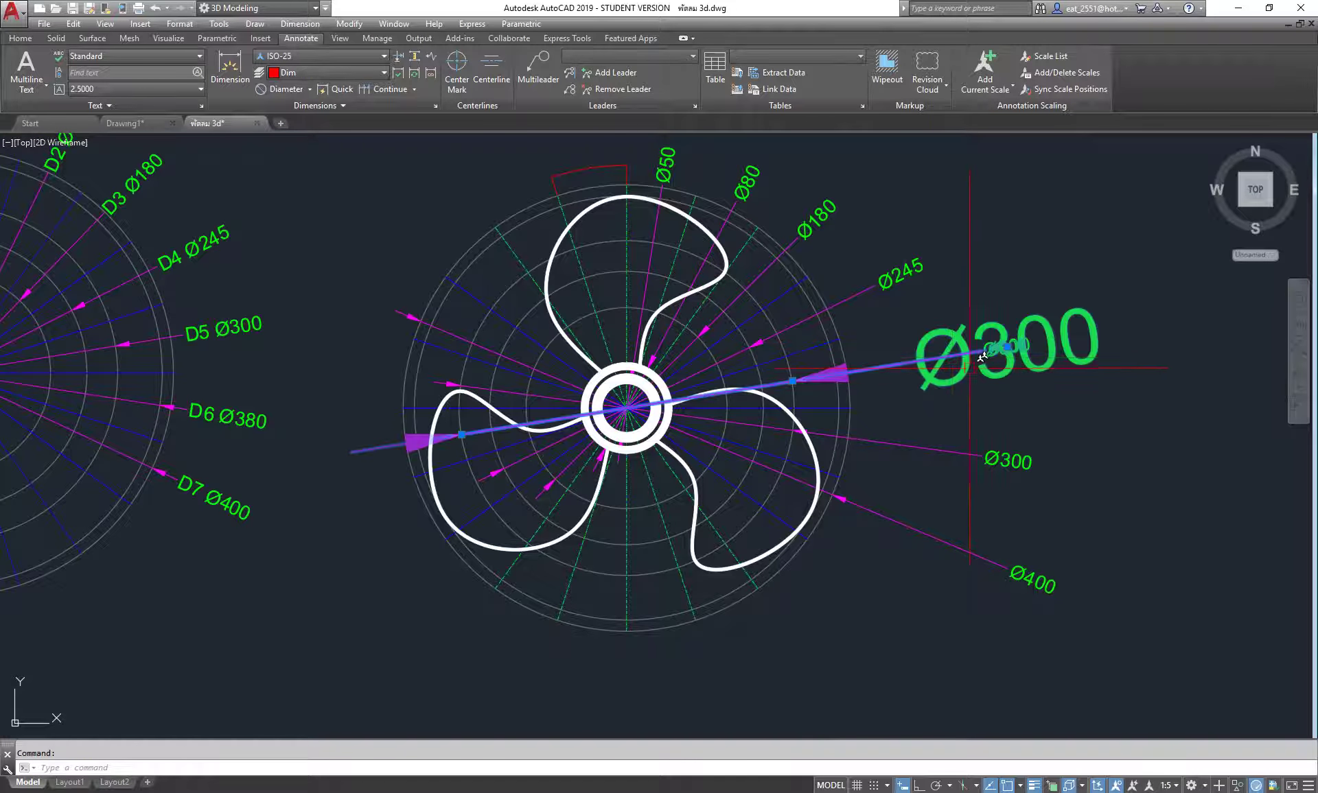
{"action": "left_click", "coordinate": [1009, 346]}
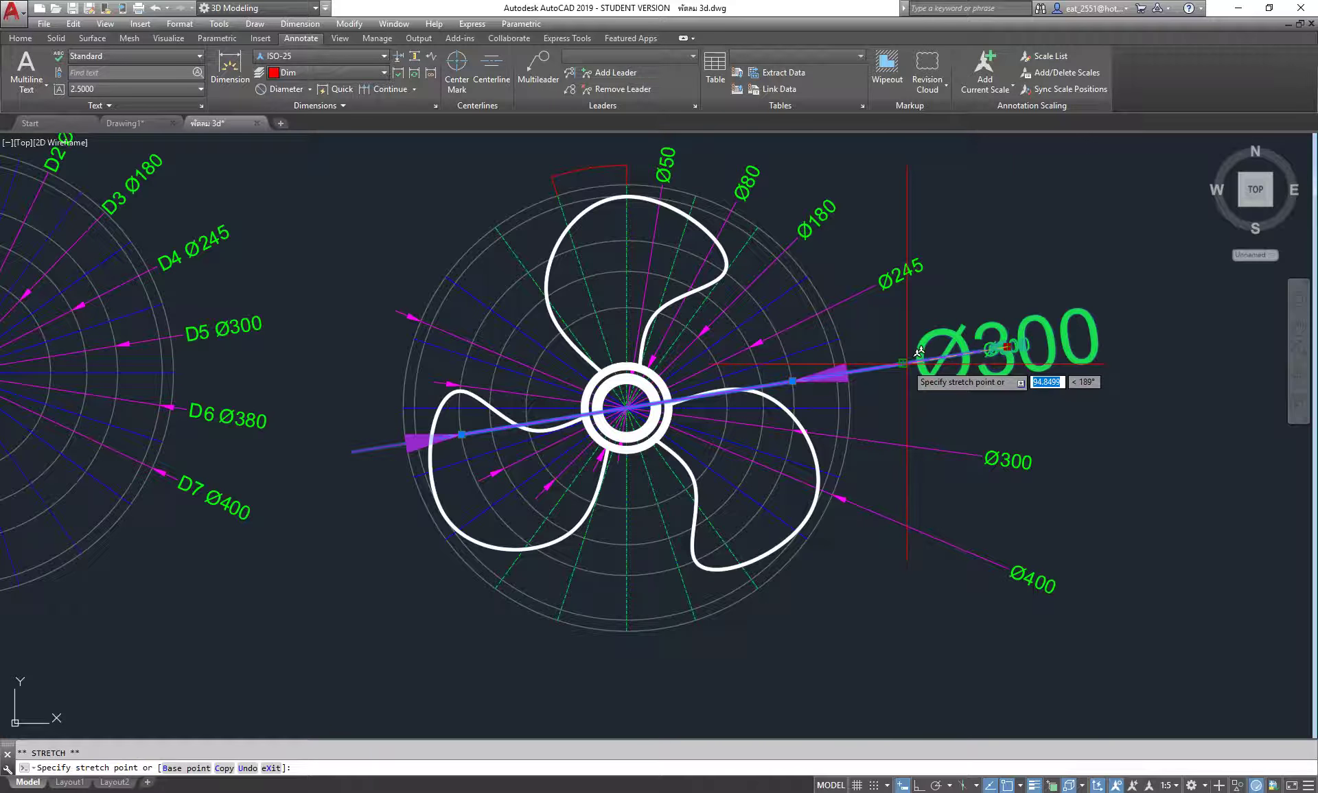
{"action": "key", "text": "Escape"}
{"action": "key", "text": "Escape"}
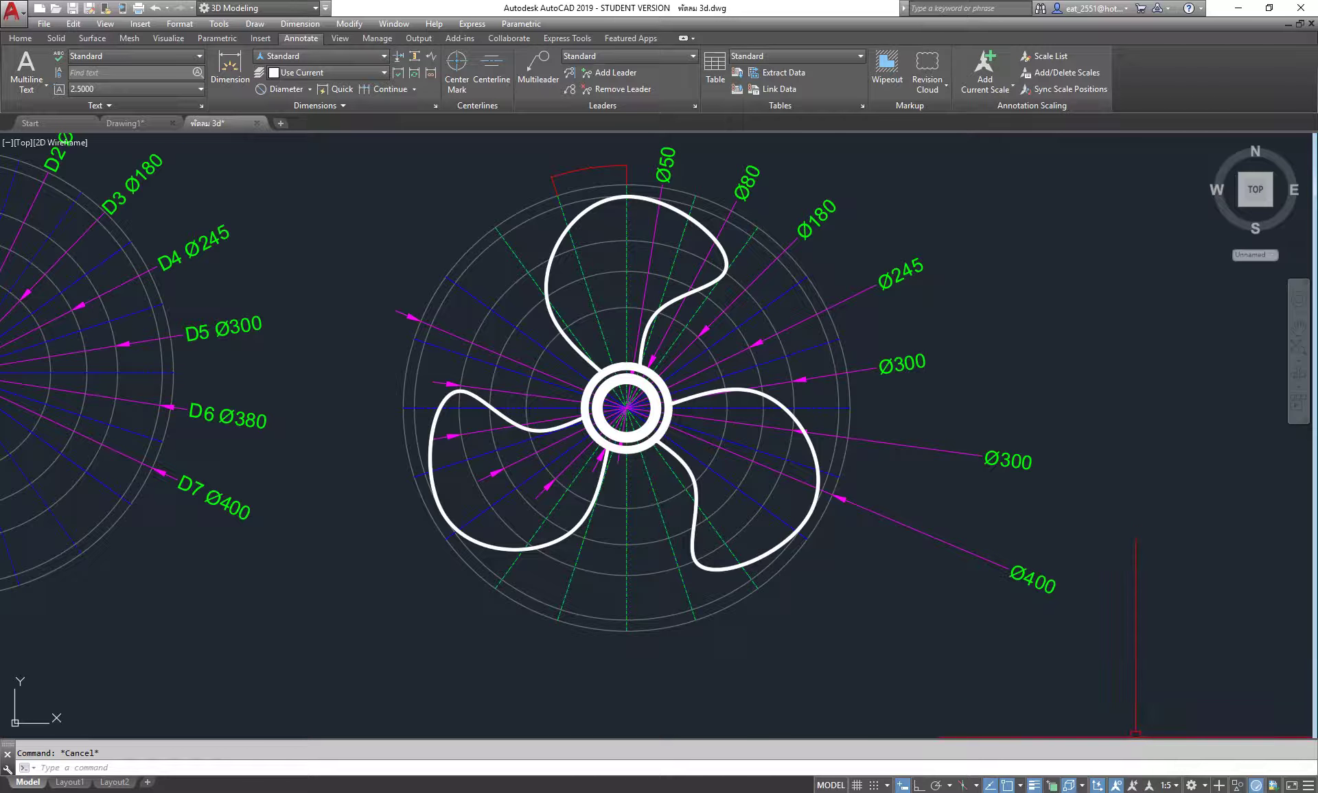
{"action": "left_click", "coordinate": [1118, 785]}
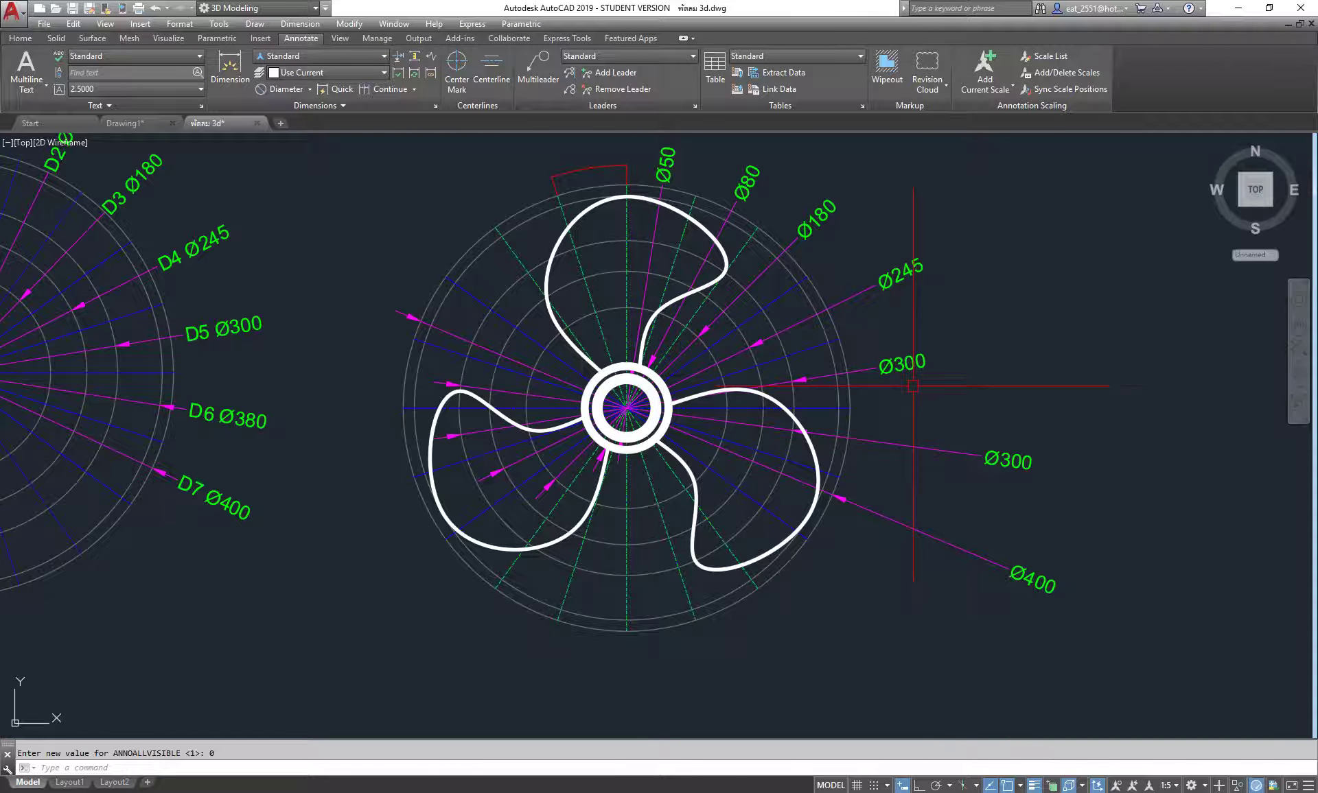
{"action": "middle_click_drag", "start_coordinate": [929, 463], "coordinate": [940, 458]}
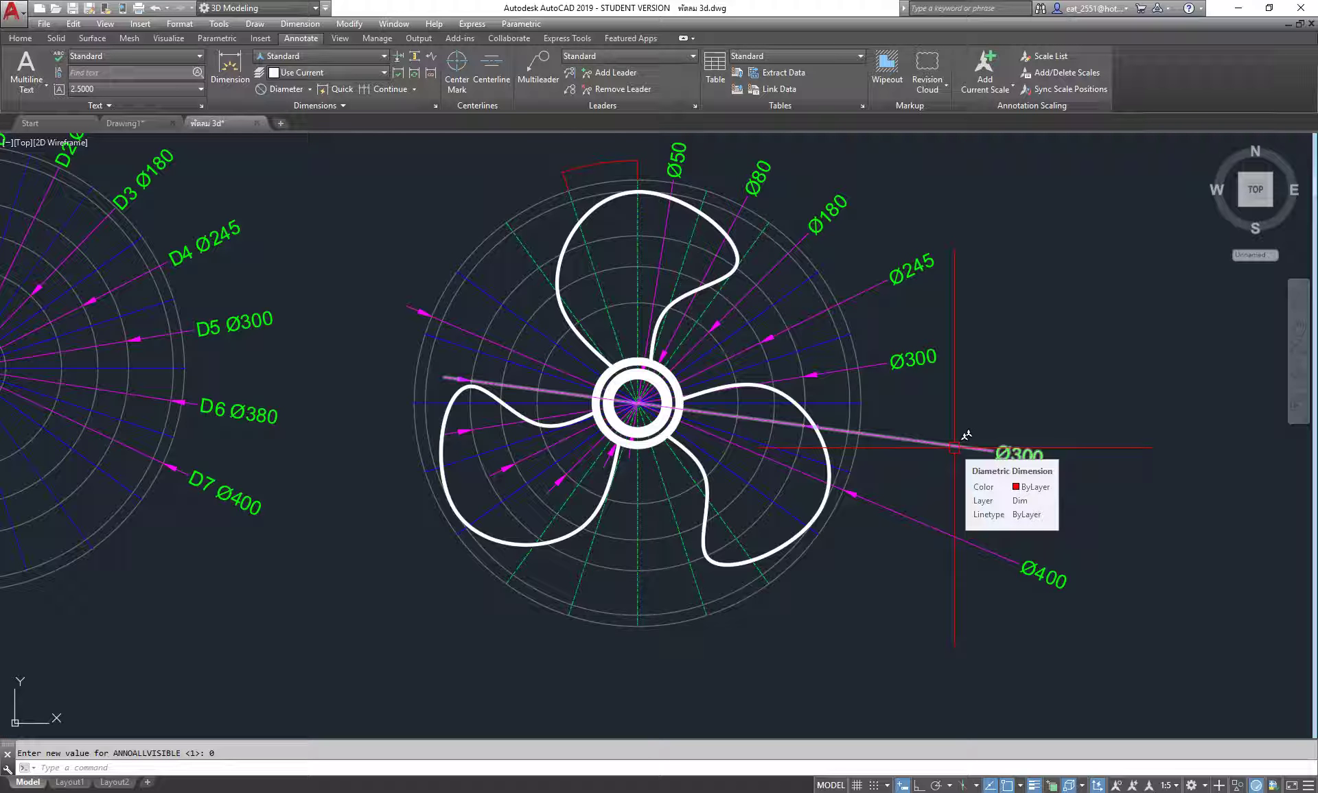
Adjust the lower Ø300 label and place the Ø400 label closer to the circle
{"action": "left_click", "coordinate": [971, 435]}
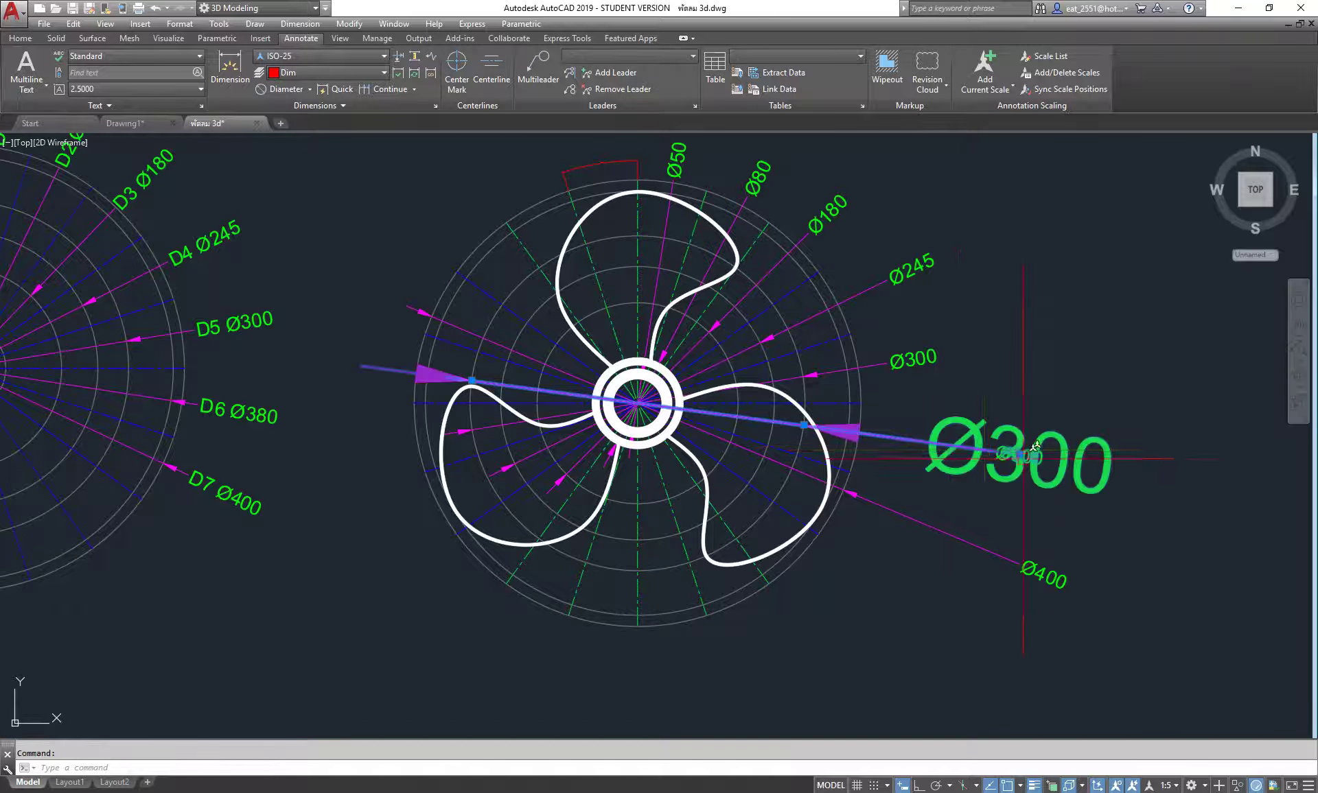
{"action": "left_click", "coordinate": [1020, 454]}
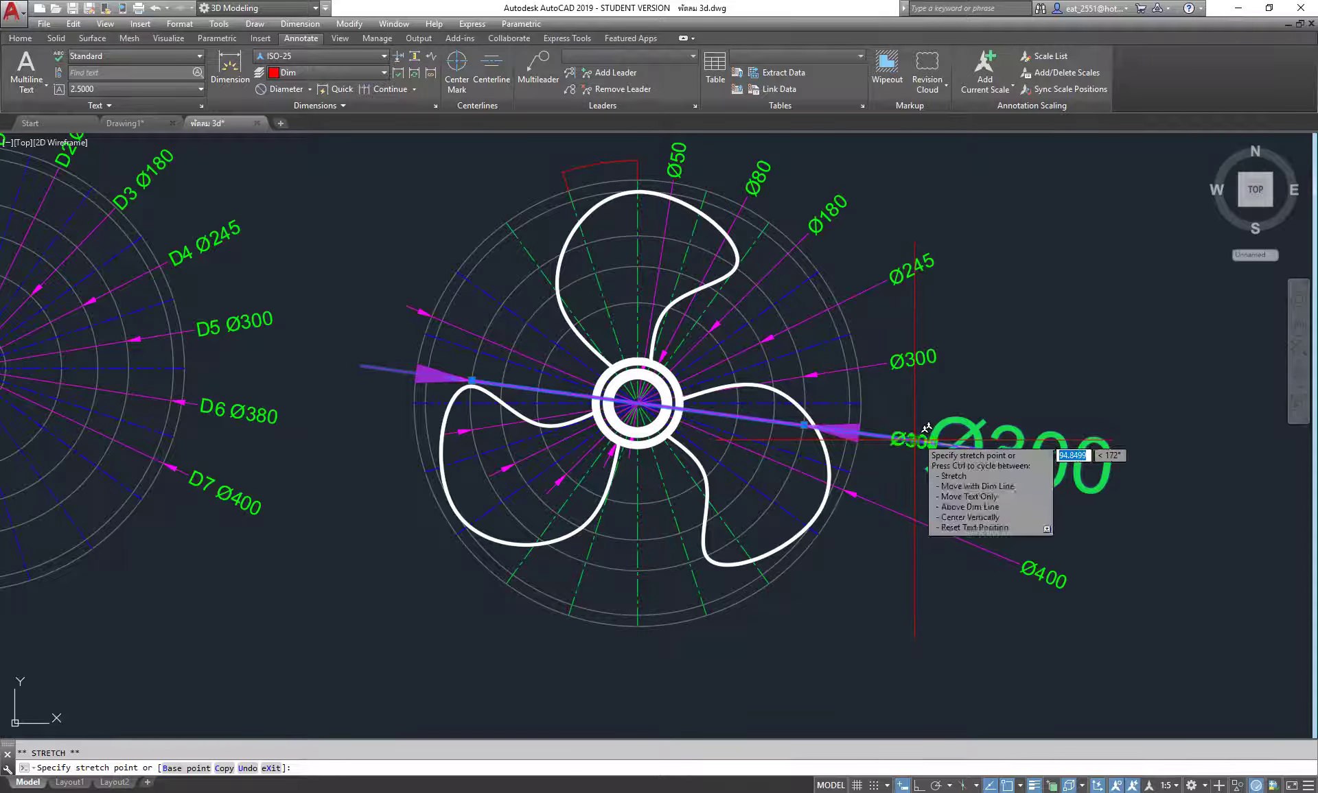
{"action": "key", "text": "Escape"}
{"action": "left_click", "coordinate": [1044, 574]}
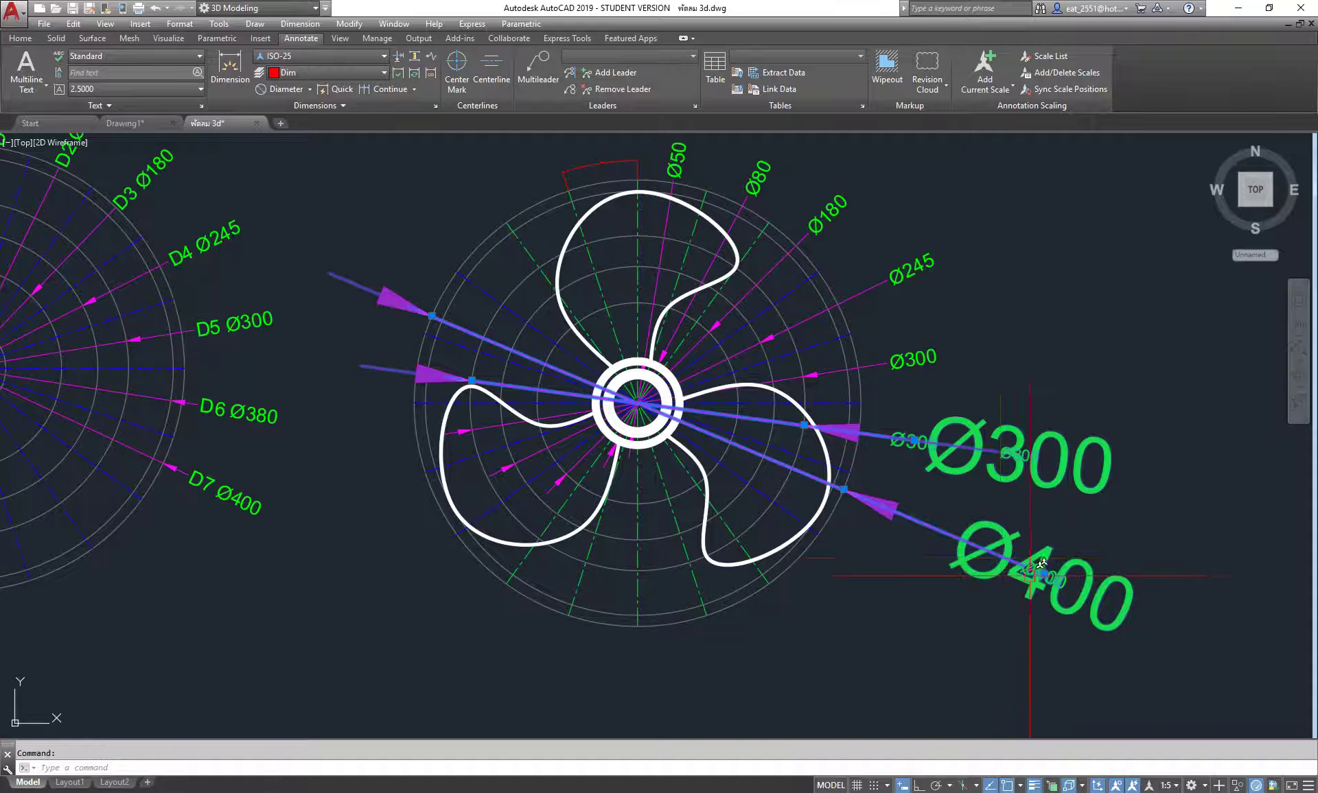
{"action": "left_click", "coordinate": [1044, 574]}
{"action": "left_click", "coordinate": [910, 519]}
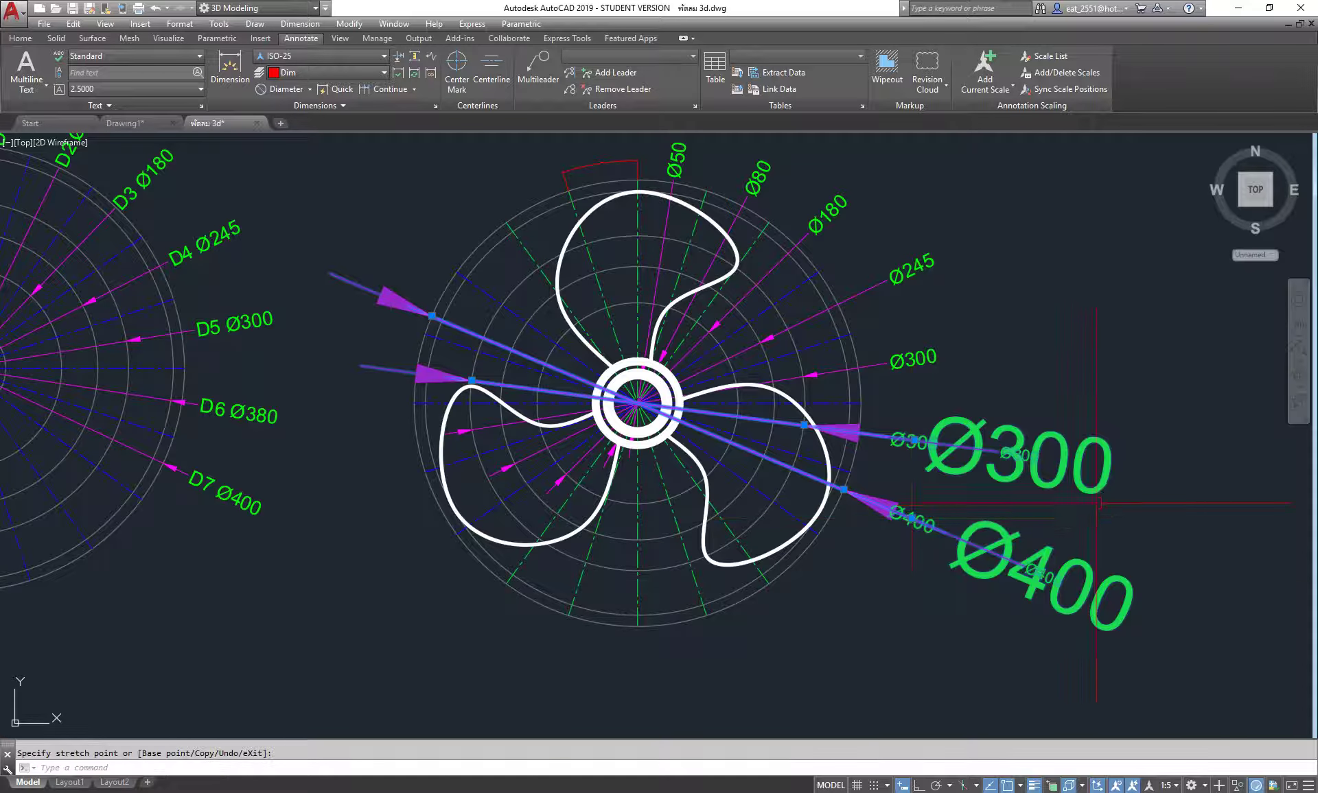
{"action": "key", "text": "Escape"}
{"action": "scroll", "coordinate": [1000, 400], "scroll_direction": "down", "scroll_amount": 5}
{"action": "scroll", "coordinate": [989, 376], "scroll_direction": "up", "scroll_amount": 3}
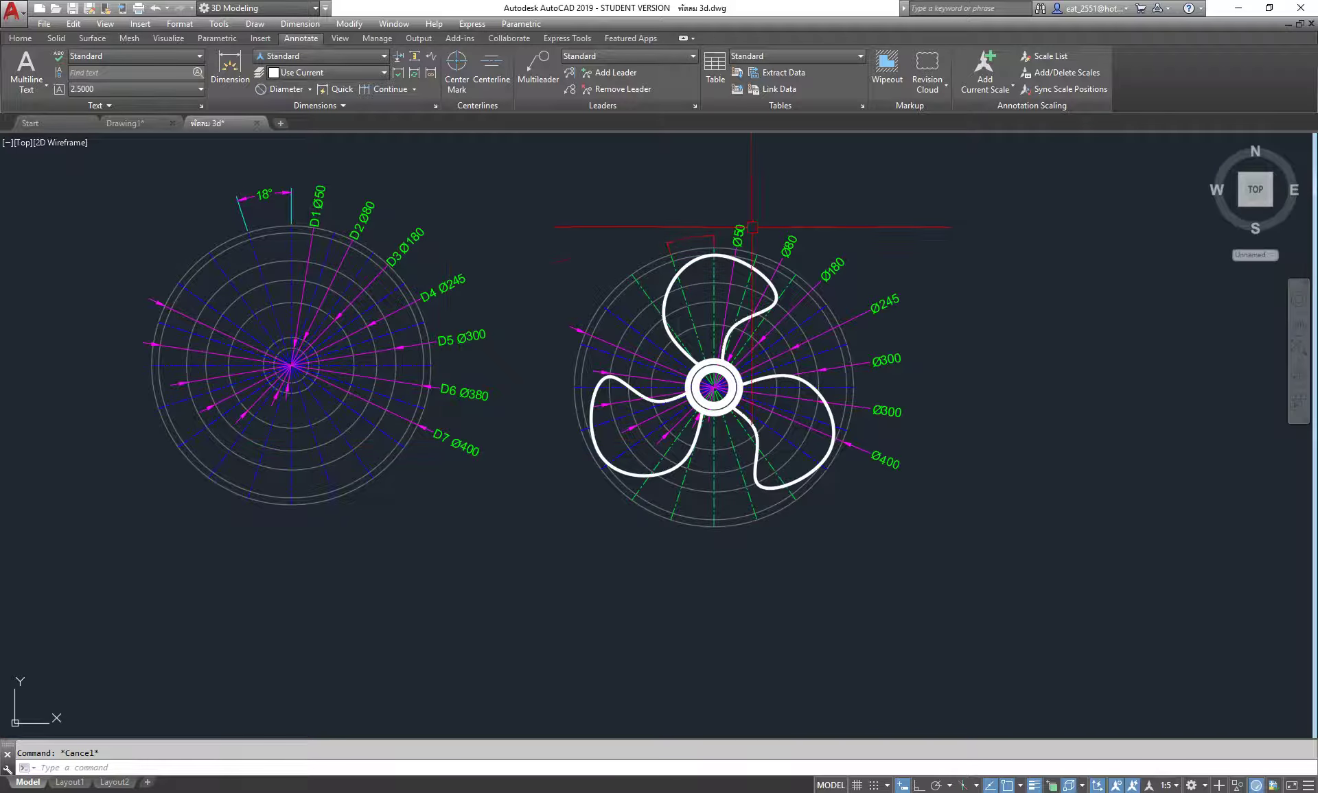
Prefix the top Ø50 dimension text with 'D1' so it reads 'D1 Ø50'
{"action": "scroll", "coordinate": [751, 226], "scroll_direction": "up", "scroll_amount": 6}
{"action": "double_click", "coordinate": [676, 268]}
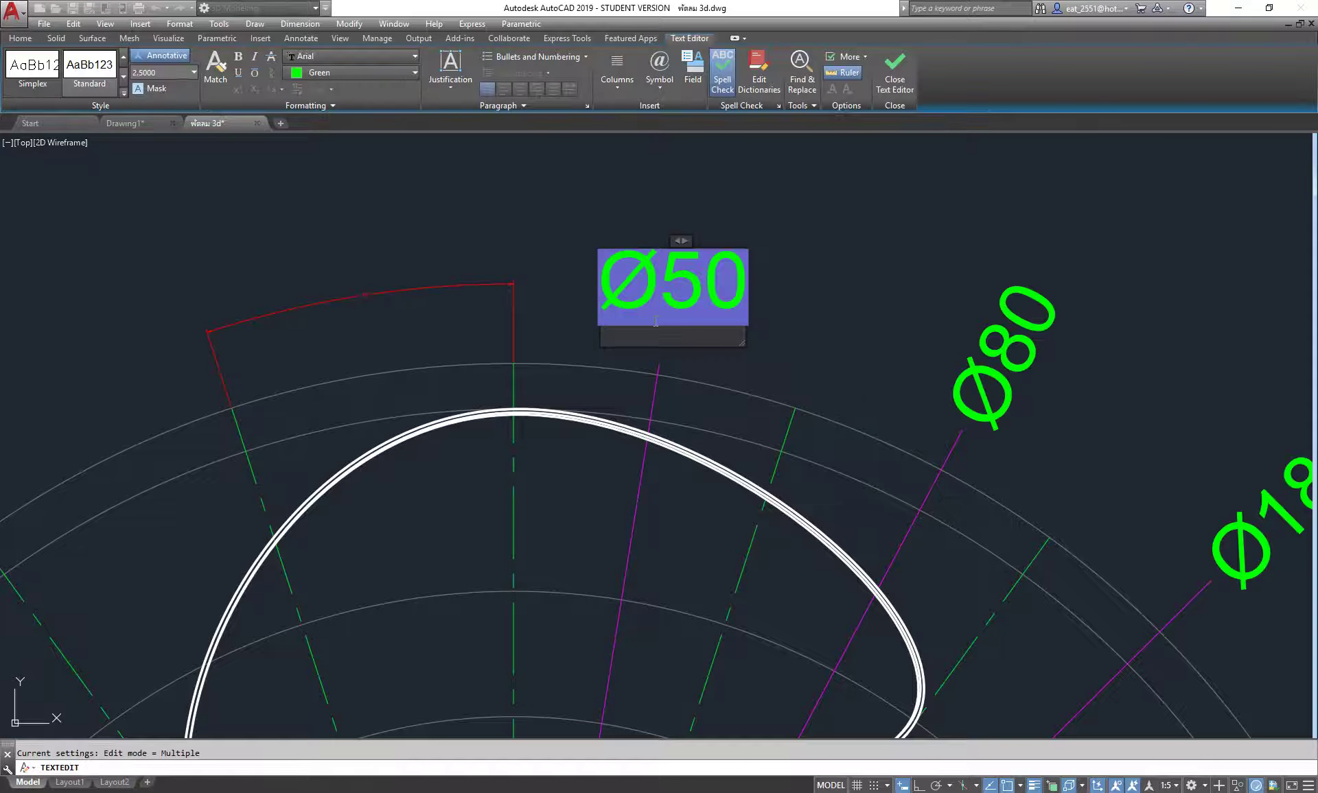
{"action": "type", "text": "d"}
{"action": "key", "text": "BackSpace"}
{"action": "type", "text": "D"}
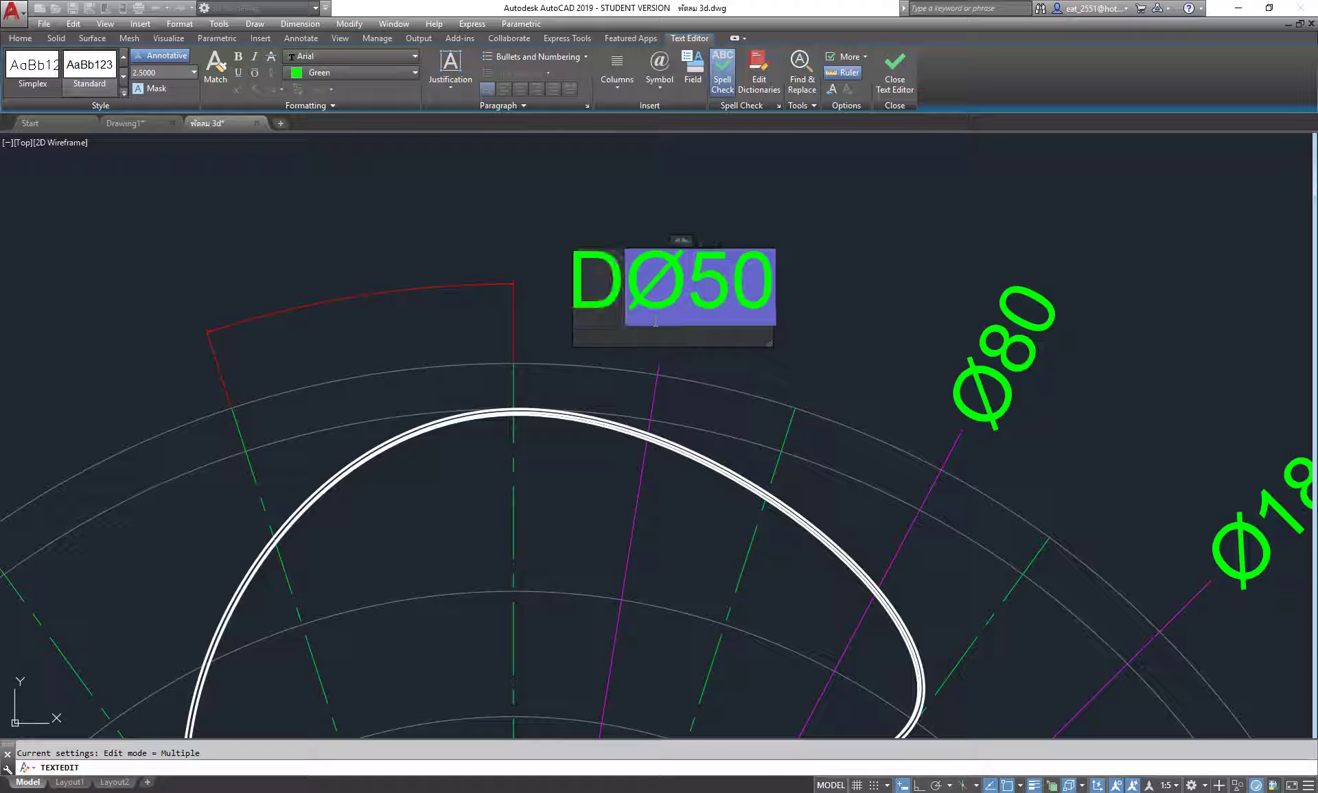
{"action": "type", "text": "1"}
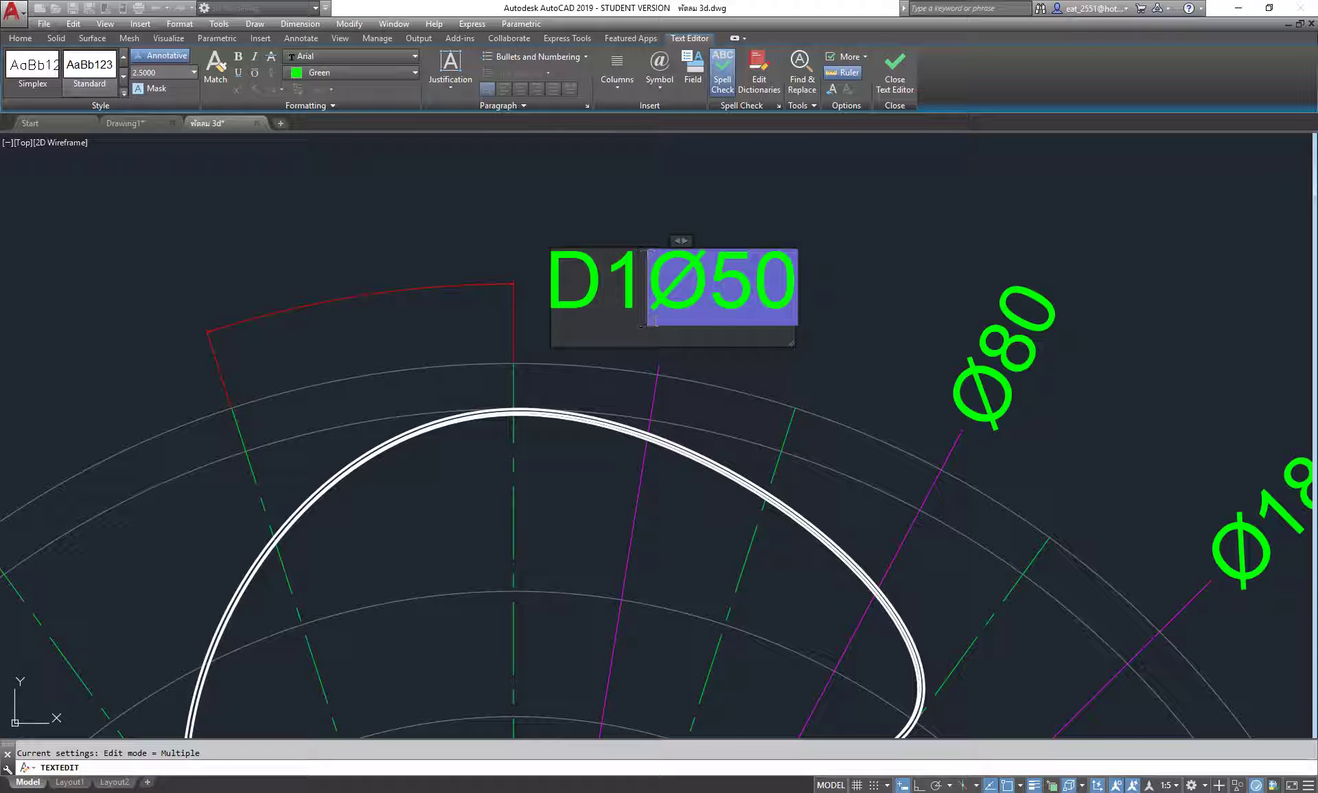
{"action": "left_click", "coordinate": [892, 301]}
{"action": "scroll", "coordinate": [891, 301], "scroll_direction": "down", "scroll_amount": 5}
{"action": "middle_click_drag", "start_coordinate": [875, 326], "coordinate": [847, 295]}
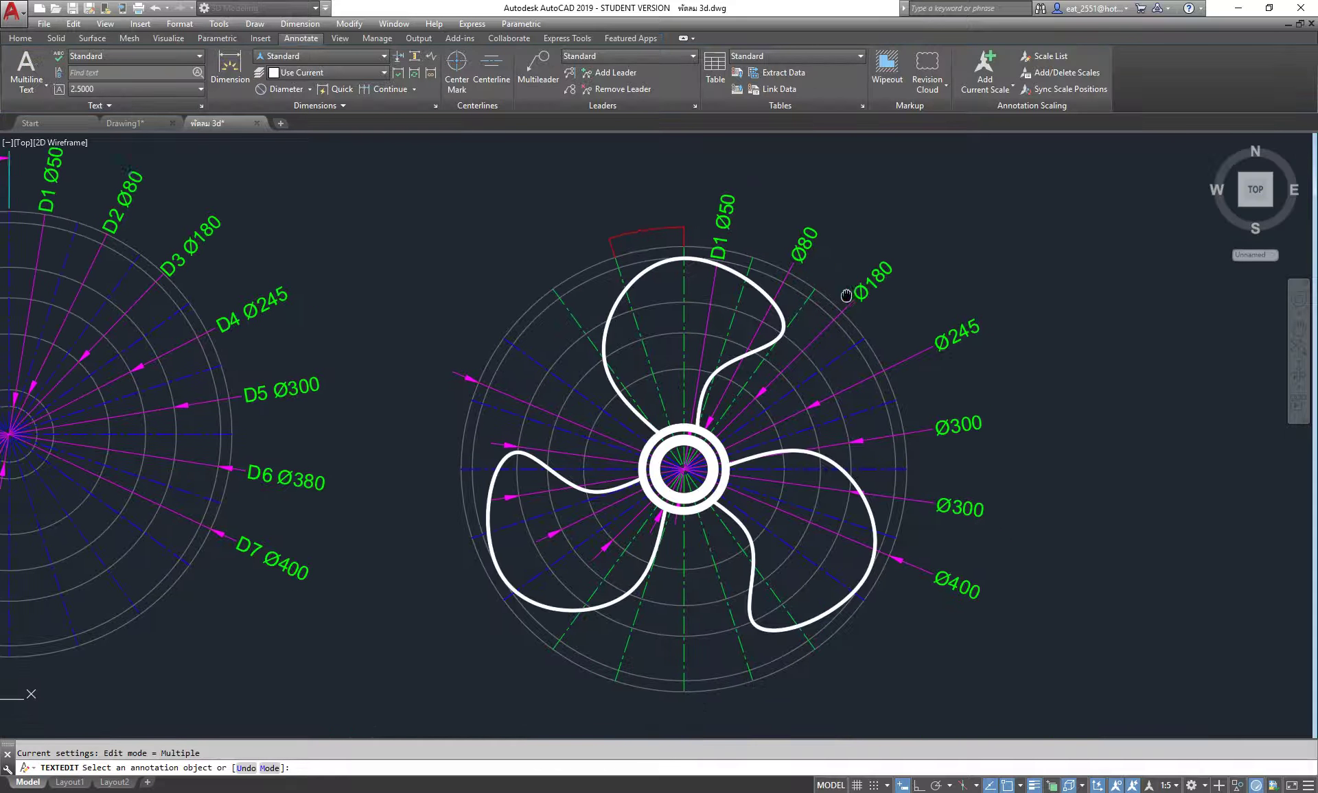
{"action": "scroll", "coordinate": [847, 295], "scroll_direction": "down", "scroll_amount": 2}
End text editing and apply the ISO-25 style to the angular dimension
{"action": "right_click", "coordinate": [551, 170]}
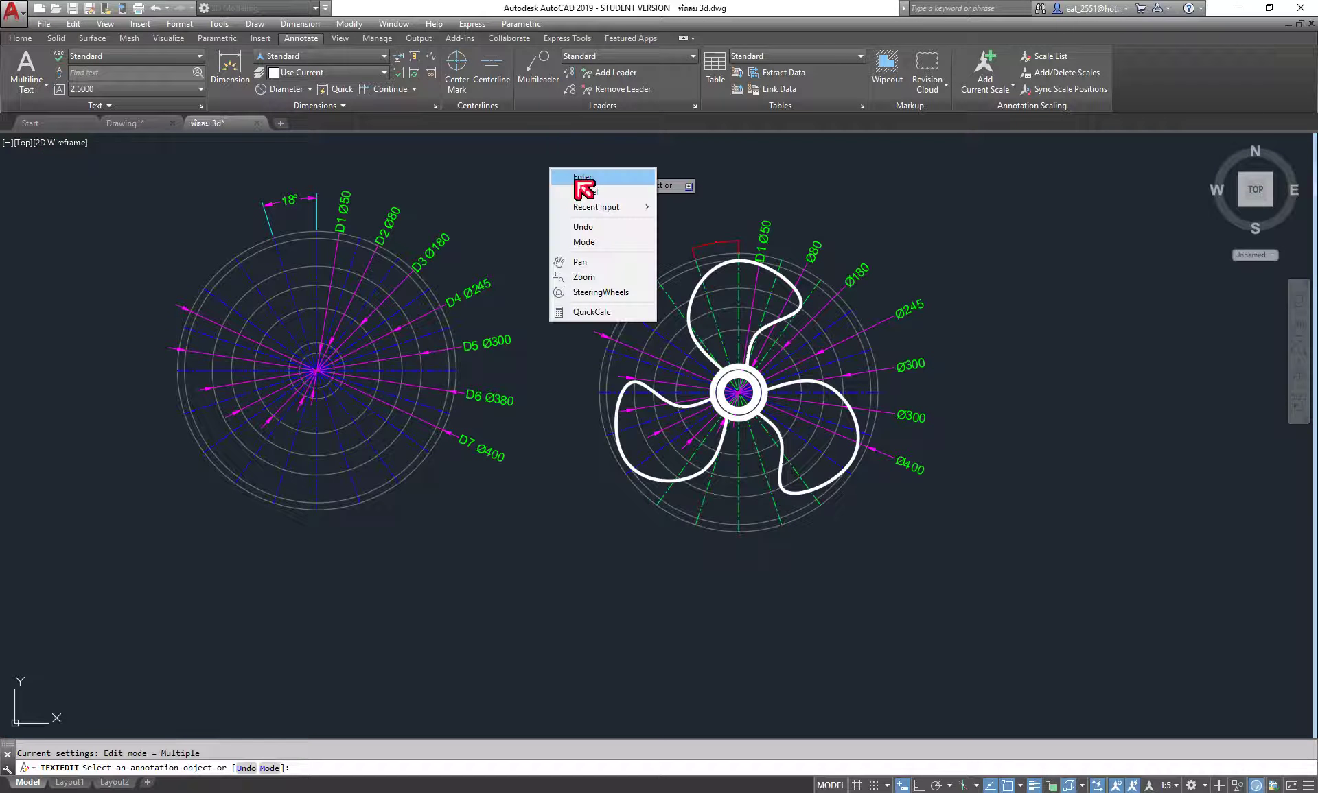
{"action": "left_click", "coordinate": [577, 178]}
{"action": "left_click", "coordinate": [707, 243]}
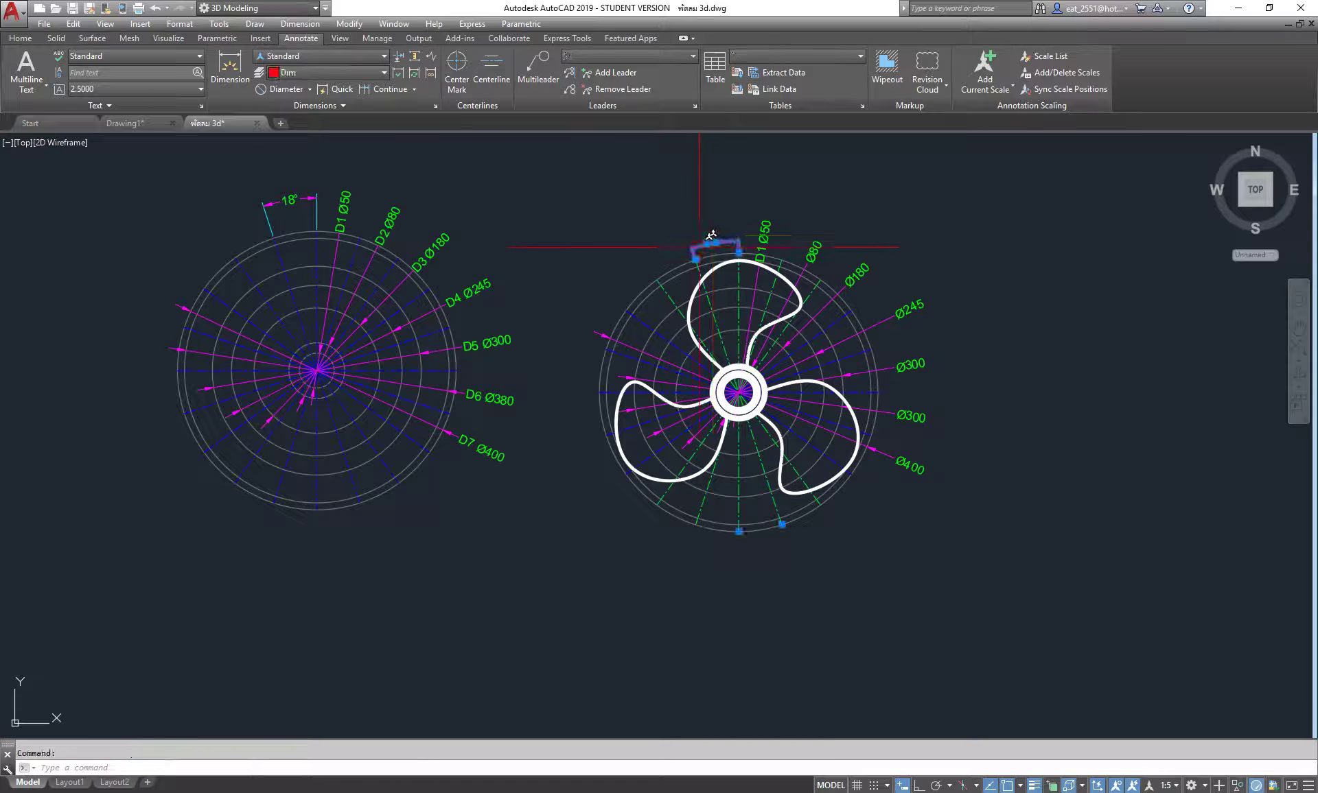
{"action": "left_click", "coordinate": [383, 56]}
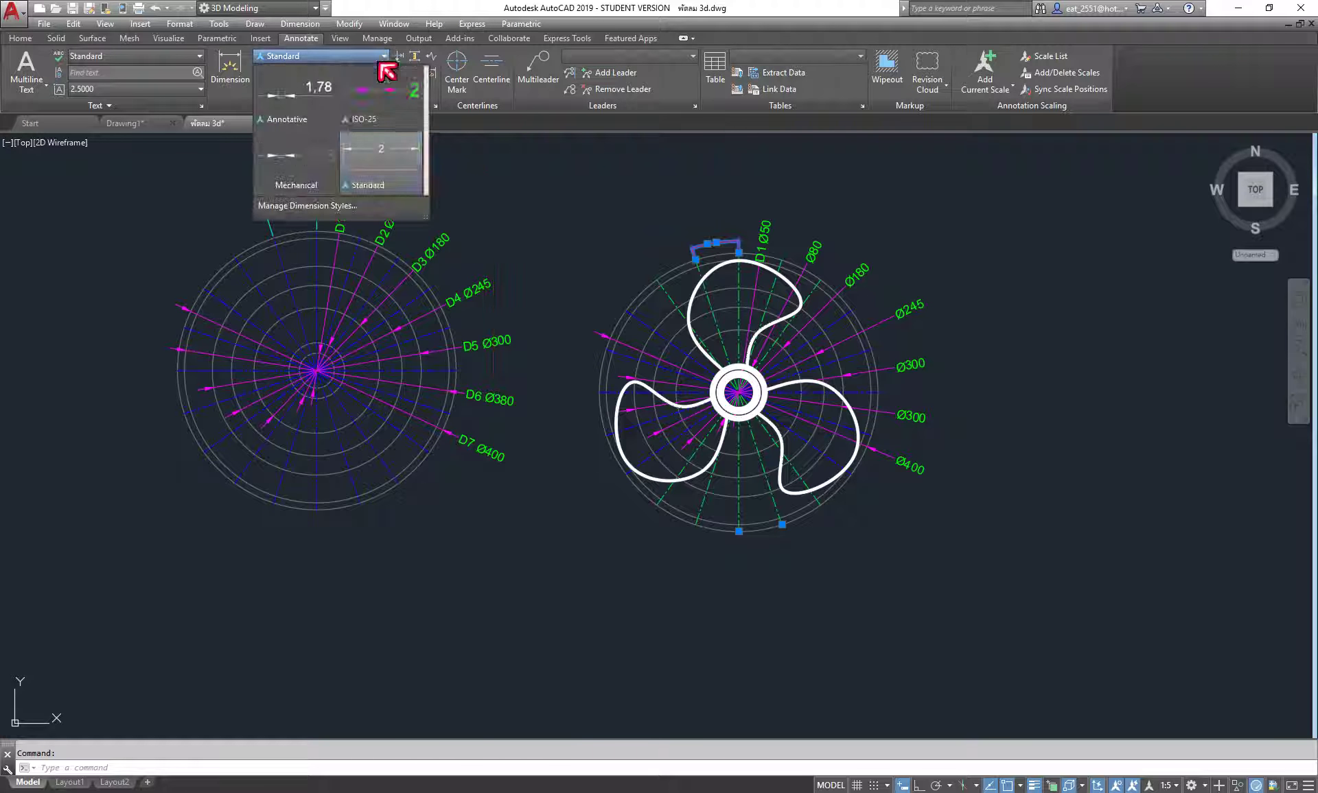
{"action": "left_click", "coordinate": [377, 115]}
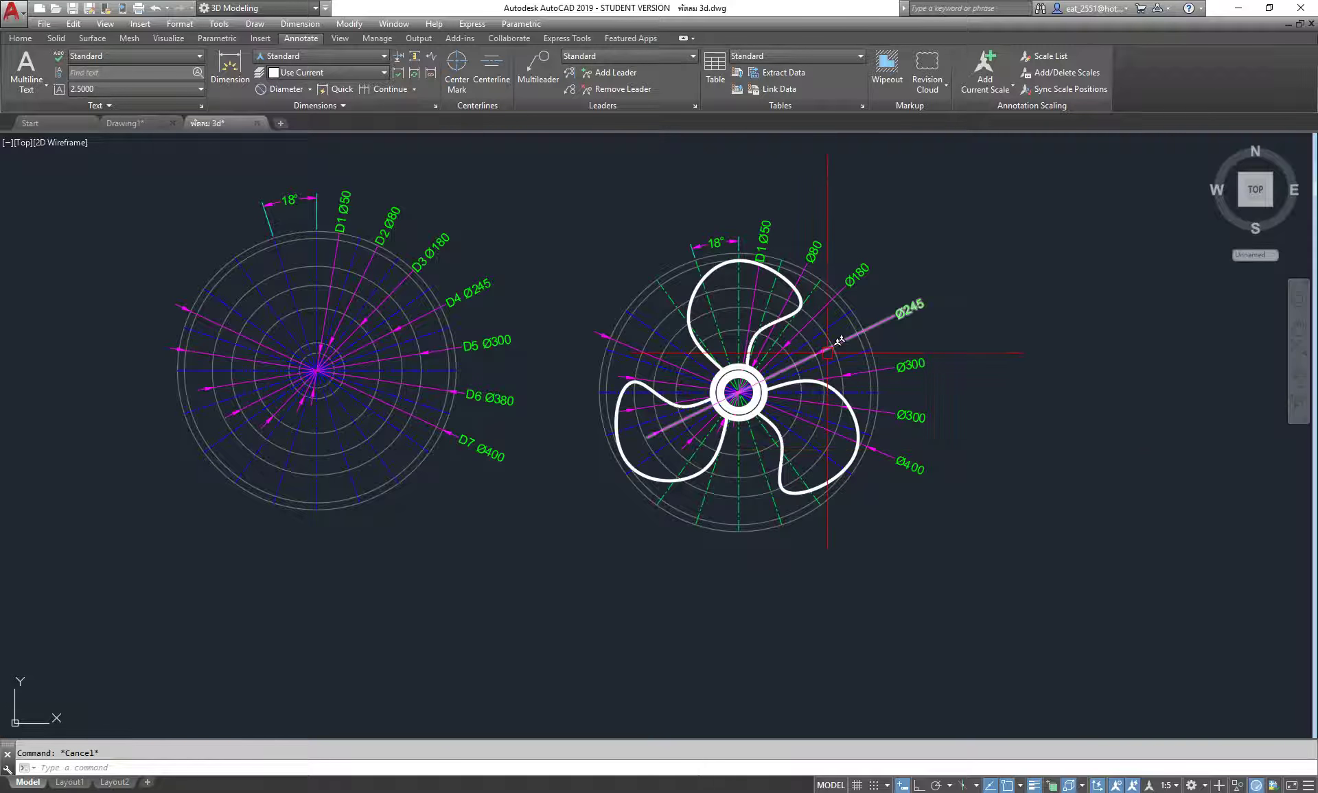
Stretch the 18° angular dimension's arc up above the top blade
{"action": "scroll", "coordinate": [730, 254], "scroll_direction": "up", "scroll_amount": 2}
{"action": "scroll", "coordinate": [729, 233], "scroll_direction": "up", "scroll_amount": 2}
{"action": "left_click", "coordinate": [745, 205]}
{"action": "middle_click_drag", "start_coordinate": [761, 200], "coordinate": [789, 368]}
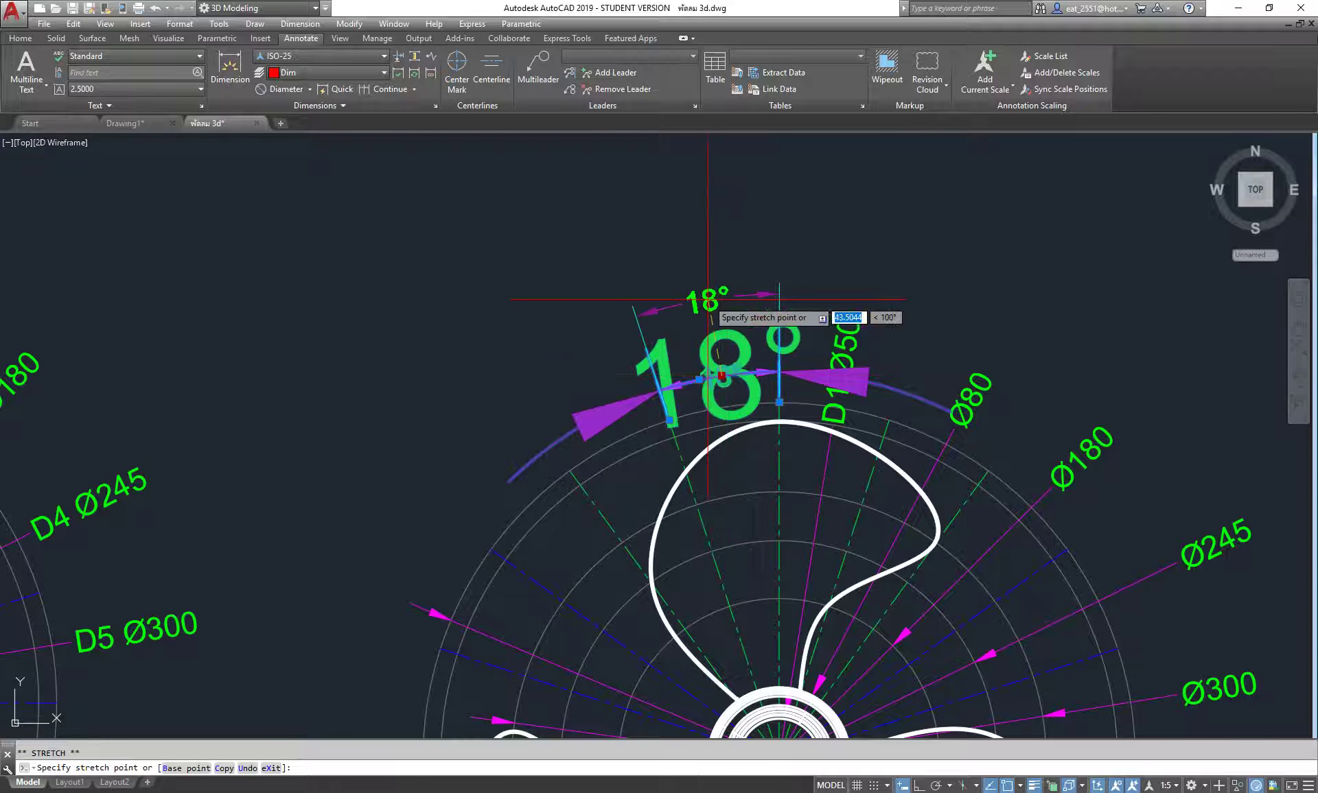
{"action": "left_click", "coordinate": [722, 376]}
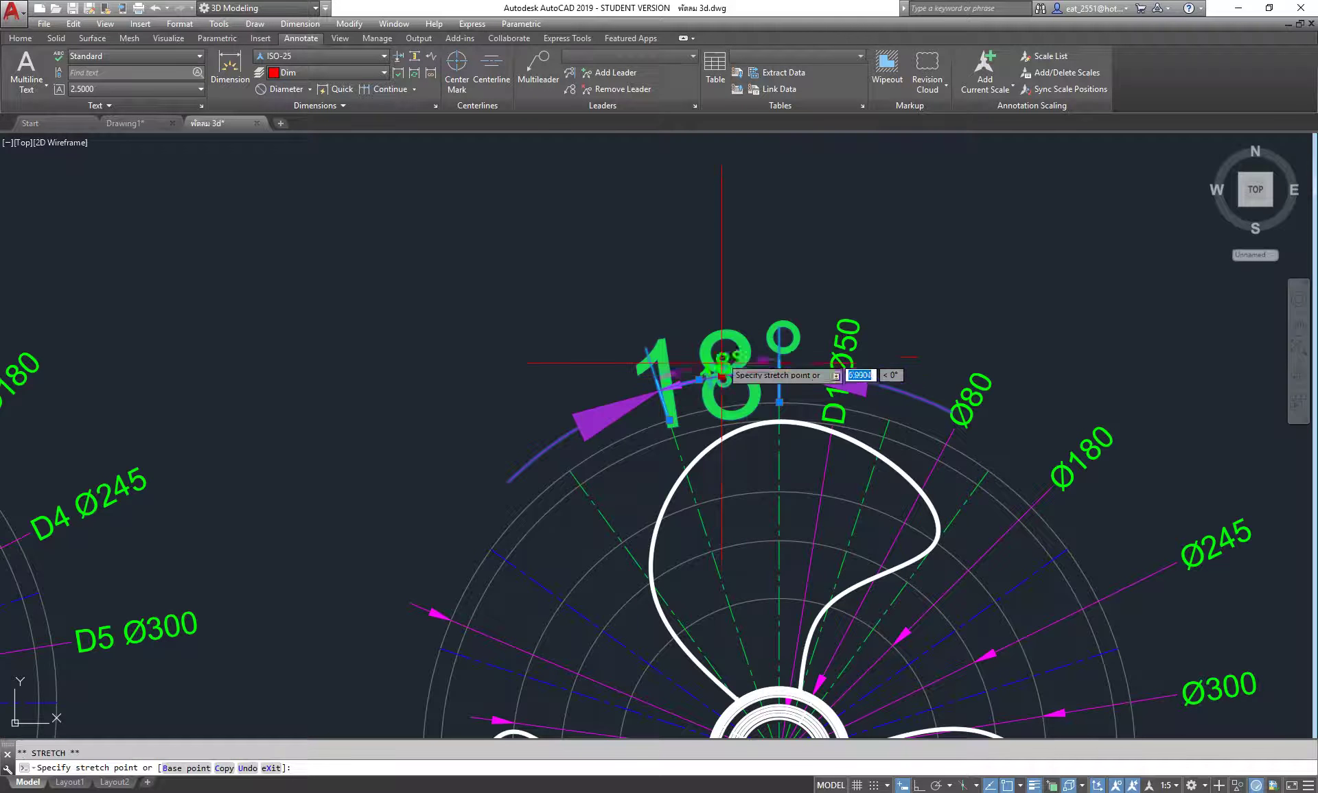
{"action": "left_click", "coordinate": [730, 275]}
{"action": "key", "text": "Escape"}
{"action": "scroll", "coordinate": [746, 368], "scroll_direction": "down", "scroll_amount": 6}
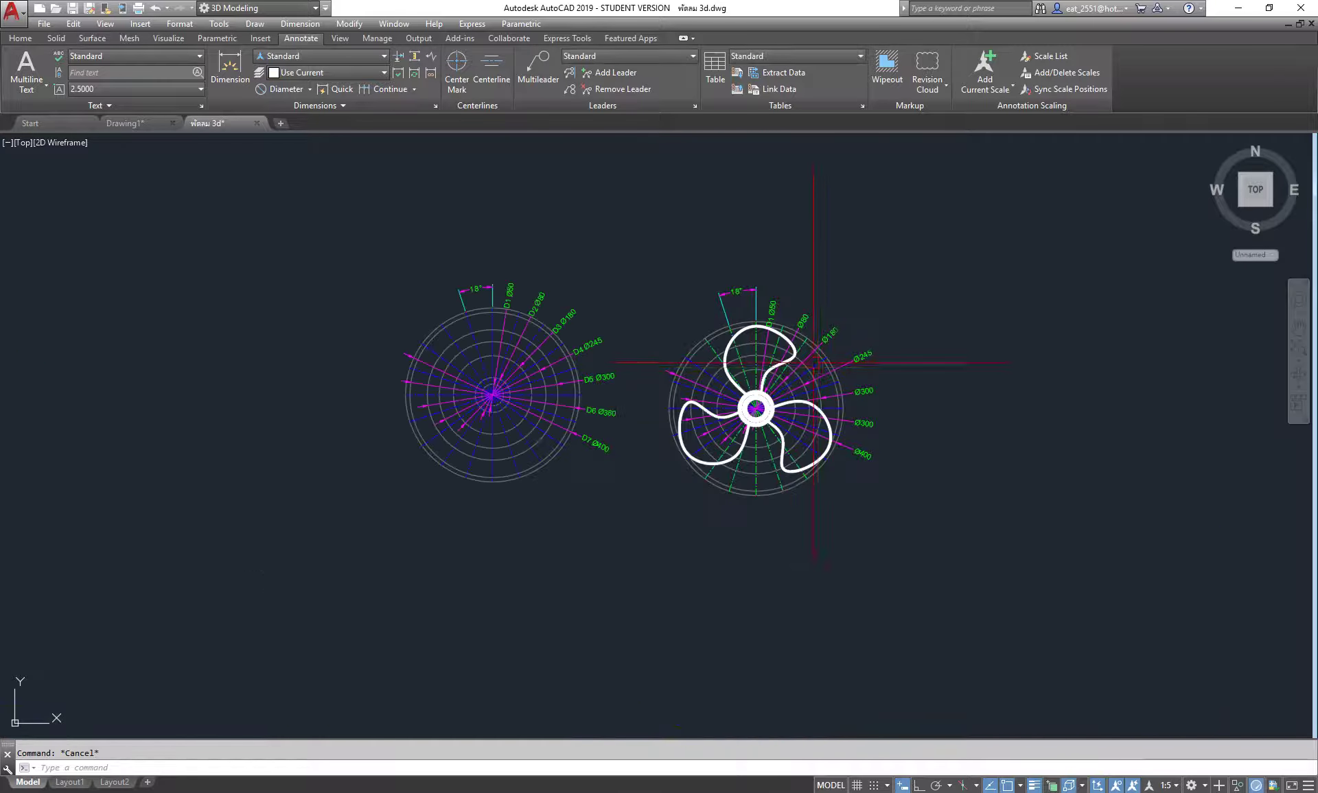
{"action": "middle_click_drag", "start_coordinate": [762, 412], "coordinate": [793, 372]}
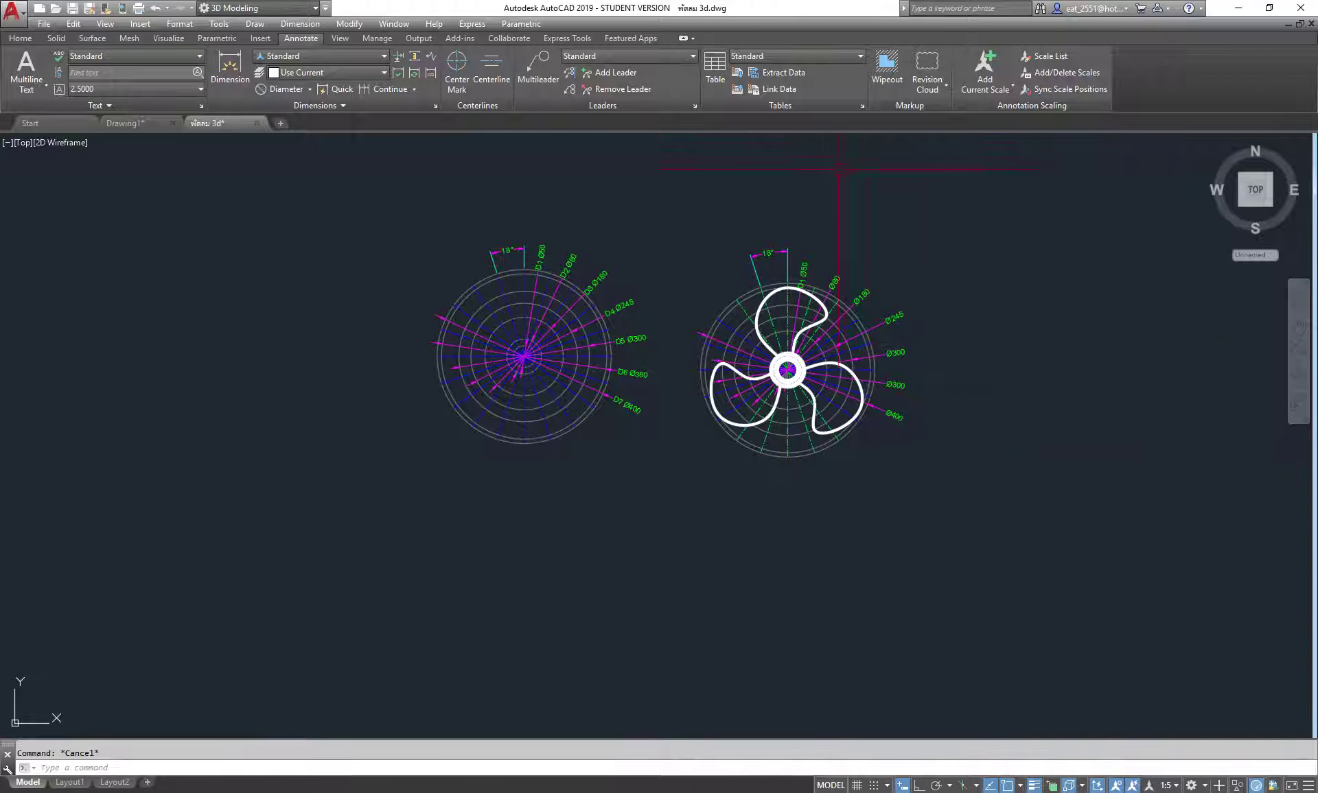
End object isolation to bring back the 12 hidden propeller objects
{"action": "left_click", "coordinate": [1251, 787]}
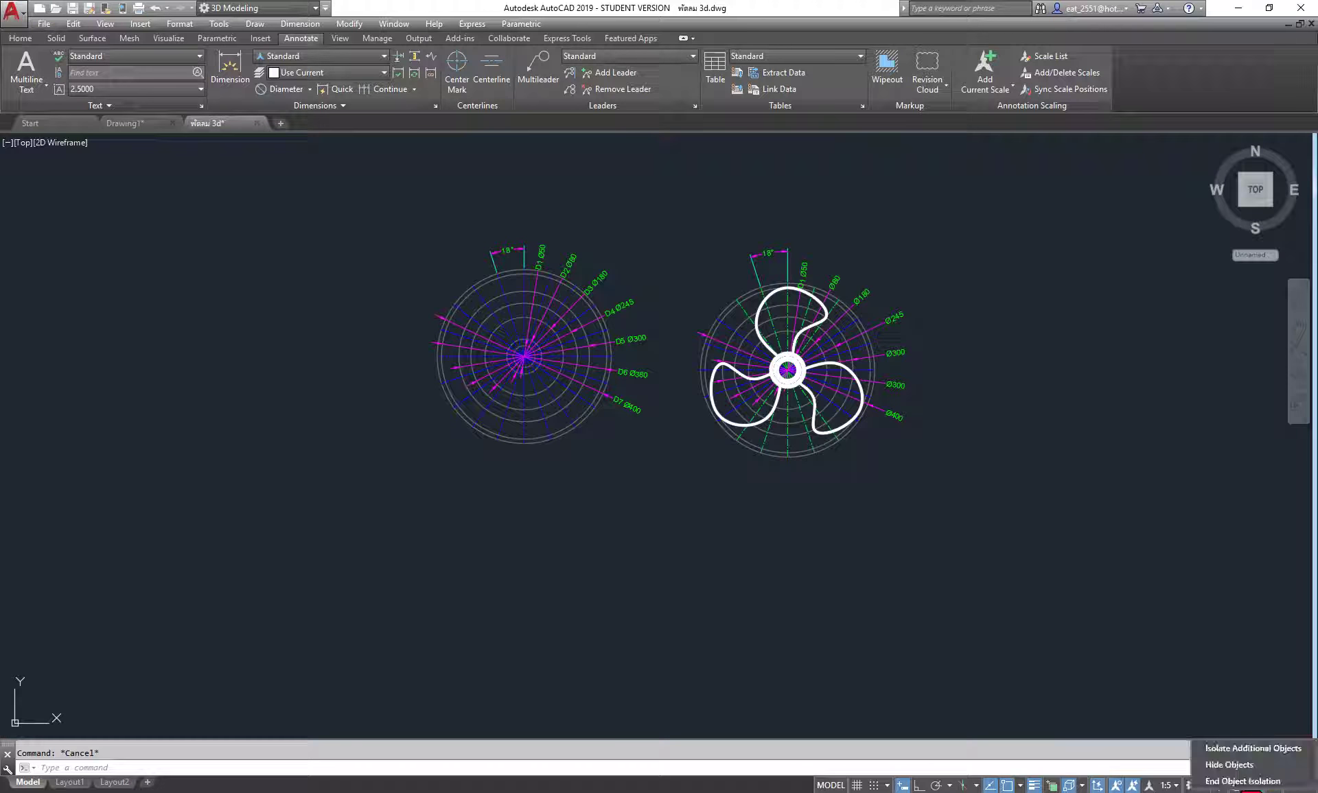
{"action": "left_click", "coordinate": [1244, 783]}
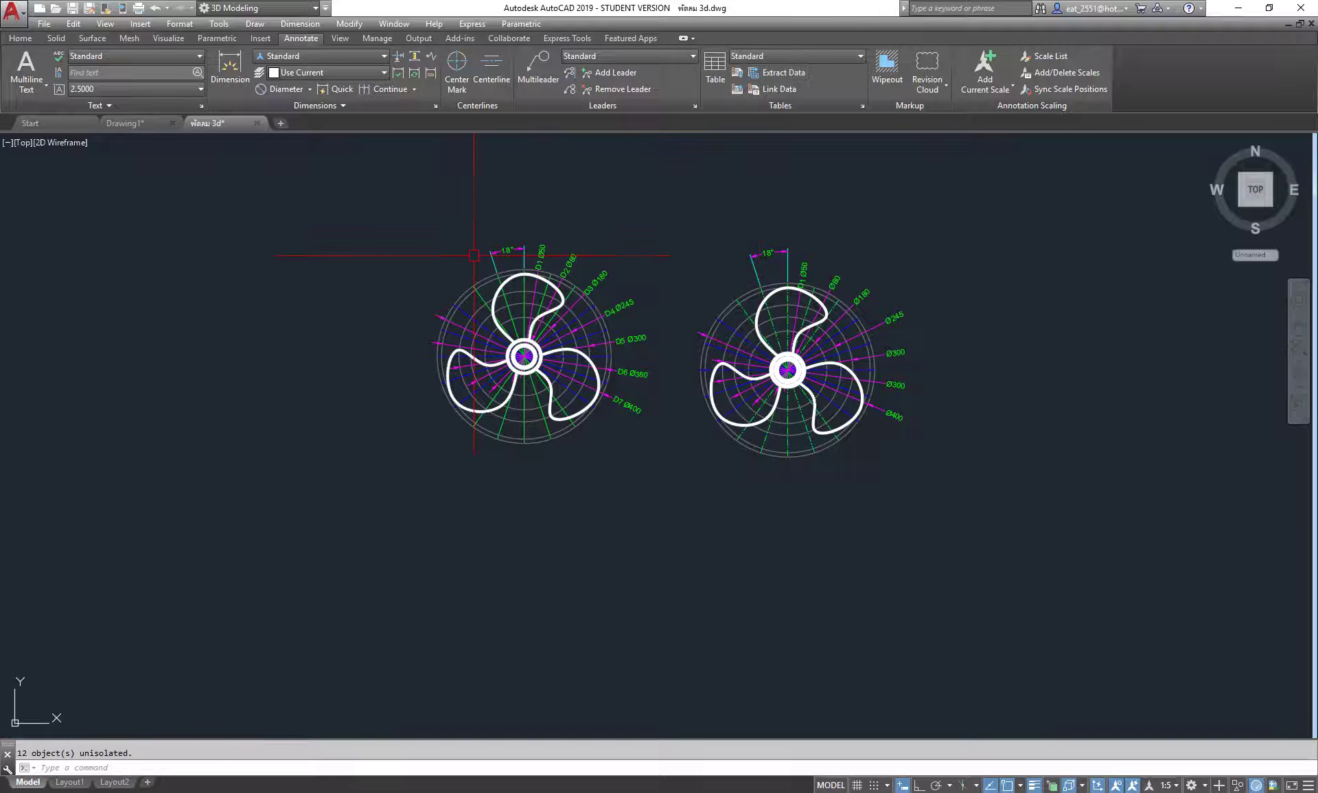
{"action": "left_click", "coordinate": [21, 38]}
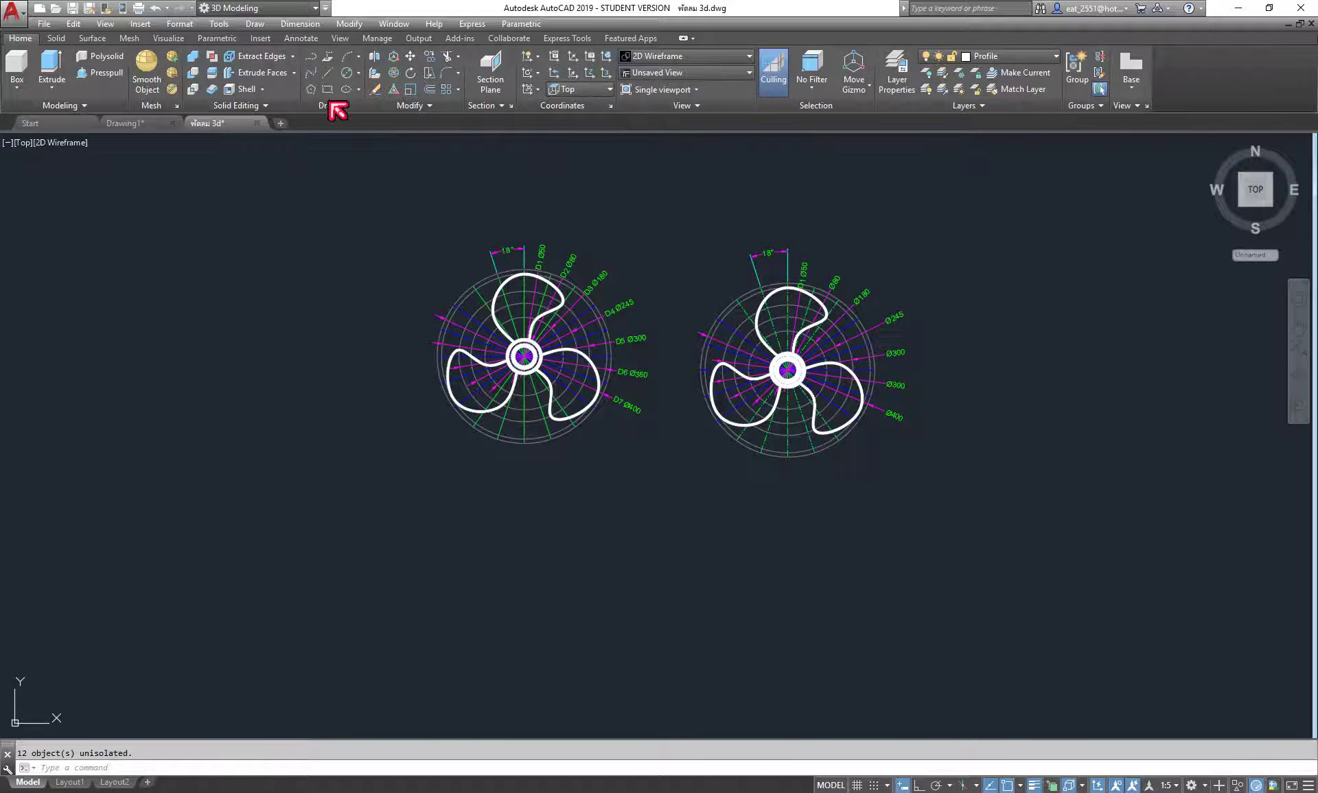
Freeze the Center, Dim, Layer5, Ponit and Ti1 layers from the Layer dropdown
{"action": "left_click", "coordinate": [1026, 55]}
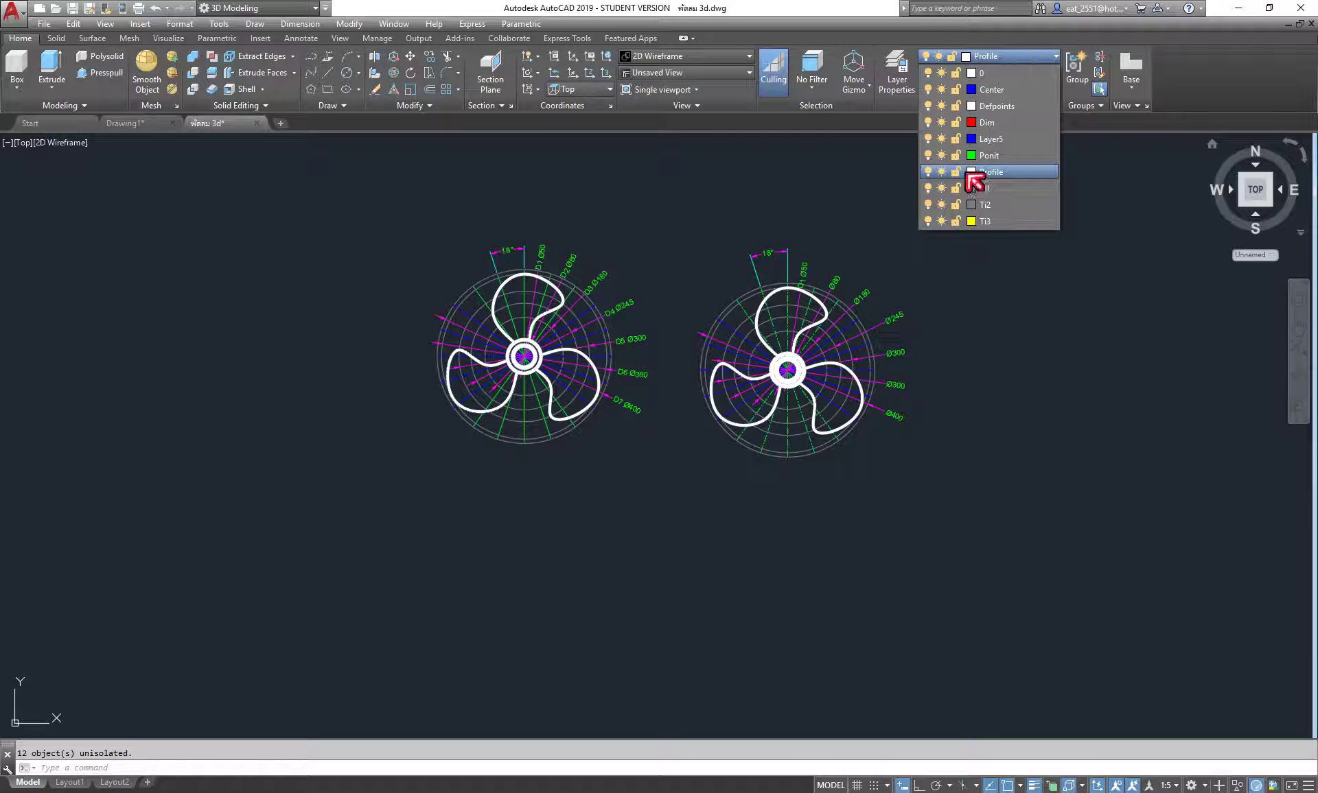
{"action": "left_click", "coordinate": [942, 90]}
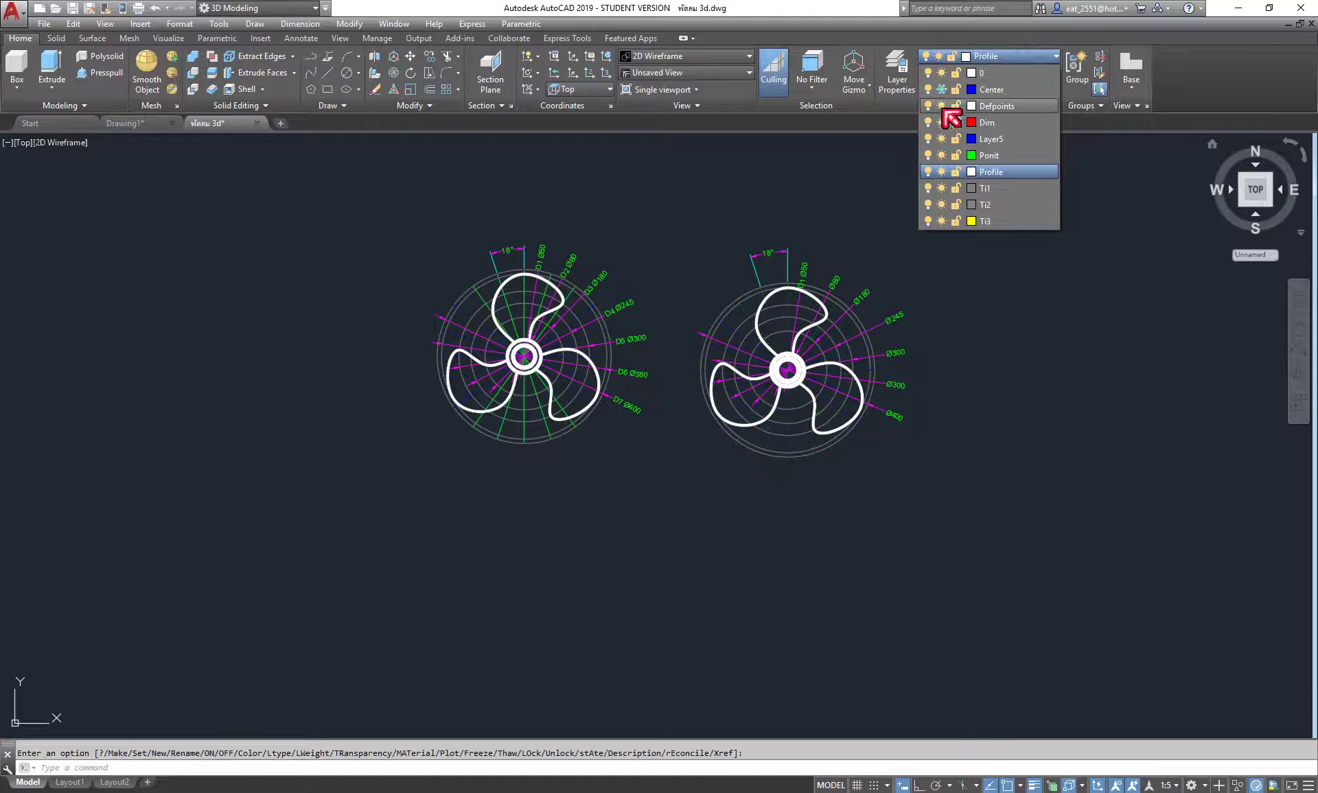
{"action": "left_click", "coordinate": [941, 123]}
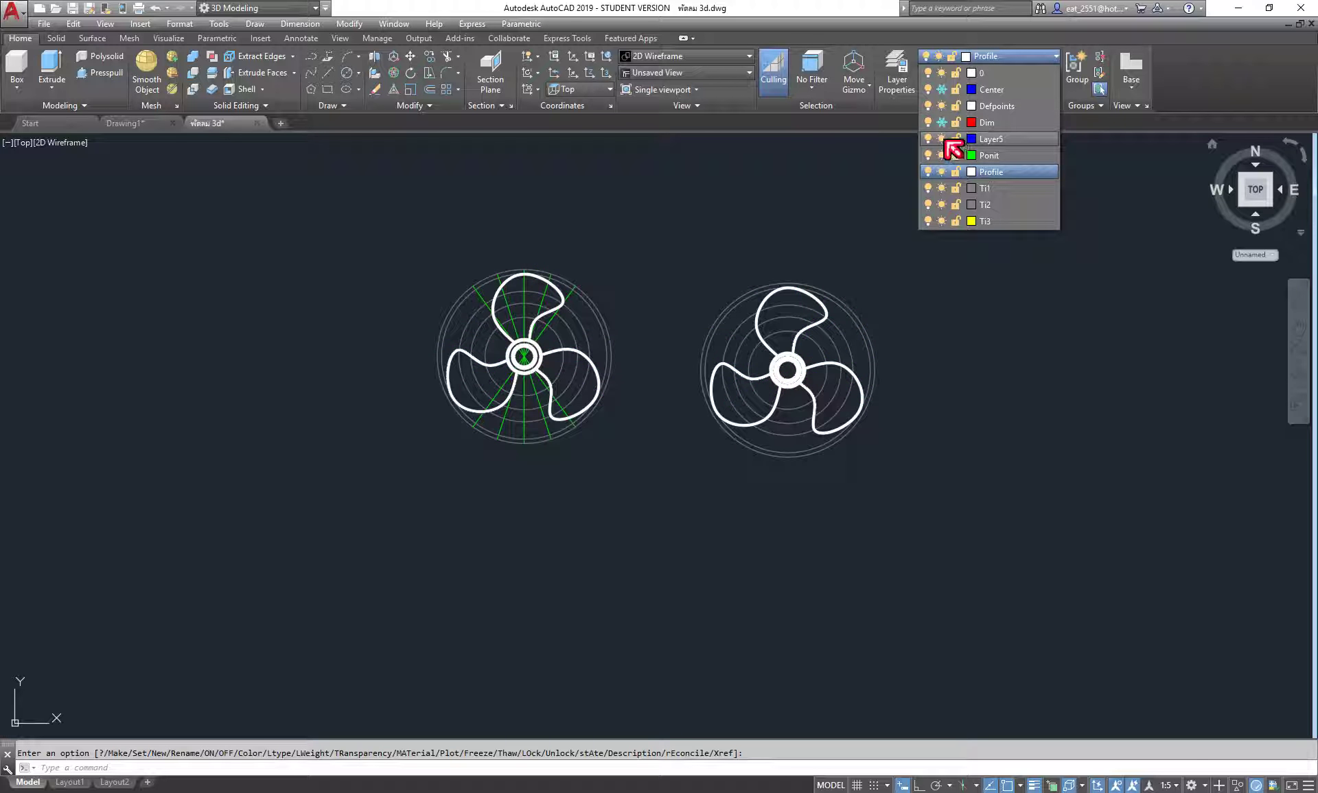
{"action": "left_click", "coordinate": [943, 156]}
{"action": "left_click", "coordinate": [941, 155]}
{"action": "left_click", "coordinate": [942, 188]}
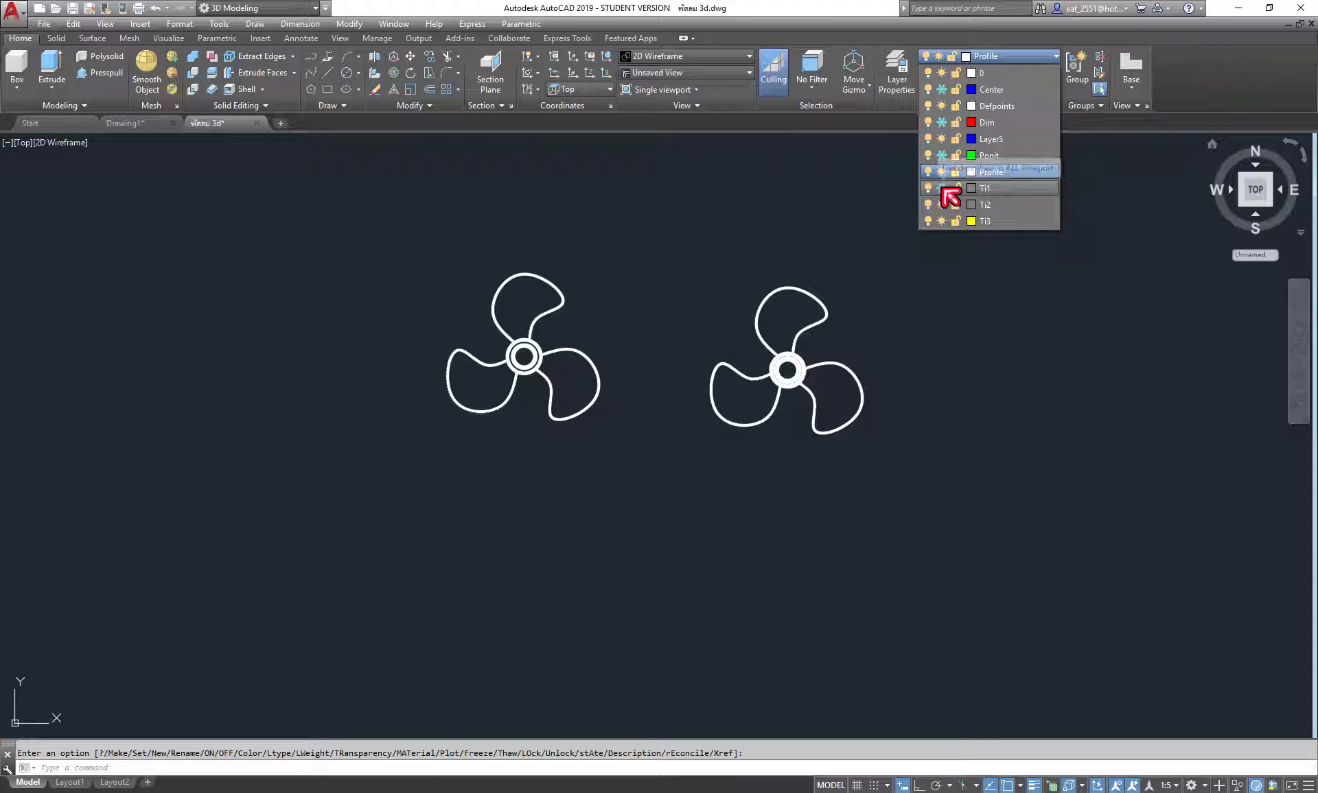
{"action": "left_click", "coordinate": [956, 433]}
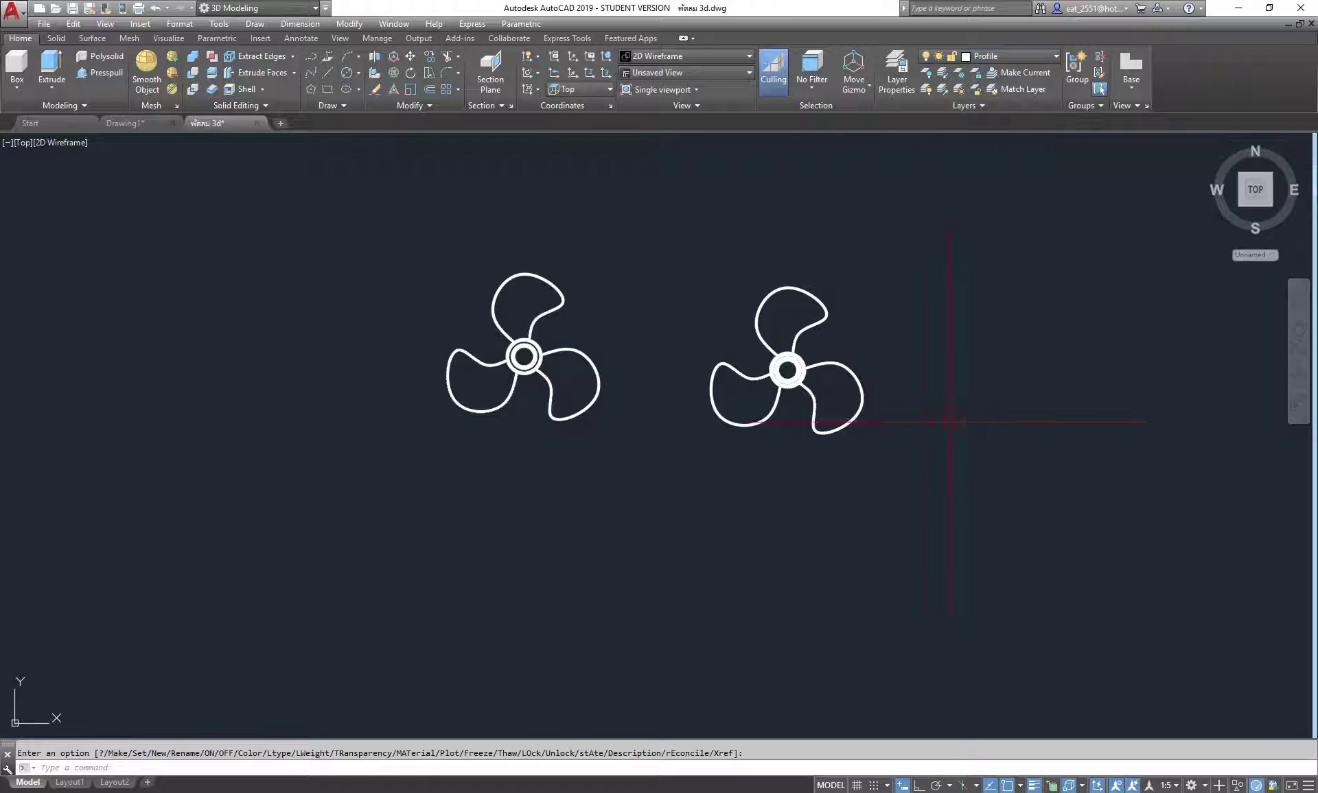
Switch the view to SE Isometric, then to SW Isometric
{"action": "left_click", "coordinate": [24, 152]}
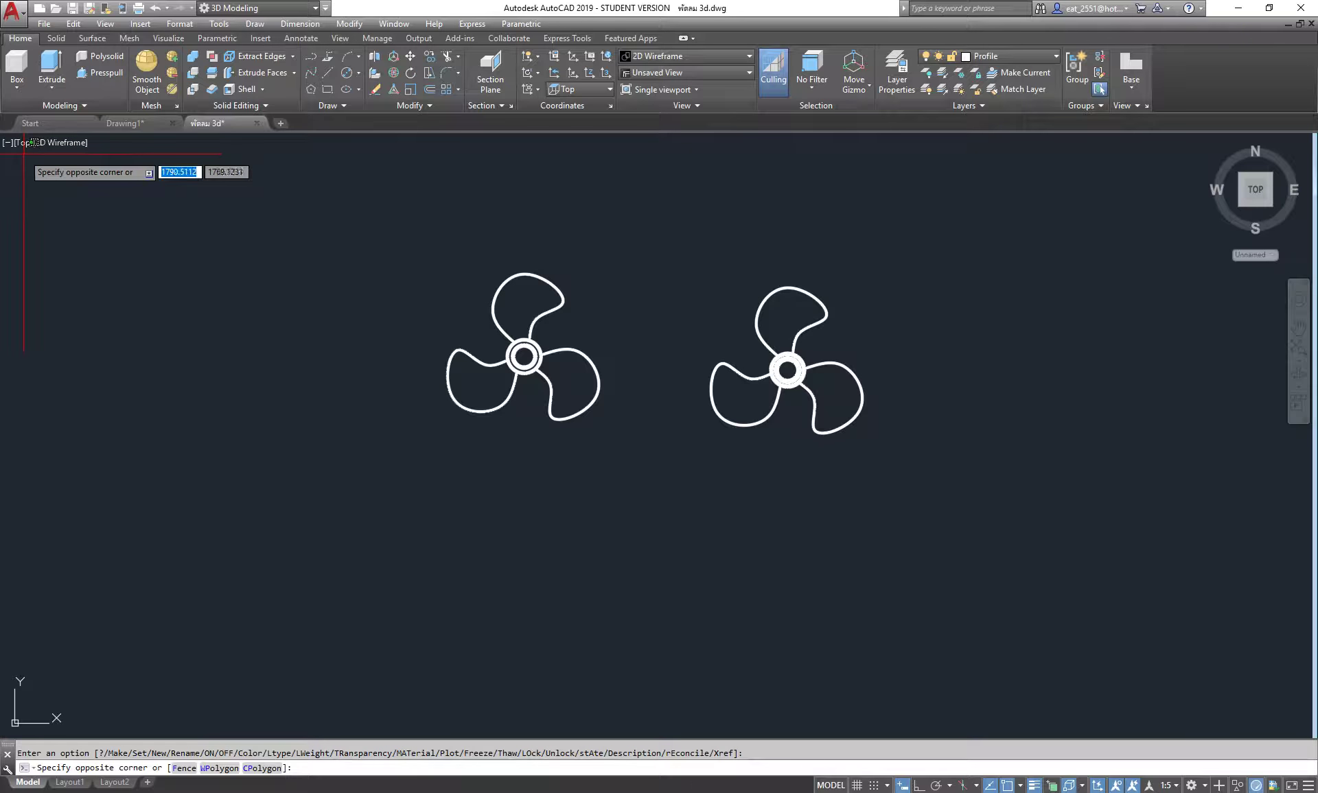
{"action": "left_click", "coordinate": [24, 143]}
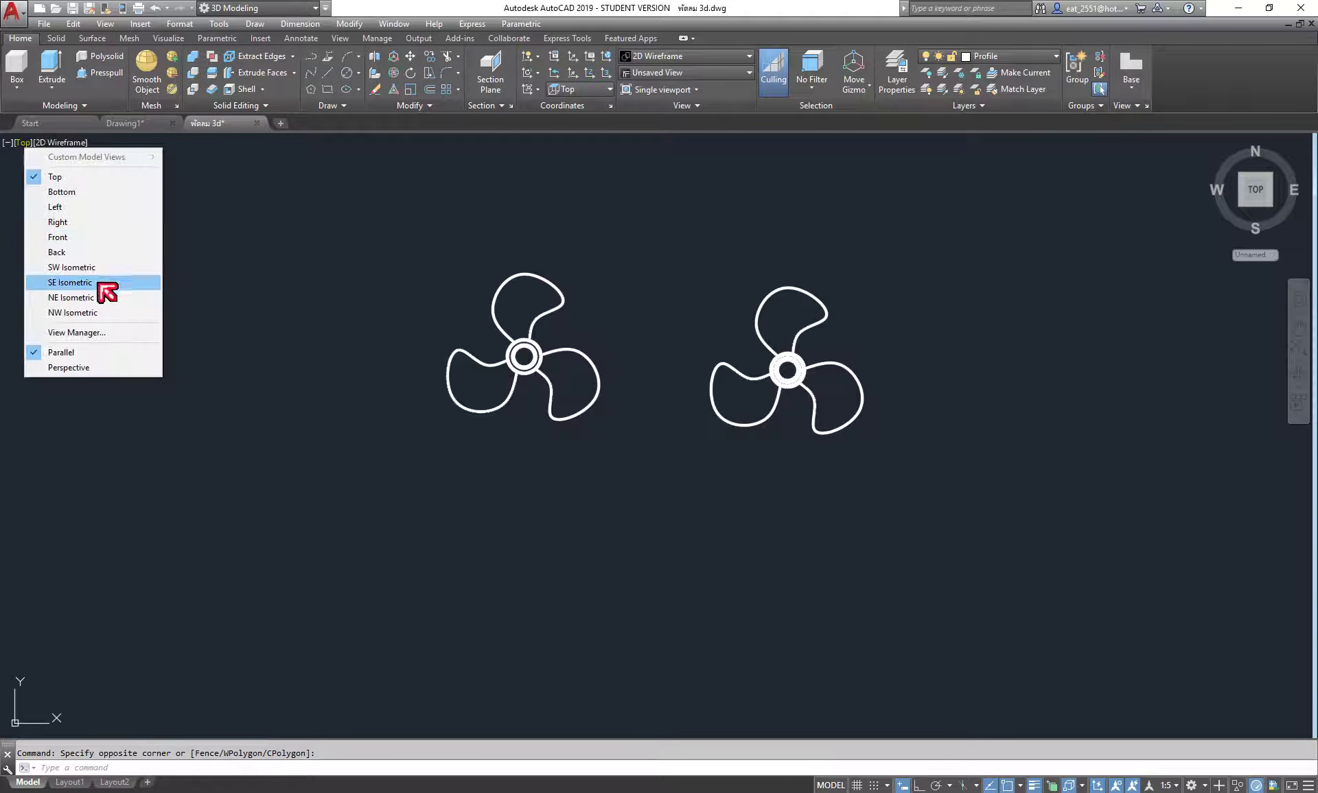
{"action": "left_click", "coordinate": [103, 282]}
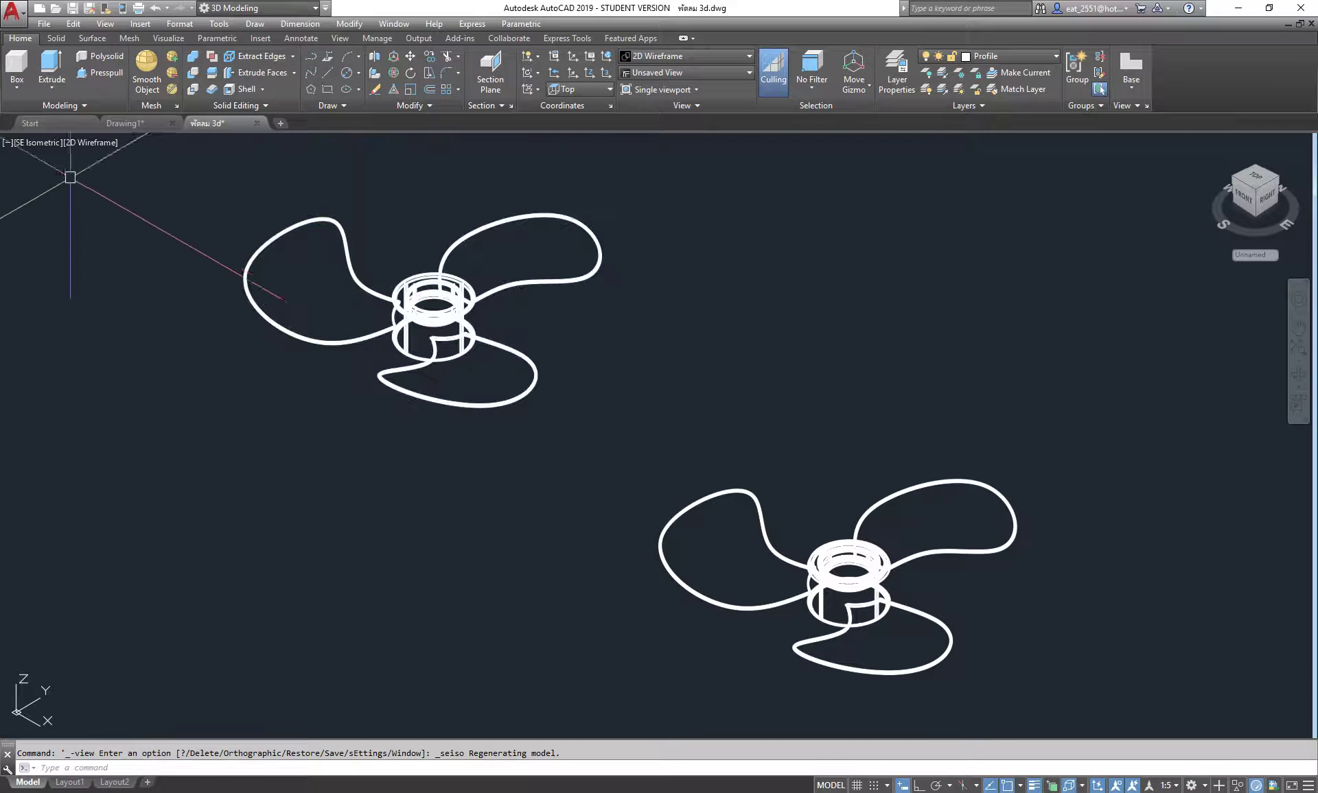
{"action": "left_click", "coordinate": [38, 142]}
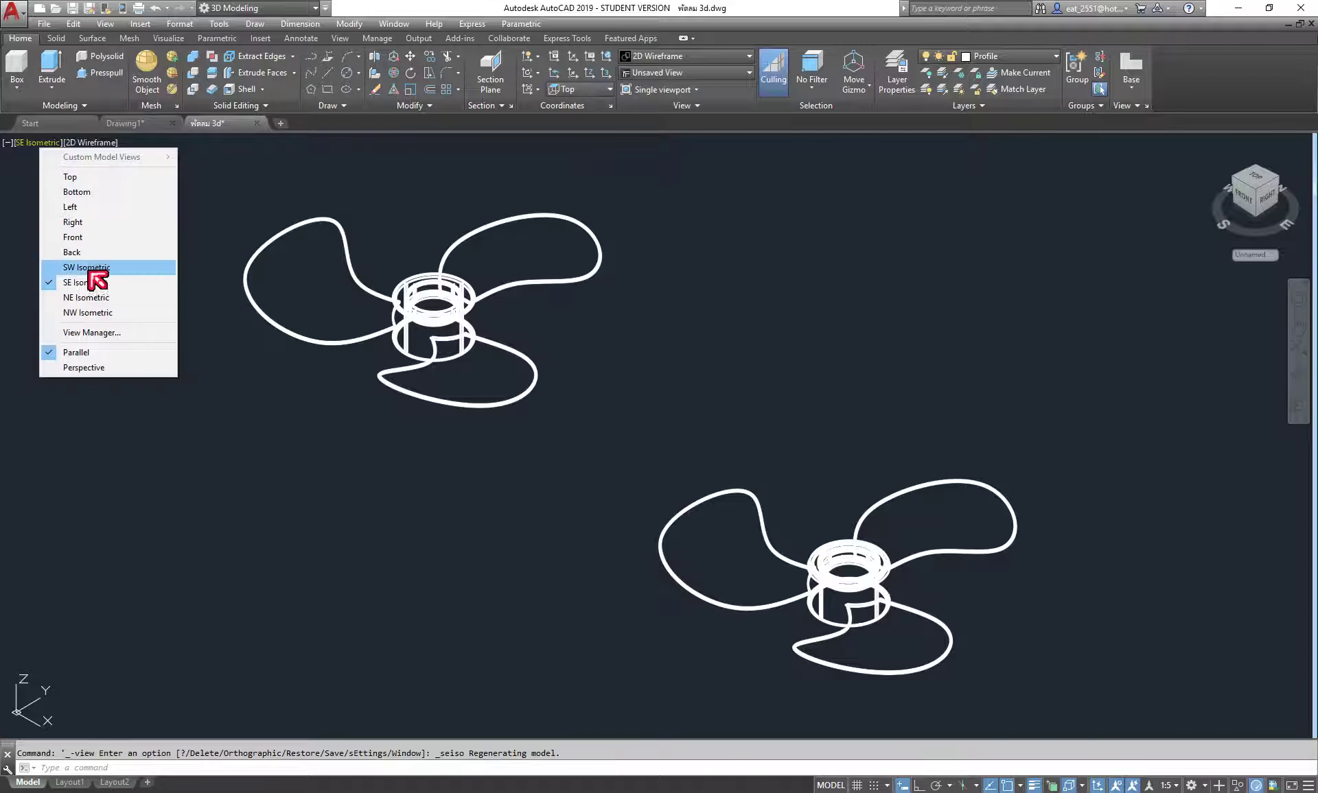
{"action": "left_click", "coordinate": [88, 268]}
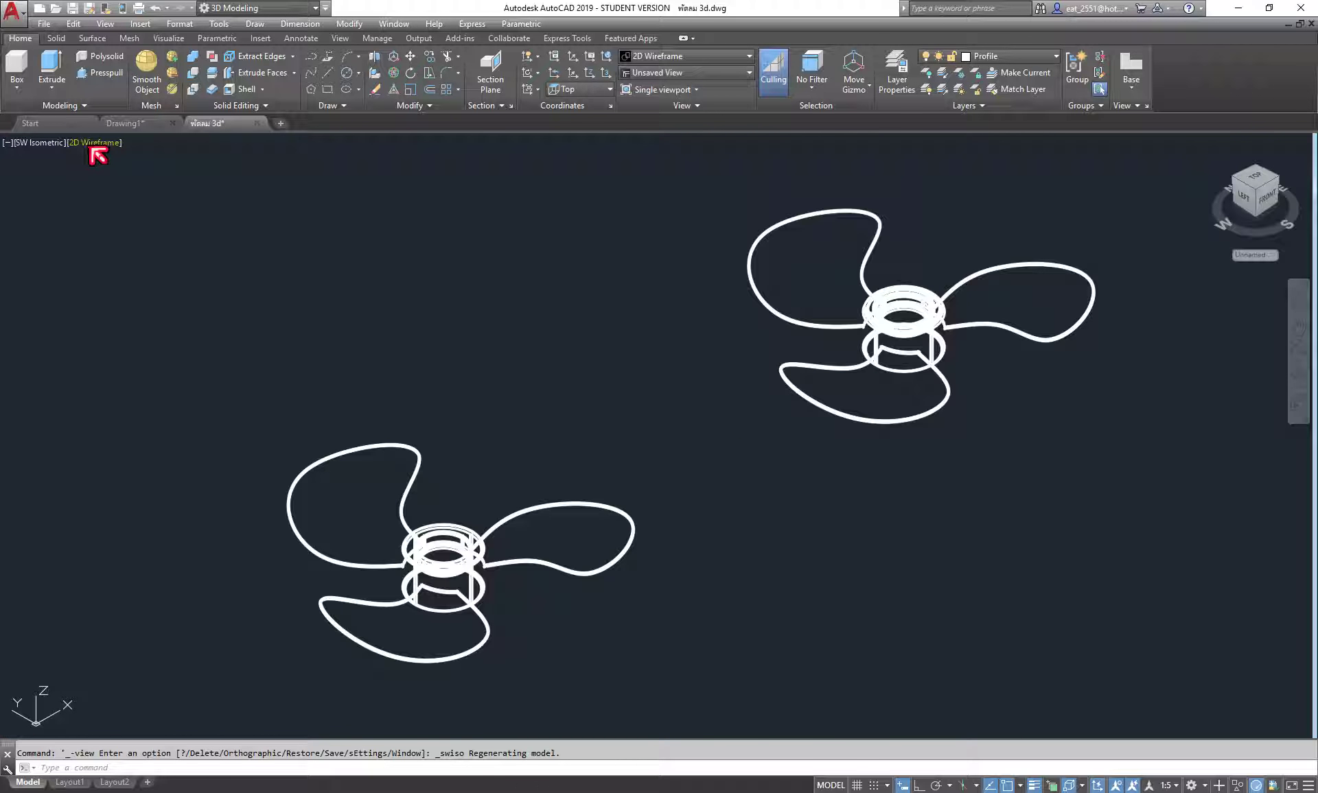
Apply the Realistic visual style, frame both propellers, and open the Materials Browser
{"action": "left_click", "coordinate": [97, 144]}
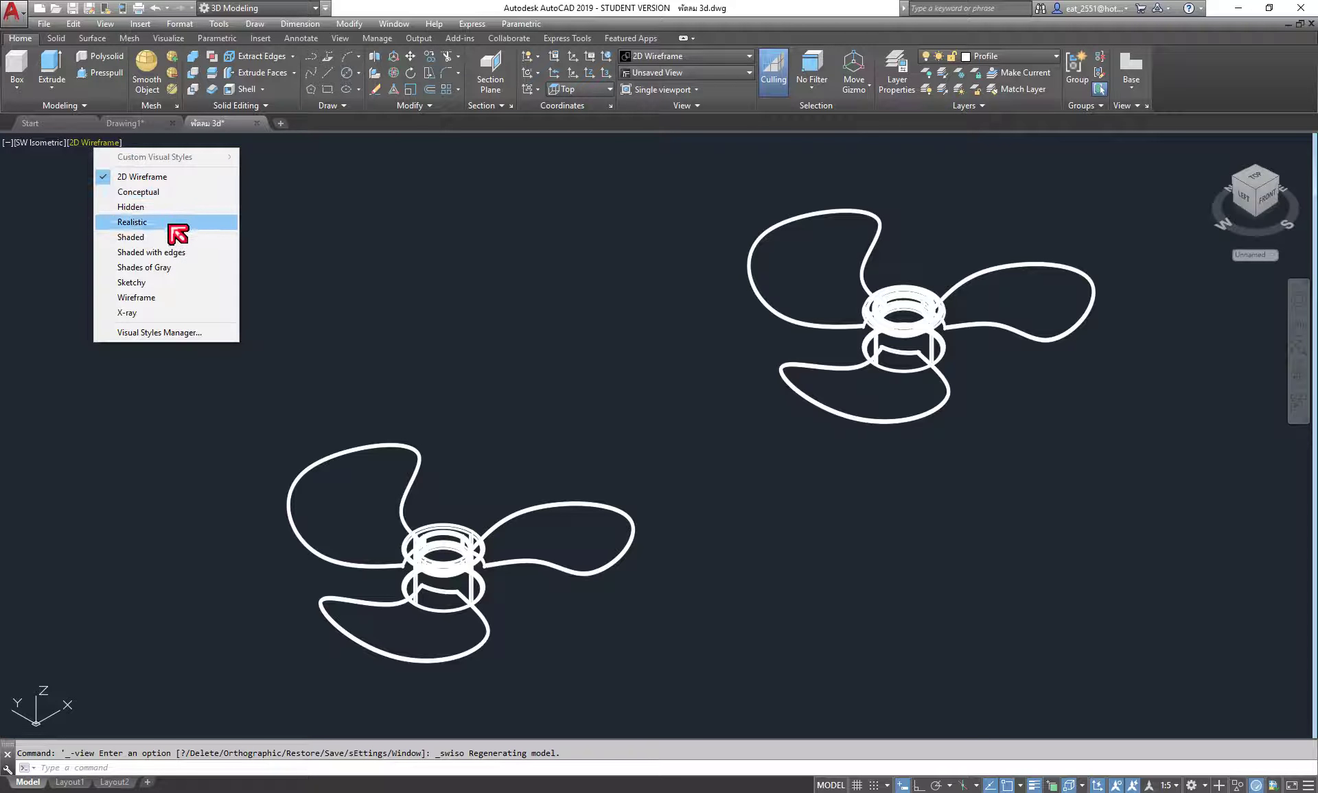
{"action": "left_click", "coordinate": [132, 222]}
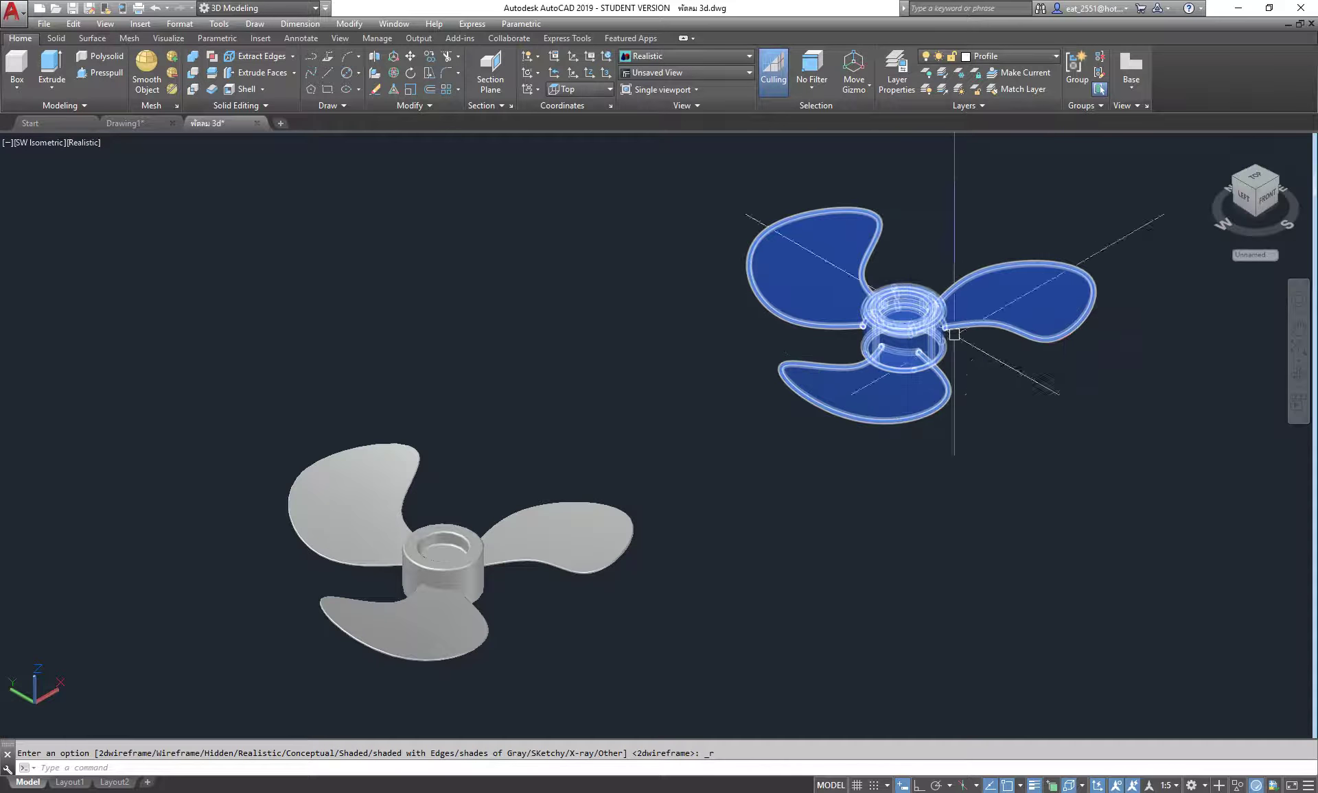
{"action": "scroll", "coordinate": [1173, 284], "scroll_direction": "up", "scroll_amount": 3}
{"action": "scroll", "coordinate": [588, 329], "scroll_direction": "up", "scroll_amount": 2}
{"action": "scroll", "coordinate": [730, 289], "scroll_direction": "down", "scroll_amount": 2}
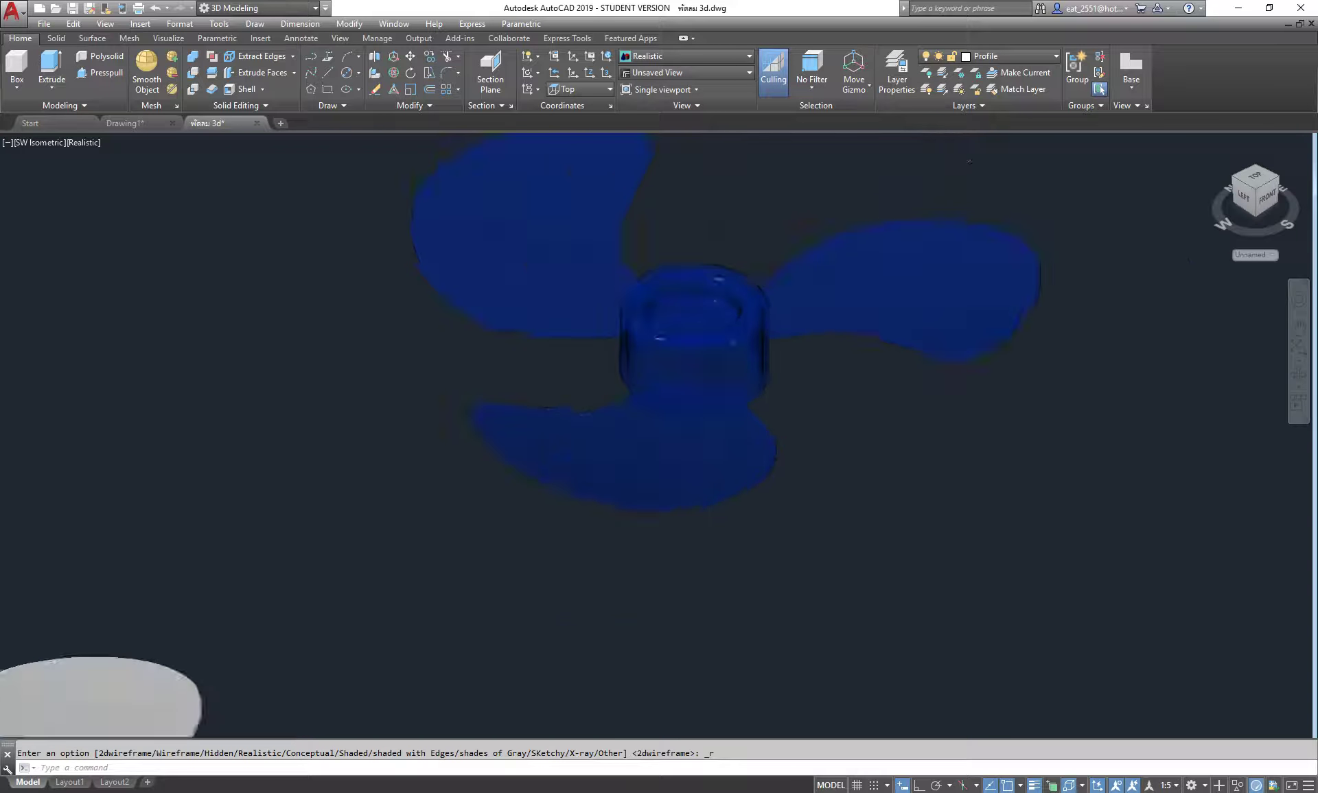
{"action": "scroll", "coordinate": [873, 346], "scroll_direction": "down", "scroll_amount": 2}
{"action": "middle_click_drag", "start_coordinate": [757, 394], "coordinate": [854, 367]}
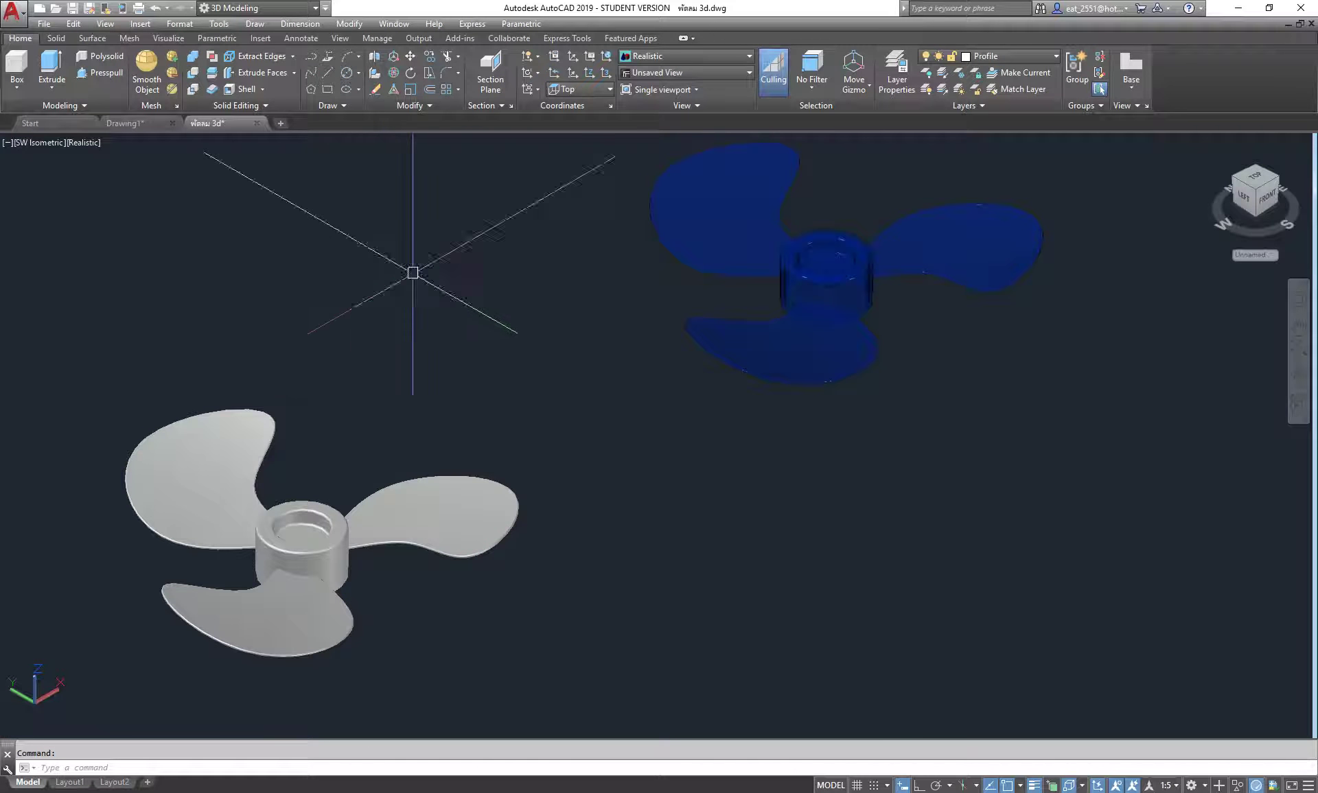
{"action": "left_click", "coordinate": [340, 39]}
{"action": "left_click", "coordinate": [439, 56]}
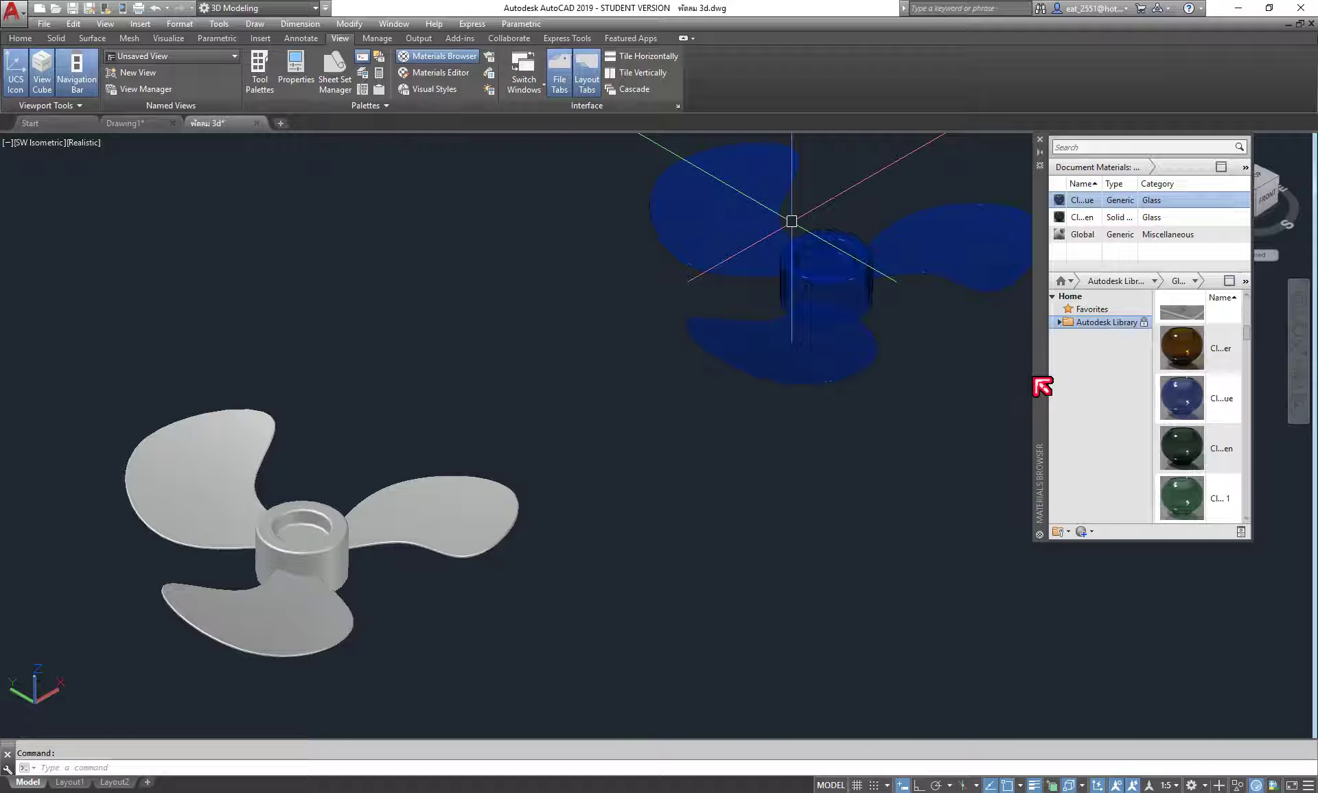
Apply the green glass material to the grey propeller on the left
{"action": "left_click", "coordinate": [1066, 218]}
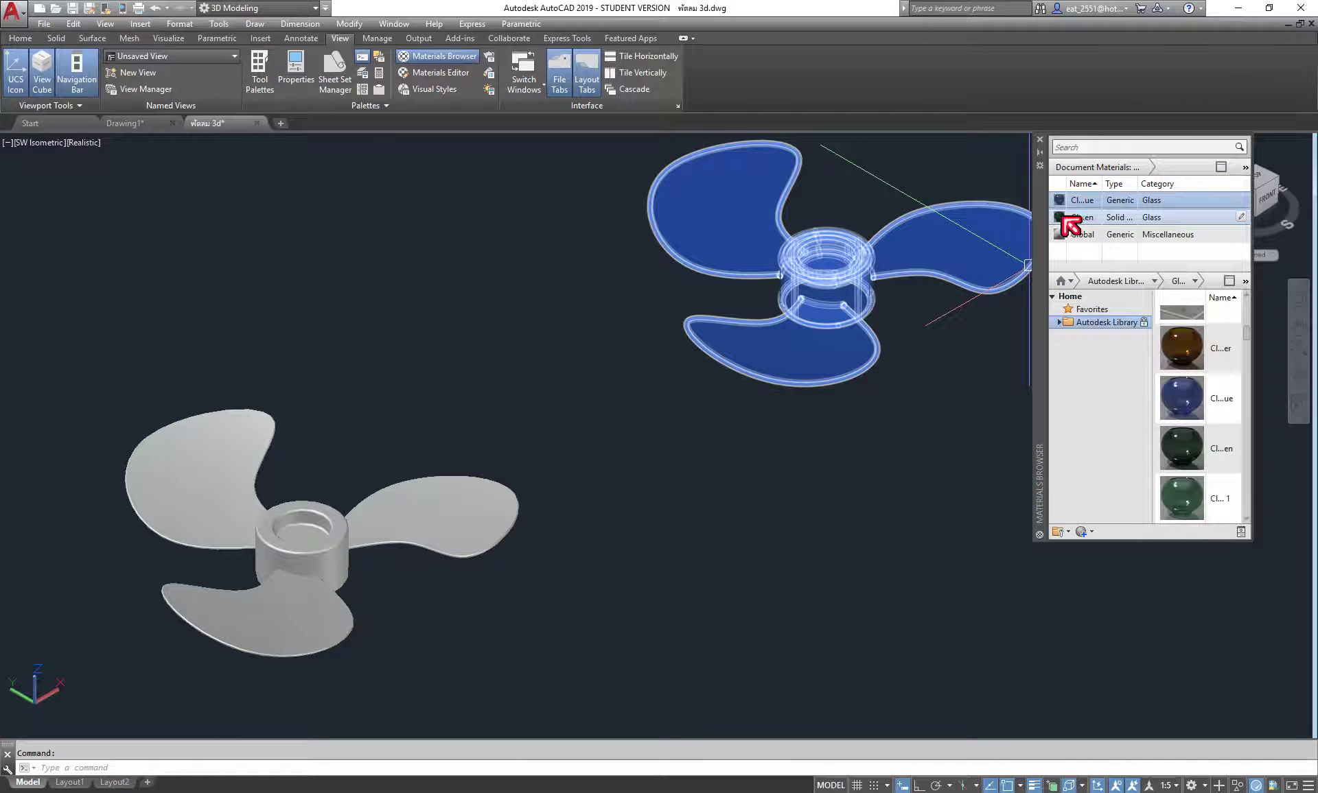
{"action": "key", "text": "Escape"}
{"action": "left_click", "coordinate": [456, 515]}
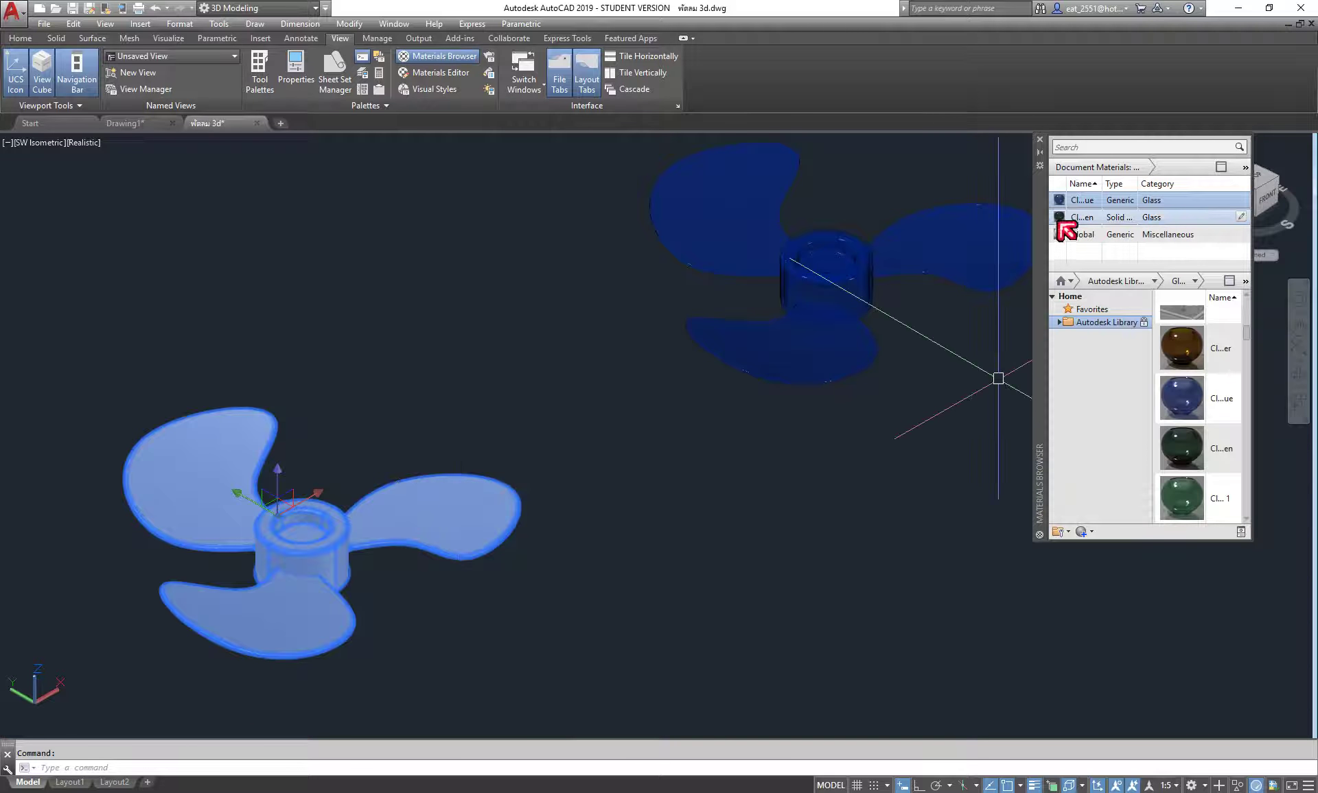
{"action": "left_click_drag", "start_coordinate": [1065, 231], "coordinate": [524, 523]}
Close the Materials Browser and orbit the view around both propellers
{"action": "scroll", "coordinate": [495, 436], "scroll_direction": "up", "scroll_amount": 3}
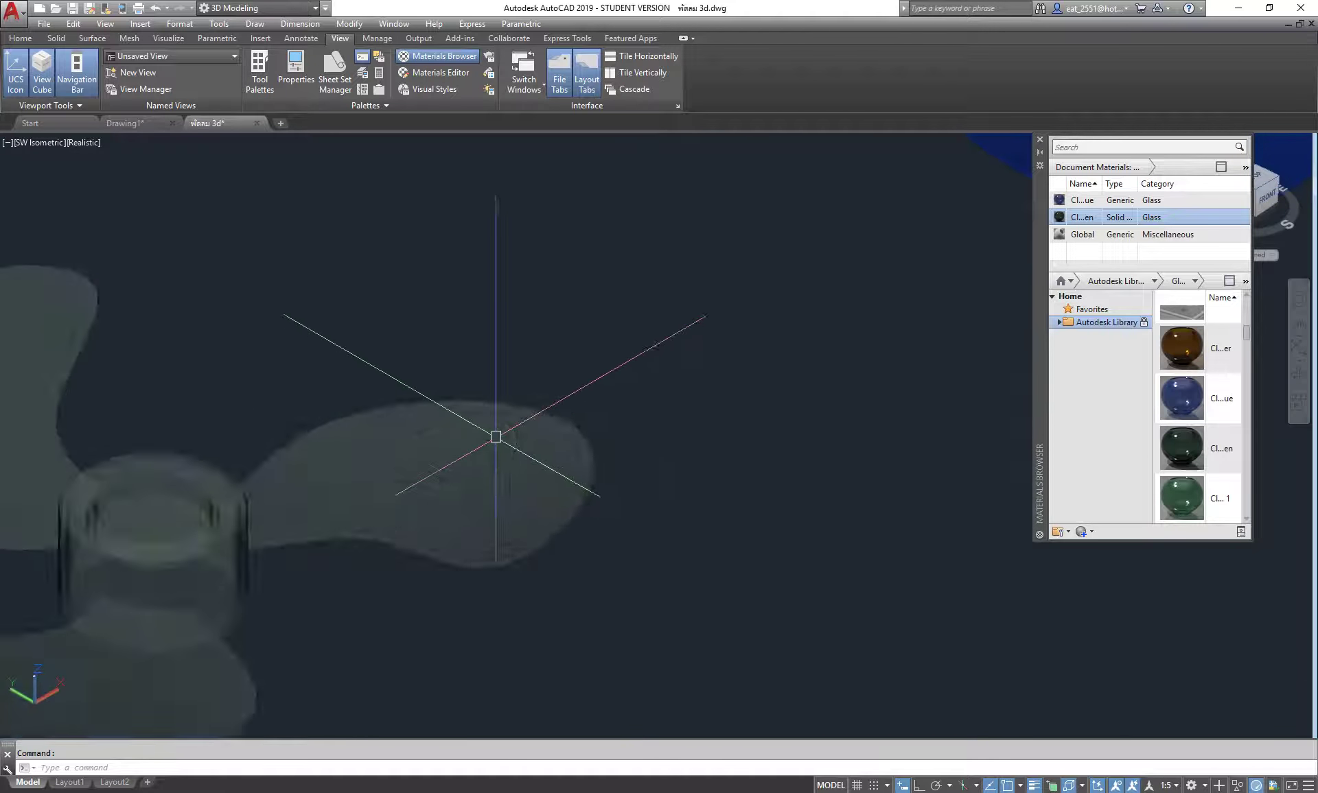
{"action": "scroll", "coordinate": [496, 436], "scroll_direction": "down", "scroll_amount": 3}
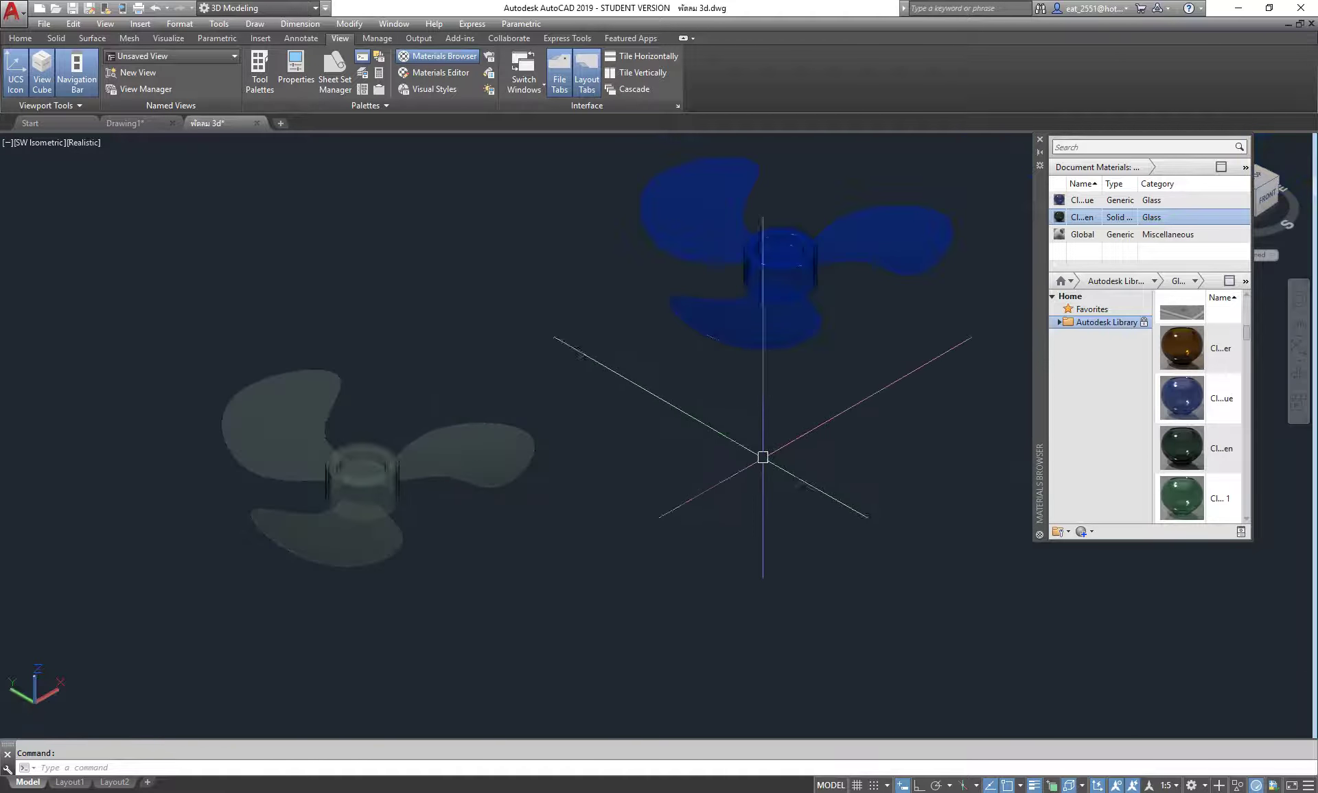
{"action": "left_click", "coordinate": [1040, 139]}
{"action": "mouse_move", "coordinate": [847, 480]}
{"action": "middle_mouse_down", "text": "shift"}
{"action": "mouse_move", "coordinate": [627, 497]}
{"action": "mouse_move", "coordinate": [524, 415]}
{"action": "mouse_move", "coordinate": [418, 441]}
{"action": "mouse_move", "coordinate": [724, 543]}
{"action": "mouse_move", "coordinate": [665, 506]}
{"action": "mouse_move", "coordinate": [792, 579]}
{"action": "mouse_move", "coordinate": [782, 550]}
{"action": "mouse_move", "coordinate": [662, 460]}
{"action": "mouse_move", "coordinate": [677, 488]}
{"action": "mouse_move", "coordinate": [608, 402]}
{"action": "middle_mouse_up", "text": "shift"}
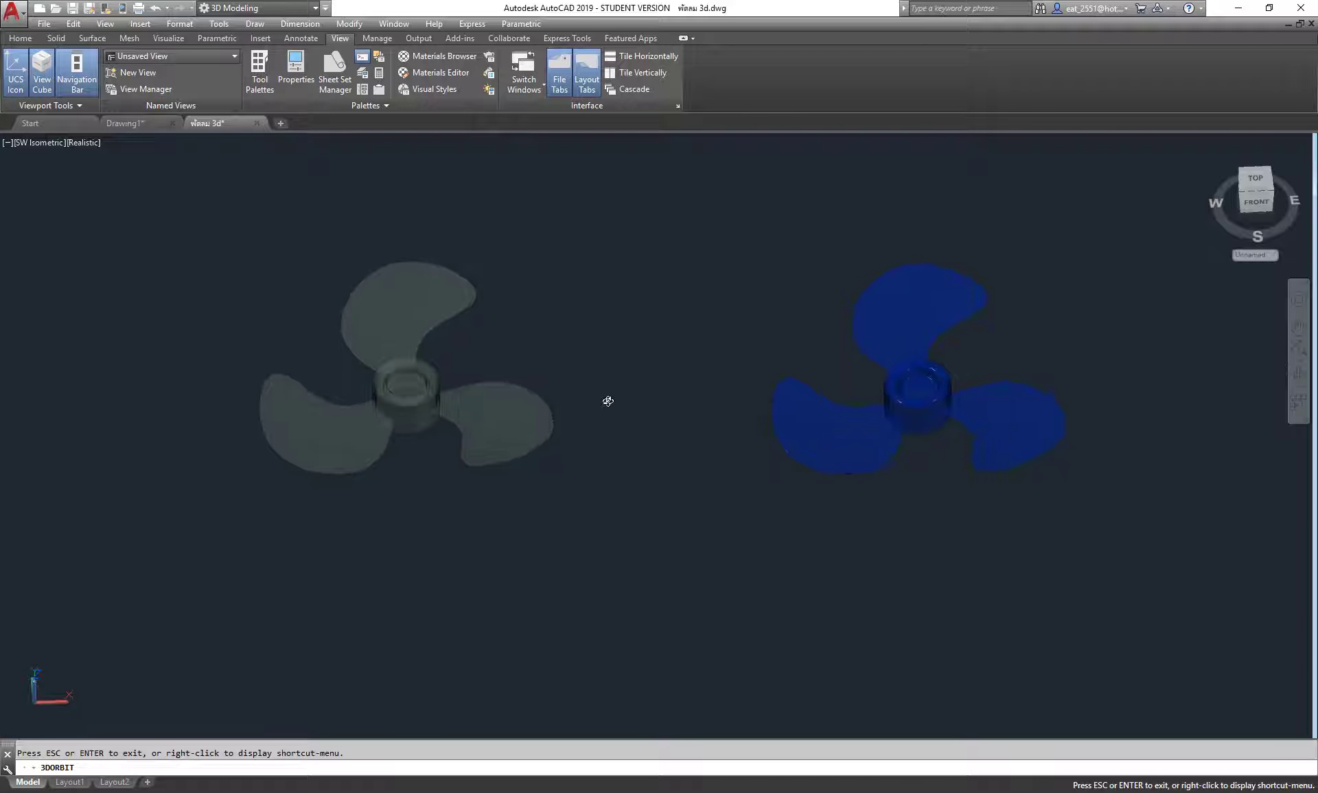
Tilt the view of both propellers slightly, exit orbit and return to the Home tab
{"action": "middle_click_drag", "start_coordinate": [703, 475], "coordinate": [685, 477], "text": "shift"}
{"action": "right_click", "coordinate": [215, 318]}
{"action": "left_click", "coordinate": [218, 328]}
{"action": "left_click", "coordinate": [20, 37]}
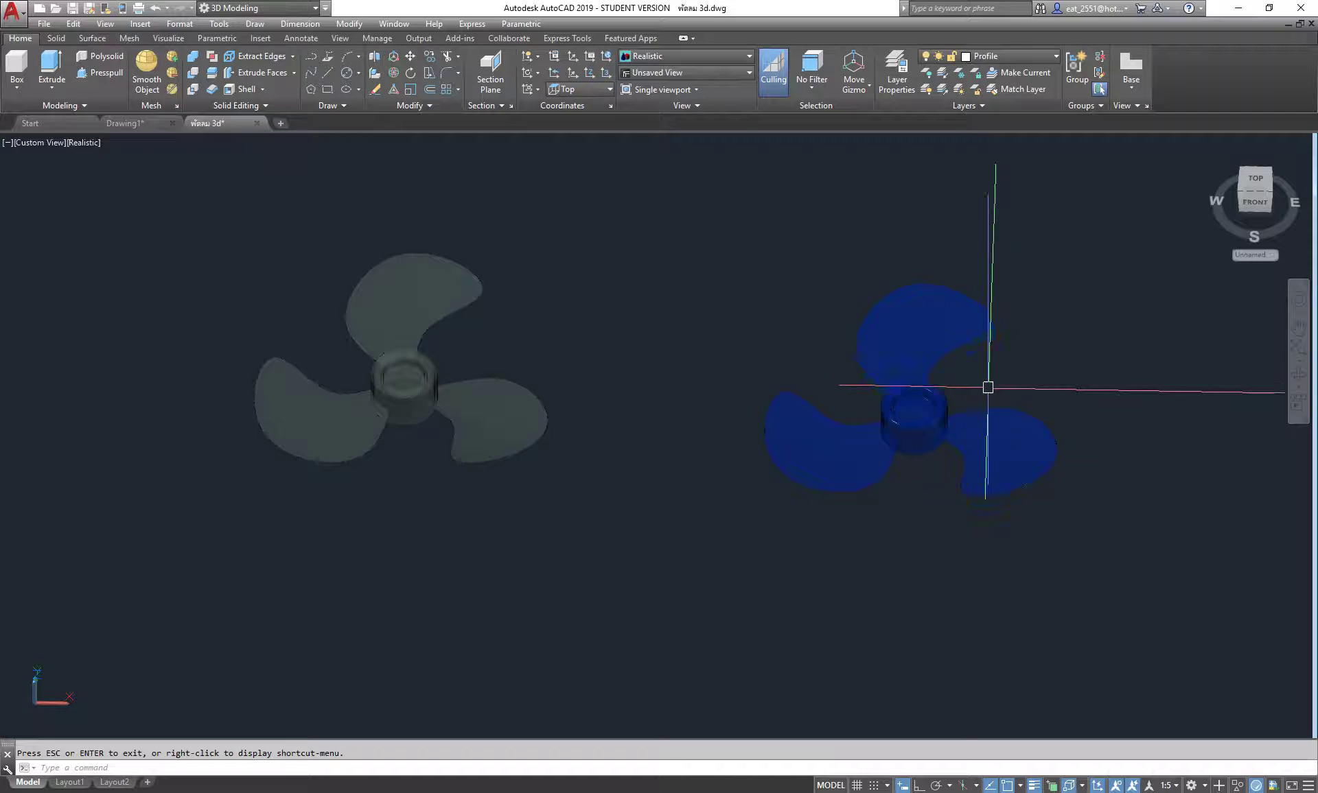
Zoom and pan so the blue glass propeller fills the drawing area
{"action": "scroll", "coordinate": [1137, 462], "scroll_direction": "up", "scroll_amount": 3}
{"action": "middle_click_drag", "start_coordinate": [868, 370], "coordinate": [847, 480]}
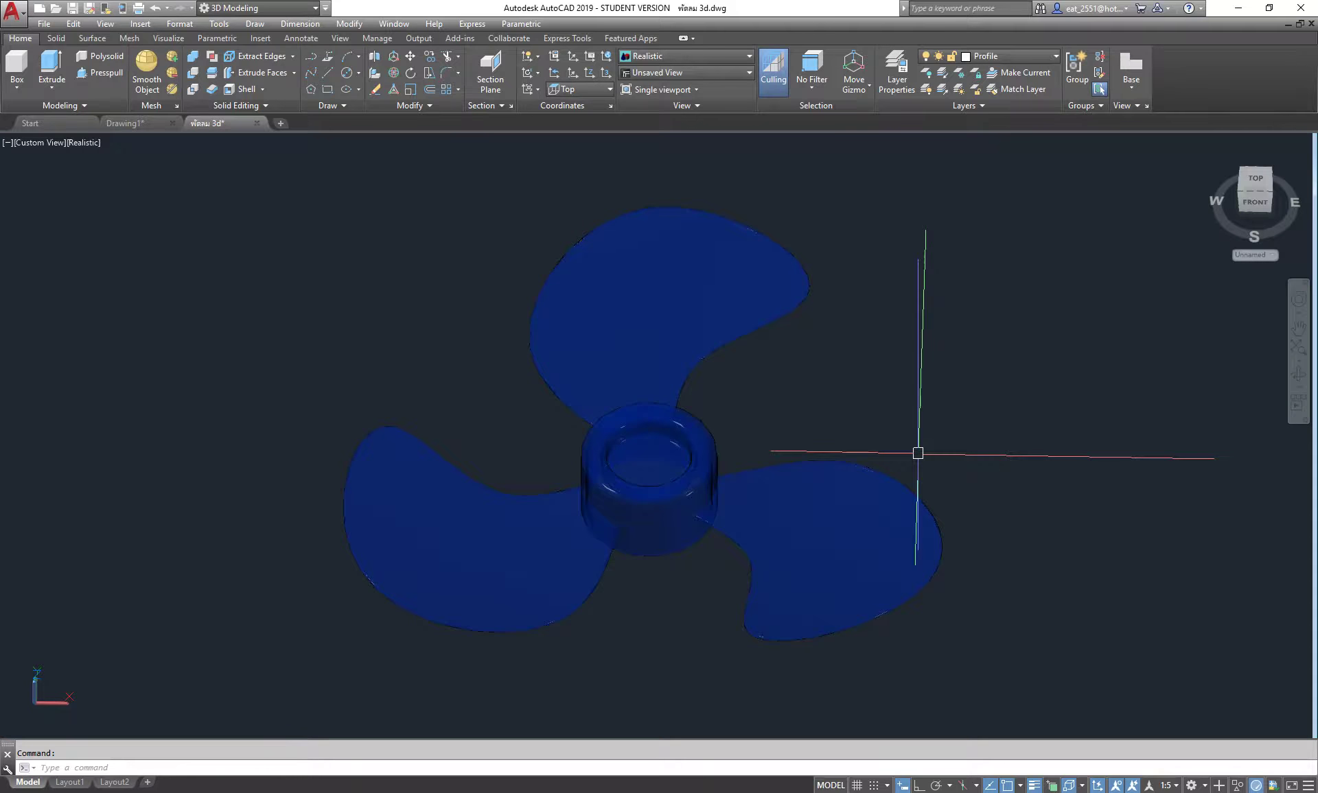
{"action": "left_click", "coordinate": [1305, 374]}
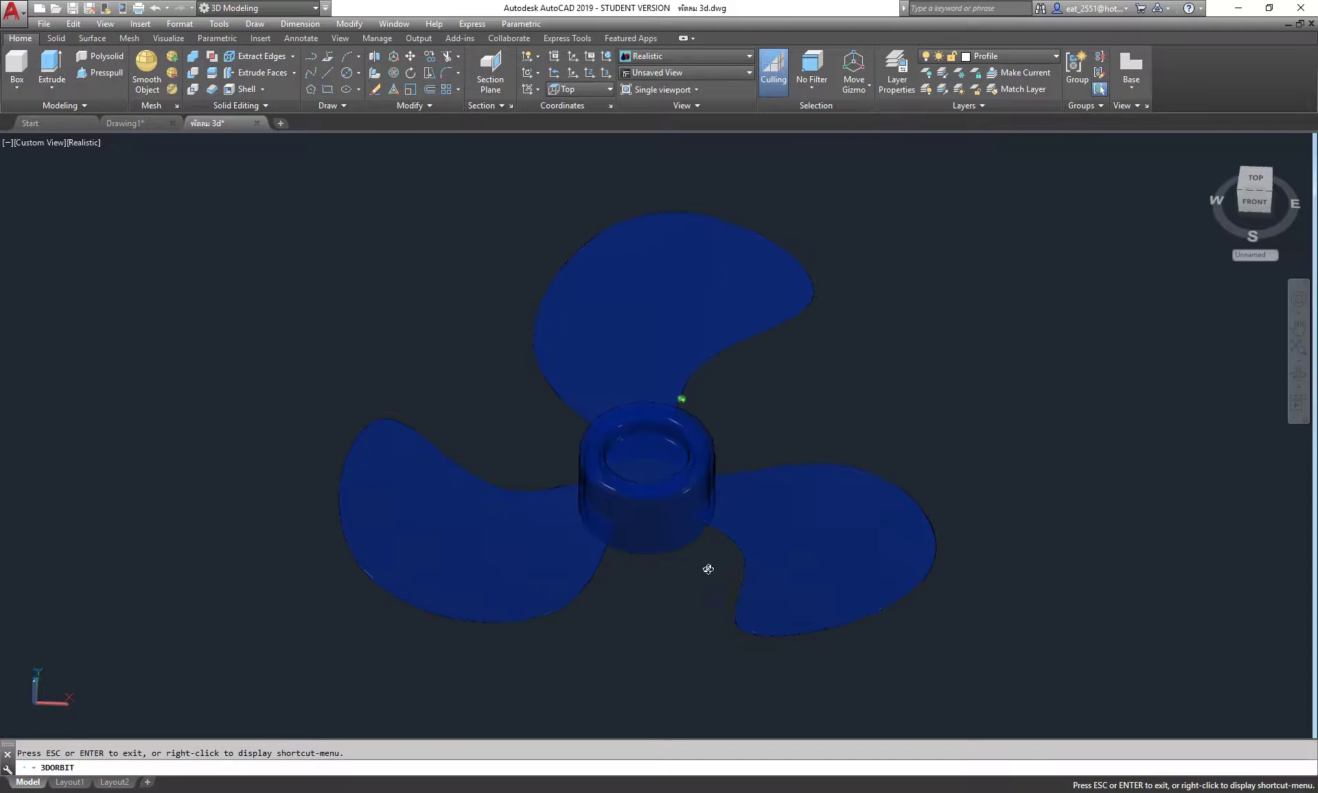
Nudge the orbit slightly, exit it, and switch the viewport to perspective projection
{"action": "left_click_drag", "start_coordinate": [708, 569], "coordinate": [700, 523]}
{"action": "right_click", "coordinate": [456, 344]}
{"action": "left_click", "coordinate": [474, 353]}
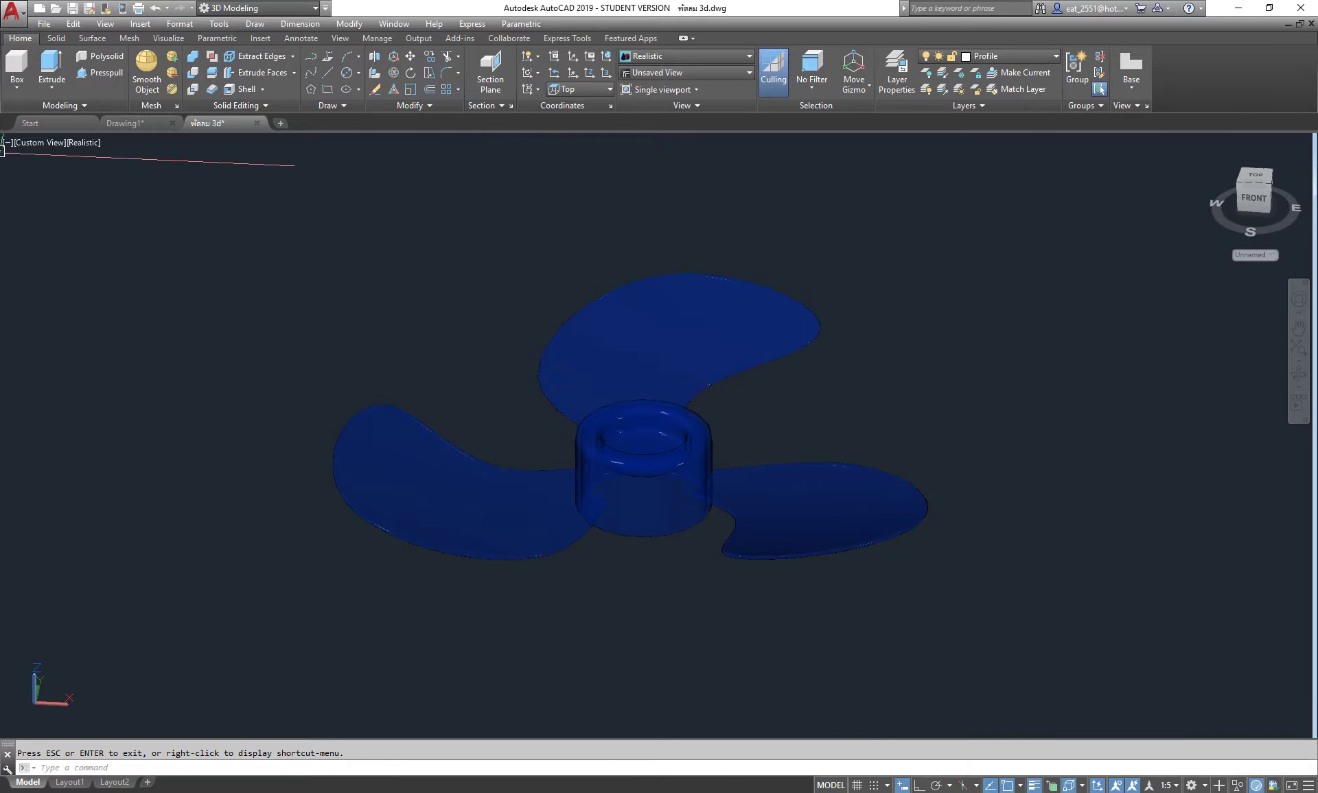
{"action": "left_click", "coordinate": [55, 142]}
{"action": "left_click", "coordinate": [87, 367]}
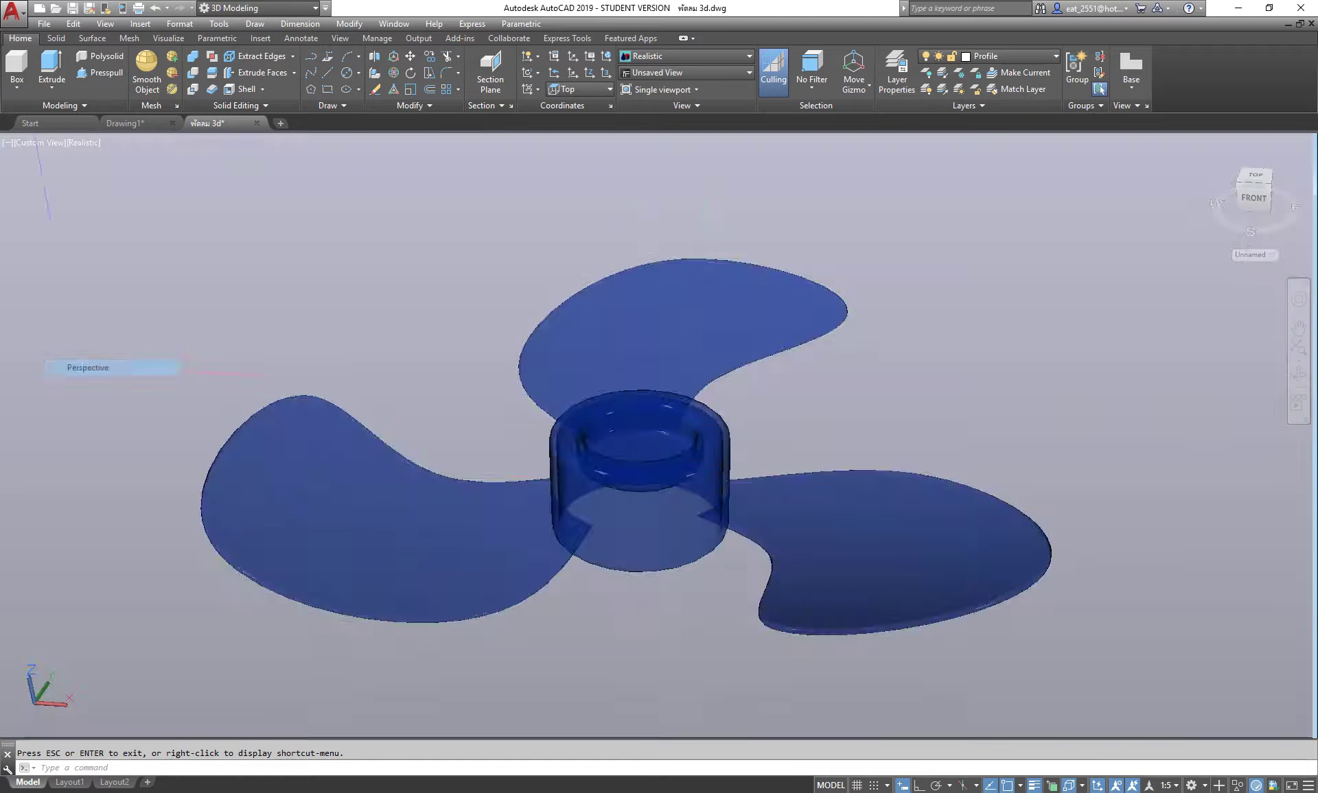
Orbit to a higher oblique angle on the blue glass propeller and exit orbit
{"action": "left_click", "coordinate": [1298, 374]}
{"action": "mouse_move", "coordinate": [894, 496]}
{"action": "left_mouse_down"}
{"action": "mouse_move", "coordinate": [835, 480]}
{"action": "mouse_move", "coordinate": [838, 433]}
{"action": "mouse_move", "coordinate": [780, 500]}
{"action": "mouse_move", "coordinate": [676, 544]}
{"action": "mouse_move", "coordinate": [629, 501]}
{"action": "mouse_move", "coordinate": [588, 558]}
{"action": "mouse_move", "coordinate": [558, 558]}
{"action": "mouse_move", "coordinate": [569, 536]}
{"action": "mouse_move", "coordinate": [506, 517]}
{"action": "left_mouse_up"}
{"action": "right_click", "coordinate": [447, 251]}
{"action": "left_click", "coordinate": [462, 258]}
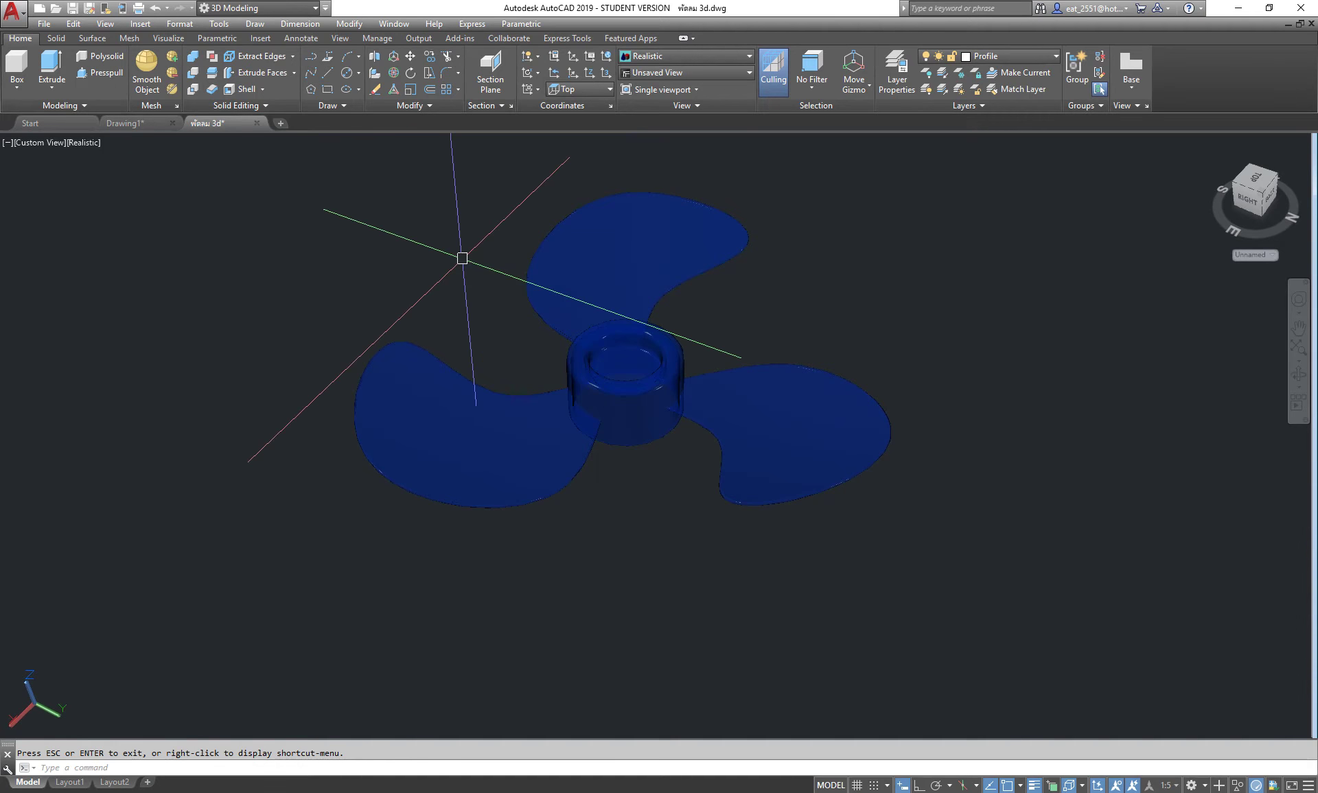